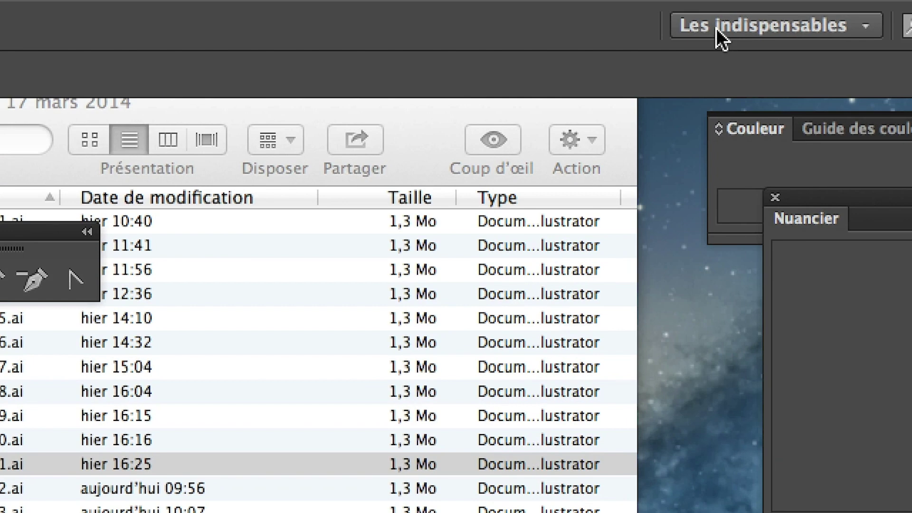
Step: Reset the Les indispensables workspace, move Finder aside, and show the tools in two columns
{"action": "left_click", "coordinate": [716, 30]}
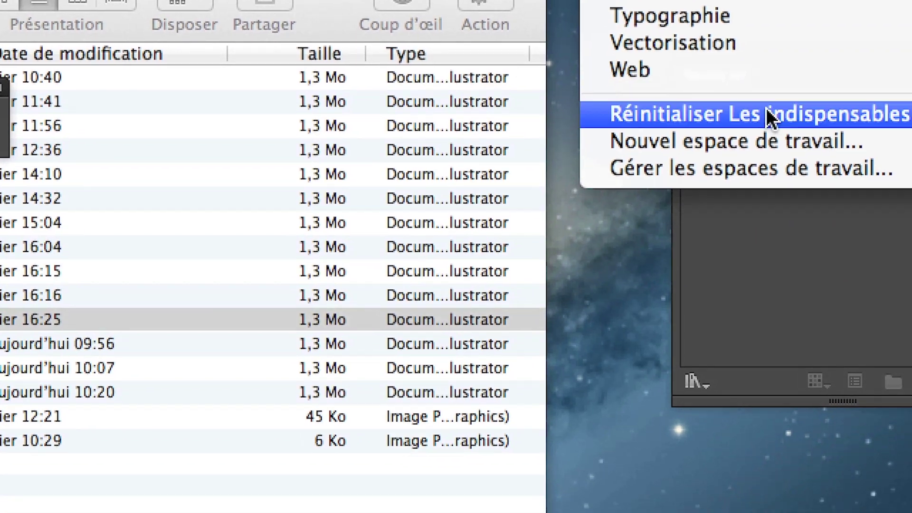
{"action": "left_click", "coordinate": [766, 110]}
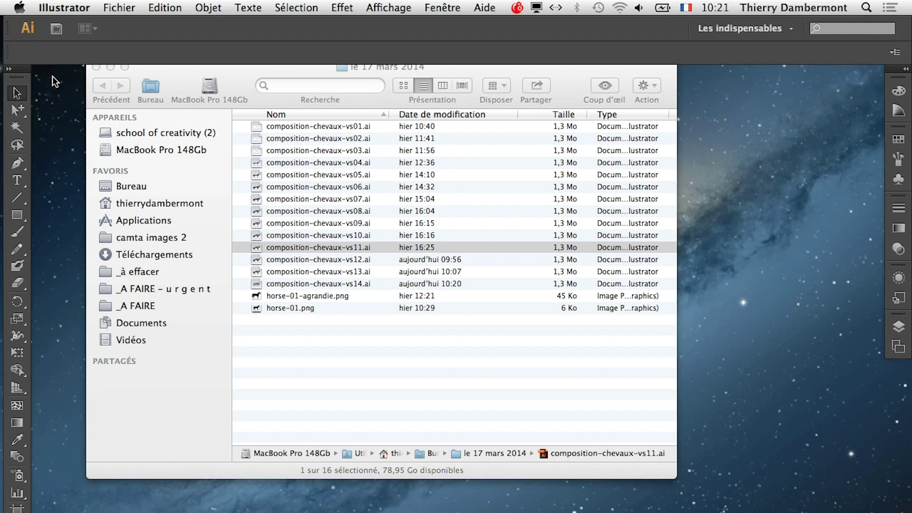
{"action": "left_click_drag", "start_coordinate": [170, 77], "coordinate": [263, 142]}
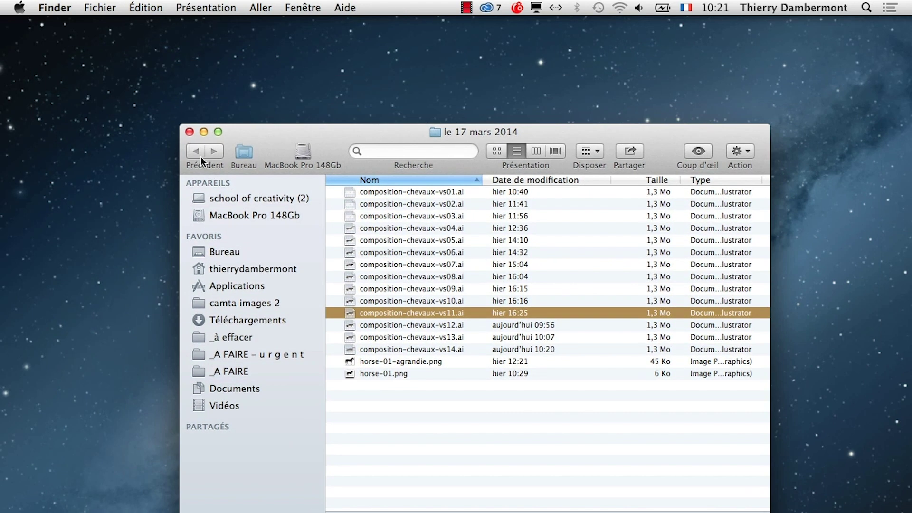
{"action": "key", "text": "super+Tab"}
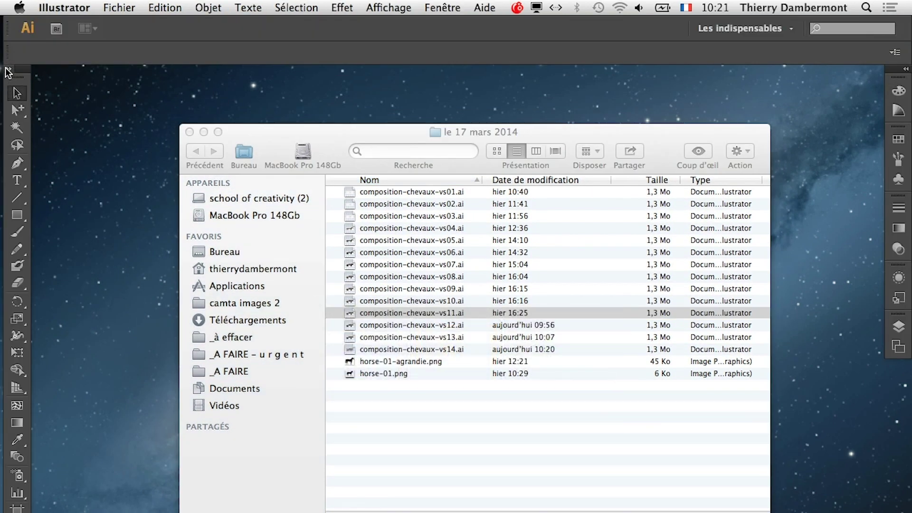
{"action": "left_click", "coordinate": [7, 69]}
Step: Float the tools panel and create a blank A3 portrait document, 297 × 420 mm
{"action": "left_click_drag", "start_coordinate": [26, 74], "coordinate": [67, 107]}
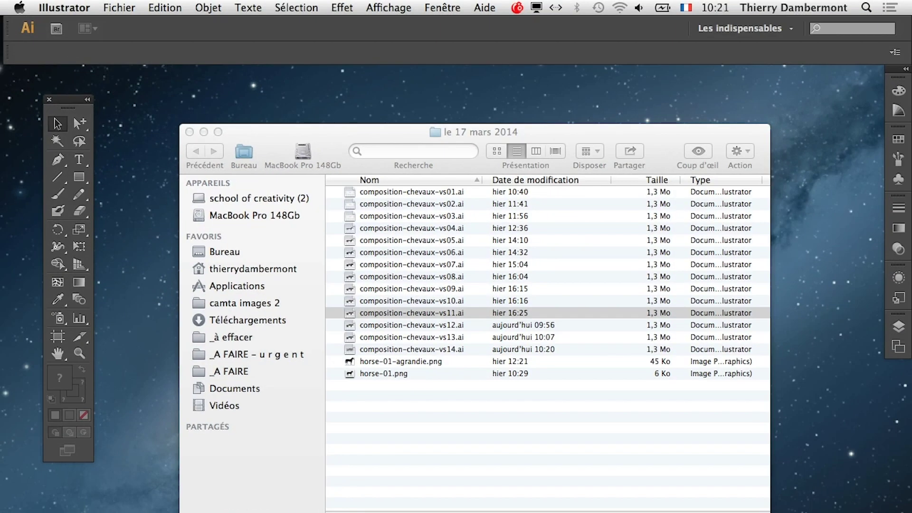
{"action": "left_click", "coordinate": [119, 7]}
{"action": "left_click", "coordinate": [131, 26]}
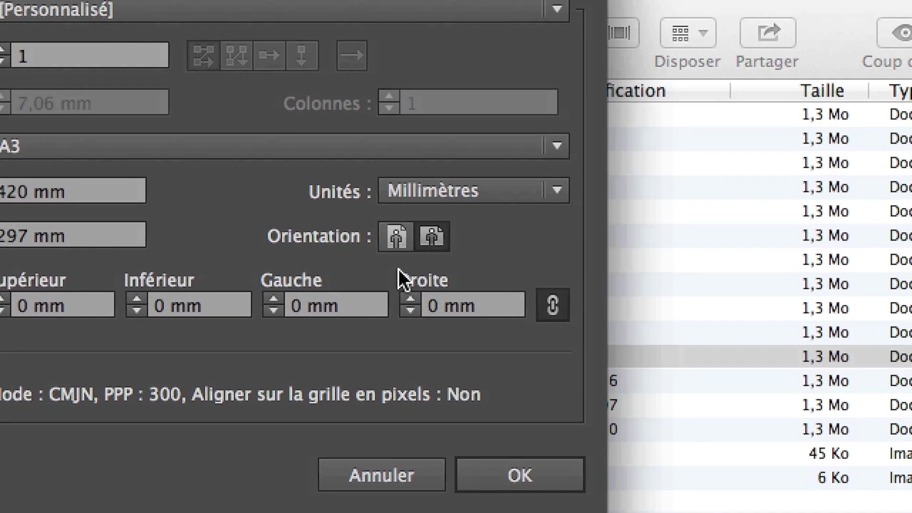
{"action": "left_click", "coordinate": [444, 257]}
{"action": "left_click", "coordinate": [397, 256]}
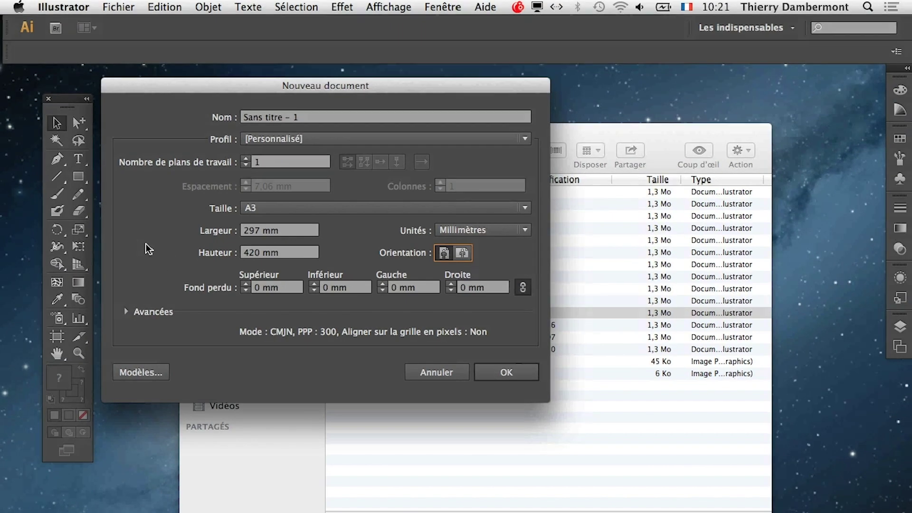
{"action": "left_click", "coordinate": [524, 380]}
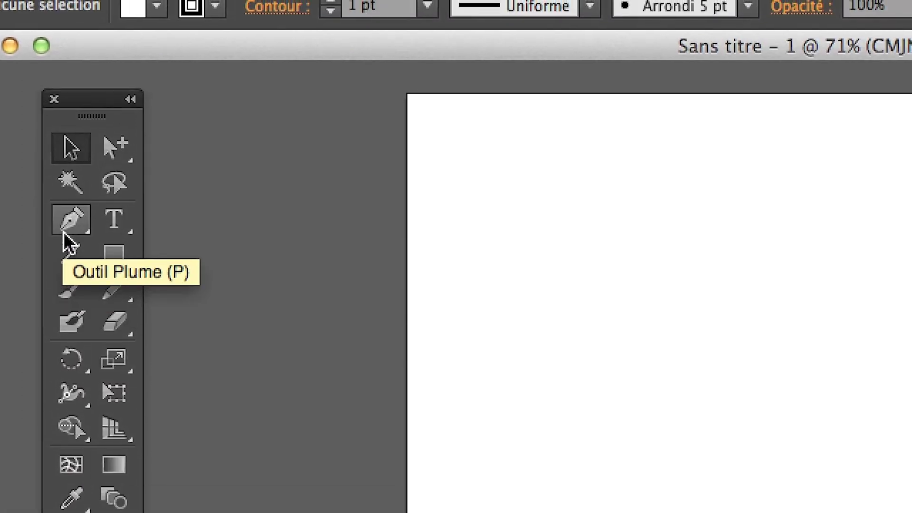
Step: Draw a two-anchor curved path with the Pen tool
{"action": "left_click", "coordinate": [65, 234]}
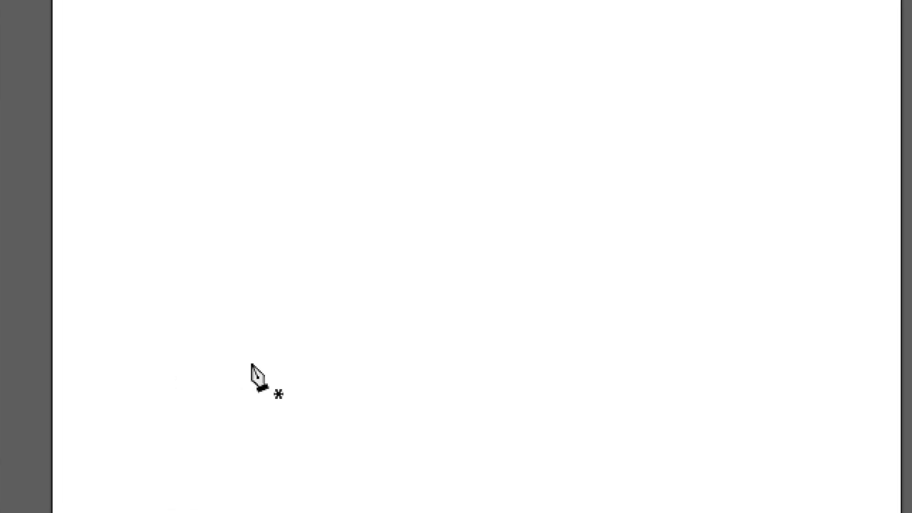
{"action": "left_click_drag", "start_coordinate": [252, 364], "coordinate": [291, 343]}
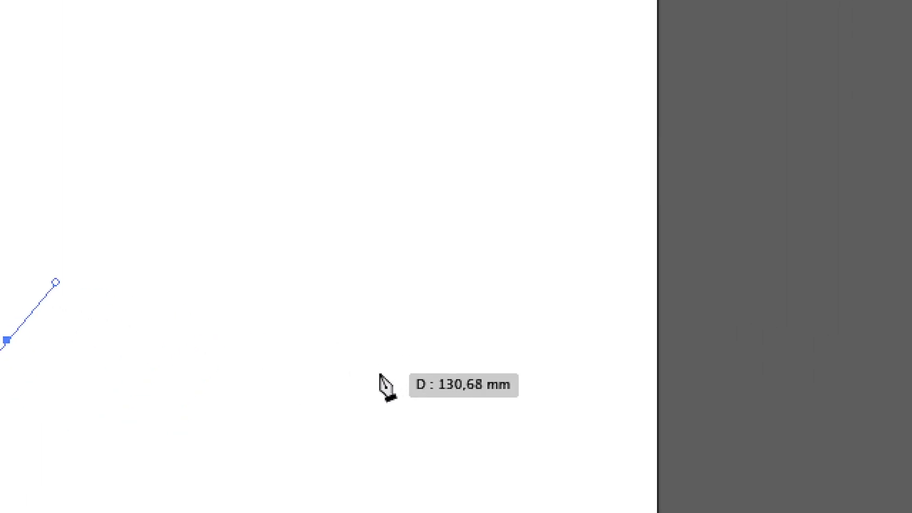
{"action": "left_click_drag", "start_coordinate": [380, 375], "coordinate": [429, 488]}
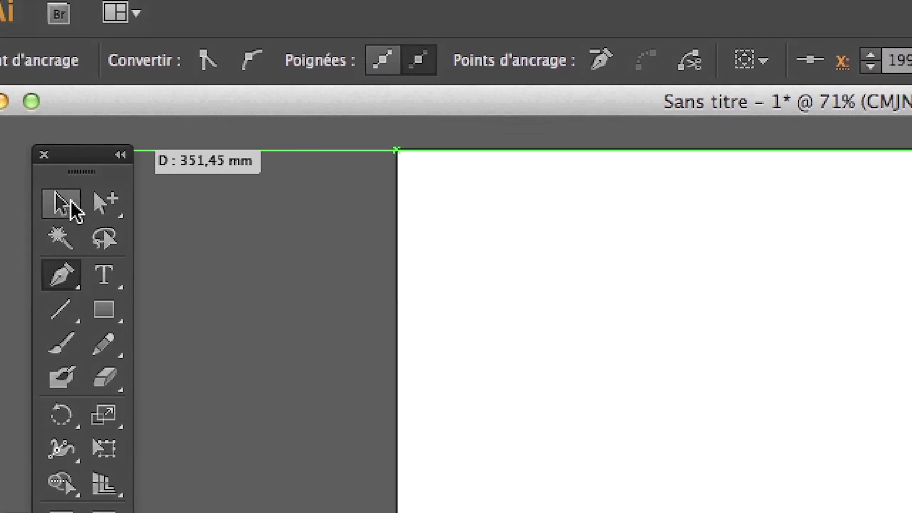
Step: Drag the curve's anchors and handles with Direct Selection into a smooth S-curve
{"action": "left_click", "coordinate": [84, 201]}
{"action": "left_click_drag", "start_coordinate": [84, 202], "coordinate": [114, 206]}
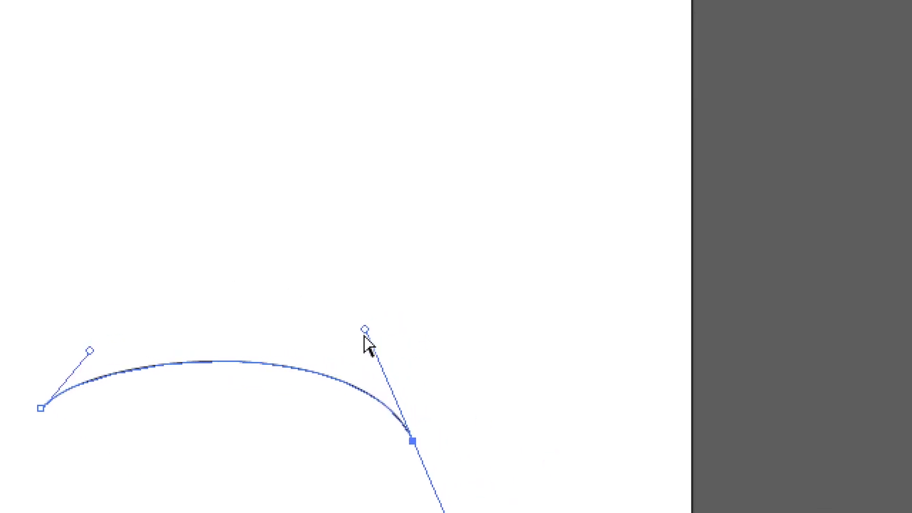
{"action": "left_click_drag", "start_coordinate": [365, 331], "coordinate": [305, 432]}
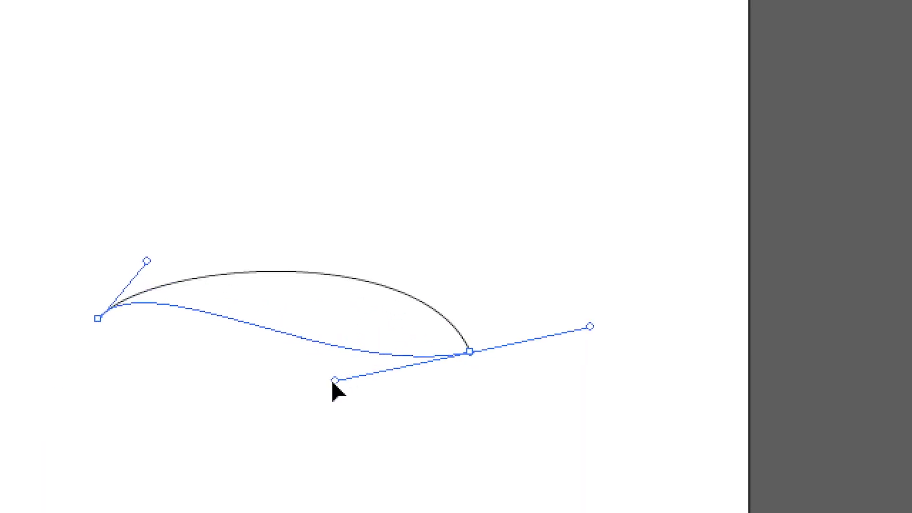
{"action": "mouse_move", "coordinate": [235, 259]}
{"action": "left_mouse_down"}
{"action": "mouse_move", "coordinate": [311, 299]}
{"action": "mouse_move", "coordinate": [217, 309]}
{"action": "left_mouse_up"}
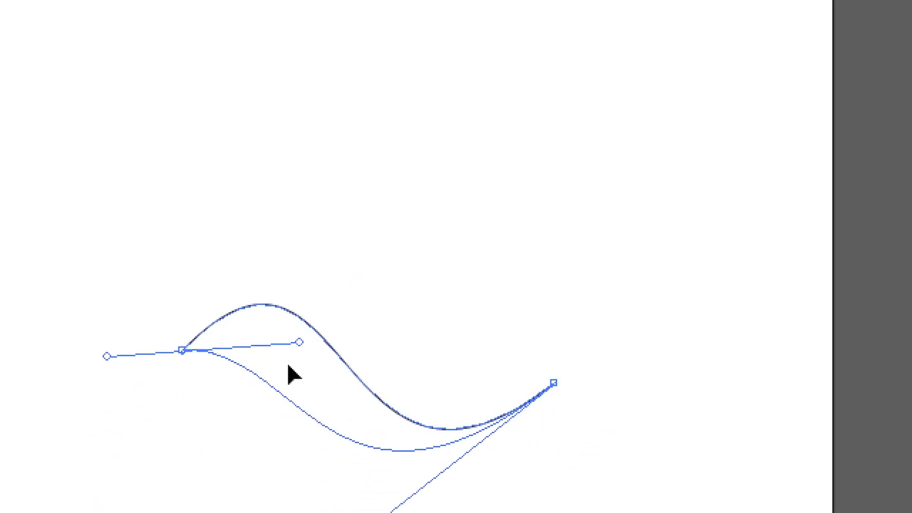
{"action": "left_click_drag", "start_coordinate": [300, 429], "coordinate": [310, 295]}
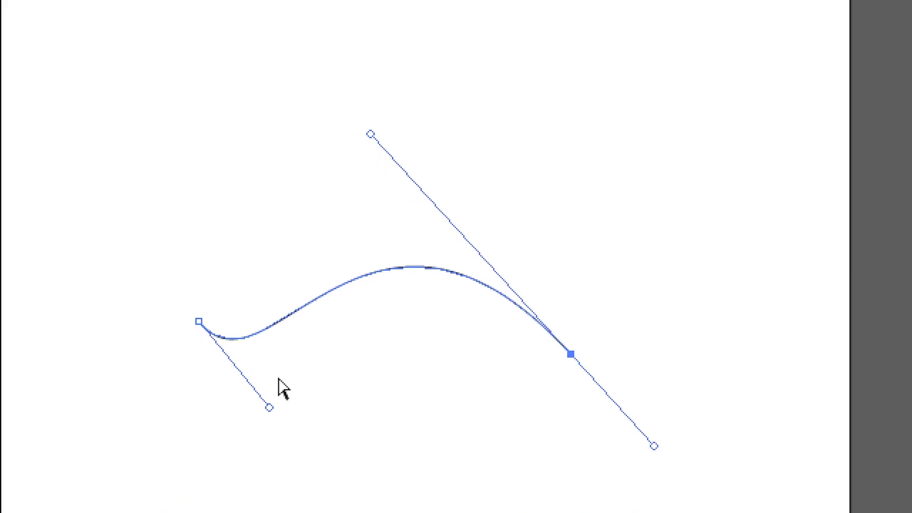
{"action": "left_click", "coordinate": [247, 356]}
{"action": "left_click_drag", "start_coordinate": [246, 356], "coordinate": [223, 333]}
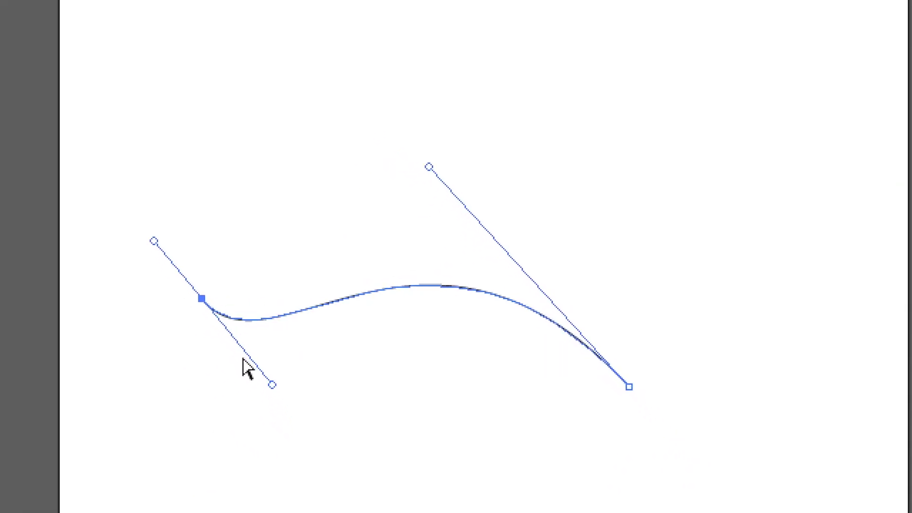
{"action": "left_click_drag", "start_coordinate": [258, 369], "coordinate": [292, 387]}
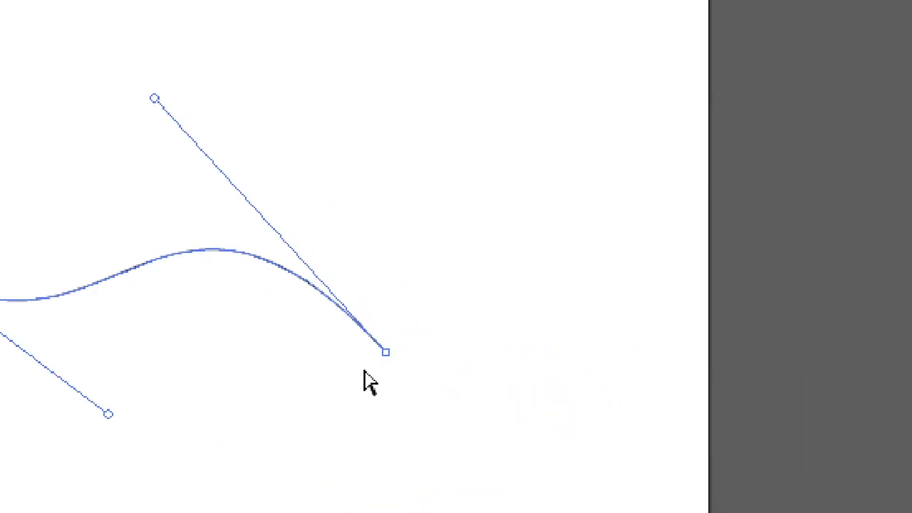
{"action": "left_click", "coordinate": [368, 358]}
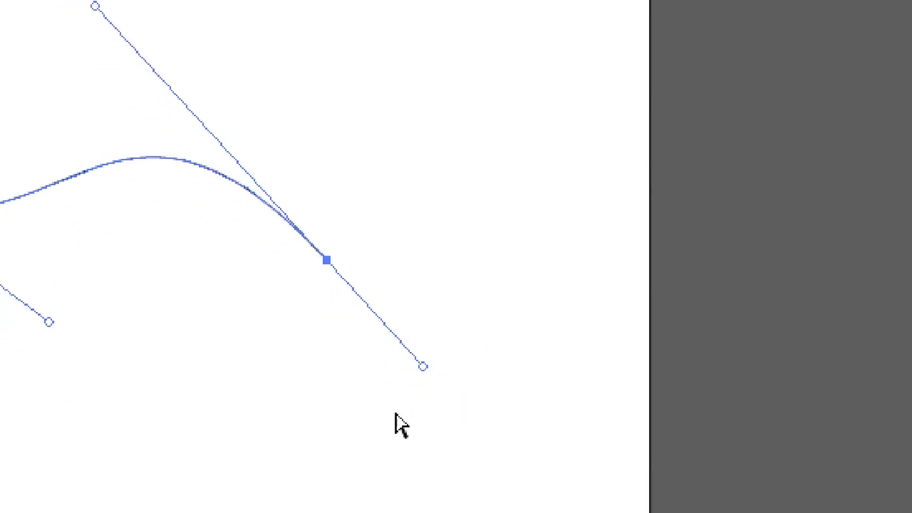
{"action": "left_click", "coordinate": [387, 424]}
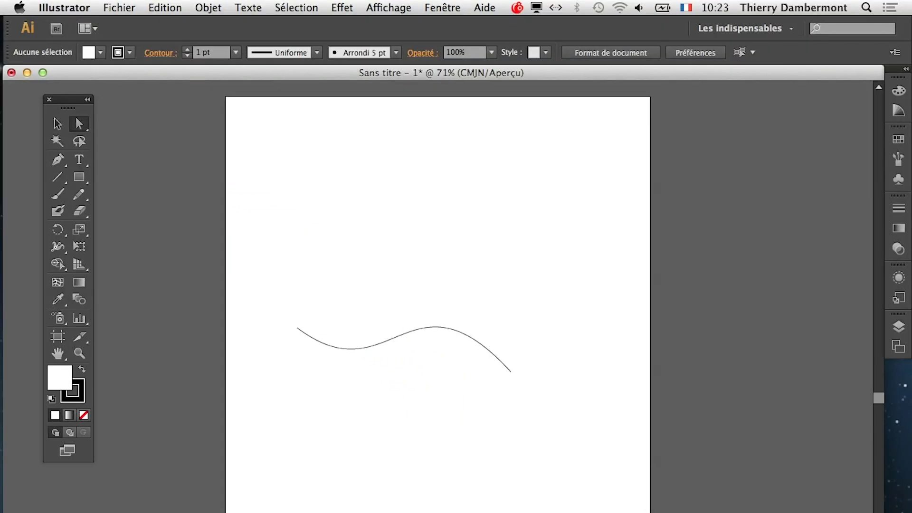
Step: Select the practice S-curve and delete it
{"action": "left_click", "coordinate": [59, 127]}
{"action": "left_click", "coordinate": [319, 344]}
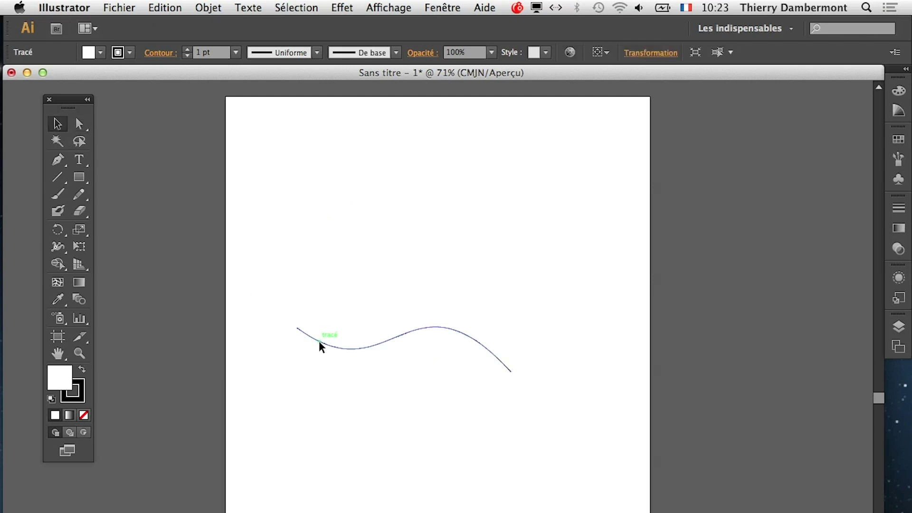
{"action": "key", "text": "Delete"}
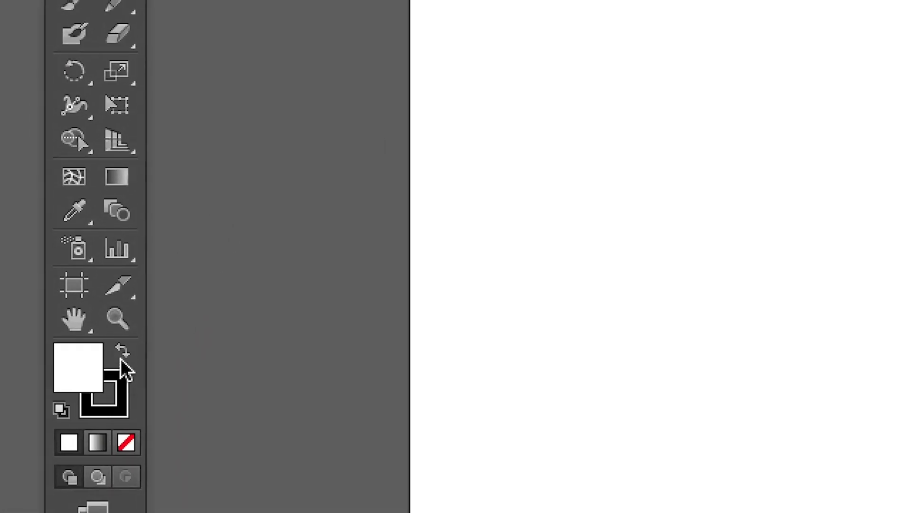
Step: Set a black fill with no stroke, then place a new leaf's first anchor with the Pen
{"action": "left_click", "coordinate": [111, 377]}
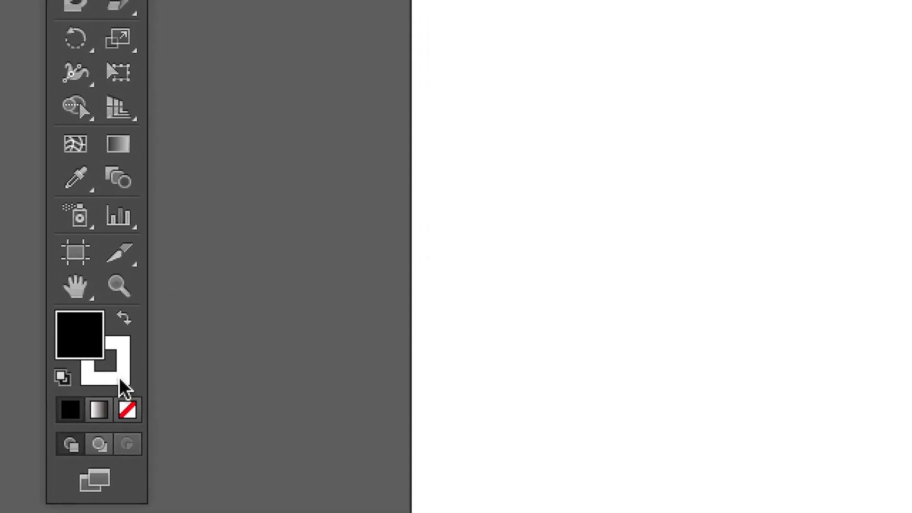
{"action": "left_click", "coordinate": [118, 382]}
{"action": "left_click", "coordinate": [71, 343]}
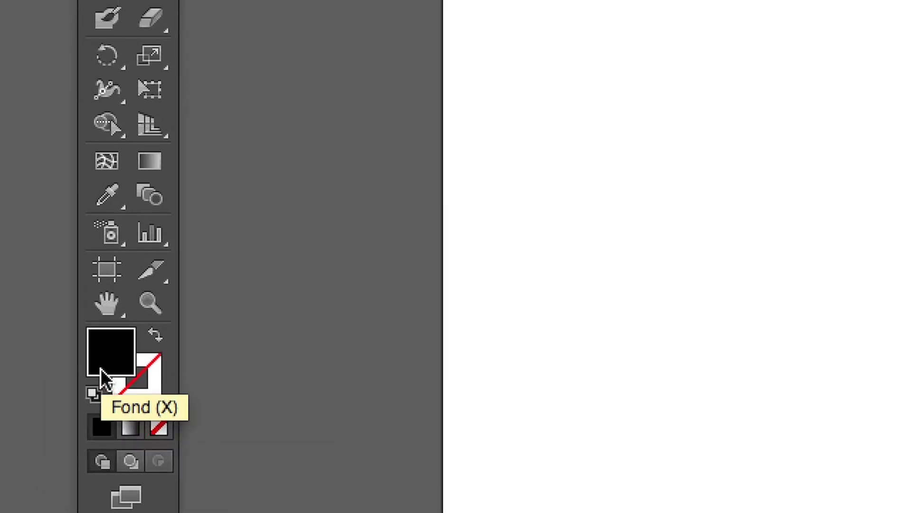
{"action": "left_click", "coordinate": [119, 383]}
{"action": "left_click", "coordinate": [73, 349]}
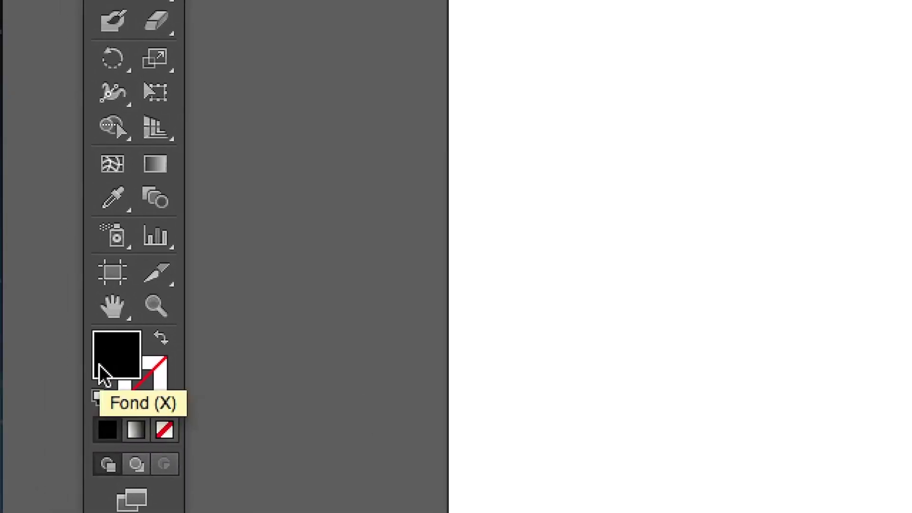
{"action": "left_click", "coordinate": [103, 216]}
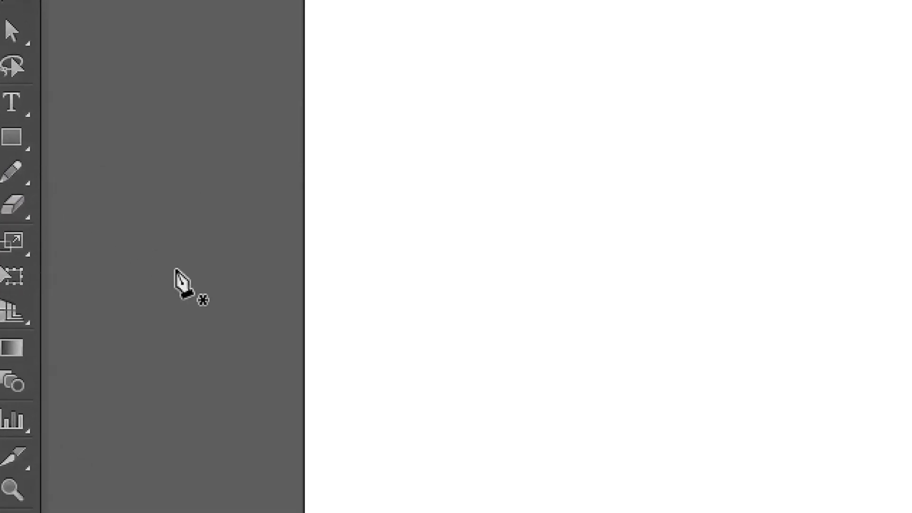
{"action": "left_click", "coordinate": [323, 402]}
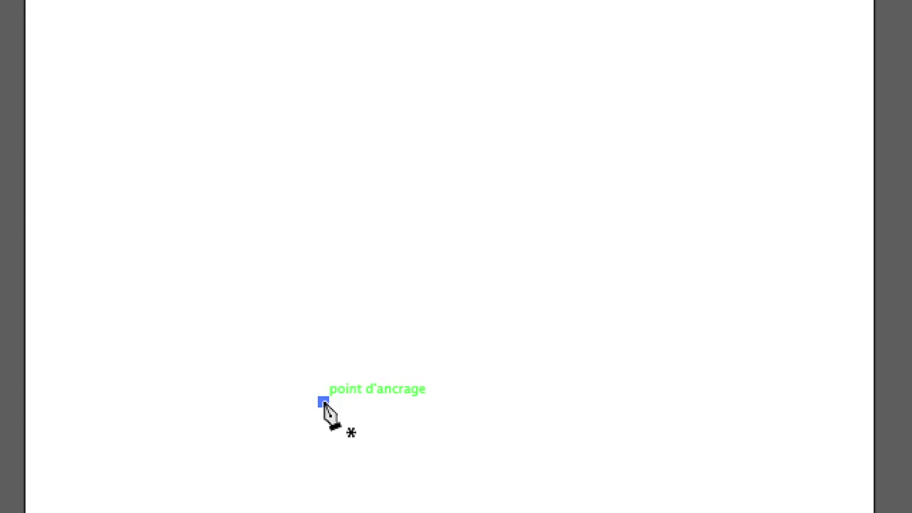
Step: Pull curve handles up from the start anchor to draw the leaf's first curved side
{"action": "left_click_drag", "start_coordinate": [323, 402], "coordinate": [309, 283]}
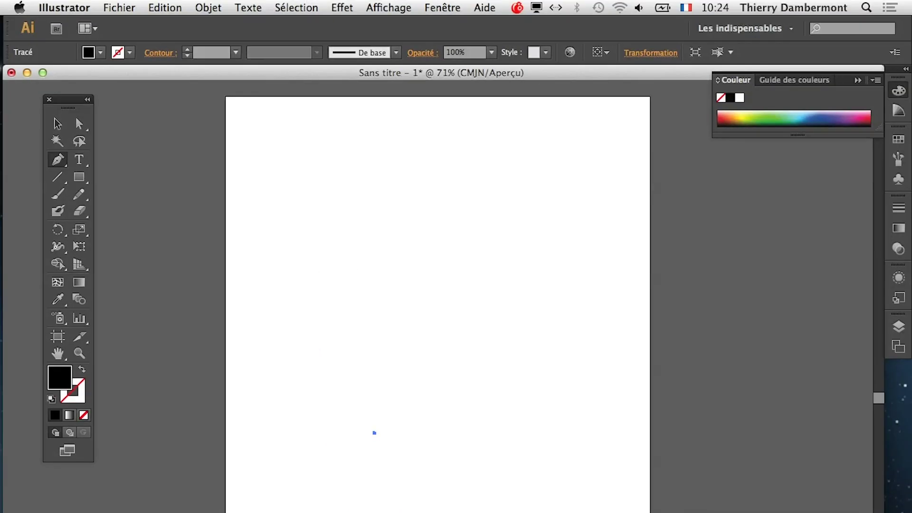
{"action": "mouse_move", "coordinate": [309, 283]}
{"action": "left_mouse_down"}
{"action": "mouse_move", "coordinate": [355, 262]}
{"action": "mouse_move", "coordinate": [368, 218]}
{"action": "mouse_move", "coordinate": [421, 141]}
{"action": "left_mouse_up"}
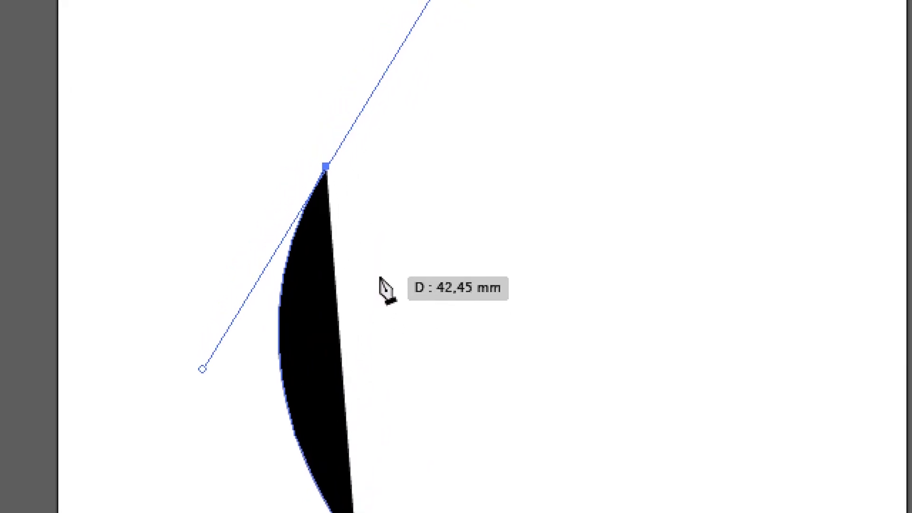
{"action": "left_click_drag", "start_coordinate": [369, 256], "coordinate": [369, 254]}
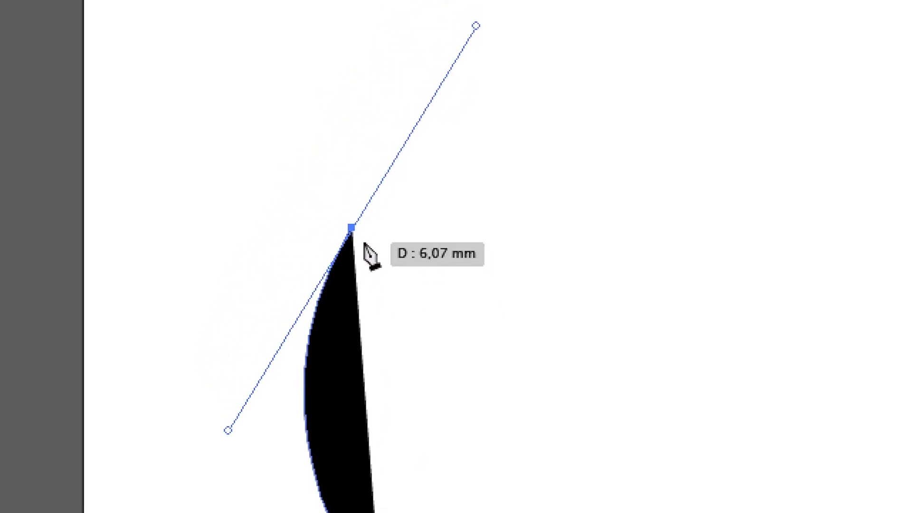
{"action": "scroll", "coordinate": [369, 256], "scroll_direction": "down", "scroll_amount": 2}
{"action": "scroll", "coordinate": [383, 301], "scroll_direction": "down", "scroll_amount": 3}
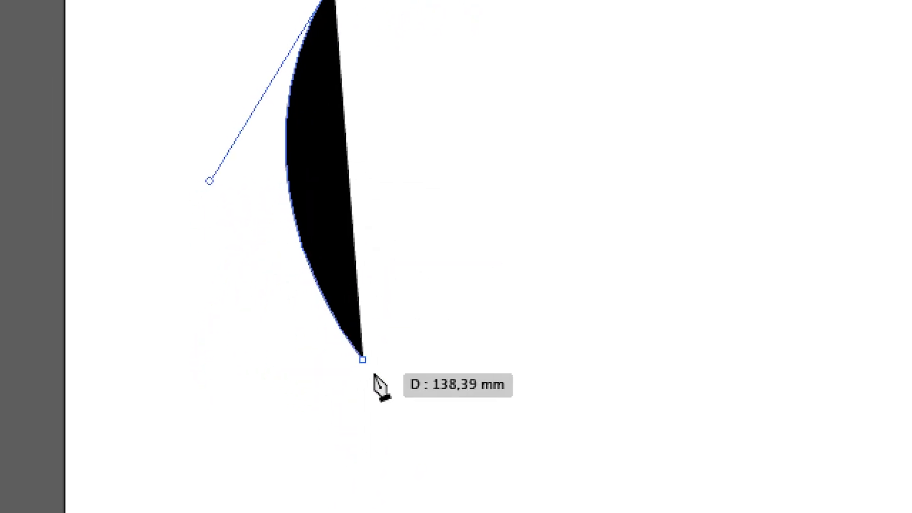
{"action": "scroll", "coordinate": [342, 336], "scroll_direction": "up", "scroll_amount": 2}
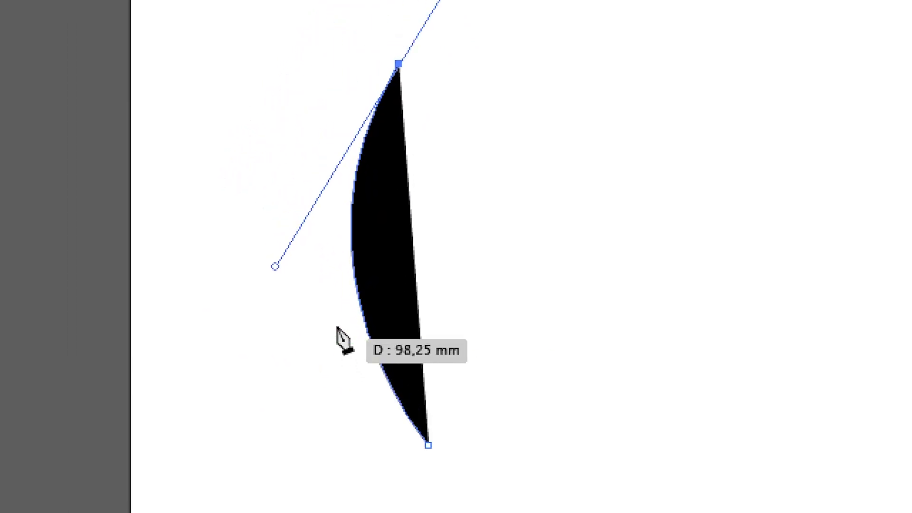
{"action": "scroll", "coordinate": [350, 281], "scroll_direction": "up", "scroll_amount": 2}
{"action": "scroll", "coordinate": [361, 254], "scroll_direction": "up", "scroll_amount": 1}
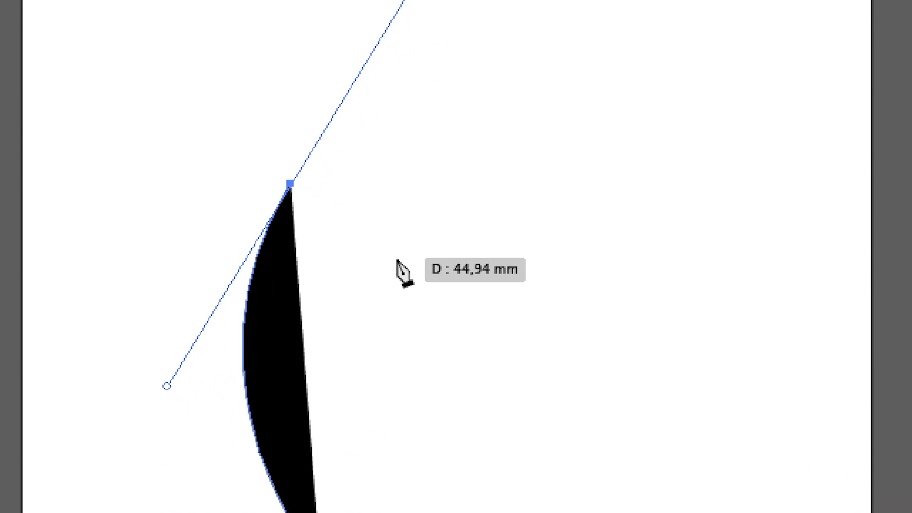
Step: Refine the left side's curve and close the leaf with a curved right side
{"action": "left_click_drag", "start_coordinate": [401, 272], "coordinate": [418, 179]}
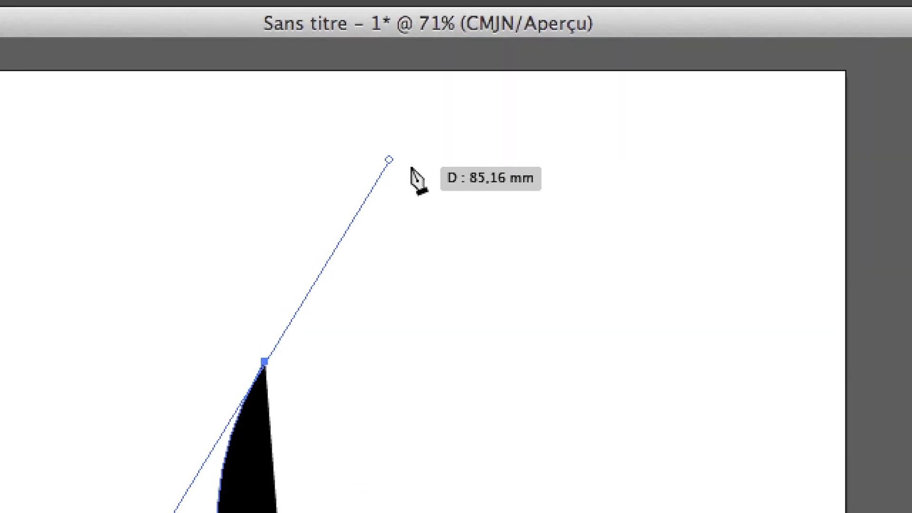
{"action": "left_click_drag", "start_coordinate": [418, 179], "coordinate": [413, 183]}
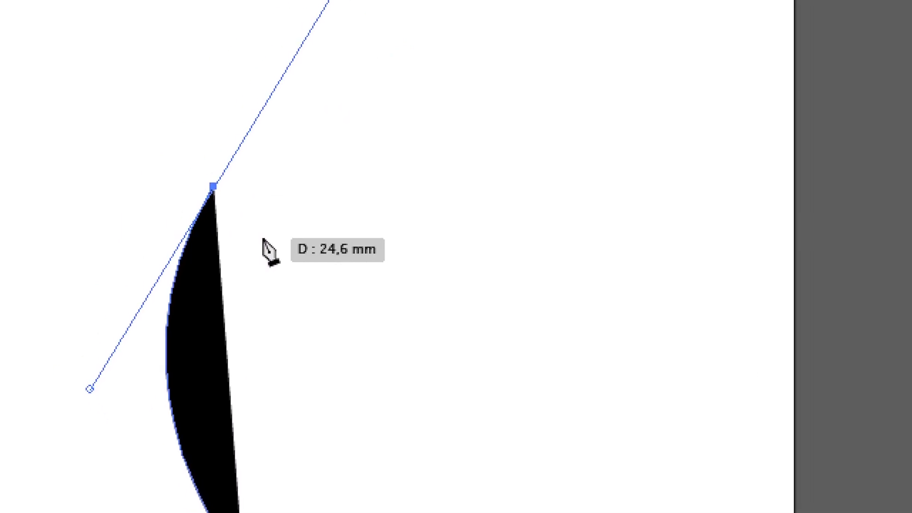
{"action": "left_click", "coordinate": [241, 211]}
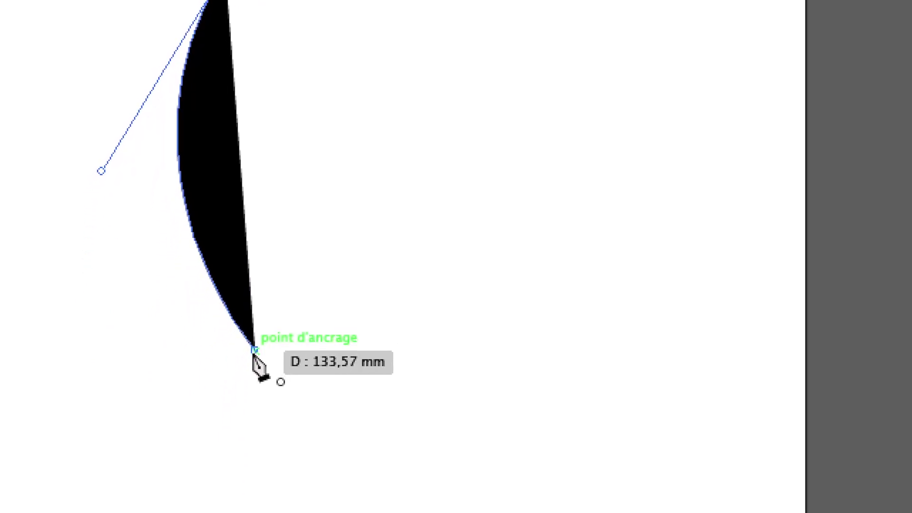
{"action": "left_click_drag", "start_coordinate": [254, 352], "coordinate": [256, 353]}
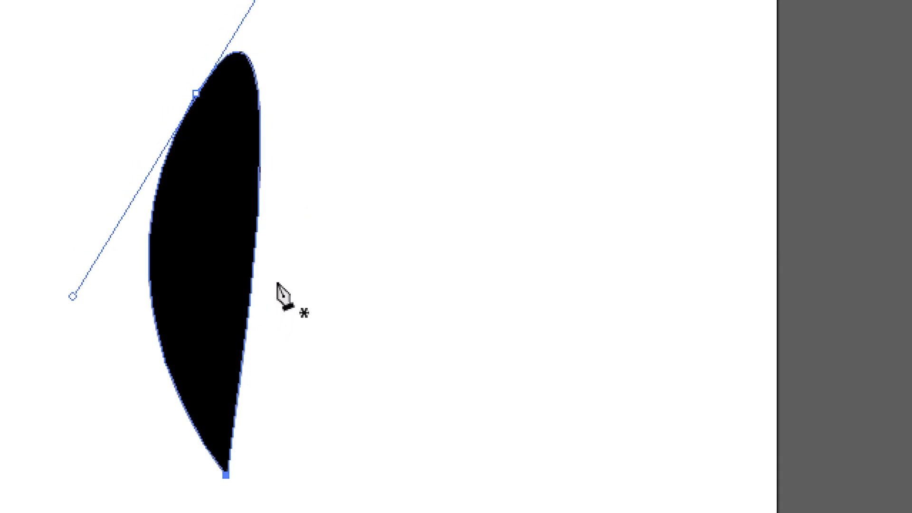
Step: Undo the curved right side and pull a single handle from the top anchor for a sharp tip
{"action": "key", "text": "ctrl+z"}
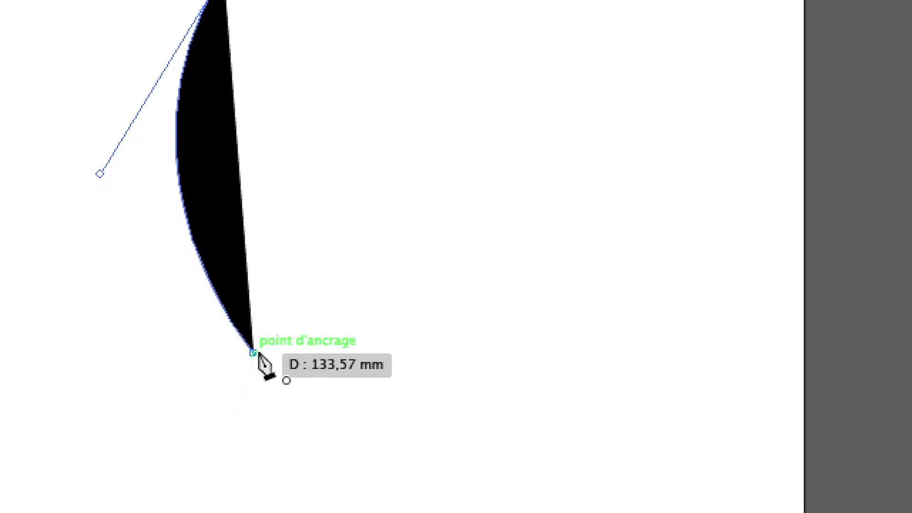
{"action": "left_click", "coordinate": [229, 444]}
{"action": "left_click_drag", "start_coordinate": [255, 357], "coordinate": [226, 417]}
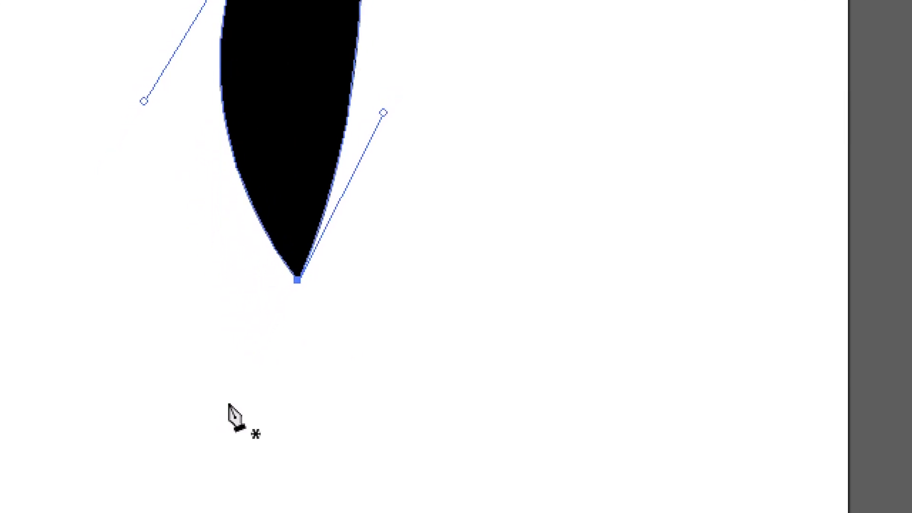
{"action": "scroll", "coordinate": [251, 380], "scroll_direction": "up", "scroll_amount": 5}
{"action": "scroll", "coordinate": [252, 380], "scroll_direction": "right", "scroll_amount": 2}
{"action": "scroll", "coordinate": [263, 318], "scroll_direction": "up", "scroll_amount": 5}
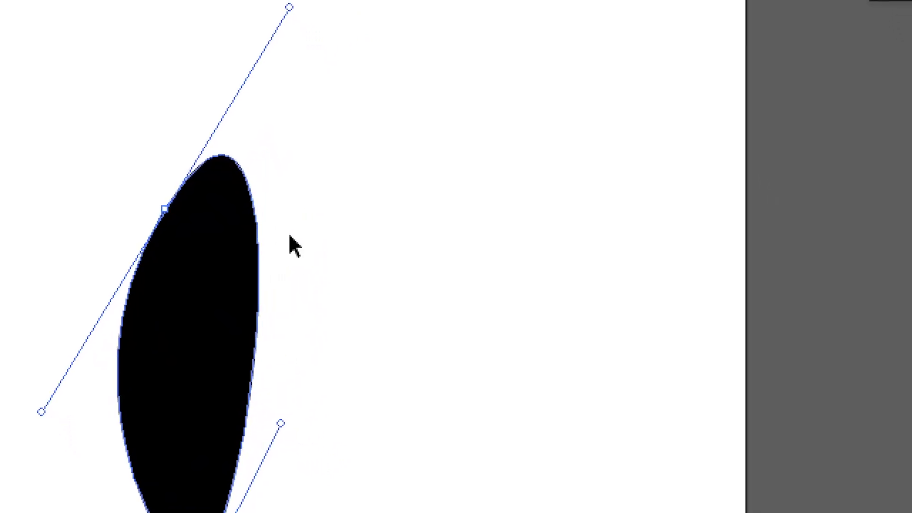
{"action": "key", "text": "Delete"}
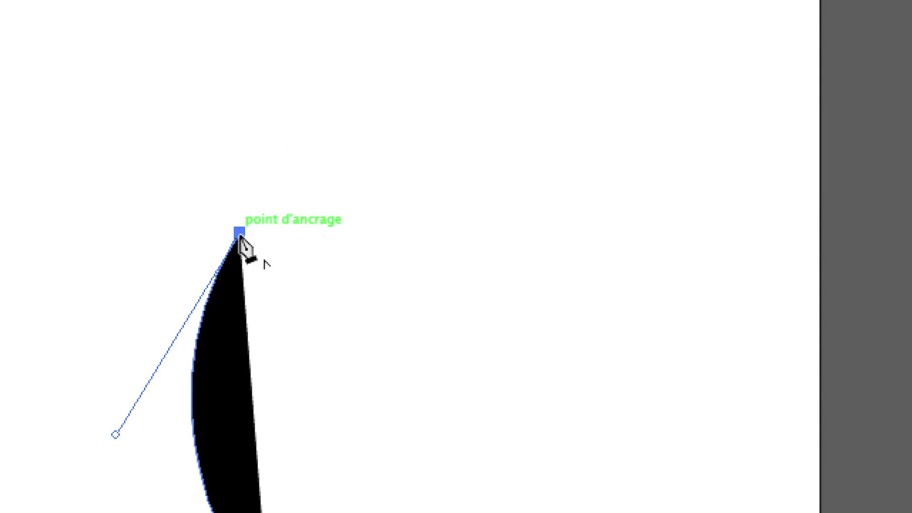
{"action": "left_click_drag", "start_coordinate": [238, 233], "coordinate": [282, 161]}
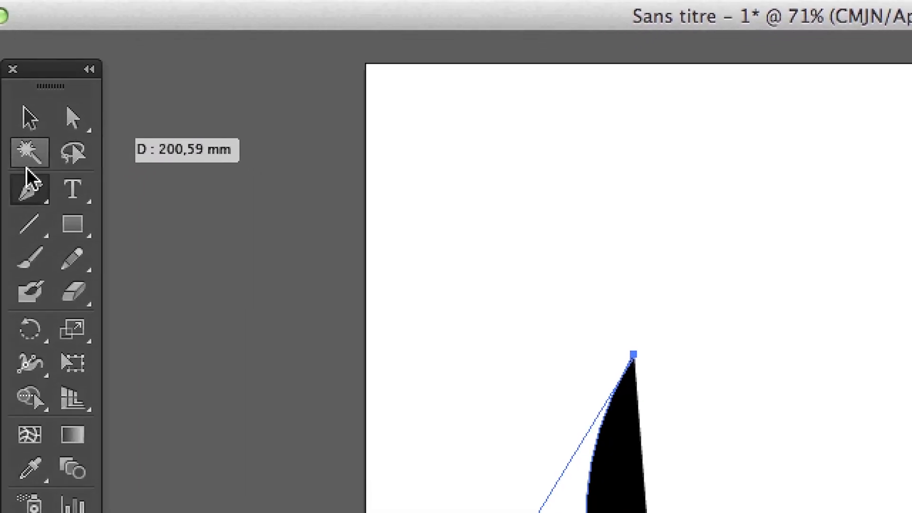
Step: Float the pen-tool flyout, close the leaf with a curved right side, and move its top anchor
{"action": "left_click_drag", "start_coordinate": [23, 180], "coordinate": [219, 200]}
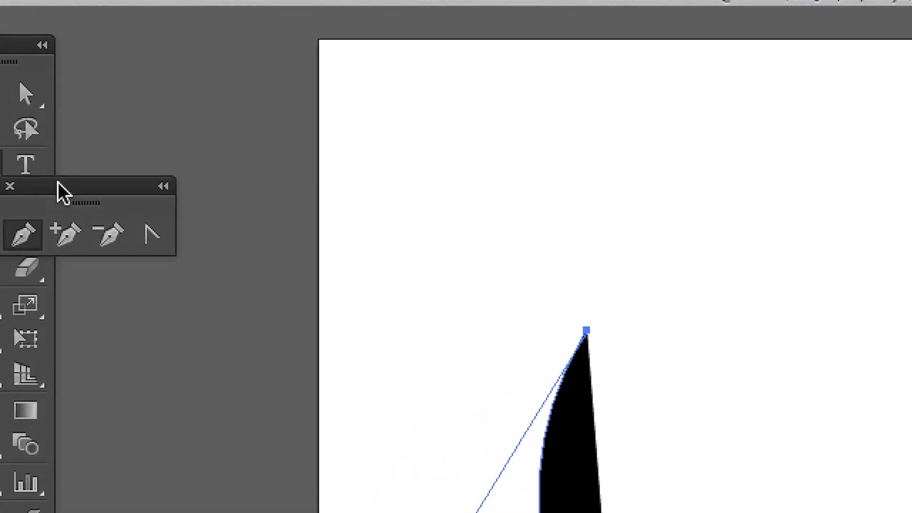
{"action": "mouse_move", "coordinate": [58, 189]}
{"action": "left_mouse_down"}
{"action": "mouse_move", "coordinate": [138, 169]}
{"action": "mouse_move", "coordinate": [478, 136]}
{"action": "left_mouse_up"}
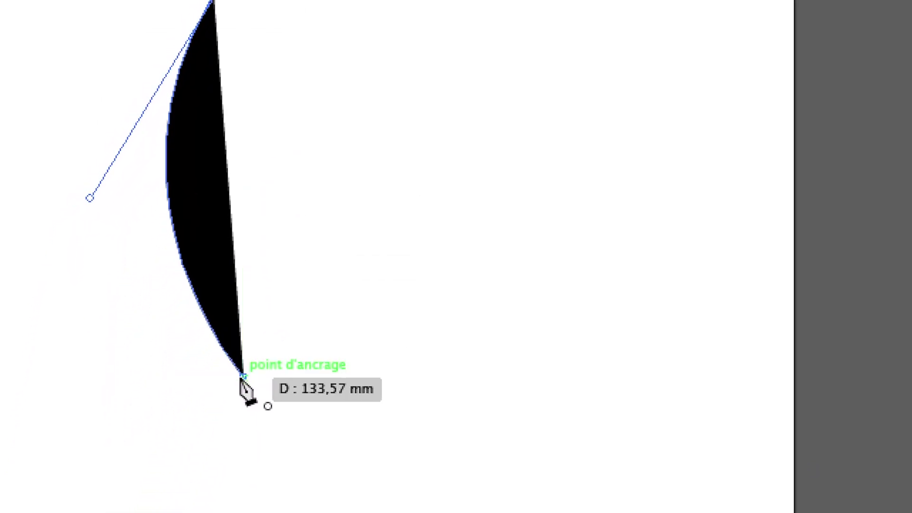
{"action": "left_click_drag", "start_coordinate": [242, 376], "coordinate": [216, 449]}
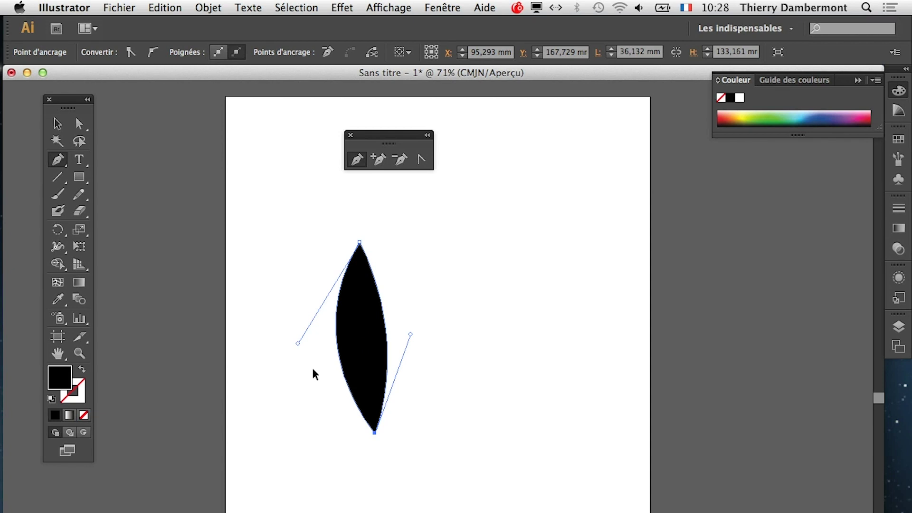
{"action": "left_click", "coordinate": [78, 123]}
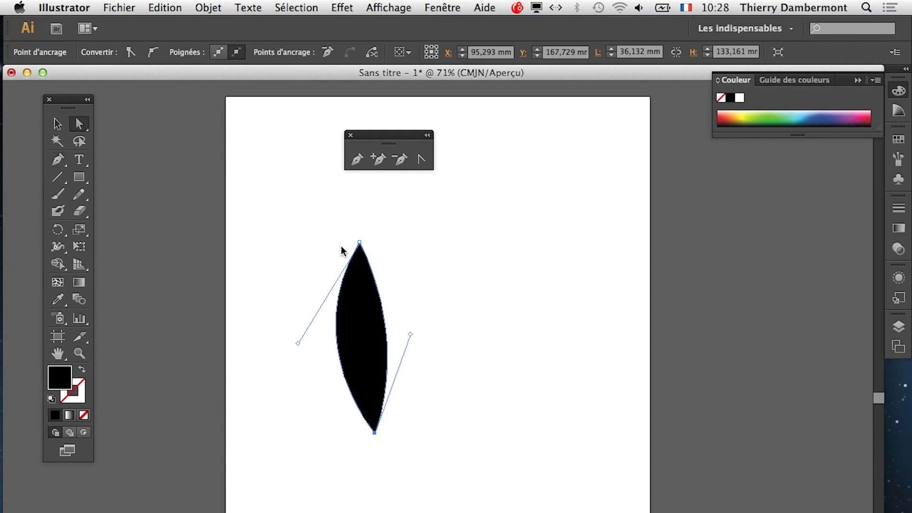
{"action": "mouse_move", "coordinate": [360, 242]}
{"action": "left_mouse_down"}
{"action": "mouse_move", "coordinate": [336, 199]}
{"action": "mouse_move", "coordinate": [375, 198]}
{"action": "left_mouse_up"}
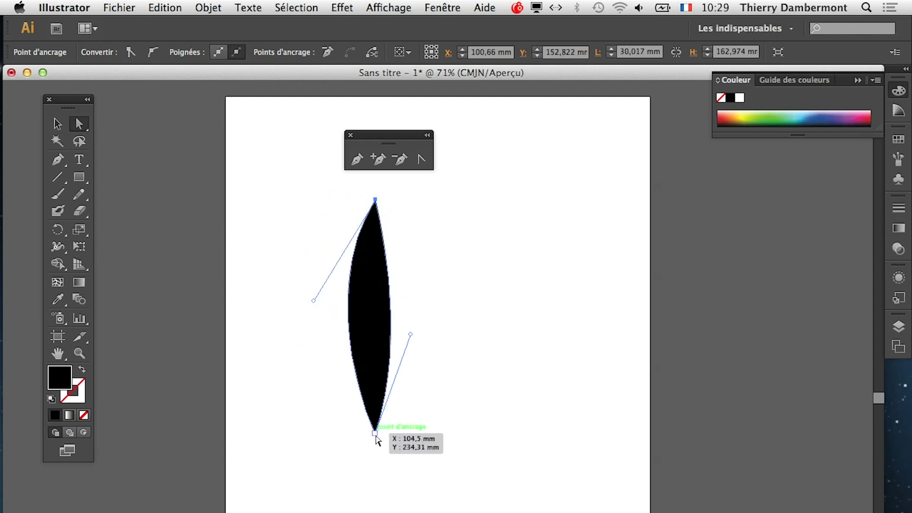
Step: Drag the leaf's top and bottom anchors and handles to lengthen it and bow both sides outward
{"action": "left_click_drag", "start_coordinate": [375, 432], "coordinate": [365, 475]}
{"action": "left_click_drag", "start_coordinate": [401, 379], "coordinate": [488, 375]}
{"action": "left_click_drag", "start_coordinate": [313, 301], "coordinate": [271, 297]}
{"action": "mouse_move", "coordinate": [487, 376]}
{"action": "left_mouse_down"}
{"action": "mouse_move", "coordinate": [464, 368]}
{"action": "mouse_move", "coordinate": [450, 320]}
{"action": "left_mouse_up"}
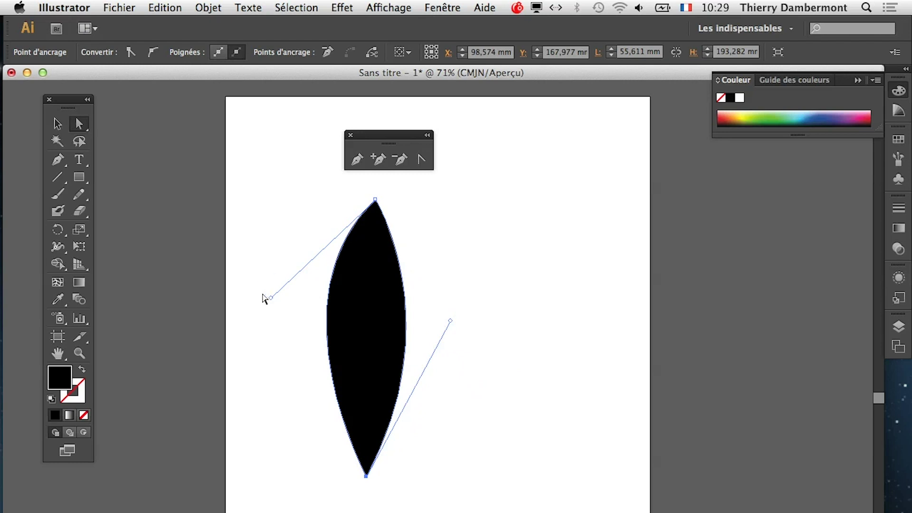
{"action": "mouse_move", "coordinate": [271, 298]}
{"action": "left_mouse_down"}
{"action": "mouse_move", "coordinate": [308, 264]}
{"action": "mouse_move", "coordinate": [261, 260]}
{"action": "left_mouse_up"}
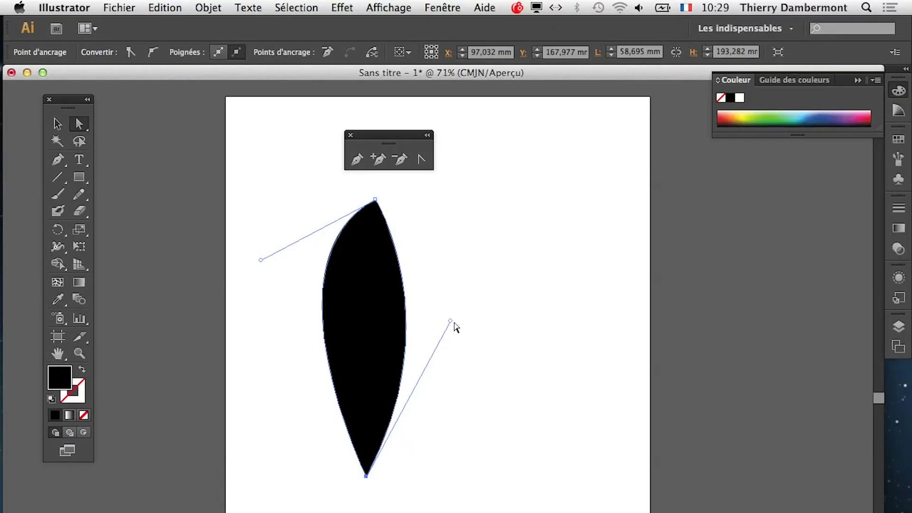
{"action": "left_click_drag", "start_coordinate": [450, 321], "coordinate": [456, 398]}
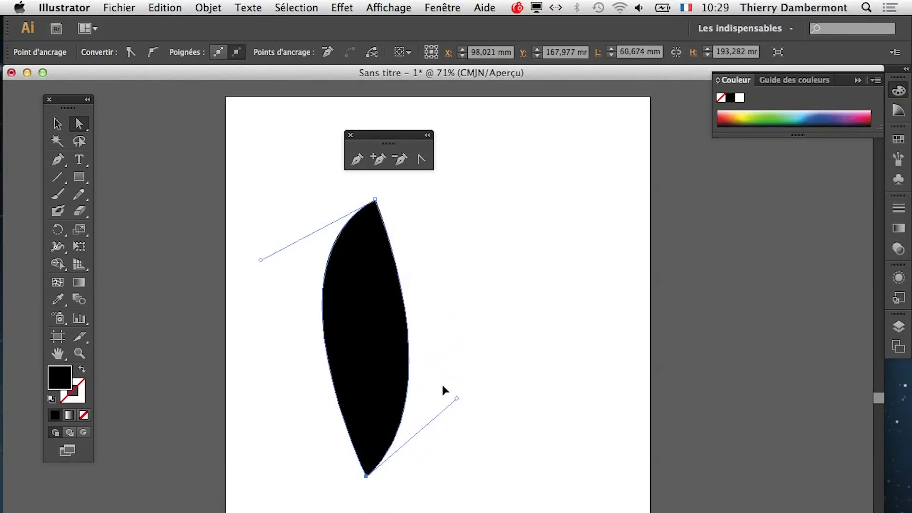
{"action": "left_click_drag", "start_coordinate": [266, 276], "coordinate": [268, 283]}
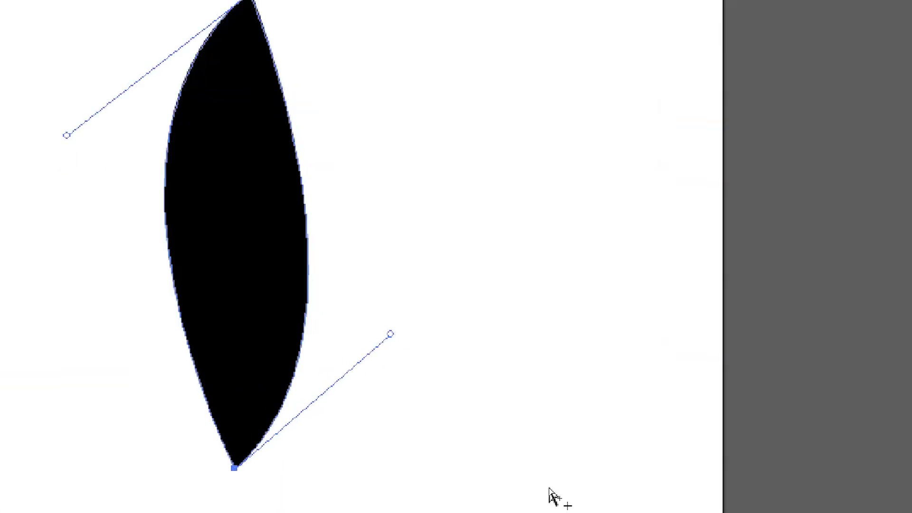
Step: Draw a smaller lens-shaped leaf to the right of the first, then select it
{"action": "left_click", "coordinate": [530, 482]}
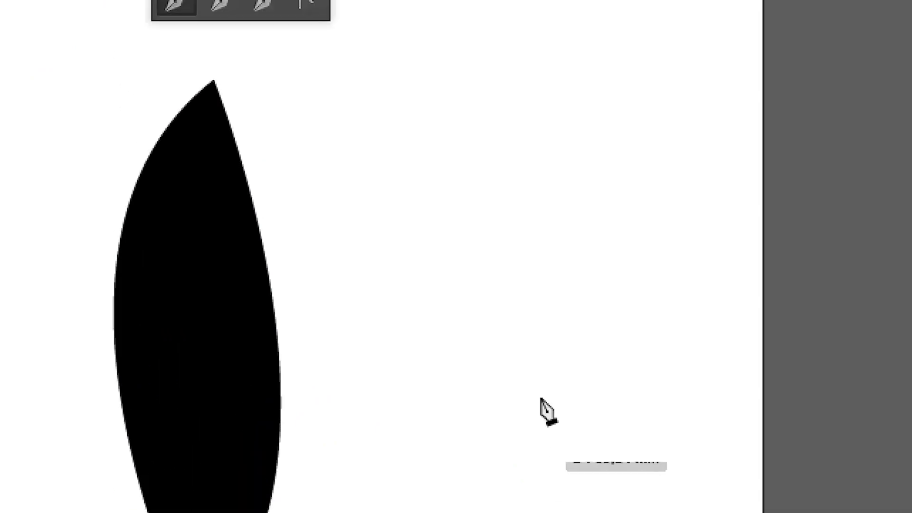
{"action": "left_click_drag", "start_coordinate": [526, 361], "coordinate": [556, 326]}
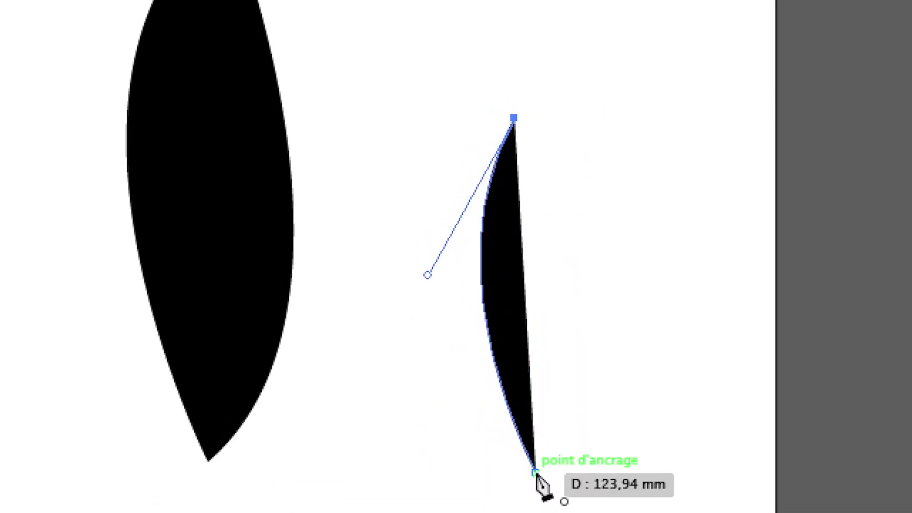
{"action": "left_click_drag", "start_coordinate": [534, 472], "coordinate": [640, 243]}
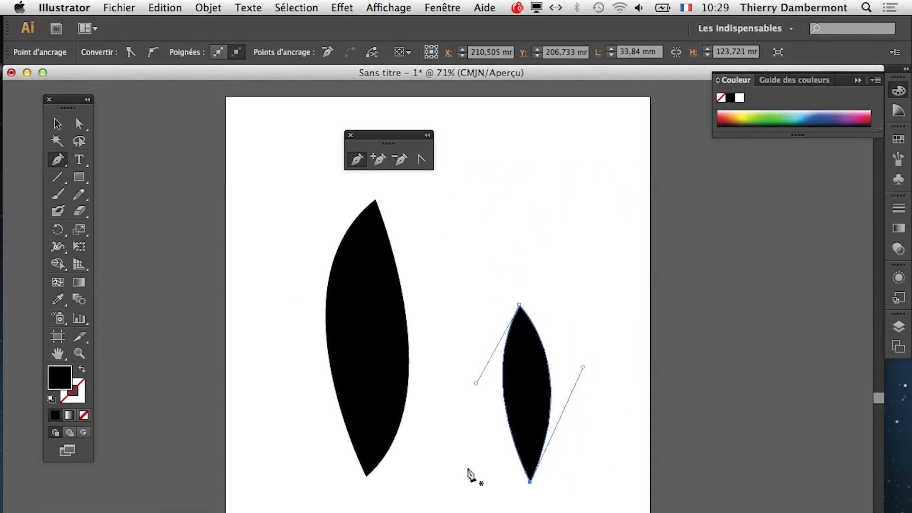
{"action": "left_click", "coordinate": [60, 126]}
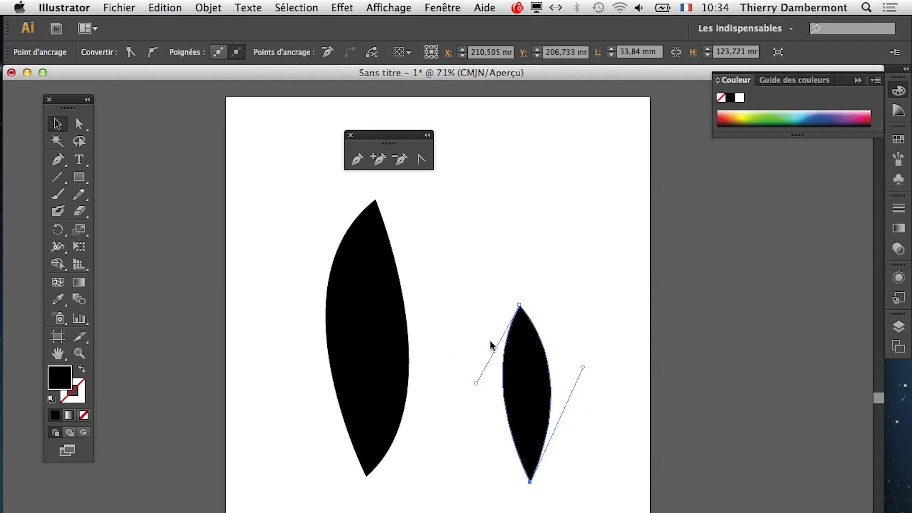
{"action": "left_click", "coordinate": [533, 362]}
Step: Delete the smaller second leaf and select the black leaf shape
{"action": "key", "text": "Delete"}
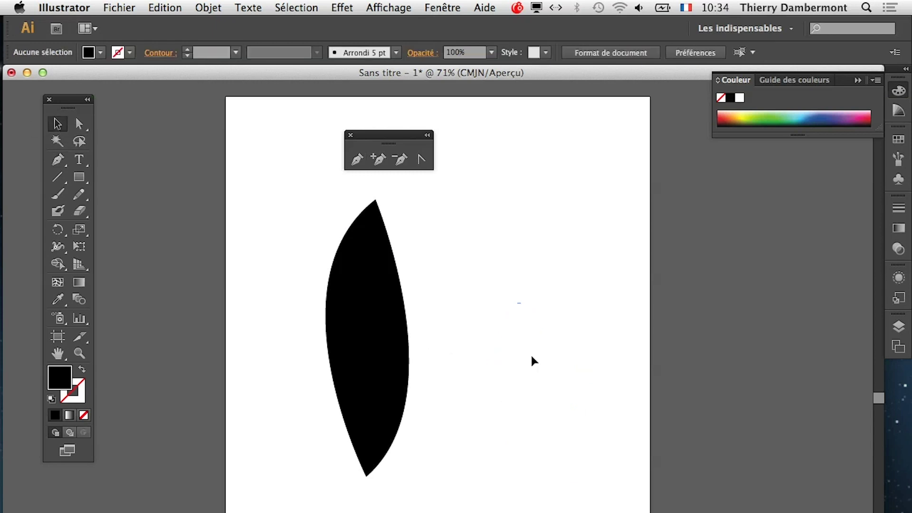
{"action": "scroll", "coordinate": [531, 356], "scroll_direction": "up", "scroll_amount": 1}
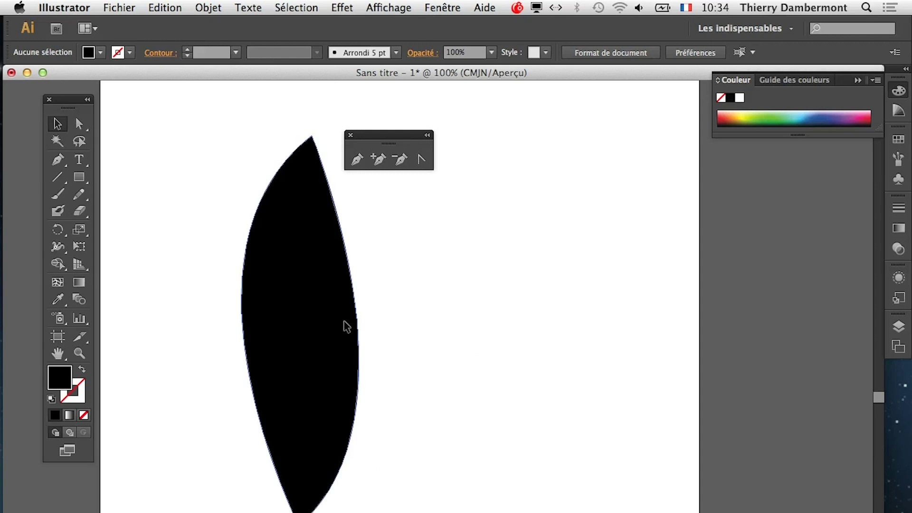
{"action": "left_click", "coordinate": [351, 340]}
Step: Open Save As and navigate to the Bureau desktop folder
{"action": "left_click", "coordinate": [131, 5]}
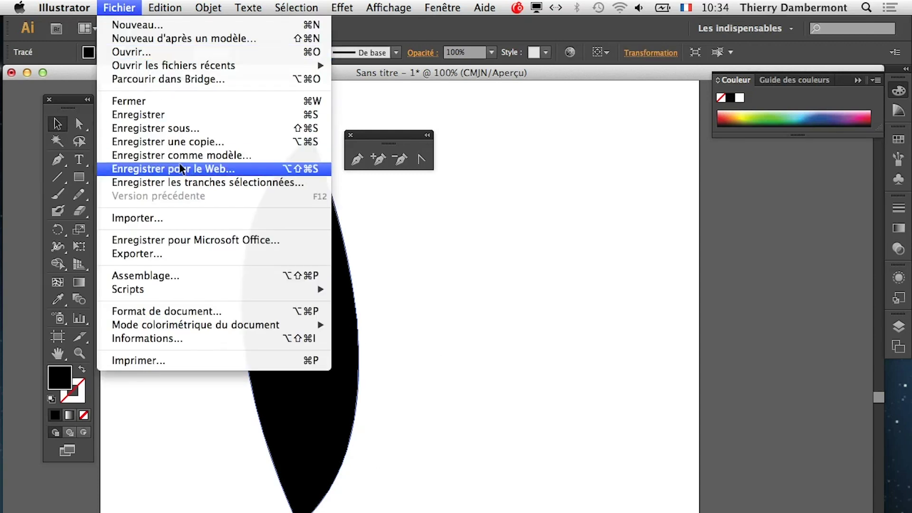
{"action": "left_click", "coordinate": [178, 127]}
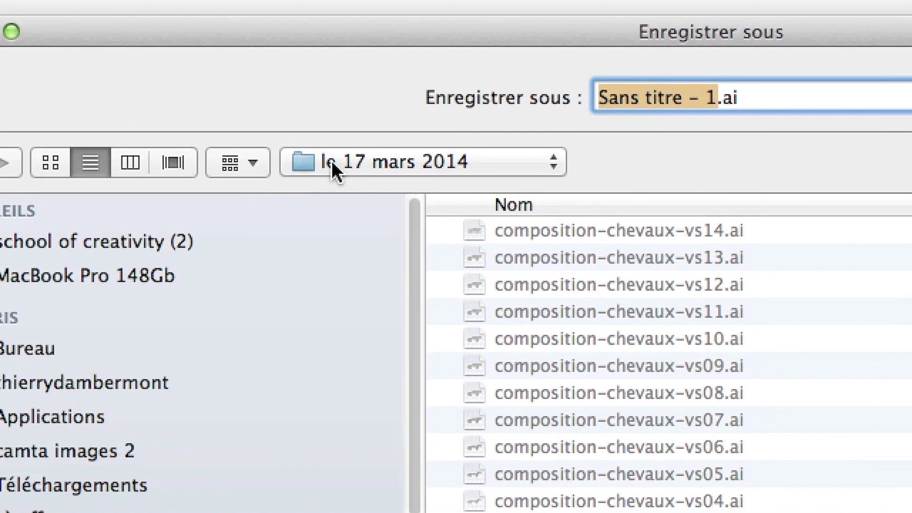
{"action": "left_click", "coordinate": [335, 168]}
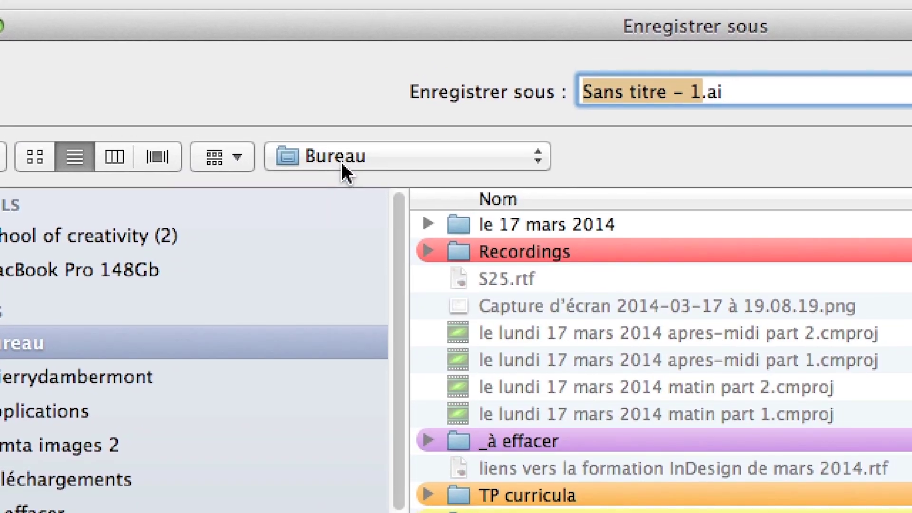
{"action": "left_click", "coordinate": [342, 164]}
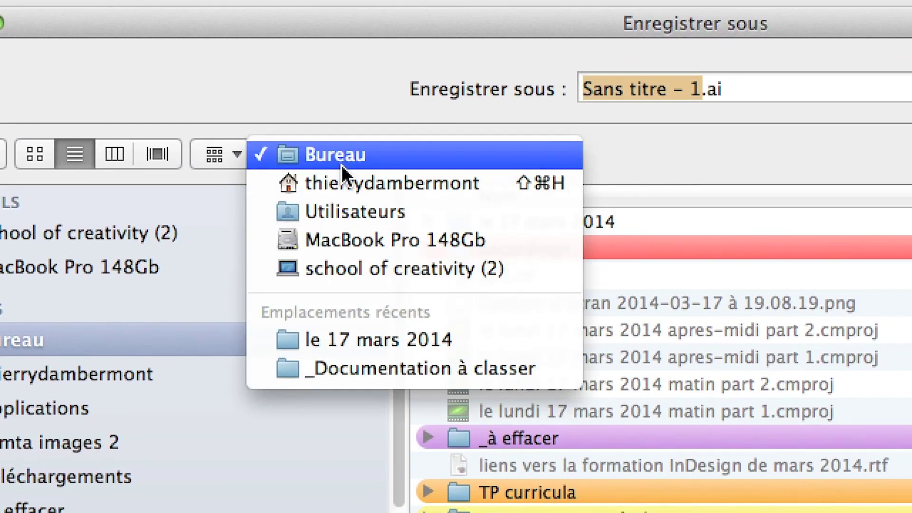
{"action": "left_click", "coordinate": [342, 172]}
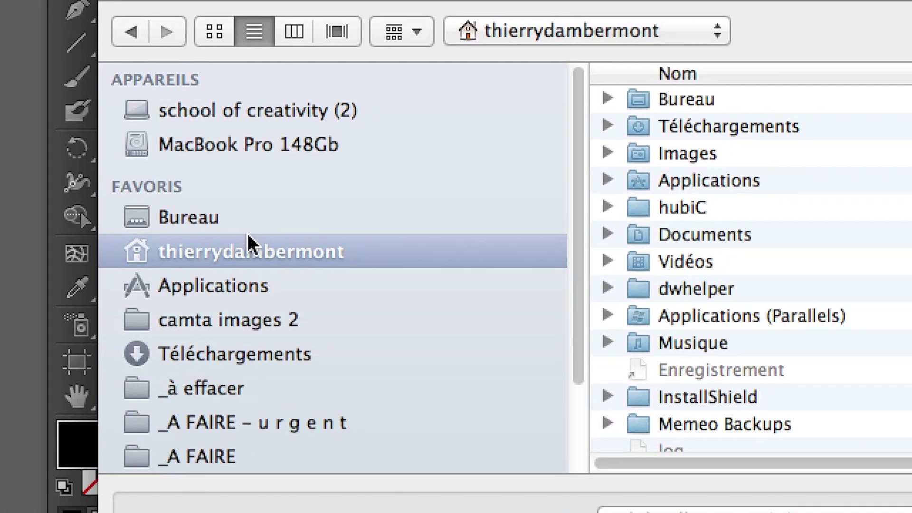
{"action": "left_click", "coordinate": [246, 220]}
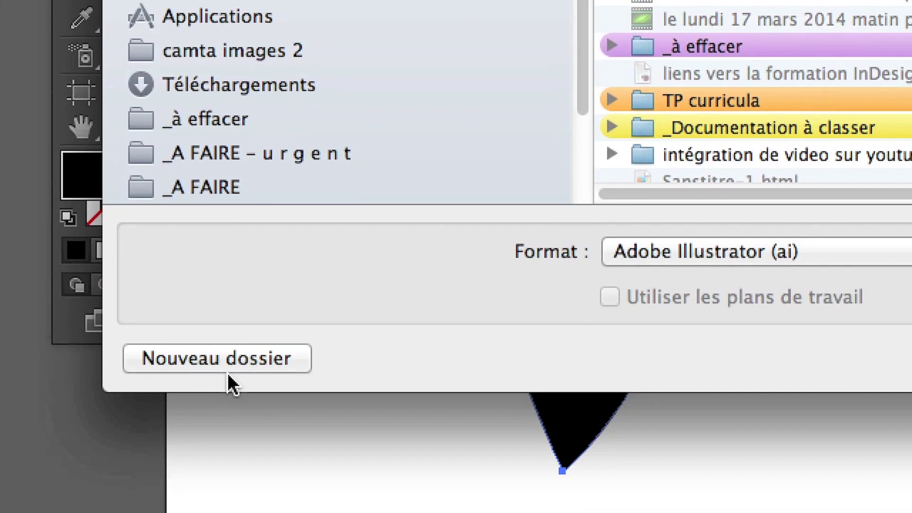
Step: Create a 'le 18 mars 2014' folder on the desktop and save the file as logo-ecologie-vs1
{"action": "left_click", "coordinate": [230, 373]}
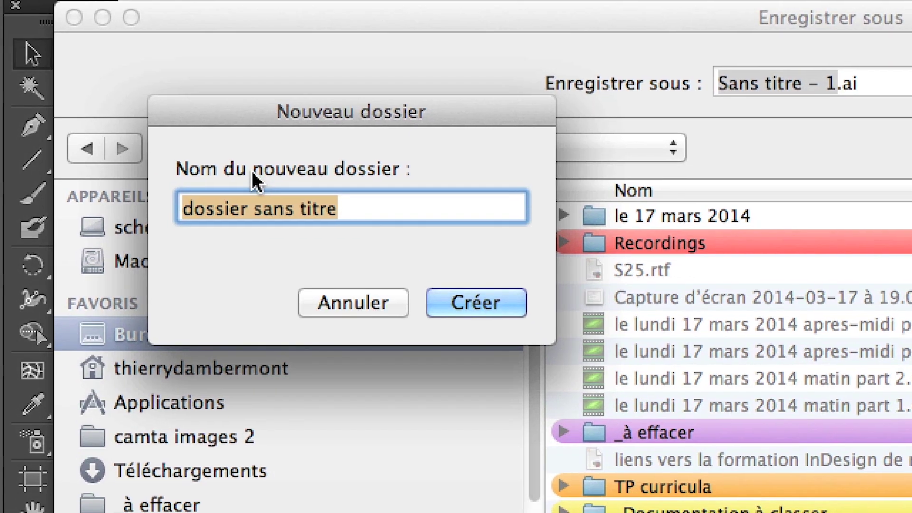
{"action": "type", "text": "le 18 ma"}
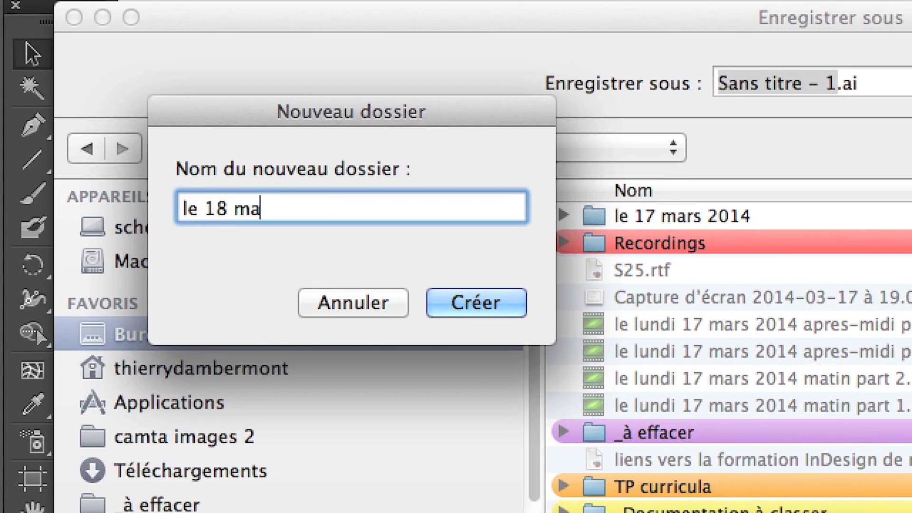
{"action": "type", "text": "rs 2014"}
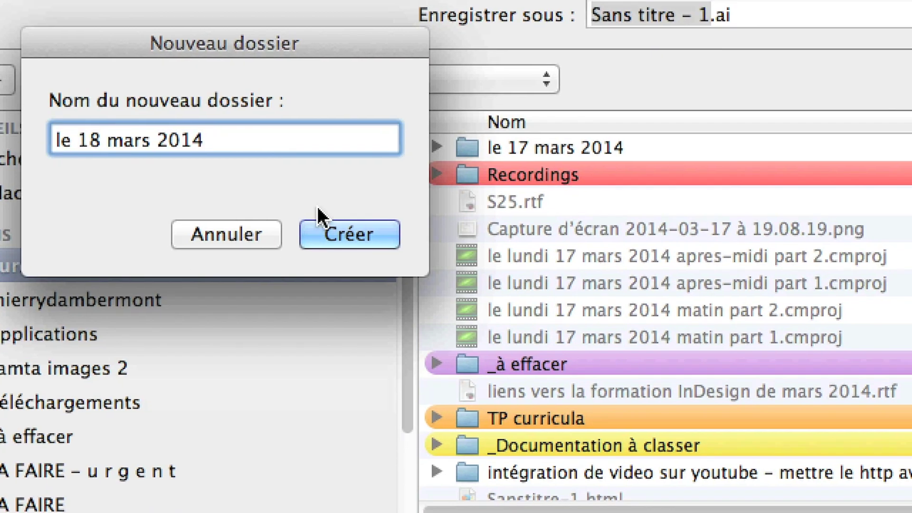
{"action": "left_click", "coordinate": [476, 302]}
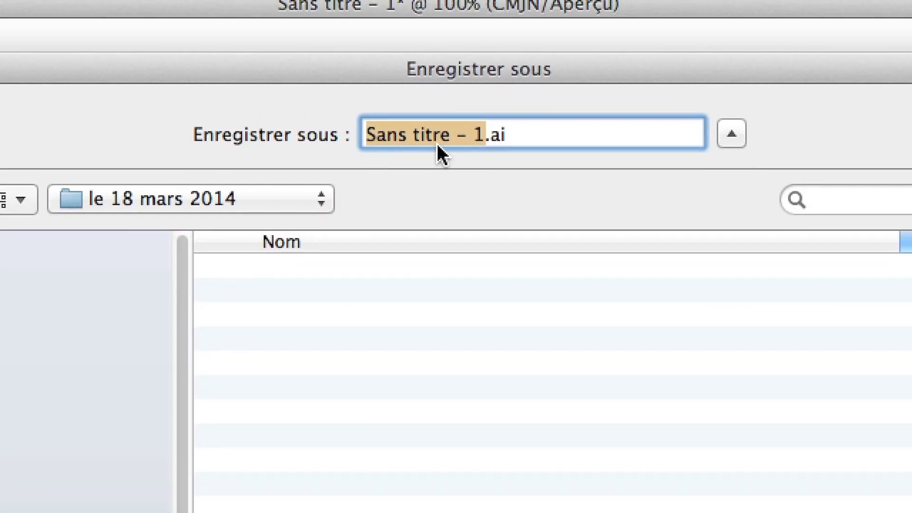
{"action": "type", "text": "logo"}
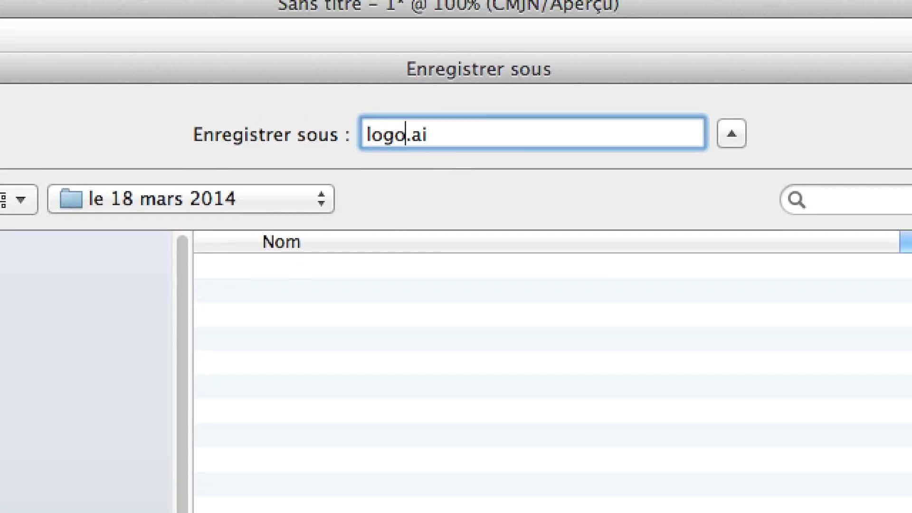
{"action": "type", "text": "-"}
{"action": "type", "text": "ecologie"}
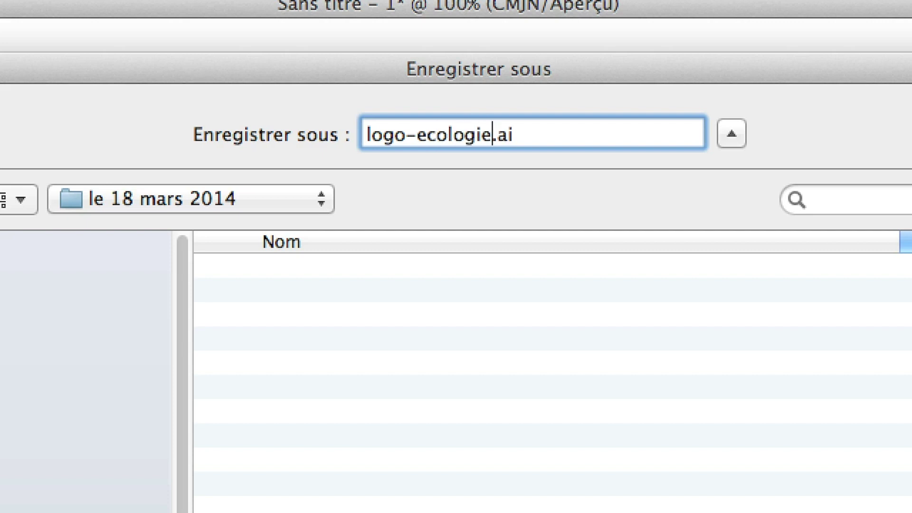
{"action": "type", "text": "-vs1"}
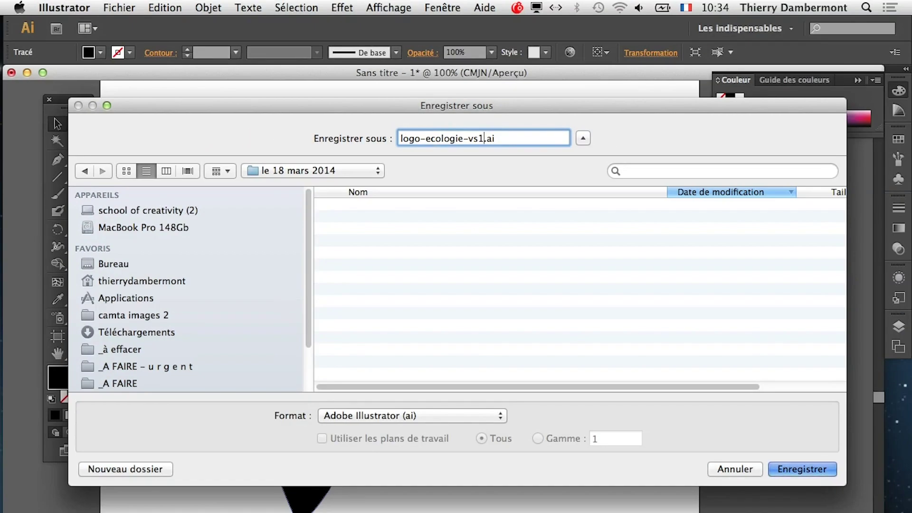
{"action": "key", "text": "Return"}
{"action": "key", "text": "Return"}
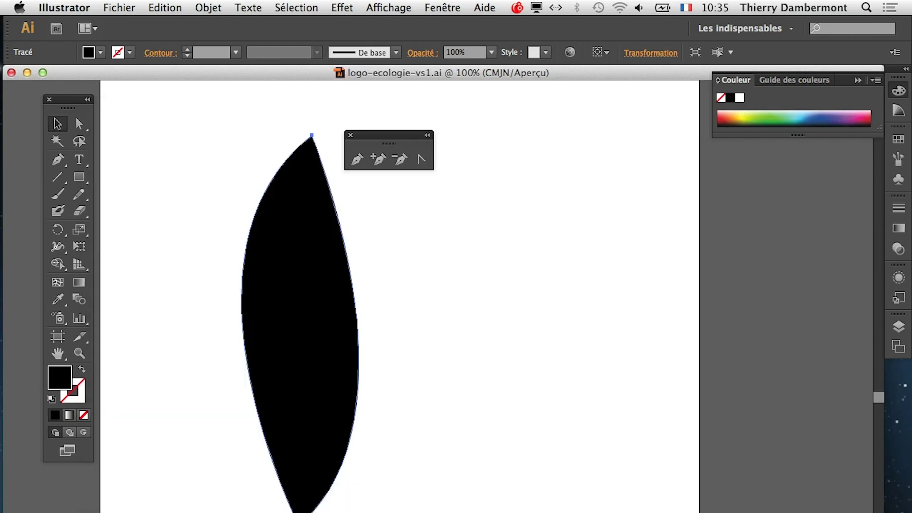
{"action": "key", "text": "e"}
{"action": "left_click_drag", "start_coordinate": [384, 135], "coordinate": [711, 195]}
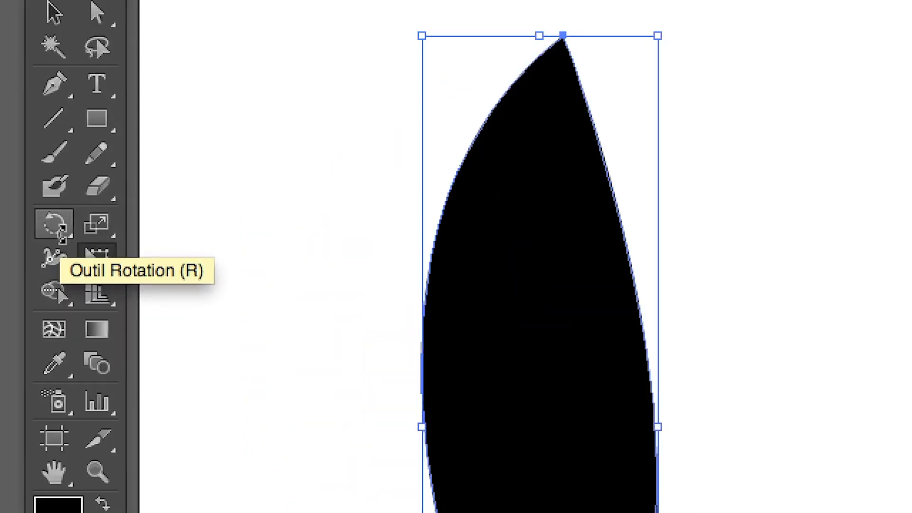
{"action": "left_click", "coordinate": [54, 227]}
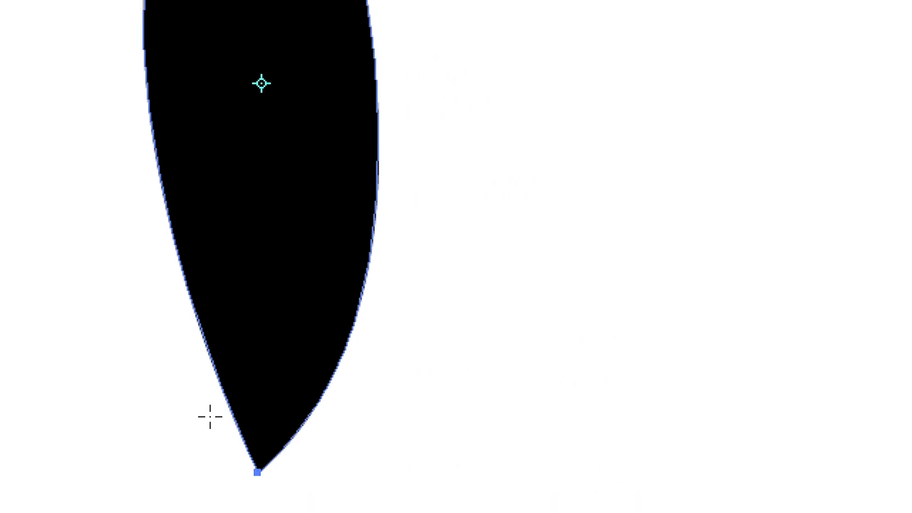
{"action": "left_click", "coordinate": [237, 424]}
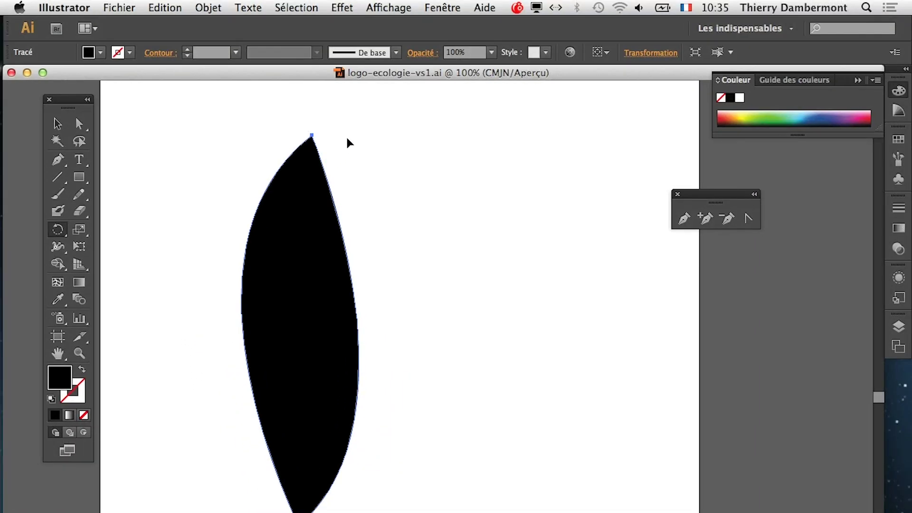
{"action": "left_click_drag", "start_coordinate": [346, 135], "coordinate": [641, 503]}
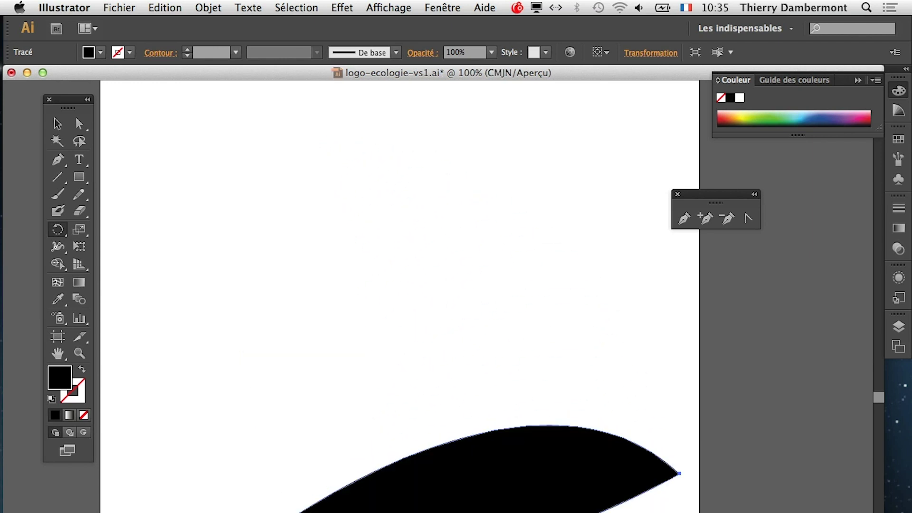
{"action": "key", "text": "ctrl+z"}
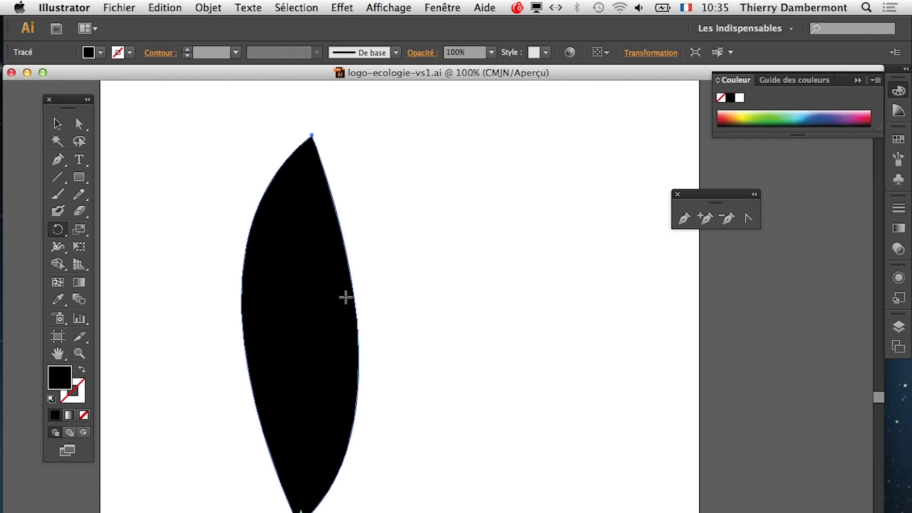
{"action": "left_click_drag", "start_coordinate": [346, 159], "coordinate": [497, 249]}
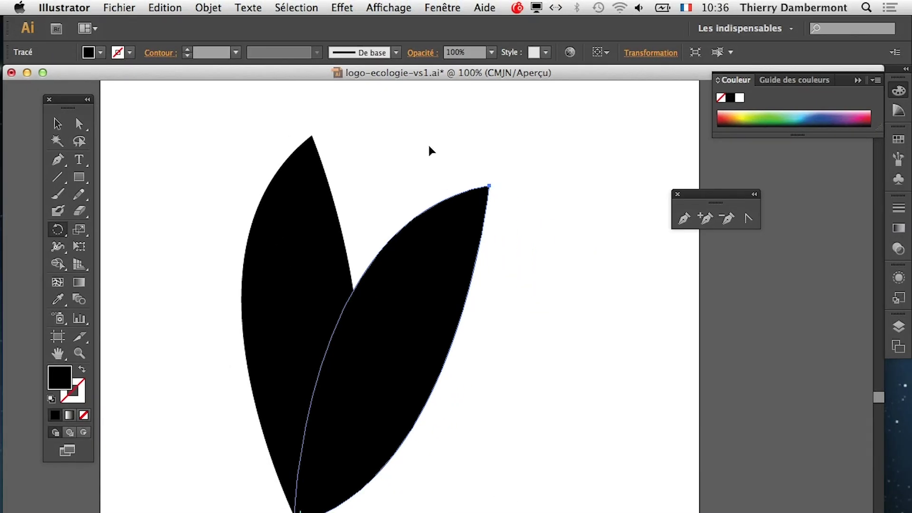
{"action": "left_click_drag", "start_coordinate": [429, 151], "coordinate": [79, 194]}
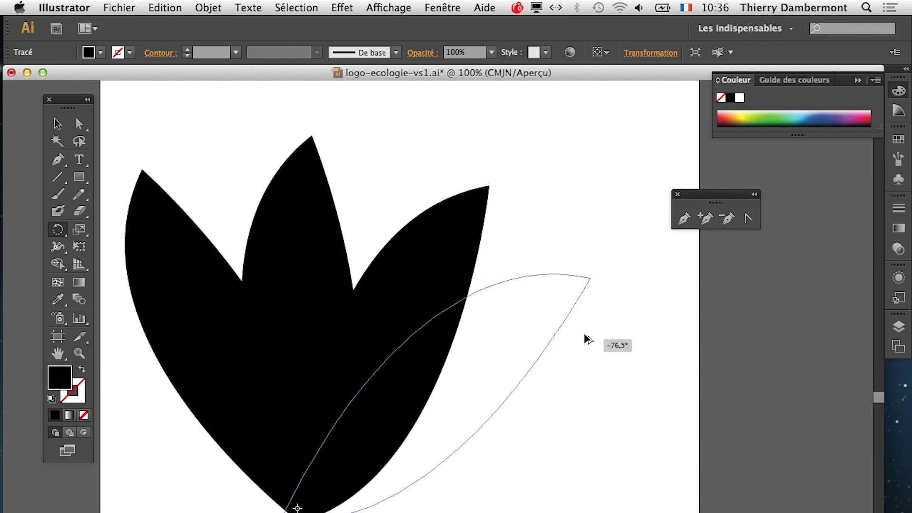
{"action": "left_click_drag", "start_coordinate": [197, 170], "coordinate": [623, 403]}
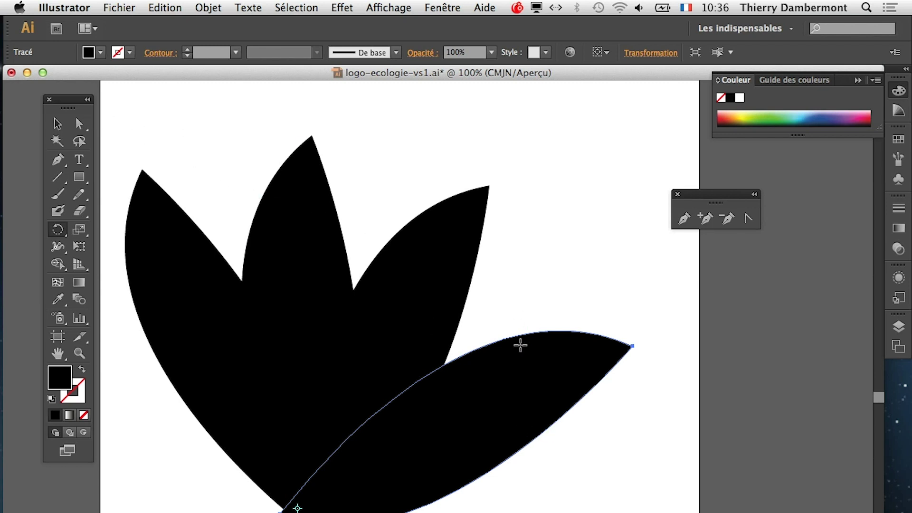
{"action": "key", "text": "super+z"}
{"action": "key", "text": "super+z"}
{"action": "key", "text": "super+z"}
{"action": "key", "text": "super+z"}
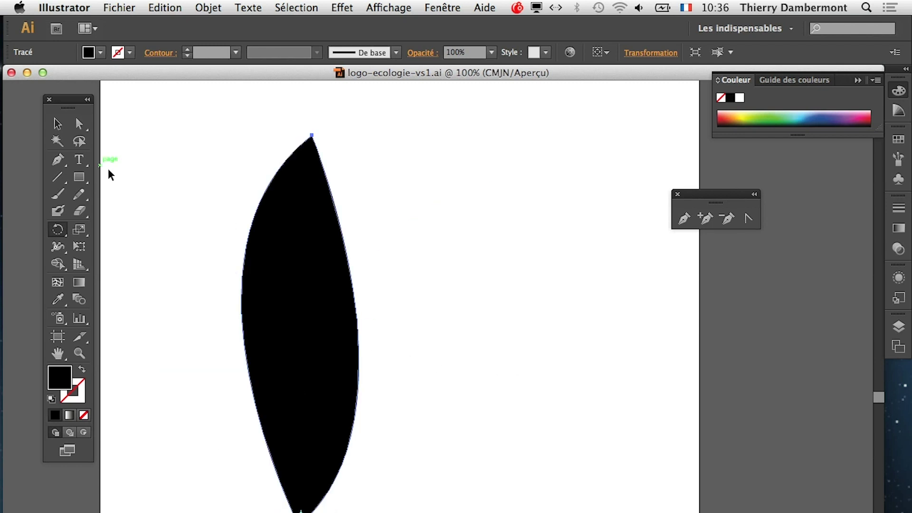
Step: Reselect the leaf with the Selection tool and show the Calques panel
{"action": "key", "text": "v"}
{"action": "left_click", "coordinate": [188, 157]}
{"action": "left_click", "coordinate": [286, 230]}
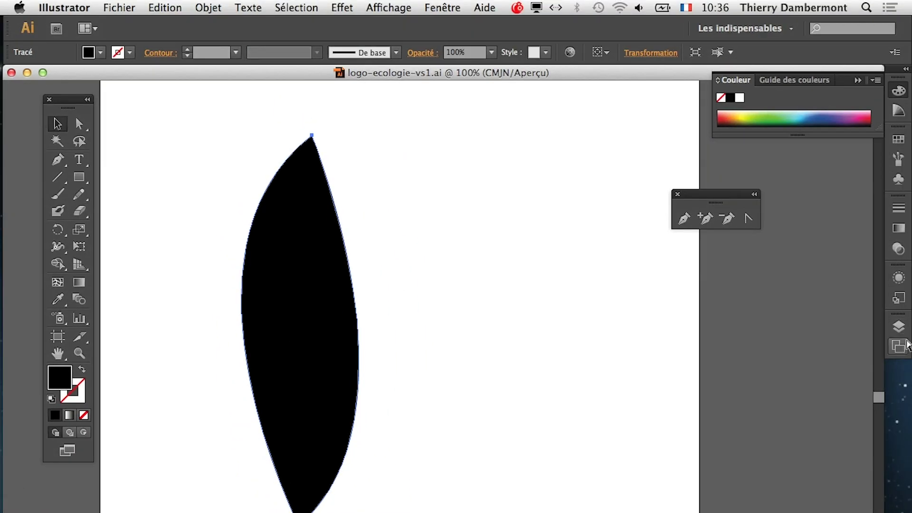
{"action": "left_click", "coordinate": [899, 328]}
Step: Set Calque 1's layer colour to Magenta in Options de calque
{"action": "double_click", "coordinate": [839, 335]}
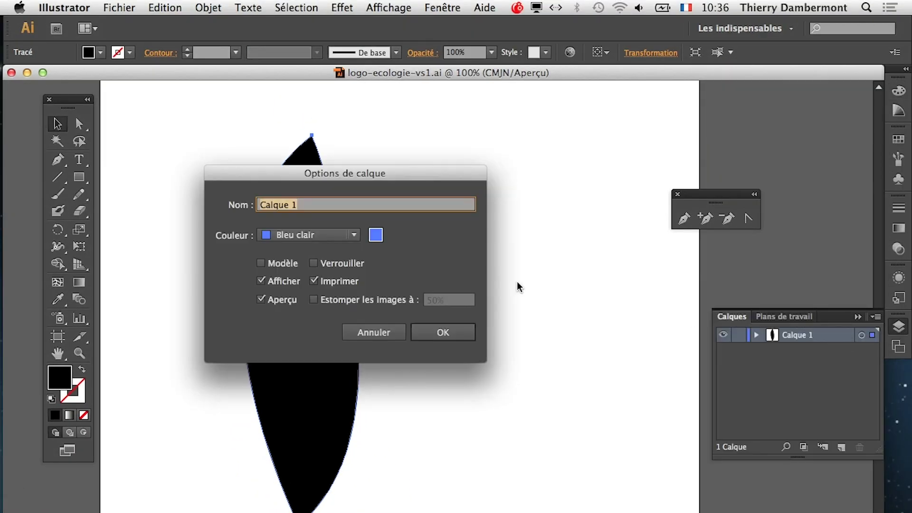
{"action": "left_click", "coordinate": [295, 232]}
{"action": "left_click", "coordinate": [297, 288]}
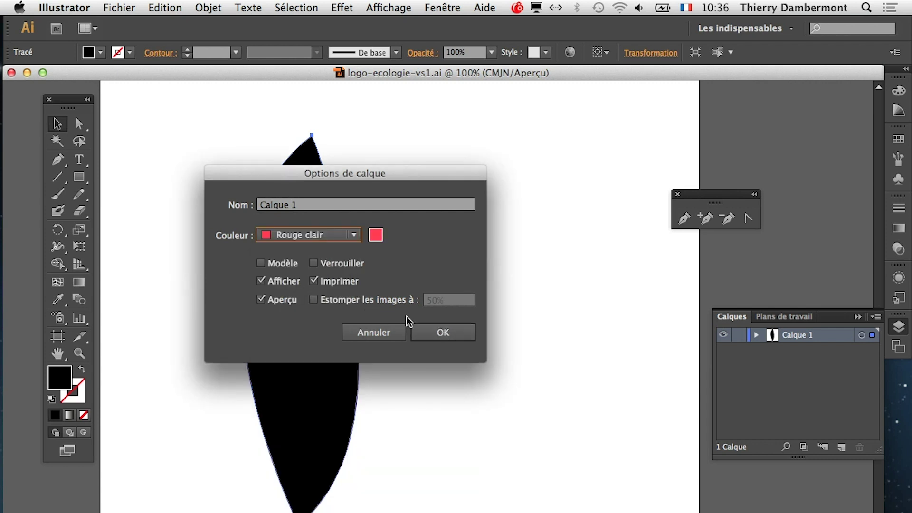
{"action": "left_click", "coordinate": [307, 234]}
{"action": "left_click", "coordinate": [305, 313]}
{"action": "left_click", "coordinate": [441, 332]}
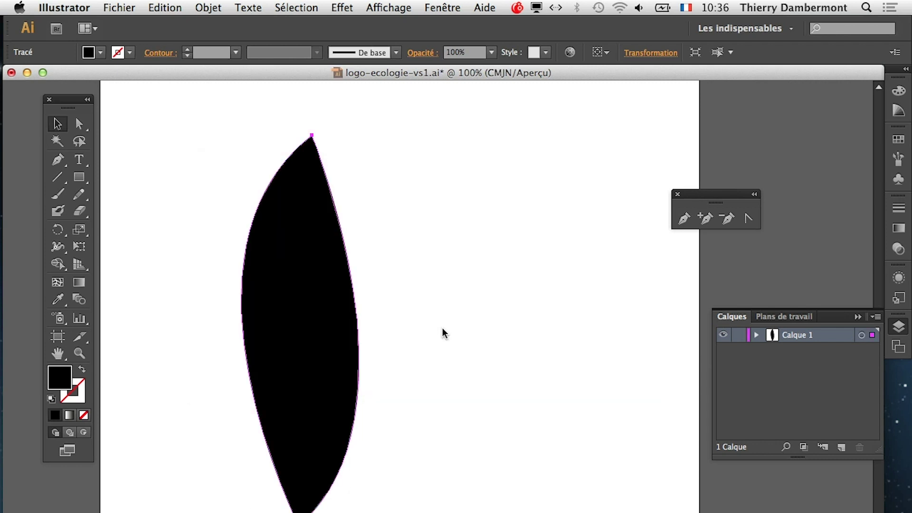
Step: Change Calque 1's layer colour to Violet and confirm
{"action": "double_click", "coordinate": [828, 337]}
{"action": "left_click", "coordinate": [337, 236]}
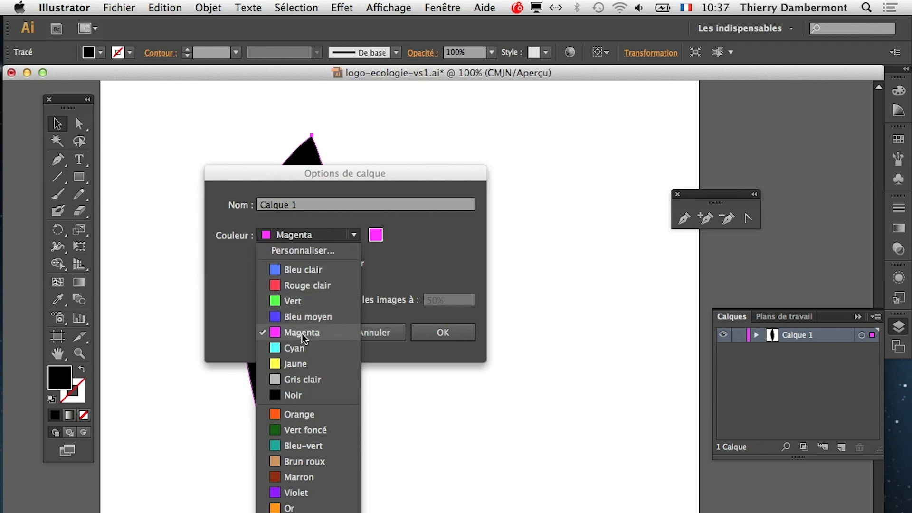
{"action": "left_click", "coordinate": [304, 493]}
{"action": "left_click", "coordinate": [430, 331]}
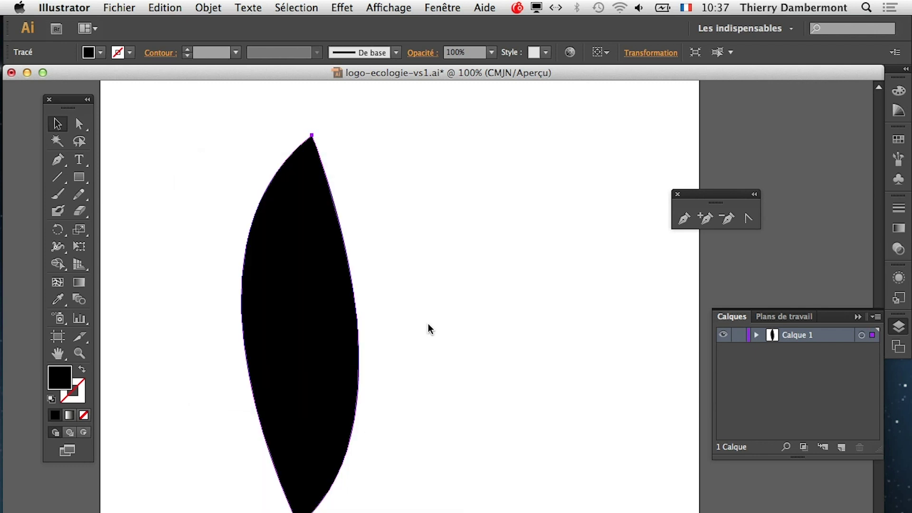
{"action": "left_click", "coordinate": [64, 7]}
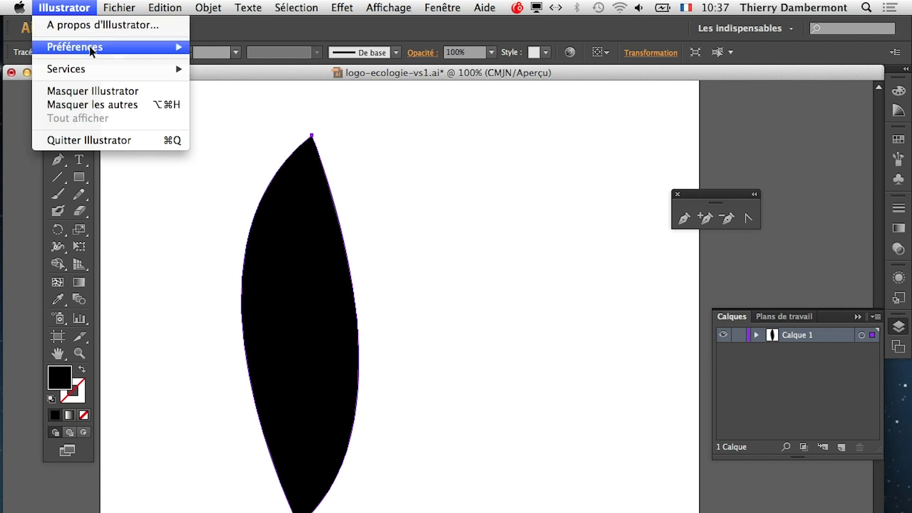
{"action": "left_click", "coordinate": [57, 240]}
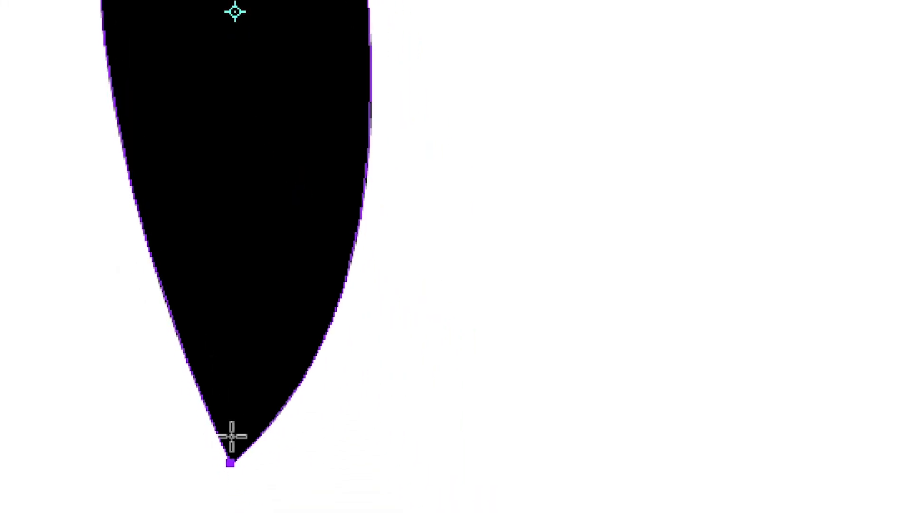
Step: Pivot on the leaf's bottom tip and add three rotated copies: right, left and lower right
{"action": "left_click", "coordinate": [231, 436]}
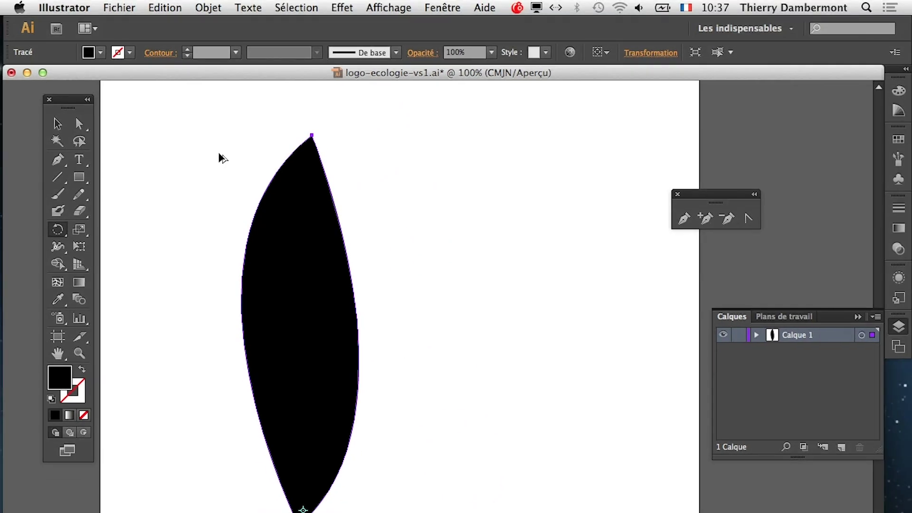
{"action": "left_click_drag", "start_coordinate": [219, 153], "coordinate": [348, 179]}
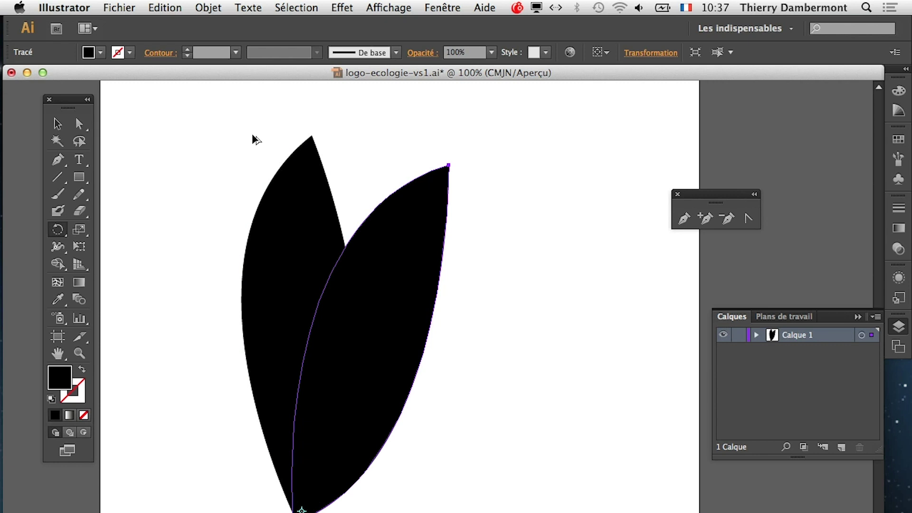
{"action": "left_click_drag", "start_coordinate": [262, 139], "coordinate": [26, 218]}
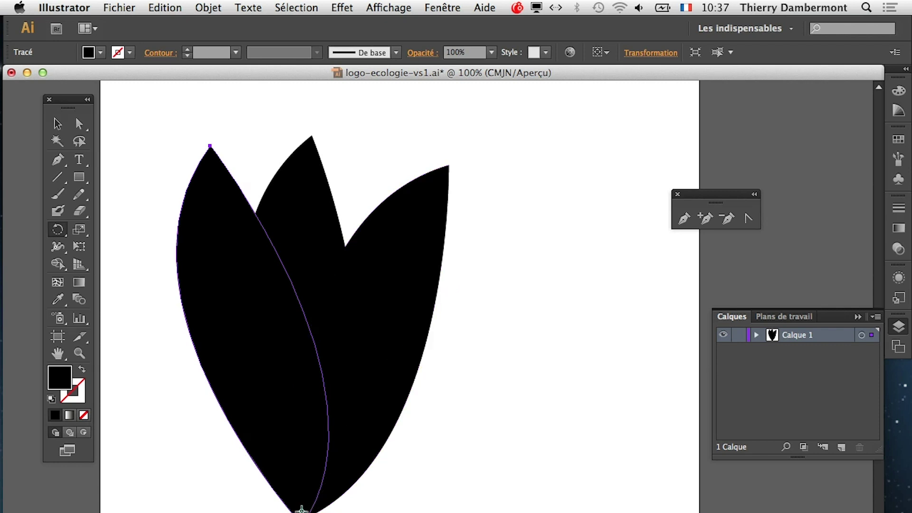
{"action": "mouse_move", "coordinate": [257, 143]}
{"action": "left_mouse_down"}
{"action": "mouse_move", "coordinate": [712, 345]}
{"action": "mouse_move", "coordinate": [670, 232]}
{"action": "left_mouse_up"}
{"action": "scroll", "coordinate": [566, 367], "scroll_direction": "down", "scroll_amount": 1}
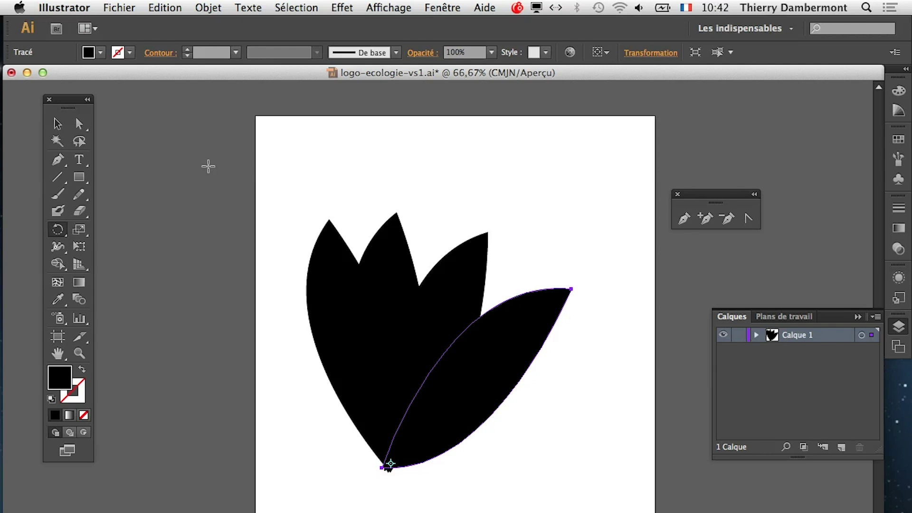
Step: Marquee-select all leaves, float the Calques panel and expand Calque 1 to its four <Tracé> paths
{"action": "key", "text": "v"}
{"action": "left_click_drag", "start_coordinate": [273, 208], "coordinate": [643, 487]}
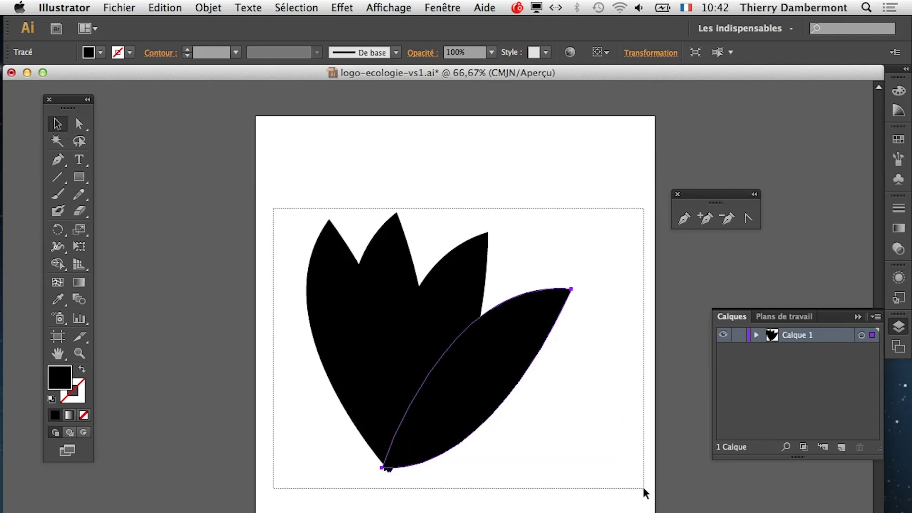
{"action": "left_click_drag", "start_coordinate": [300, 219], "coordinate": [576, 511]}
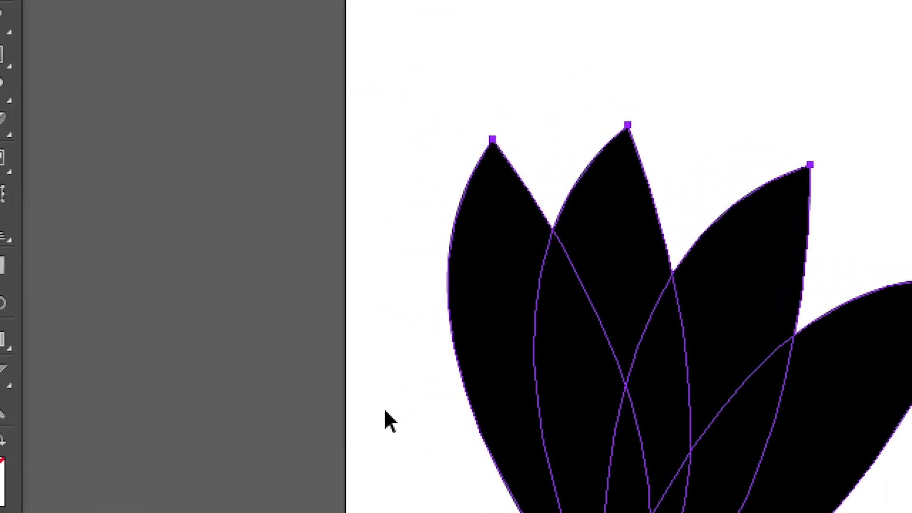
{"action": "left_click", "coordinate": [280, 360]}
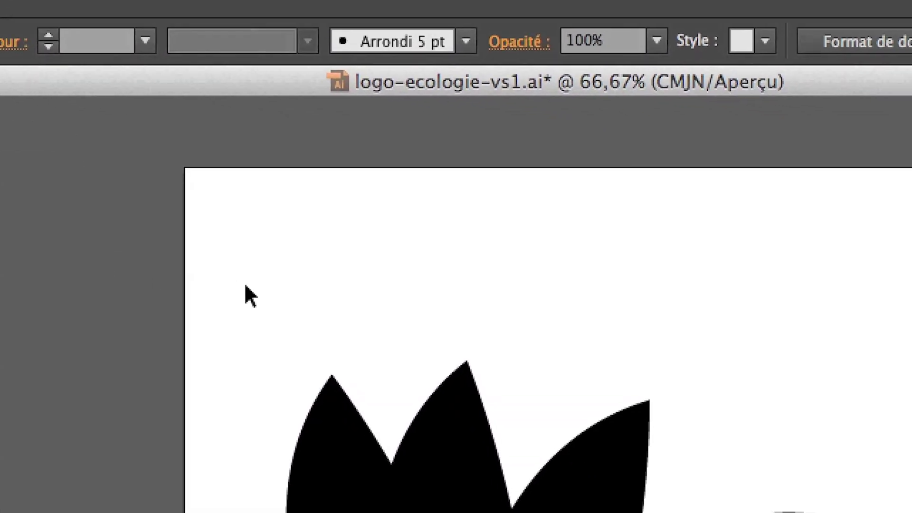
{"action": "left_click_drag", "start_coordinate": [244, 289], "coordinate": [520, 400]}
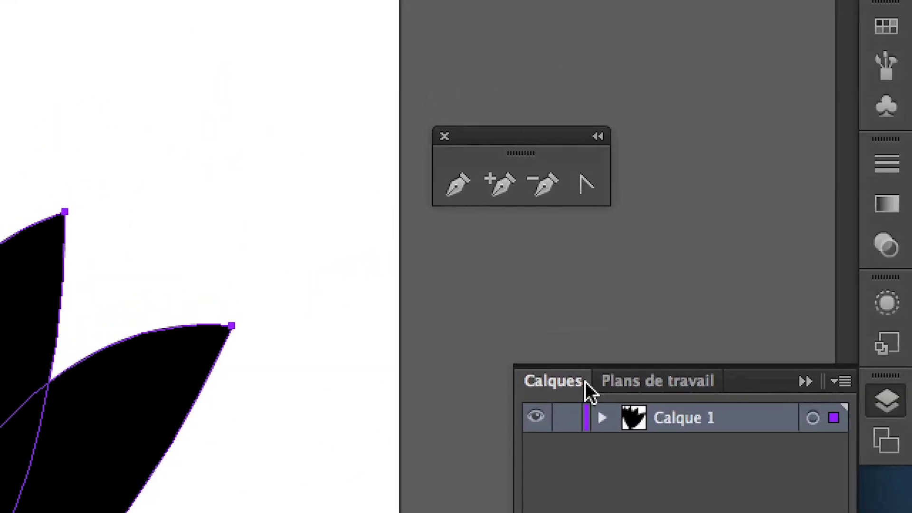
{"action": "left_click_drag", "start_coordinate": [615, 346], "coordinate": [412, 259]}
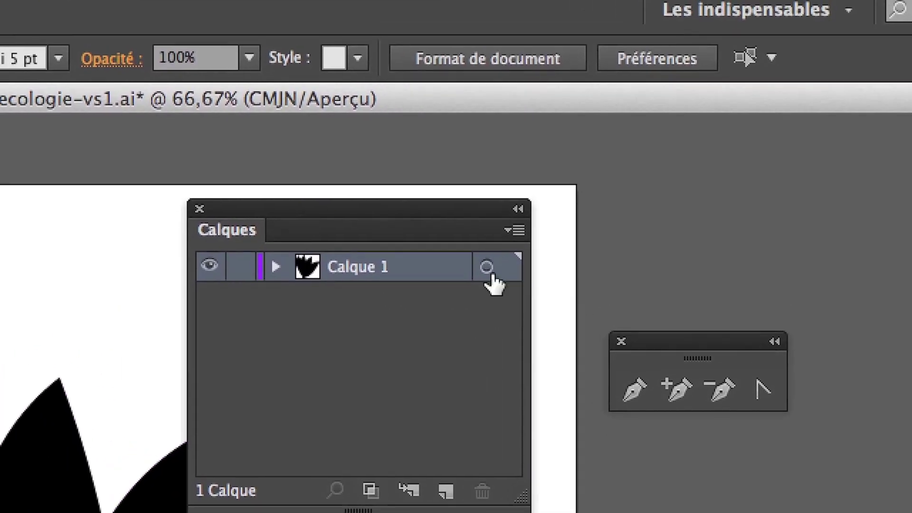
{"action": "left_click", "coordinate": [489, 271]}
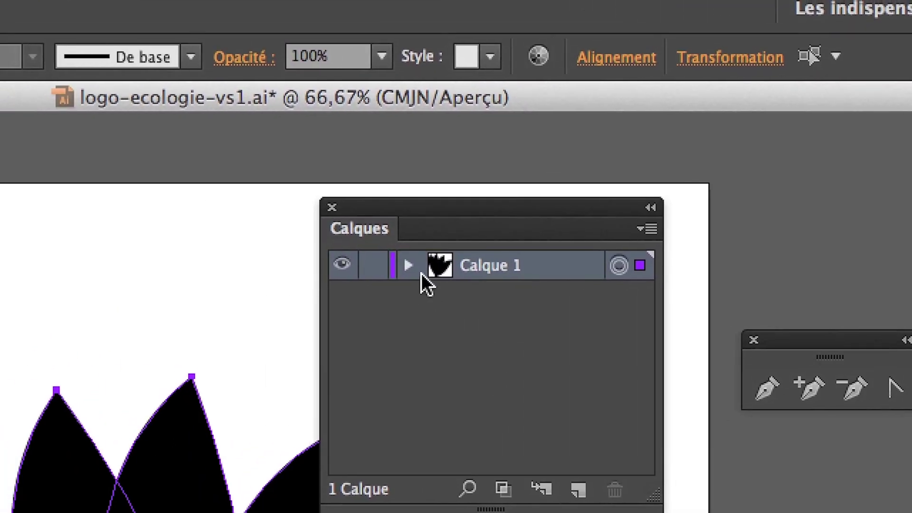
{"action": "left_click", "coordinate": [414, 270]}
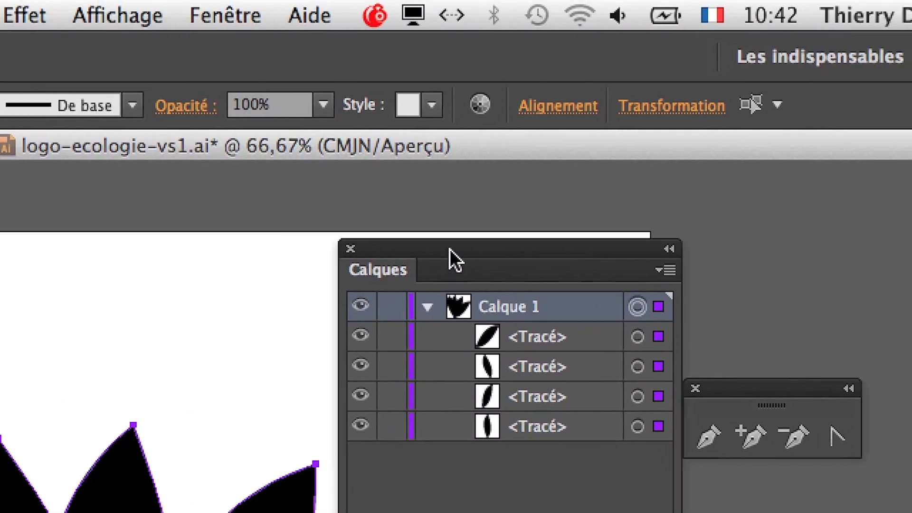
{"action": "left_click_drag", "start_coordinate": [449, 249], "coordinate": [594, 221]}
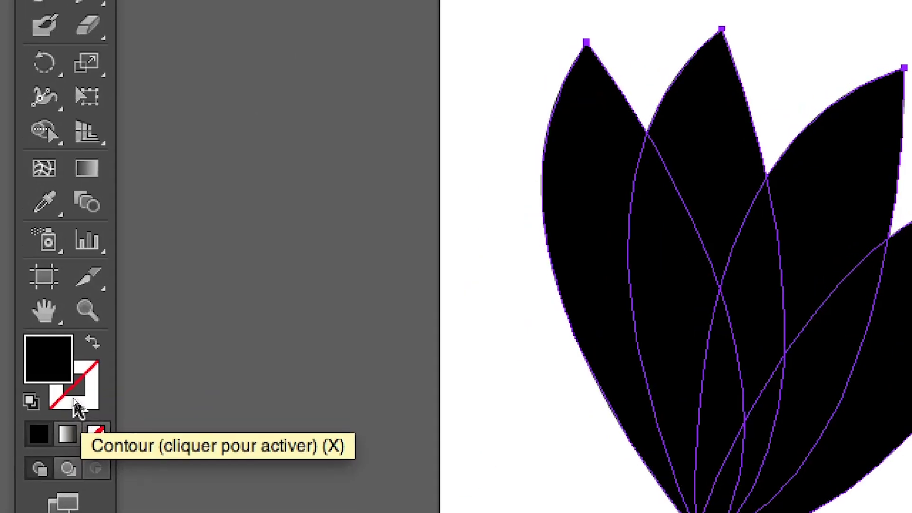
Step: Give the selected leaves a white stroke from the Nuancier swatches
{"action": "left_click", "coordinate": [77, 405]}
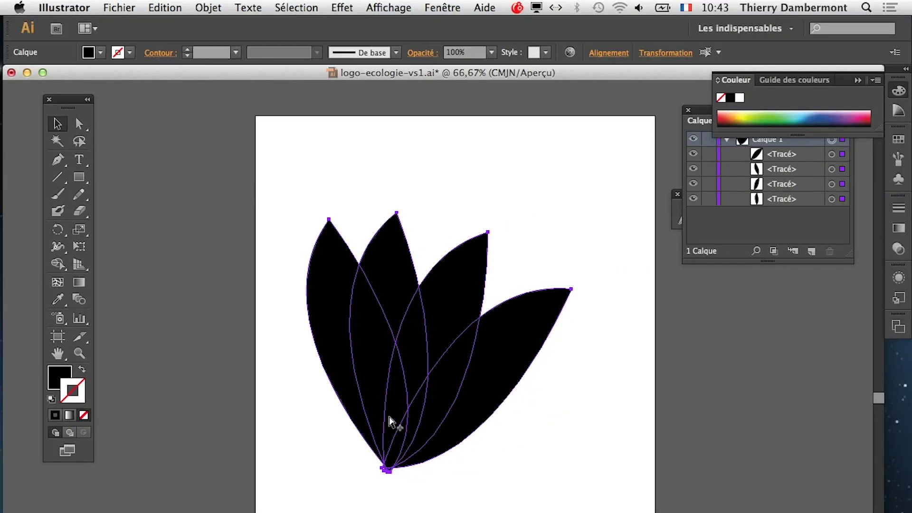
{"action": "left_click_drag", "start_coordinate": [388, 421], "coordinate": [320, 416]}
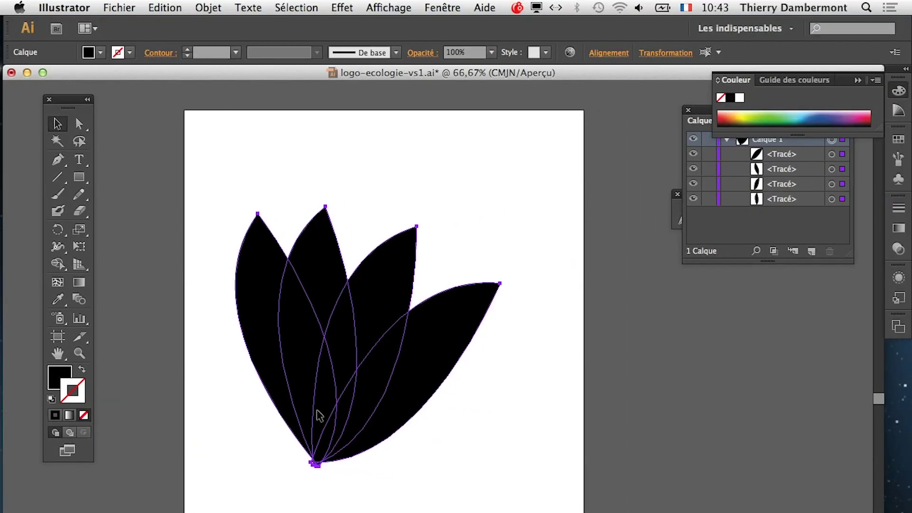
{"action": "left_click", "coordinate": [897, 142]}
{"action": "left_click_drag", "start_coordinate": [747, 135], "coordinate": [608, 351]}
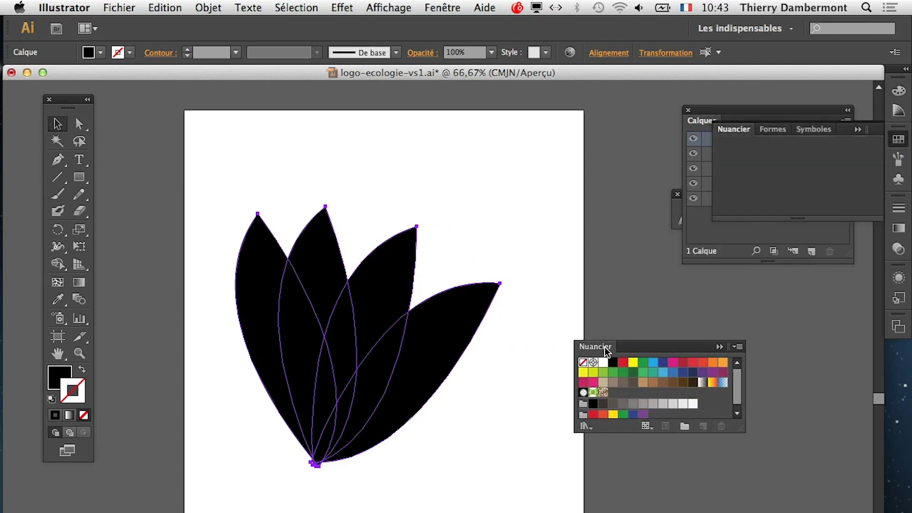
{"action": "left_click", "coordinate": [858, 131]}
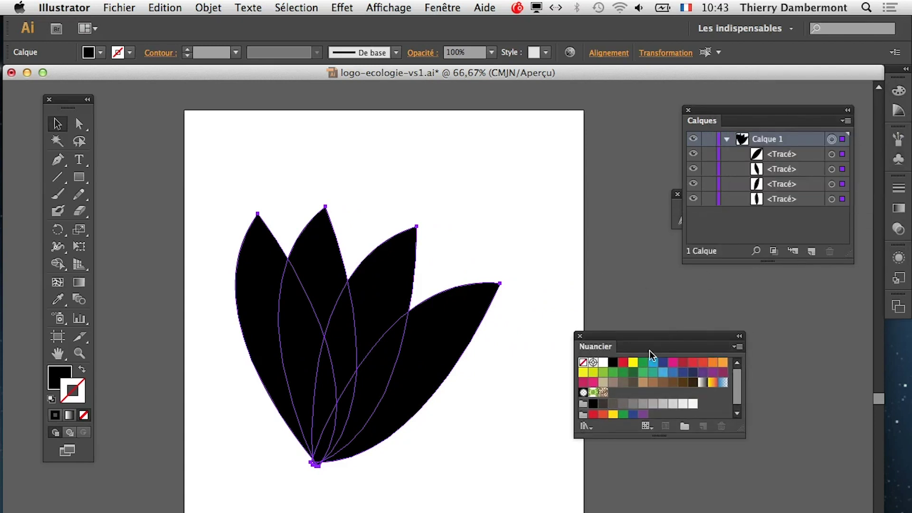
{"action": "left_click", "coordinate": [602, 363]}
Step: Set the stroke Graisse to 10 pt, then raise it to 17 pt in the Contour panel
{"action": "left_click", "coordinate": [439, 7]}
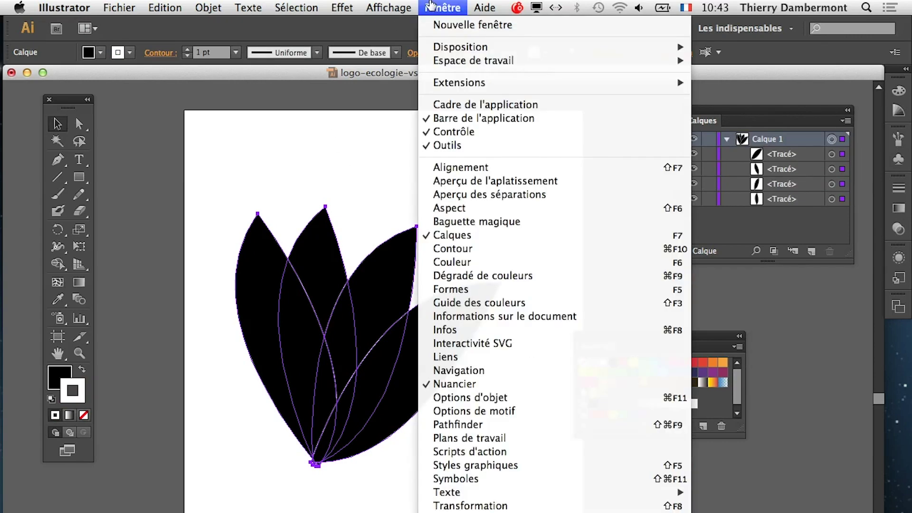
{"action": "left_click", "coordinate": [494, 251]}
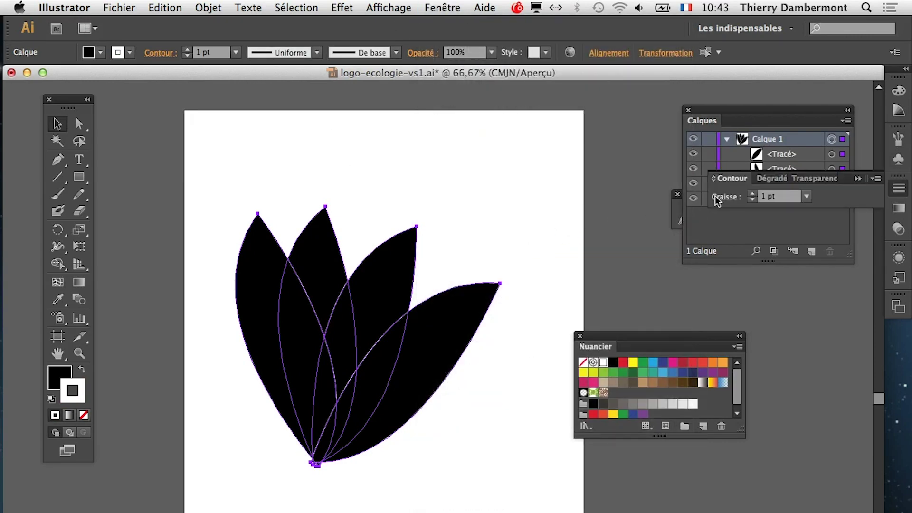
{"action": "left_click_drag", "start_coordinate": [739, 182], "coordinate": [737, 296]}
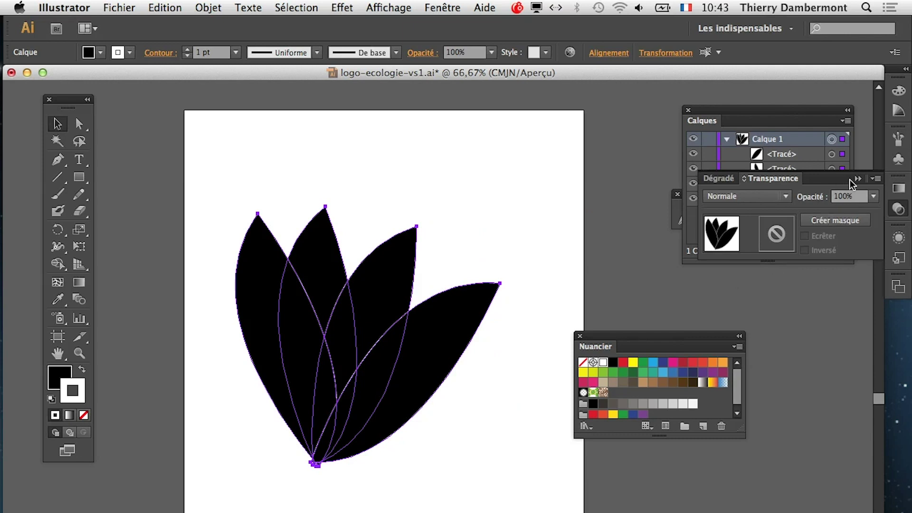
{"action": "left_click", "coordinate": [851, 180]}
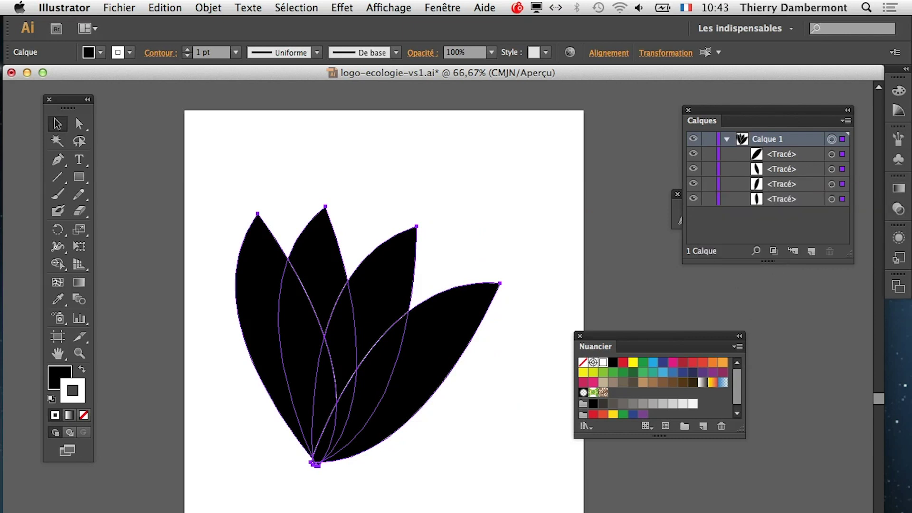
{"action": "type", "text": "10"}
{"action": "key", "text": "Return"}
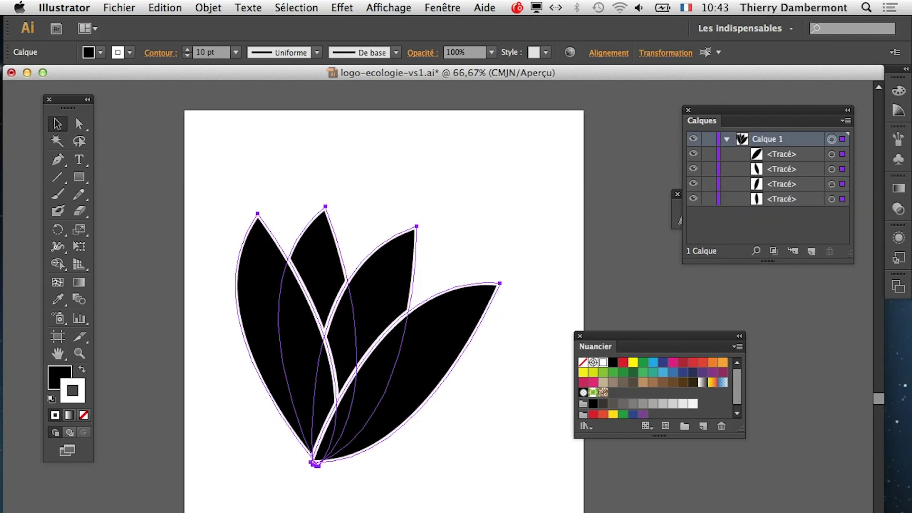
{"action": "key", "text": "Up"}
{"action": "key", "text": "Up"}
{"action": "key", "text": "Up"}
{"action": "key", "text": "Up"}
{"action": "key", "text": "Up"}
{"action": "key", "text": "Up"}
{"action": "key", "text": "Up"}
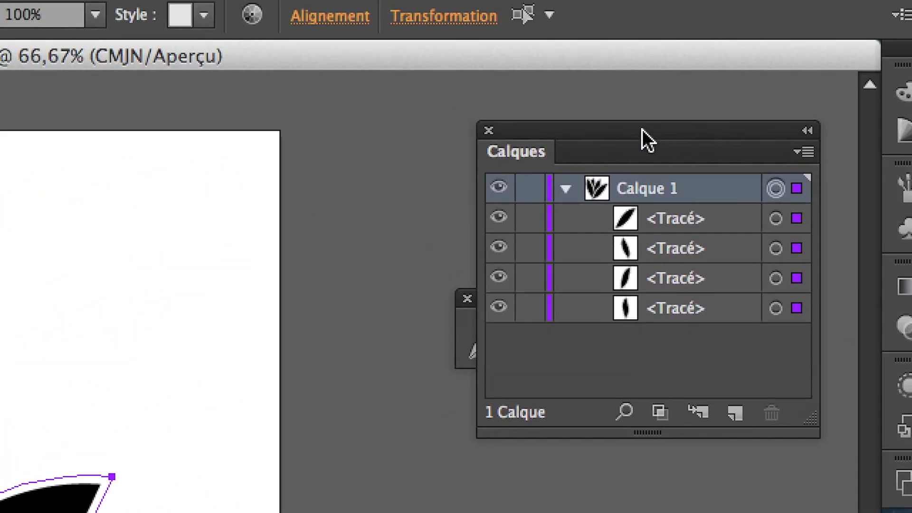
Step: Enlarge the Calques panel and drag the <Tracé> rows to reorder the leaf paths
{"action": "left_click_drag", "start_coordinate": [642, 129], "coordinate": [494, 156]}
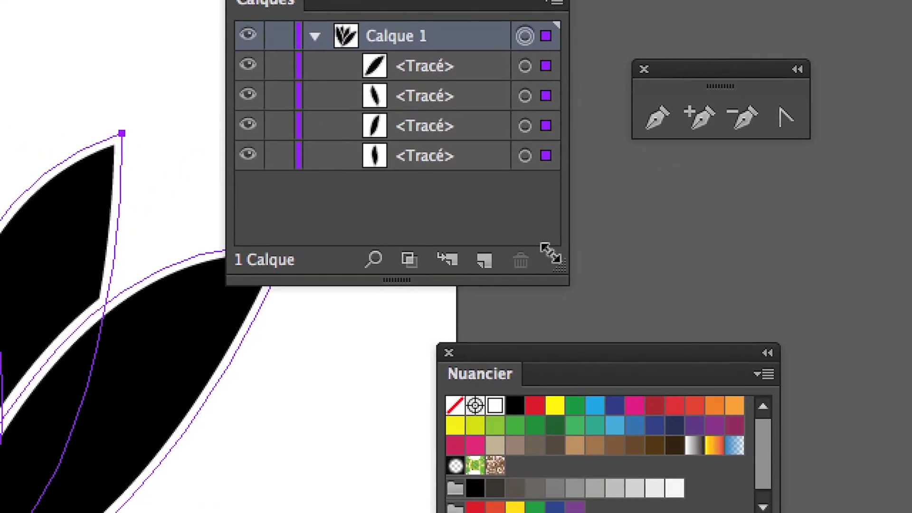
{"action": "left_click_drag", "start_coordinate": [550, 250], "coordinate": [551, 283]}
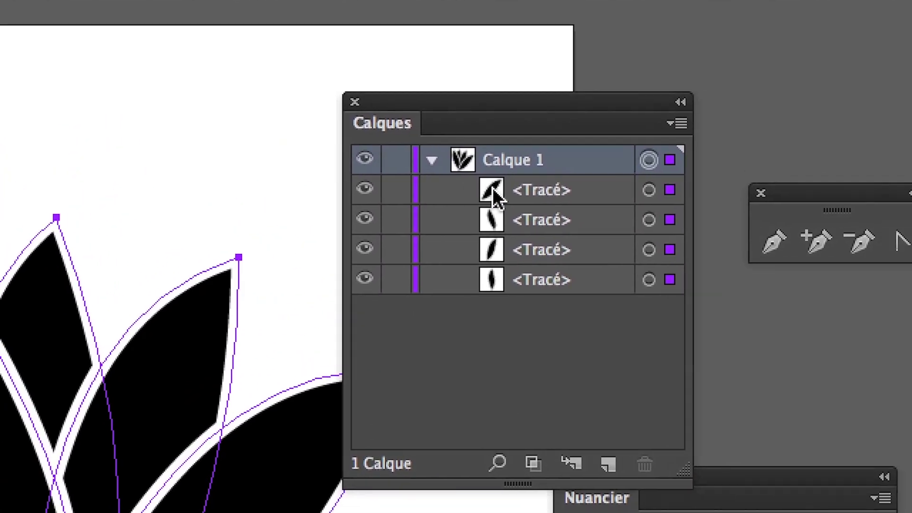
{"action": "left_click_drag", "start_coordinate": [494, 172], "coordinate": [494, 204]}
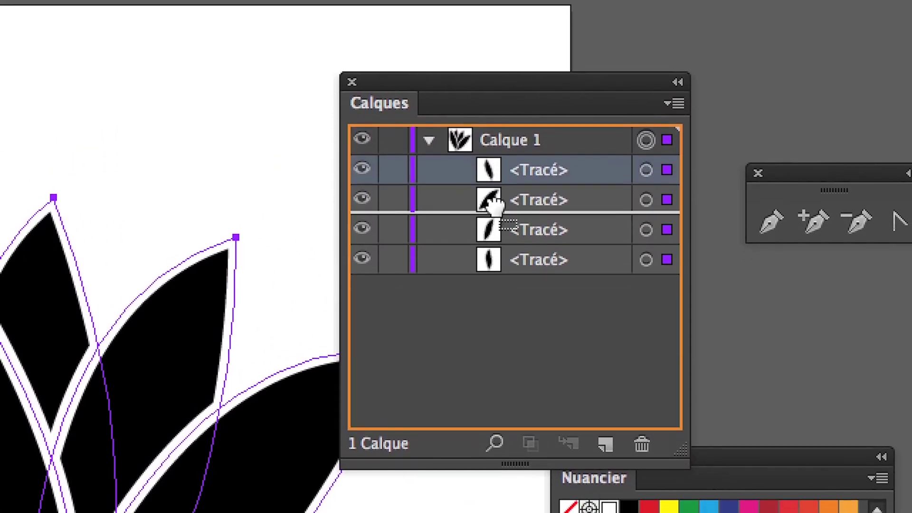
{"action": "left_click_drag", "start_coordinate": [495, 219], "coordinate": [496, 195]}
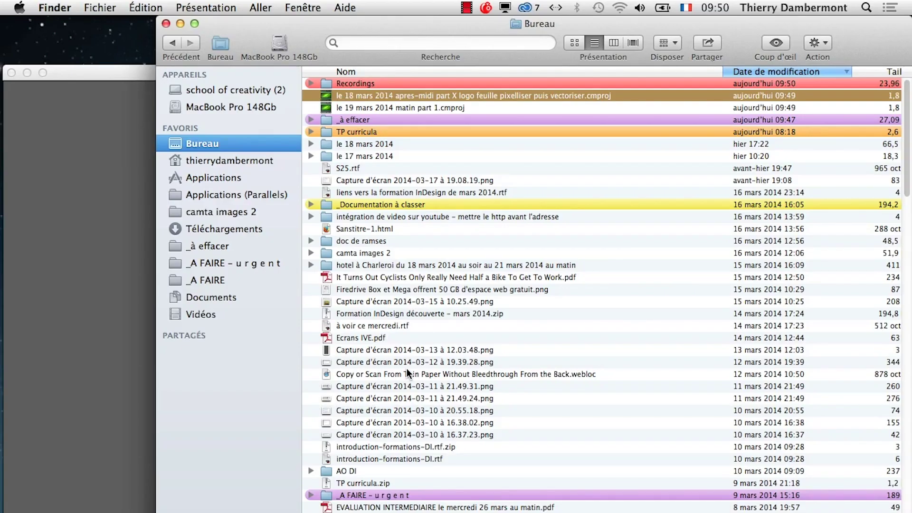
Step: Select the large right-hand leaf and float the Contour panel
{"action": "key", "text": "super+Tab"}
{"action": "key", "text": "super+Tab"}
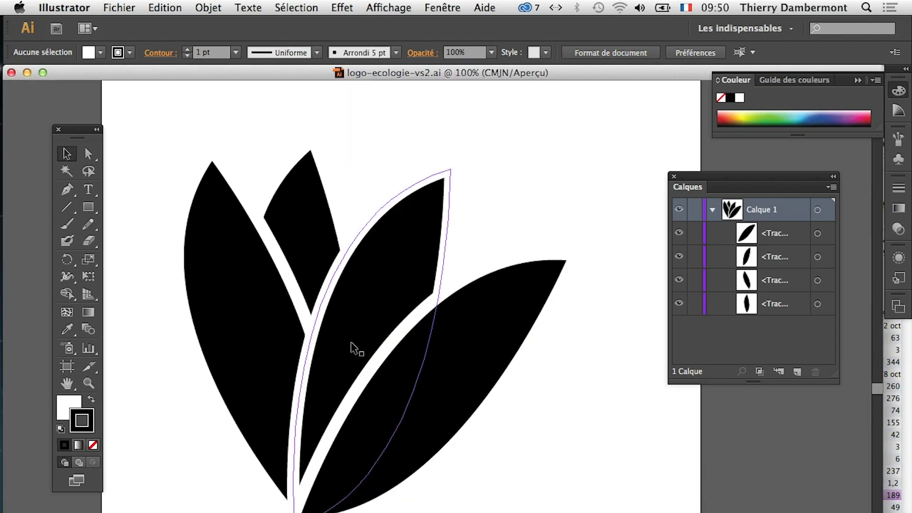
{"action": "left_click", "coordinate": [264, 272]}
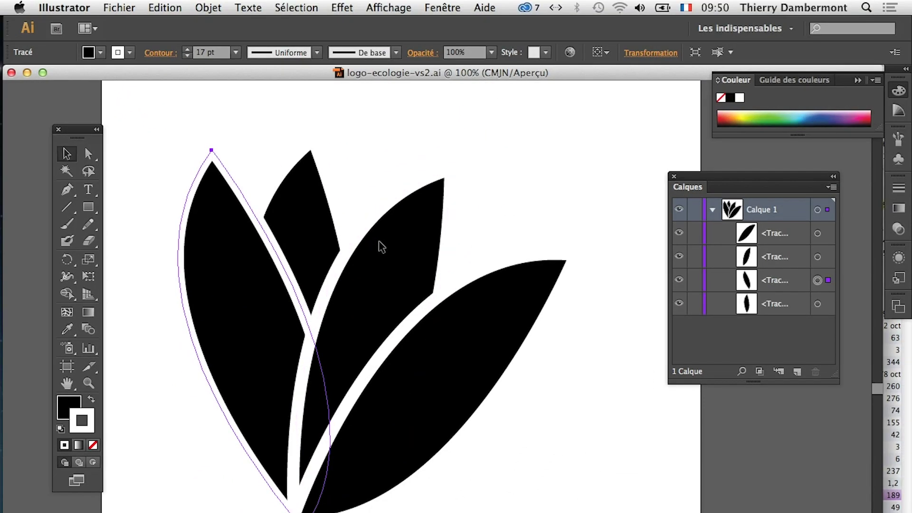
{"action": "left_click", "coordinate": [443, 7]}
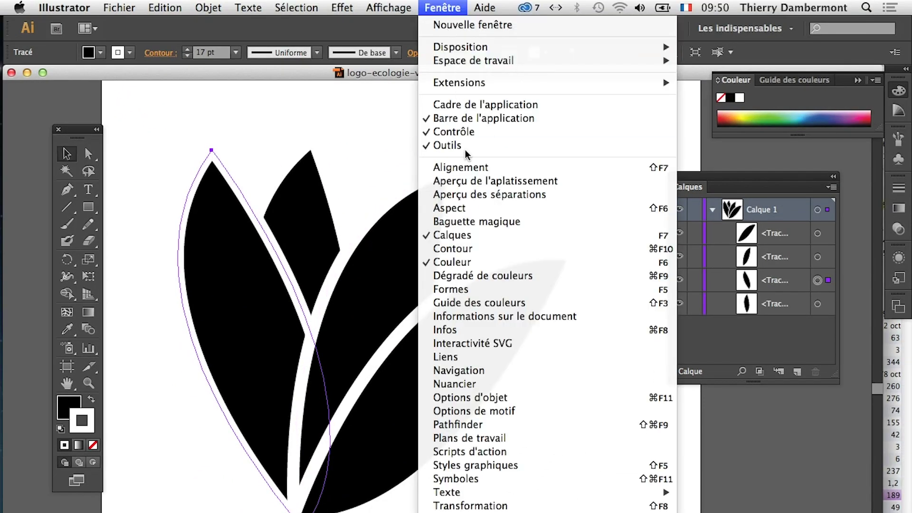
{"action": "left_click", "coordinate": [463, 249]}
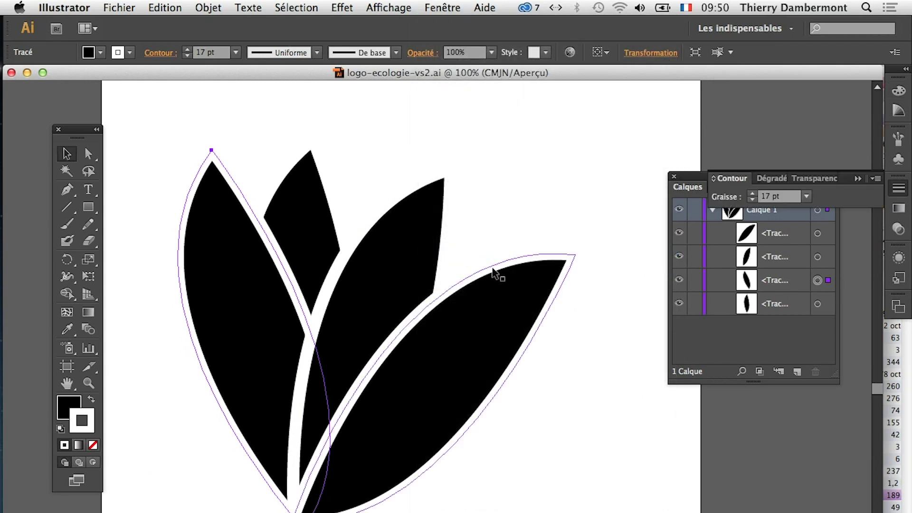
{"action": "left_click", "coordinate": [504, 303]}
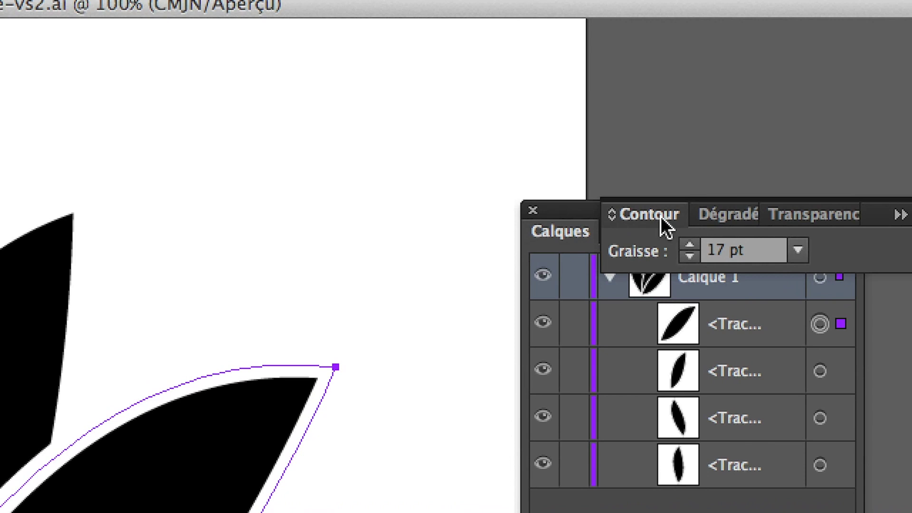
{"action": "left_click_drag", "start_coordinate": [610, 220], "coordinate": [209, 145]}
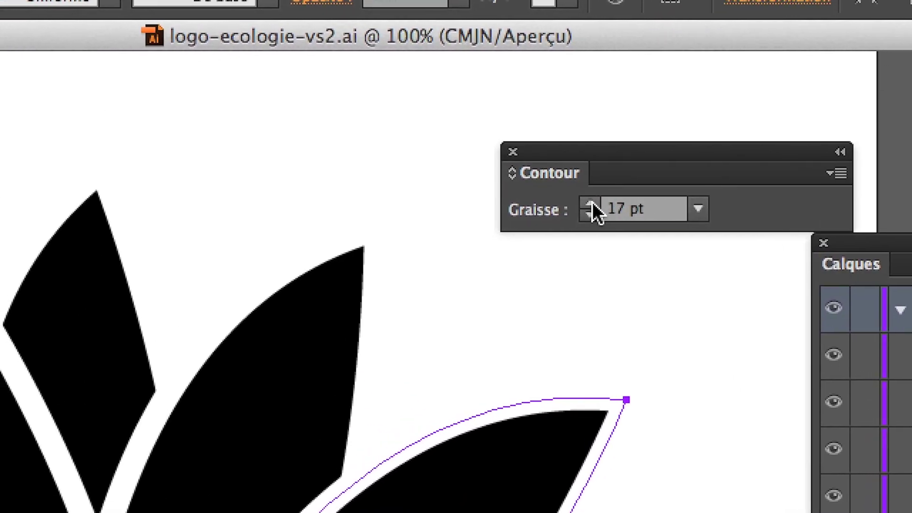
Step: Set the right leaf's stroke weight to 21 pt, then deselect to check it
{"action": "left_click", "coordinate": [591, 203]}
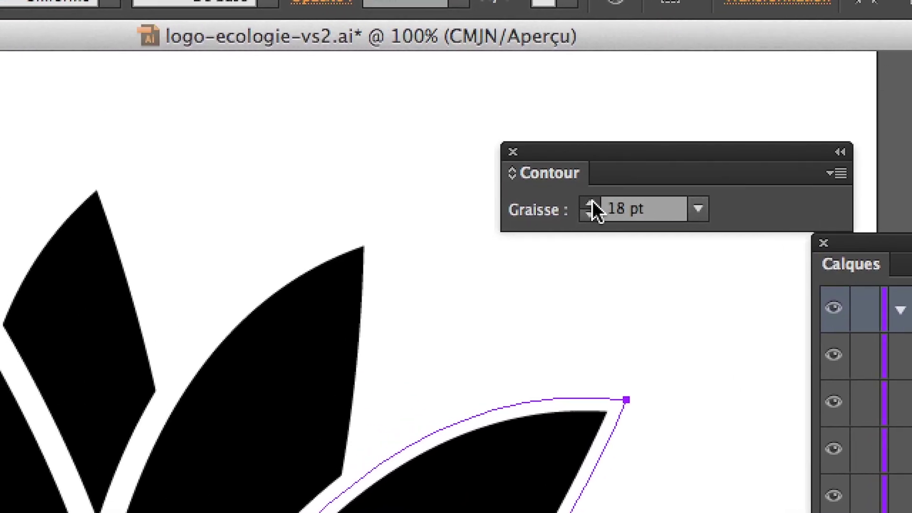
{"action": "left_click", "coordinate": [591, 204]}
{"action": "left_click", "coordinate": [591, 203]}
{"action": "left_click", "coordinate": [592, 205]}
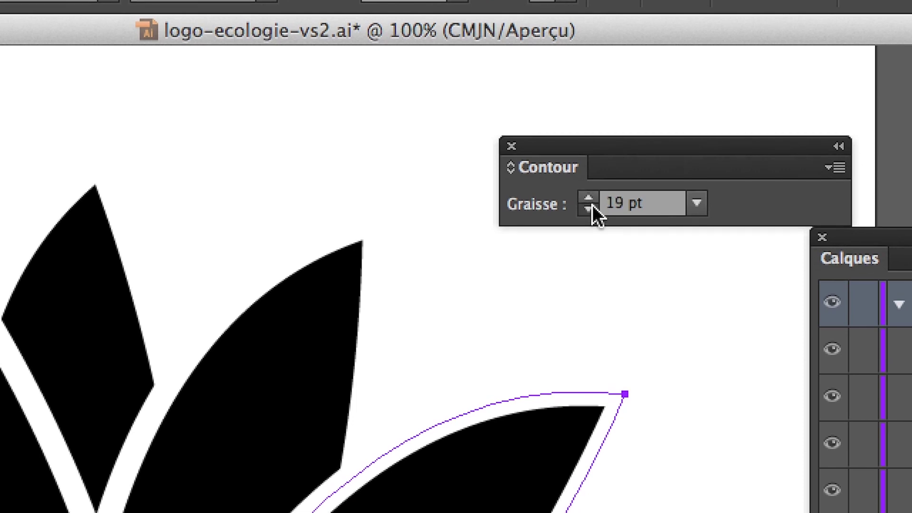
{"action": "left_click", "coordinate": [592, 206]}
{"action": "left_click", "coordinate": [591, 206]}
{"action": "left_click", "coordinate": [591, 202]}
{"action": "left_click", "coordinate": [591, 201]}
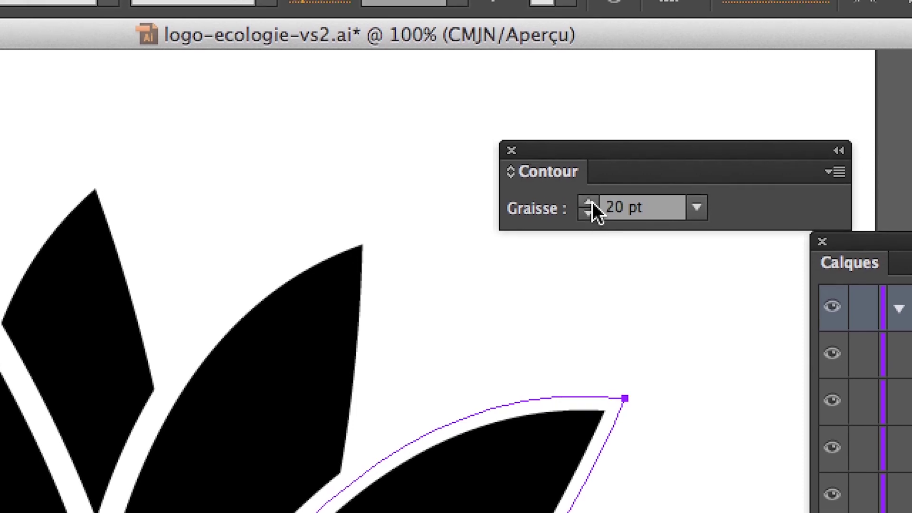
{"action": "left_click", "coordinate": [591, 201]}
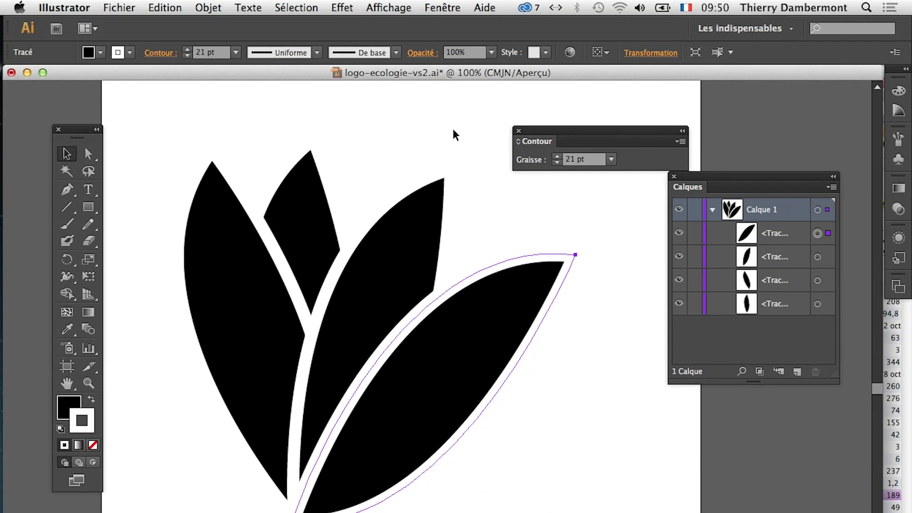
{"action": "left_click", "coordinate": [712, 440]}
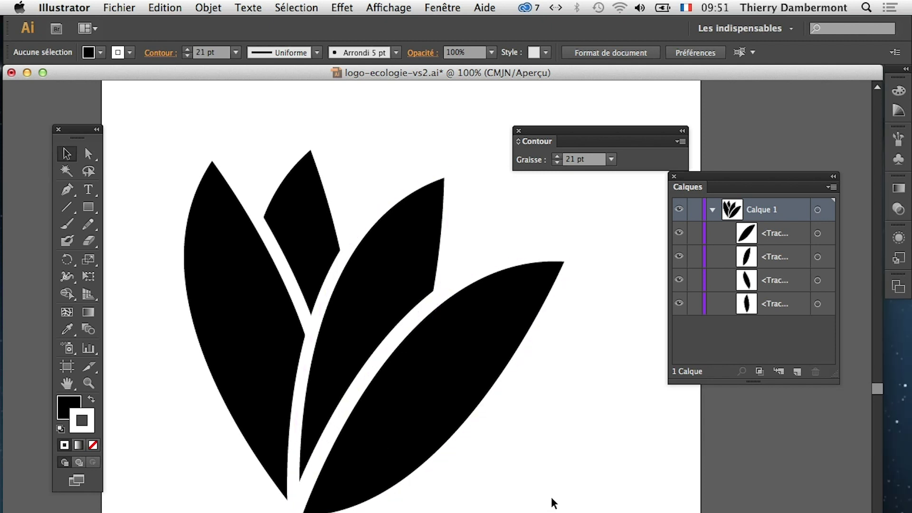
Step: Duplicate the Calque 1 layer as Calque 1 – copie
{"action": "left_click", "coordinate": [712, 210]}
{"action": "left_click_drag", "start_coordinate": [721, 182], "coordinate": [665, 284]}
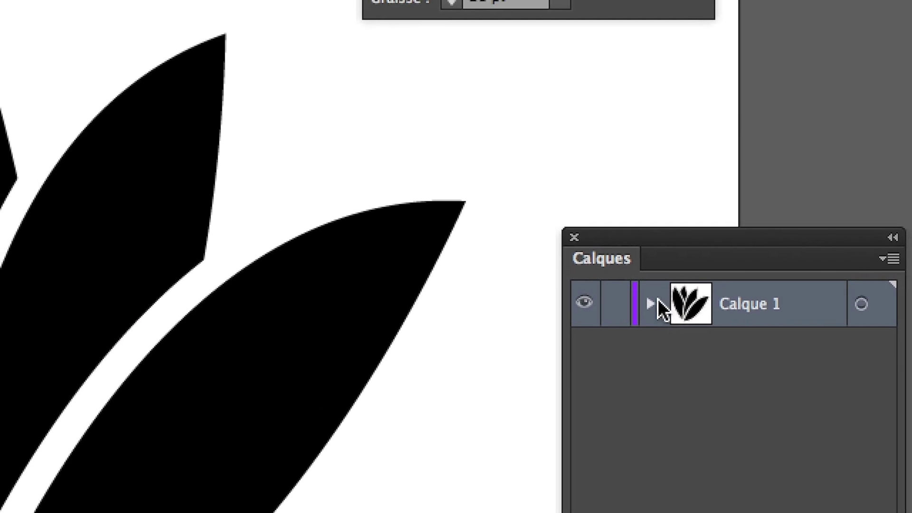
{"action": "left_click", "coordinate": [555, 307]}
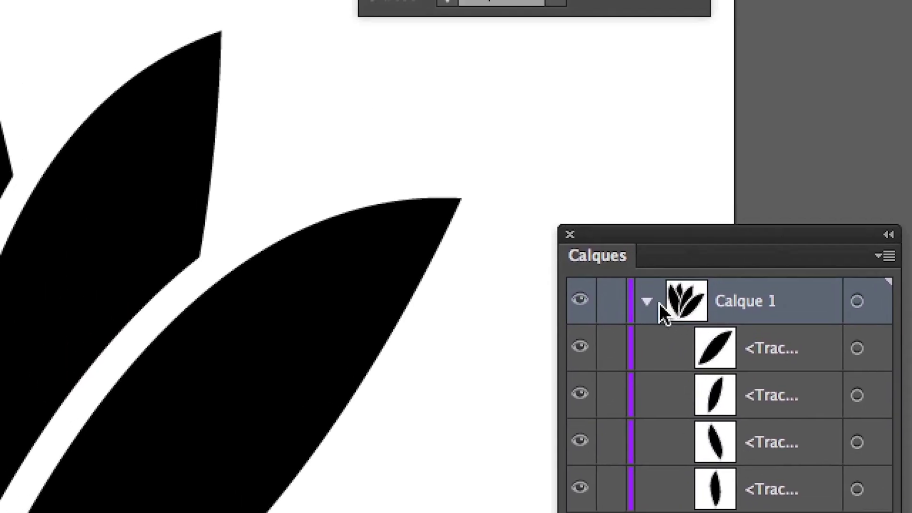
{"action": "left_click", "coordinate": [656, 304]}
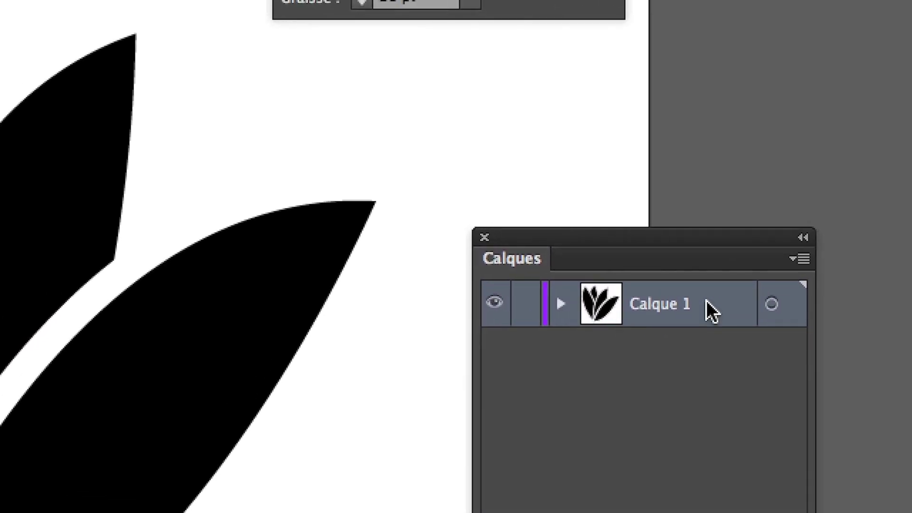
{"action": "left_click_drag", "start_coordinate": [705, 300], "coordinate": [723, 444]}
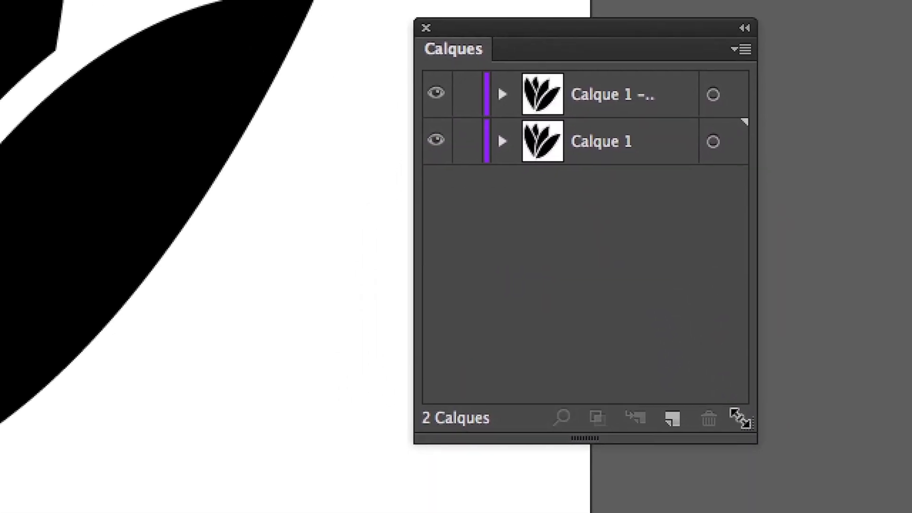
Step: Lock and hide the original Calque 1 and make Calque 1 – copie the active layer
{"action": "left_click_drag", "start_coordinate": [740, 418], "coordinate": [828, 352]}
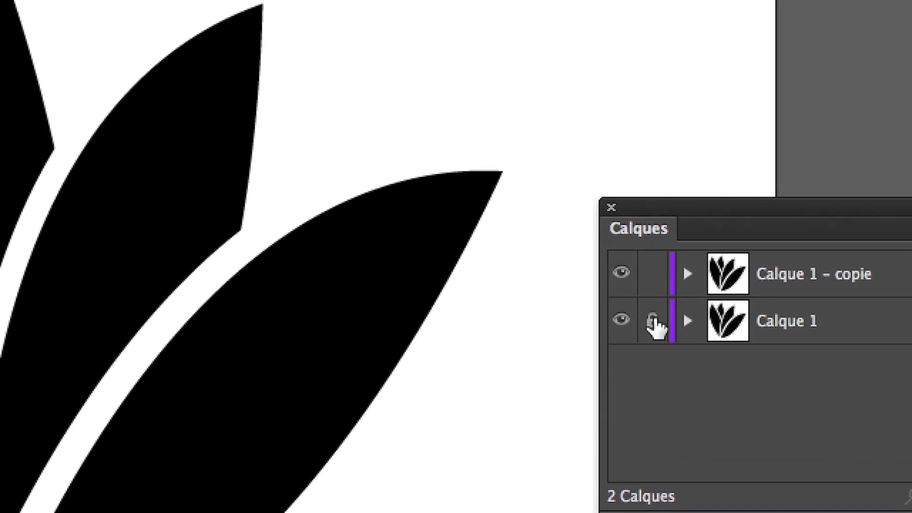
{"action": "left_click", "coordinate": [653, 323]}
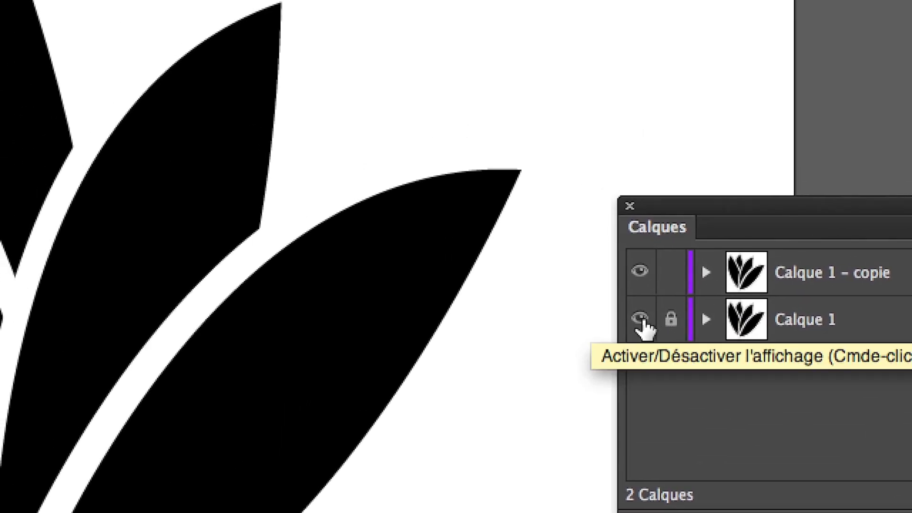
{"action": "left_click", "coordinate": [620, 319]}
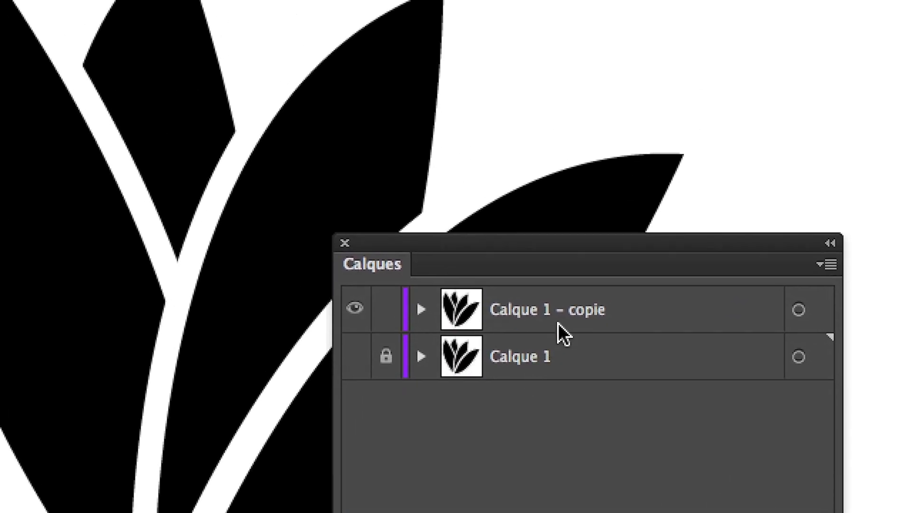
{"action": "left_click", "coordinate": [558, 324]}
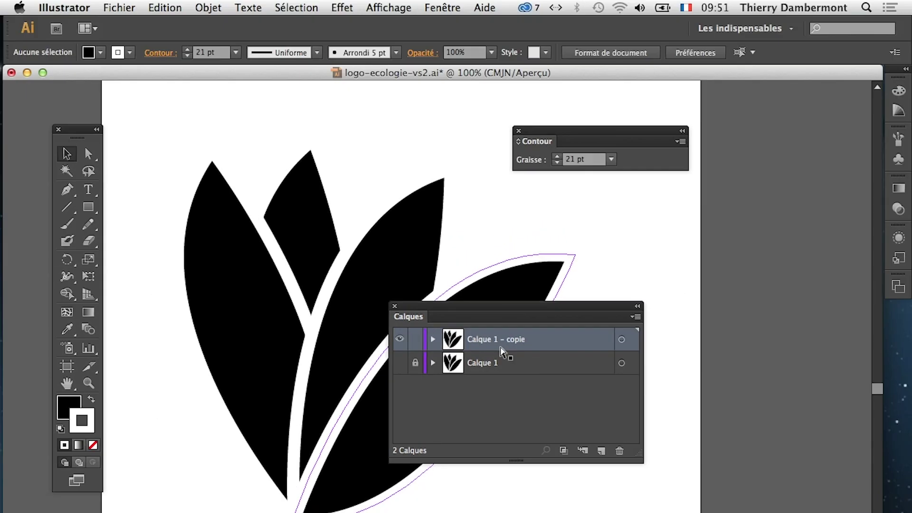
{"action": "left_click_drag", "start_coordinate": [501, 352], "coordinate": [507, 375]}
{"action": "left_click_drag", "start_coordinate": [451, 307], "coordinate": [662, 305]}
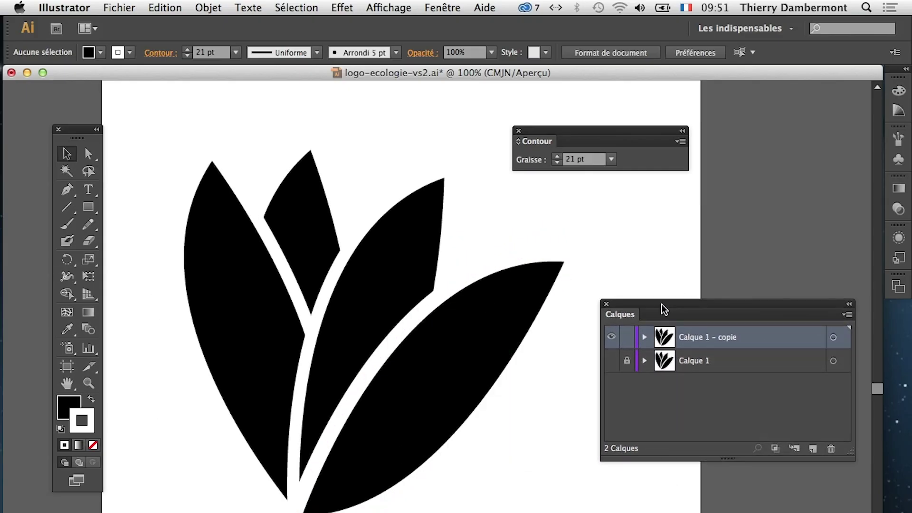
Step: Select all artwork on Calque 1 – copie via its target circle, then deselect
{"action": "left_click_drag", "start_coordinate": [737, 305], "coordinate": [649, 333]}
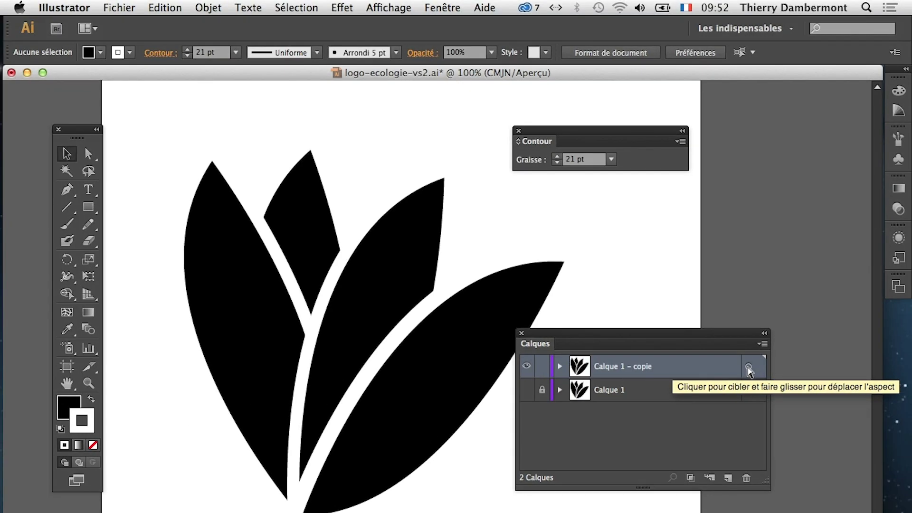
{"action": "left_click", "coordinate": [748, 367]}
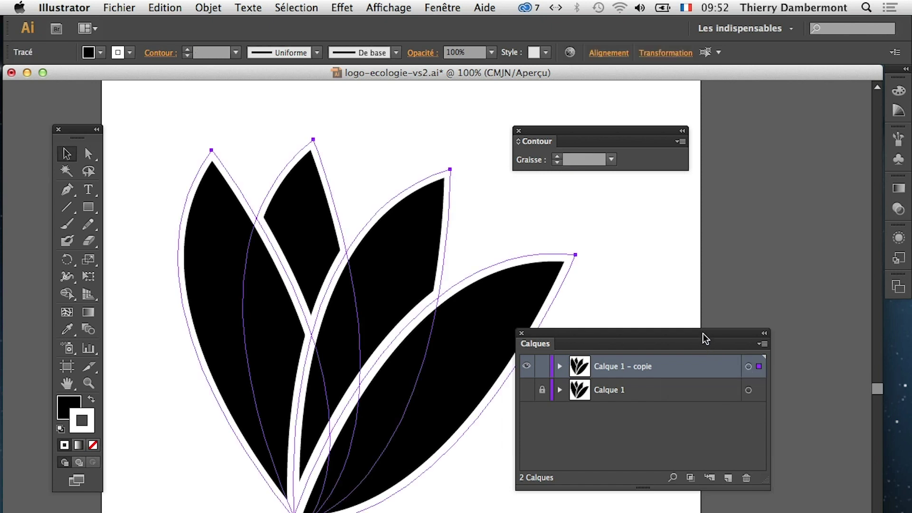
{"action": "left_click_drag", "start_coordinate": [703, 336], "coordinate": [782, 342]}
{"action": "left_click", "coordinate": [522, 499]}
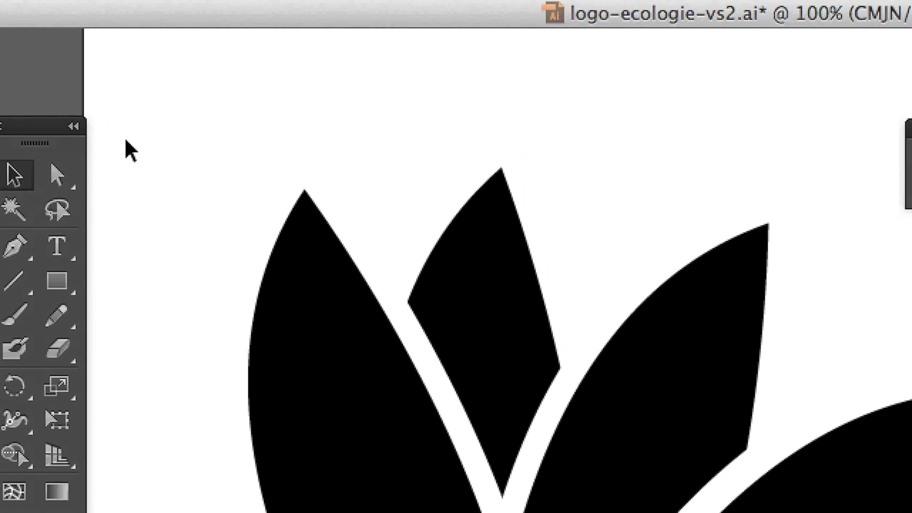
Step: Marquee-select the leaves and pick individual leaf outline paths with Direct Selection
{"action": "left_click_drag", "start_coordinate": [124, 146], "coordinate": [386, 254]}
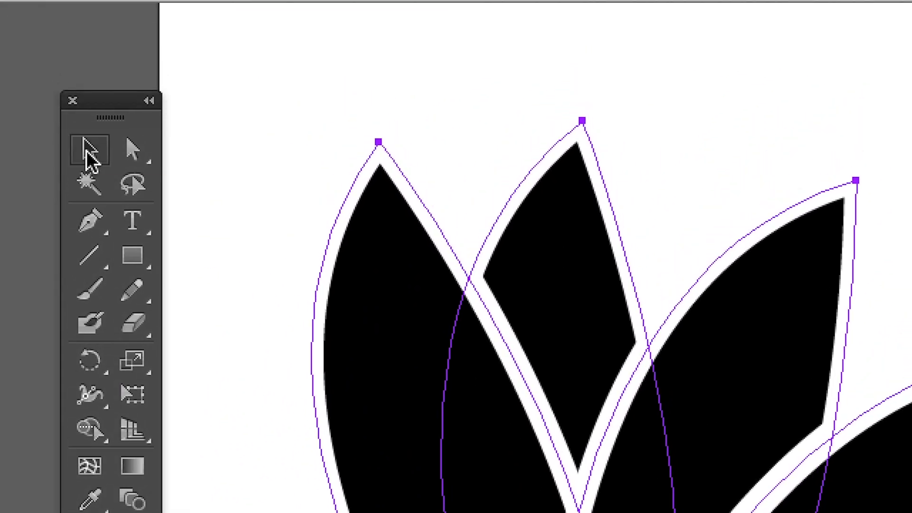
{"action": "left_click", "coordinate": [127, 147]}
{"action": "left_click", "coordinate": [163, 152]}
{"action": "mouse_move", "coordinate": [35, 53]}
{"action": "left_mouse_down"}
{"action": "mouse_move", "coordinate": [347, 247]}
{"action": "mouse_move", "coordinate": [361, 245]}
{"action": "left_mouse_up"}
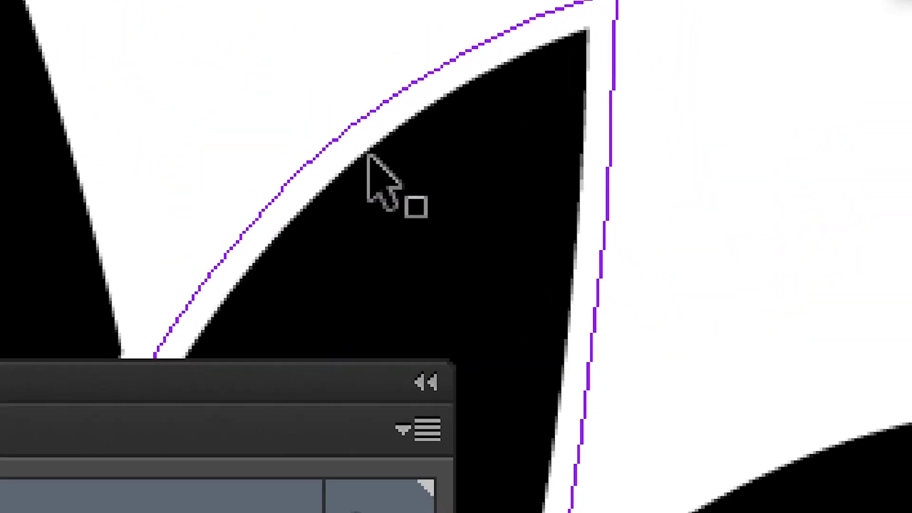
{"action": "left_click", "coordinate": [369, 158]}
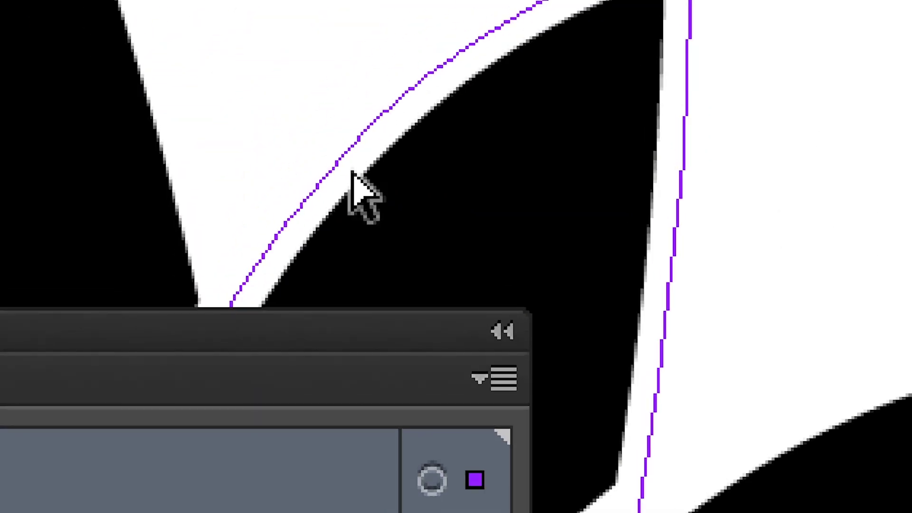
{"action": "left_click", "coordinate": [352, 173]}
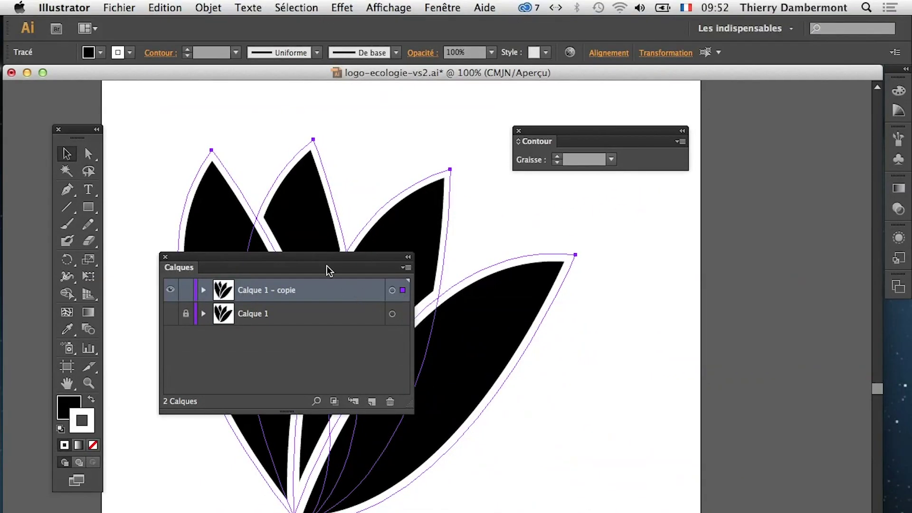
Step: Rearrange the Calques and Contour panels on the right side of the screen
{"action": "mouse_move", "coordinate": [319, 260]}
{"action": "left_mouse_down"}
{"action": "mouse_move", "coordinate": [666, 382]}
{"action": "mouse_move", "coordinate": [710, 366]}
{"action": "left_mouse_up"}
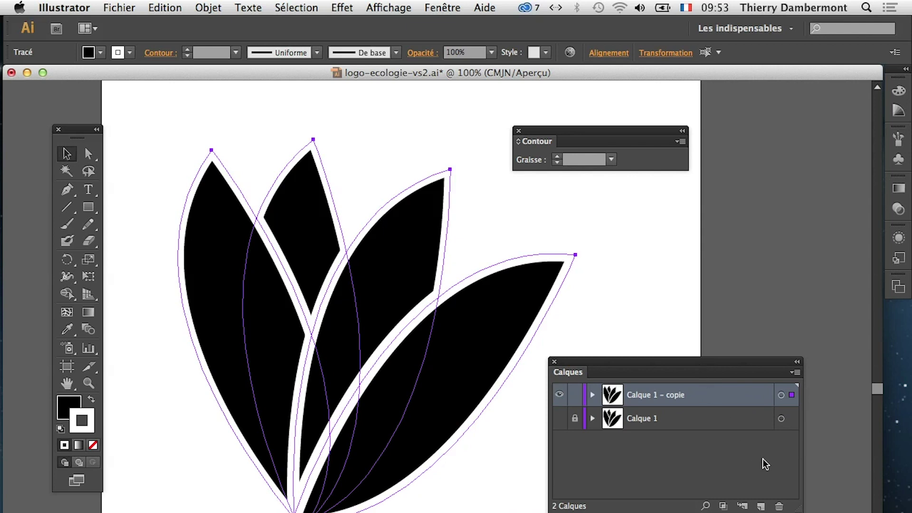
{"action": "left_click_drag", "start_coordinate": [797, 508], "coordinate": [778, 511]}
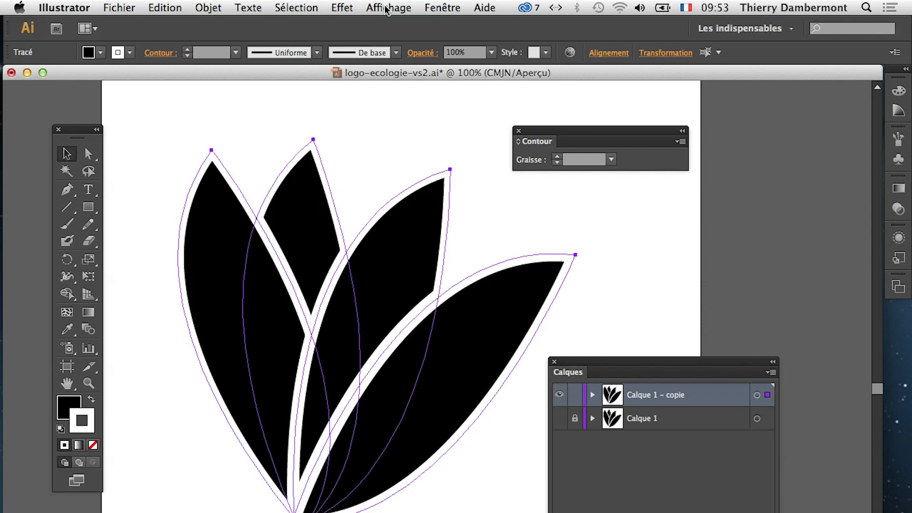
{"action": "left_click_drag", "start_coordinate": [545, 136], "coordinate": [656, 109]}
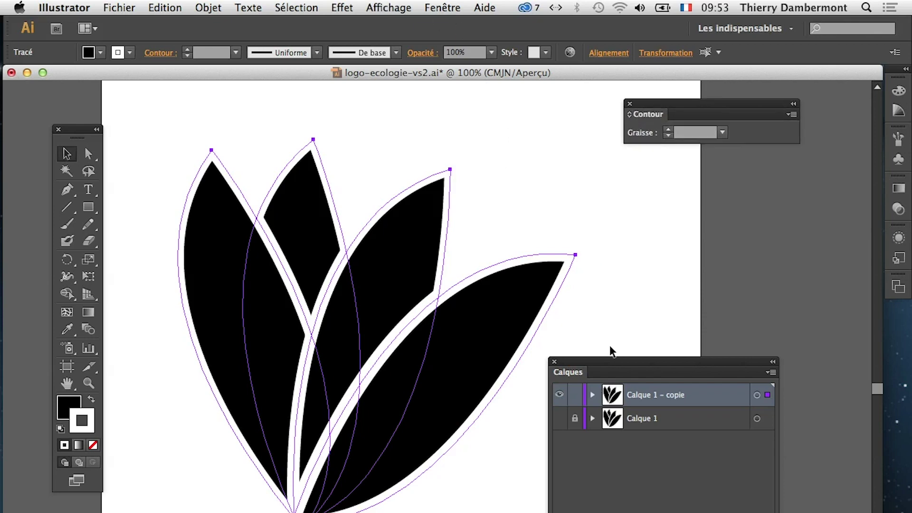
{"action": "left_click_drag", "start_coordinate": [600, 361], "coordinate": [699, 220]}
Step: Turn on Afficher le damier de transparence from the Affichage menu
{"action": "left_click", "coordinate": [400, 7]}
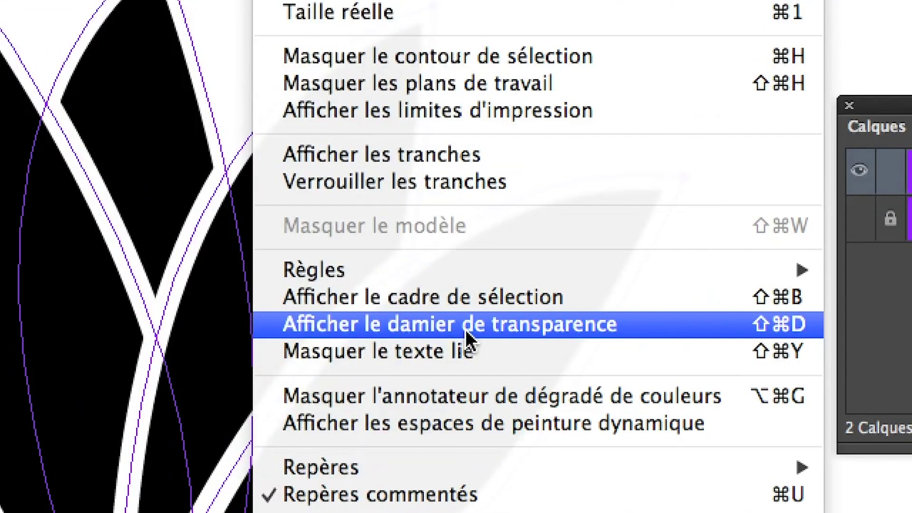
{"action": "left_click", "coordinate": [465, 330]}
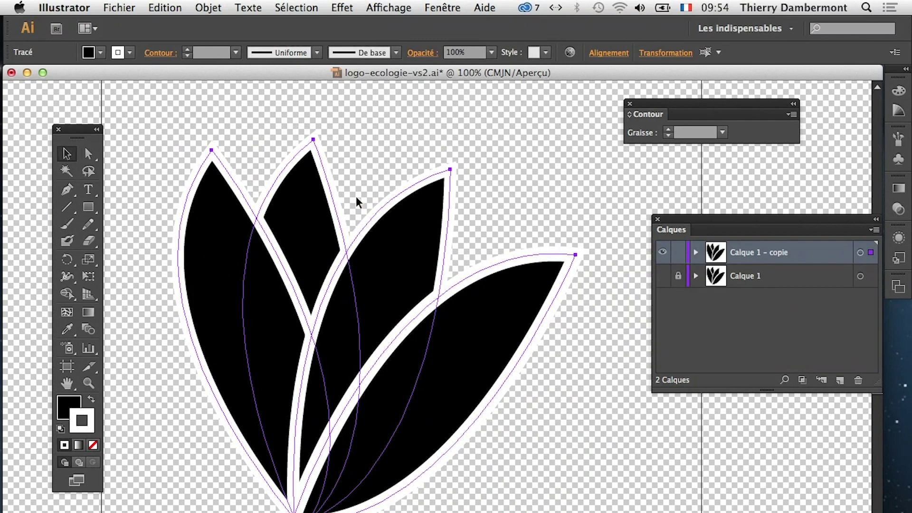
{"action": "left_click", "coordinate": [208, 8]}
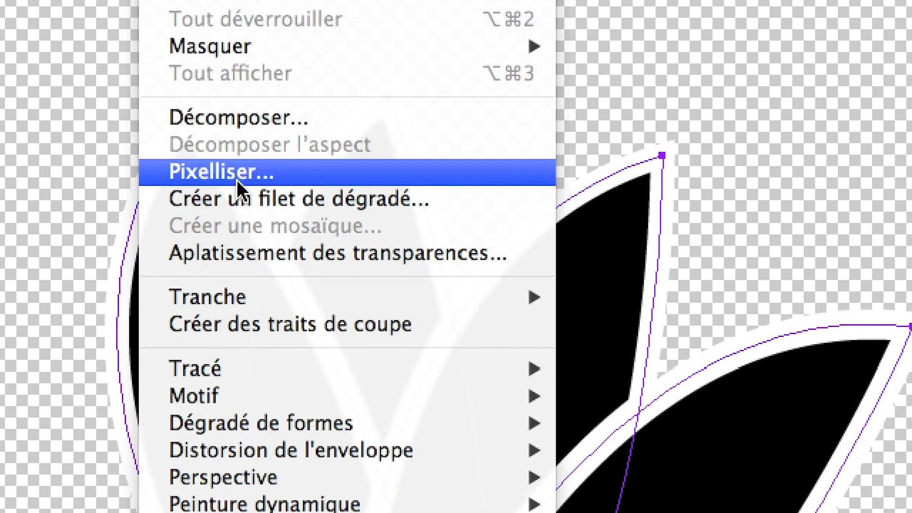
Step: Dismiss the first Pixelliser dialog and zoom out to see the whole artboard
{"action": "left_click", "coordinate": [236, 180]}
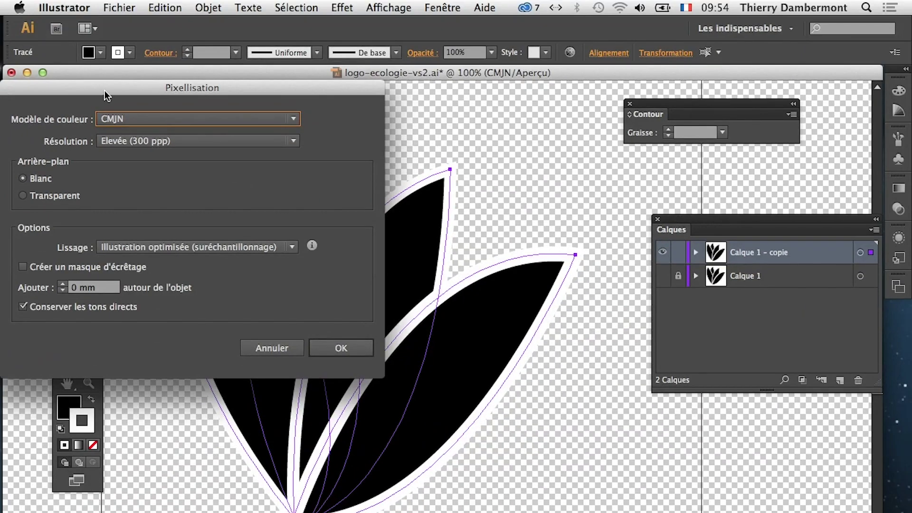
{"action": "left_click_drag", "start_coordinate": [97, 76], "coordinate": [600, 442]}
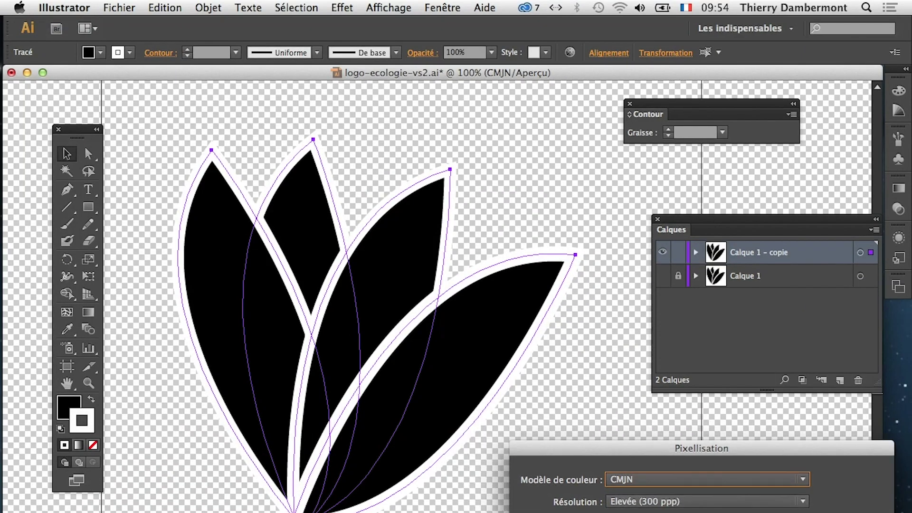
{"action": "key", "text": "Return"}
{"action": "key", "text": "super+minus"}
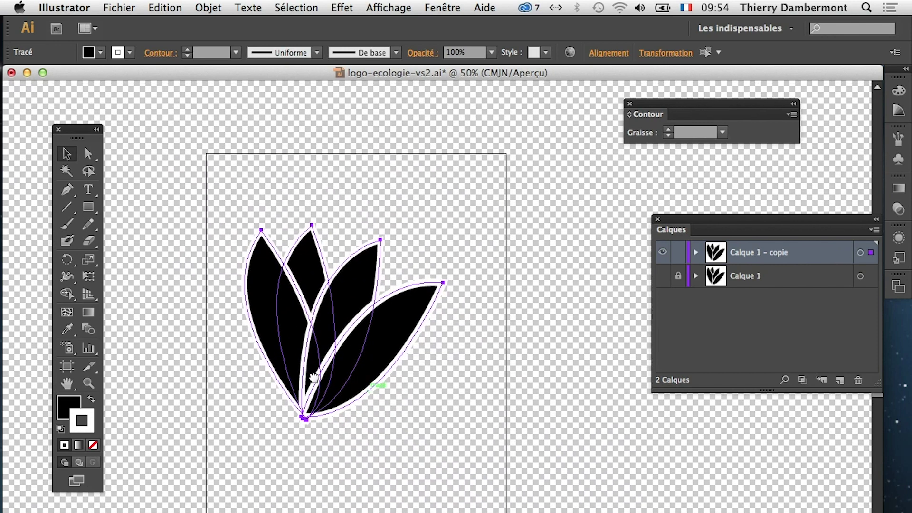
{"action": "left_click_drag", "start_coordinate": [314, 377], "coordinate": [312, 375]}
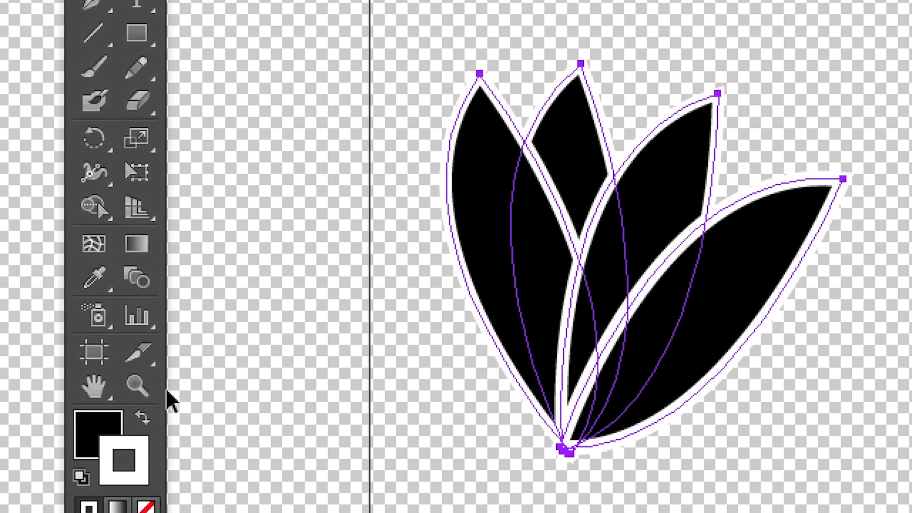
Step: Reselect the leaves and reopen Objet > Pixelliser for them
{"action": "left_click", "coordinate": [95, 356]}
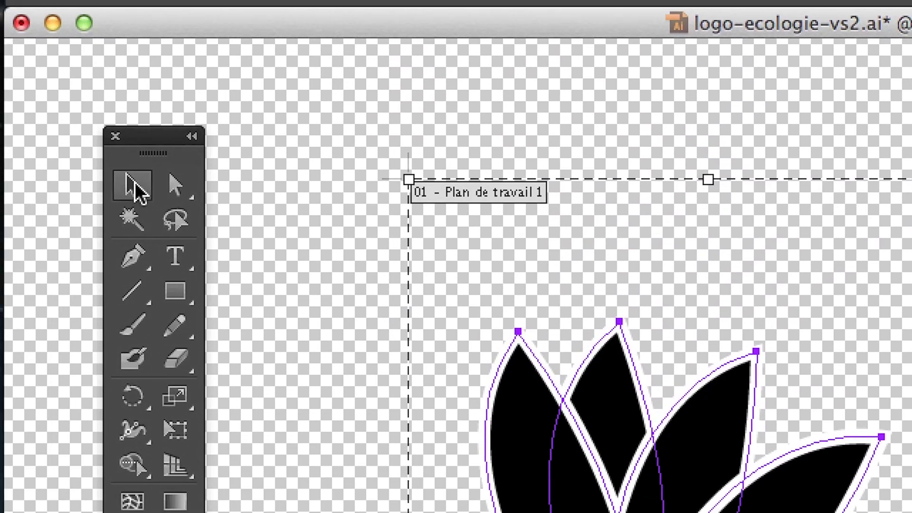
{"action": "left_click", "coordinate": [135, 176]}
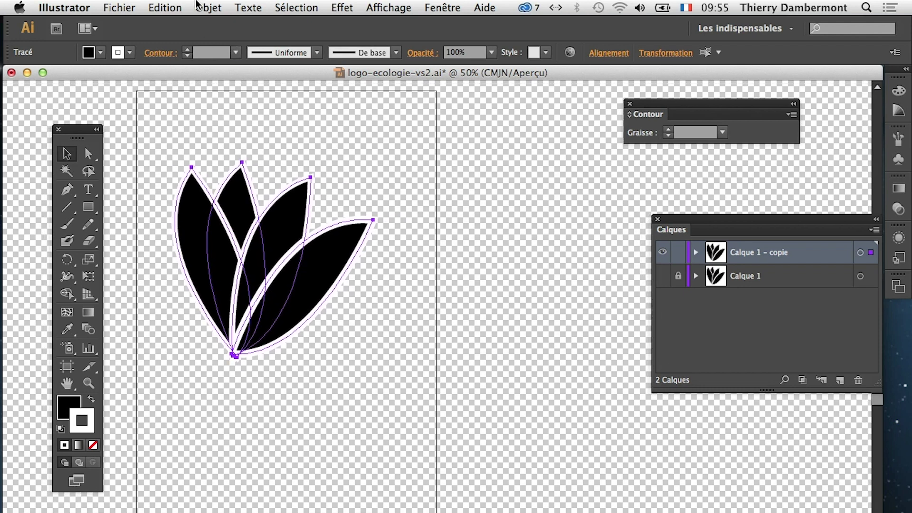
{"action": "left_click", "coordinate": [208, 7]}
{"action": "left_click", "coordinate": [237, 178]}
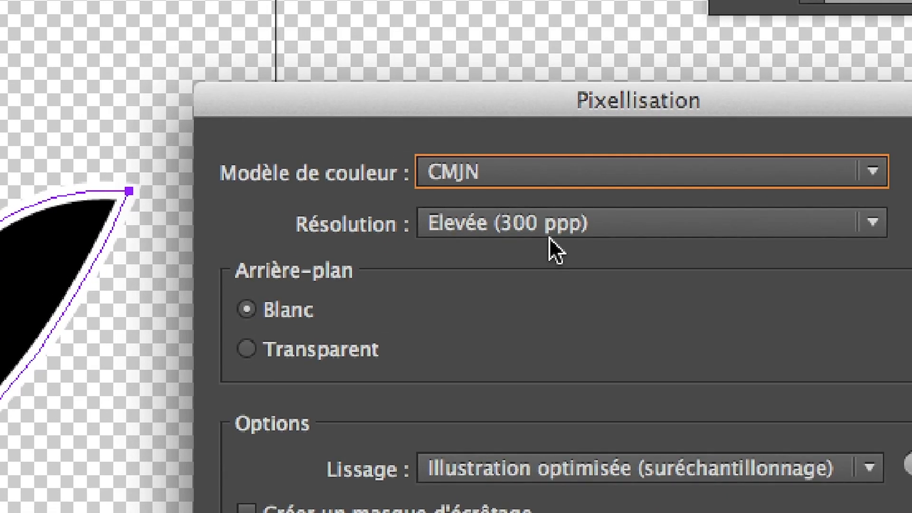
Step: Rasterize the leaves in CMJN at Élevée (300 ppp) with a Blanc background
{"action": "left_click", "coordinate": [543, 230]}
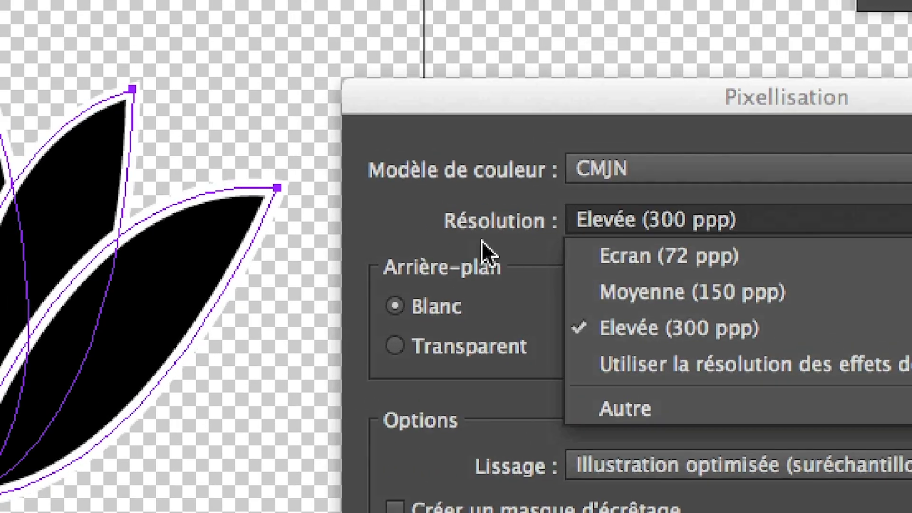
{"action": "left_click", "coordinate": [327, 156]}
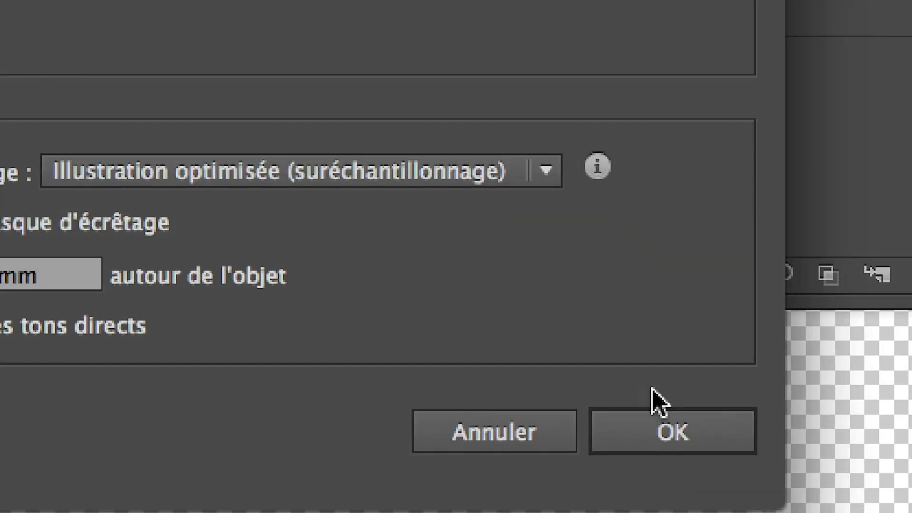
{"action": "left_click", "coordinate": [657, 418]}
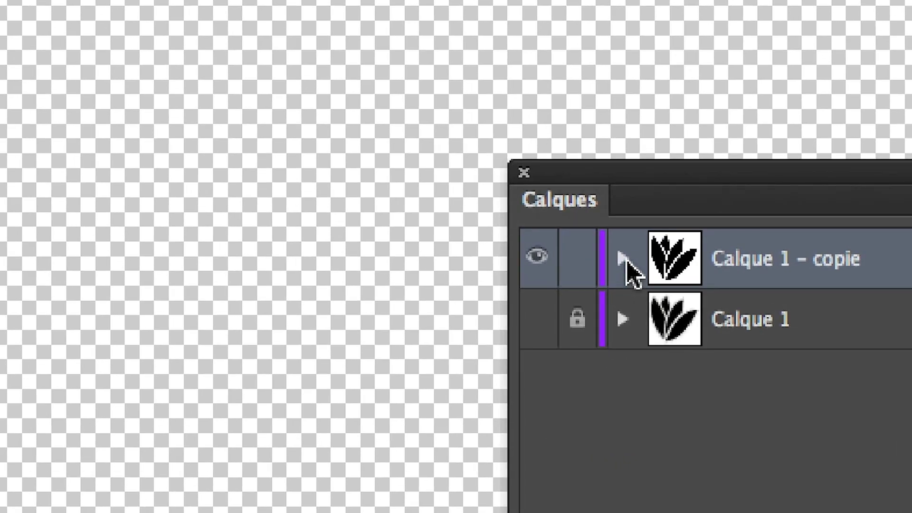
Step: Expand Calque 1 - copie and open the Liens panel to check the embedded image
{"action": "left_click", "coordinate": [610, 259]}
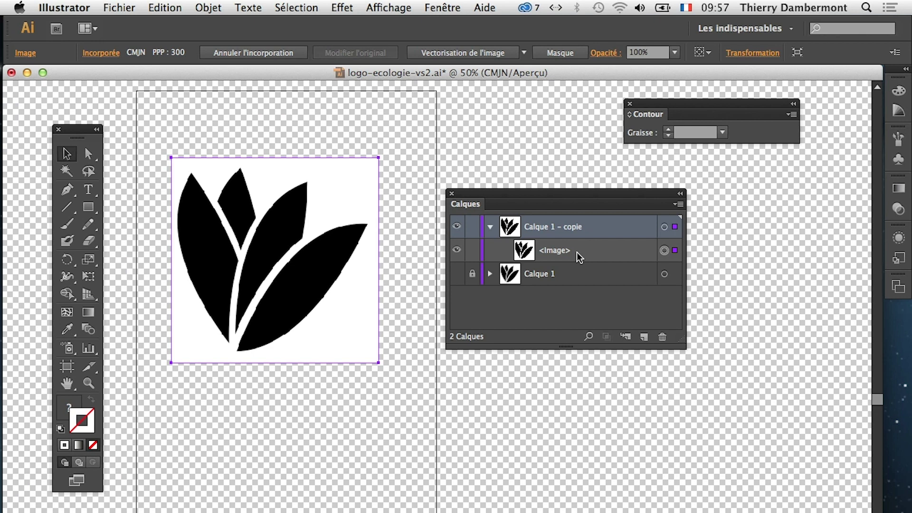
{"action": "left_click", "coordinate": [423, 7]}
{"action": "left_click", "coordinate": [487, 358]}
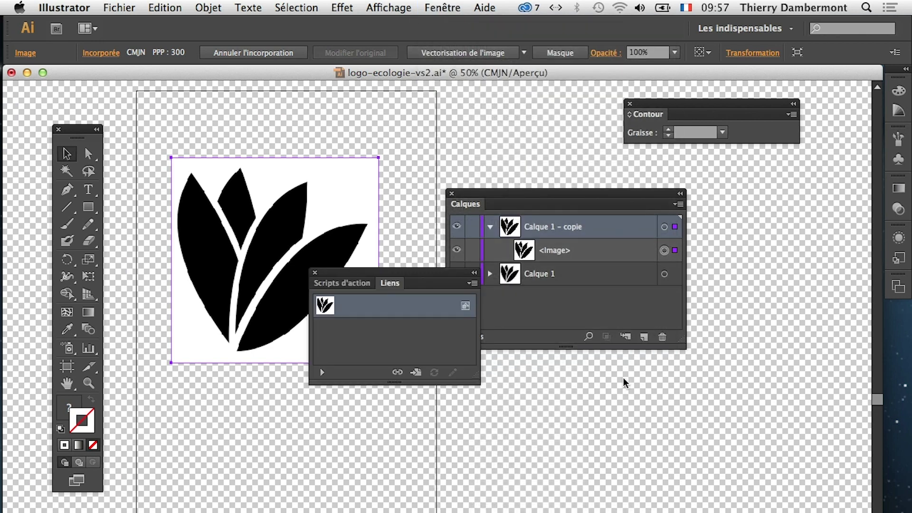
{"action": "left_click_drag", "start_coordinate": [396, 283], "coordinate": [568, 409]}
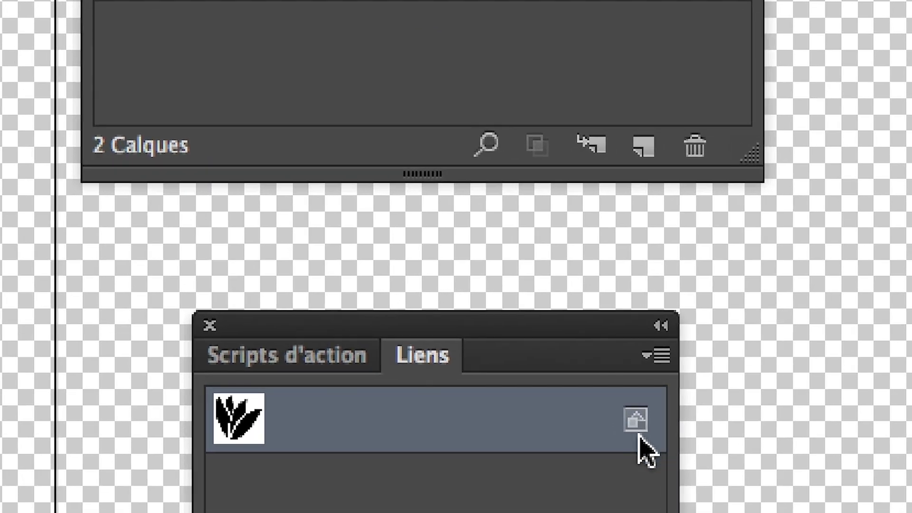
Step: Move the Liens and Calques panels aside and shift the artboard view
{"action": "left_click", "coordinate": [637, 425]}
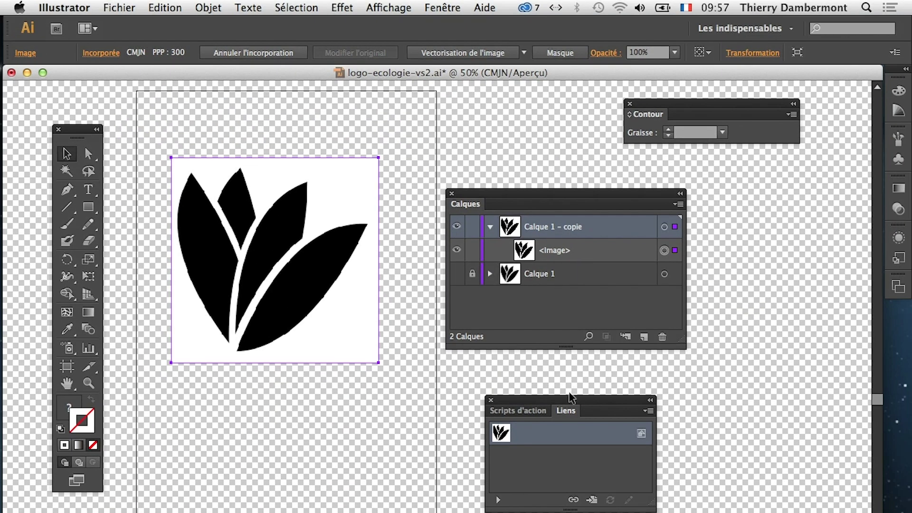
{"action": "left_click_drag", "start_coordinate": [573, 401], "coordinate": [384, 511]}
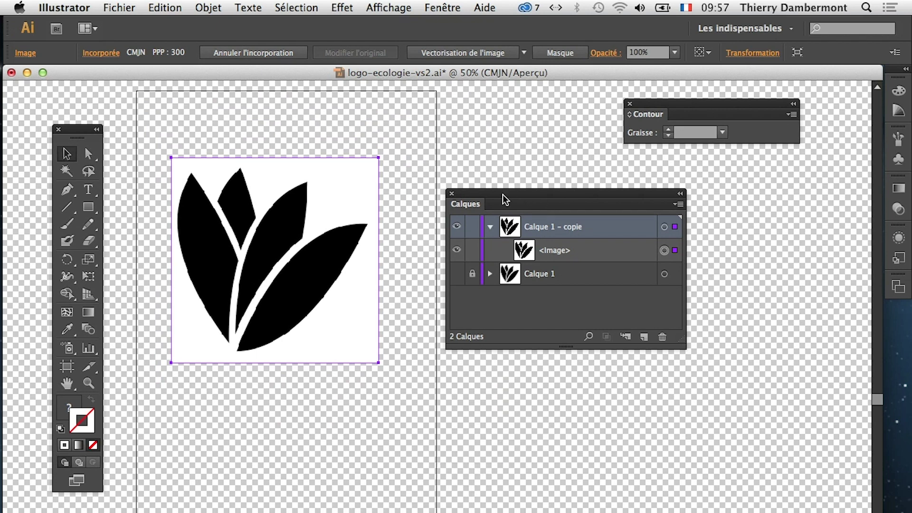
{"action": "left_click_drag", "start_coordinate": [502, 197], "coordinate": [662, 236]}
{"action": "left_click_drag", "start_coordinate": [354, 300], "coordinate": [385, 322]}
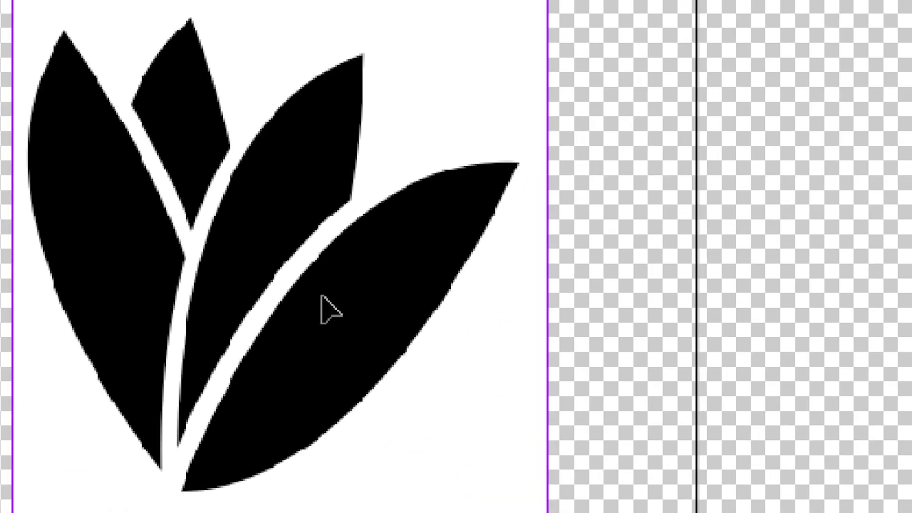
{"action": "scroll", "coordinate": [311, 290], "scroll_direction": "up", "scroll_amount": 3}
{"action": "scroll", "coordinate": [312, 291], "scroll_direction": "up", "scroll_amount": 3}
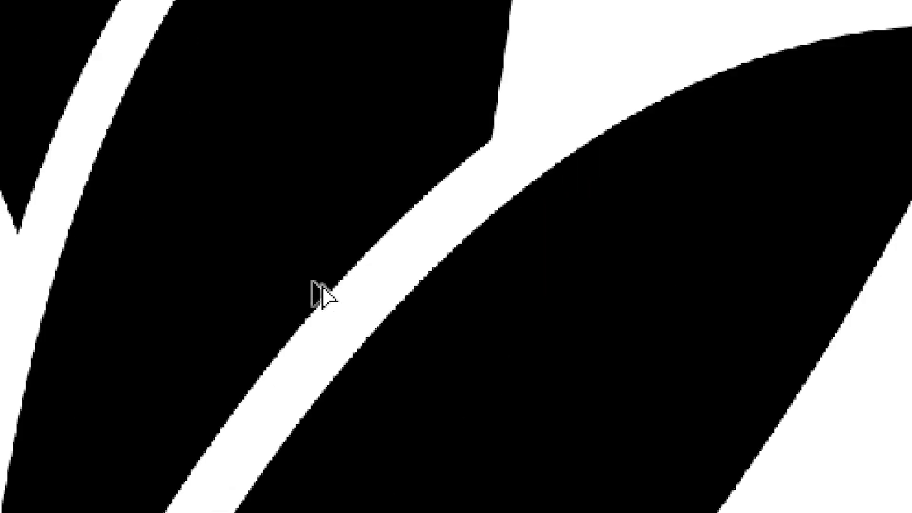
{"action": "scroll", "coordinate": [311, 285], "scroll_direction": "up", "scroll_amount": 3}
{"action": "scroll", "coordinate": [312, 281], "scroll_direction": "up", "scroll_amount": 2}
{"action": "scroll", "coordinate": [310, 285], "scroll_direction": "up", "scroll_amount": 2}
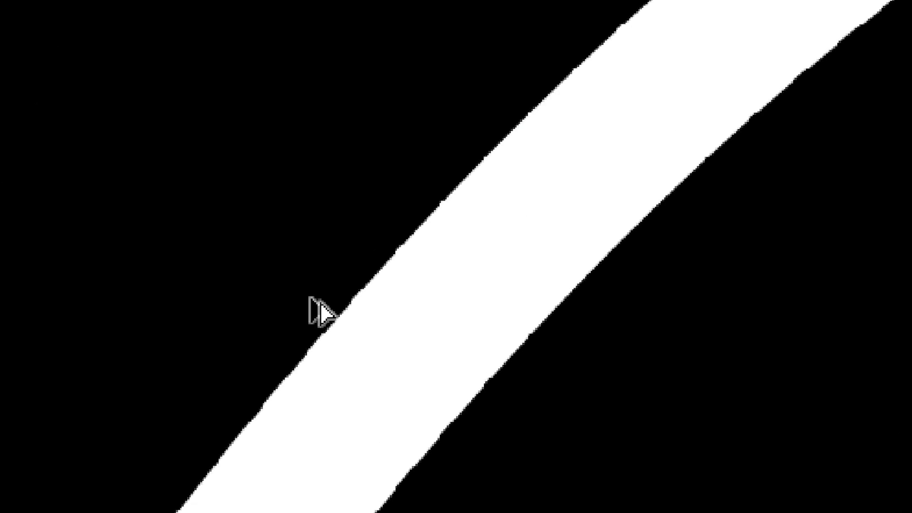
{"action": "scroll", "coordinate": [310, 294], "scroll_direction": "up", "scroll_amount": 3}
{"action": "scroll", "coordinate": [311, 301], "scroll_direction": "up", "scroll_amount": 2}
{"action": "scroll", "coordinate": [313, 302], "scroll_direction": "up", "scroll_amount": 2}
{"action": "scroll", "coordinate": [314, 303], "scroll_direction": "up", "scroll_amount": 1}
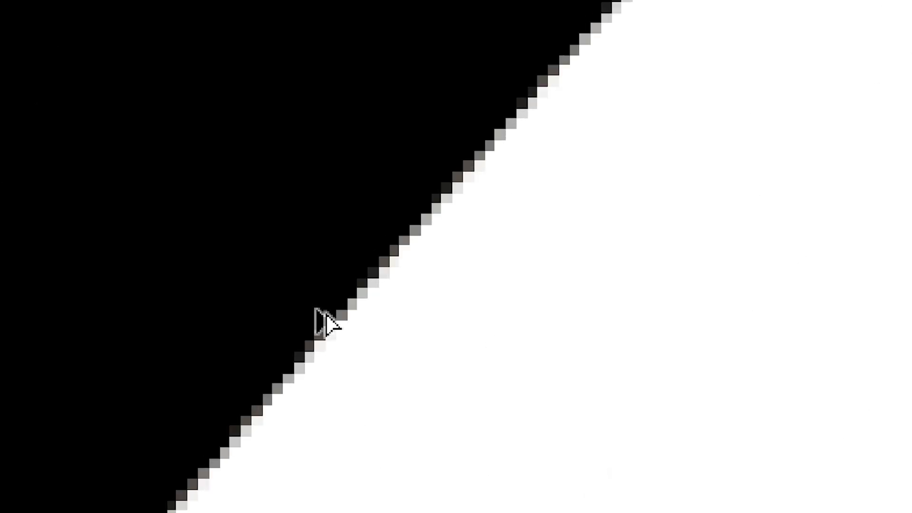
{"action": "scroll", "coordinate": [315, 306], "scroll_direction": "up", "scroll_amount": 1}
{"action": "scroll", "coordinate": [317, 311], "scroll_direction": "up", "scroll_amount": 1}
{"action": "scroll", "coordinate": [321, 315], "scroll_direction": "up", "scroll_amount": 1}
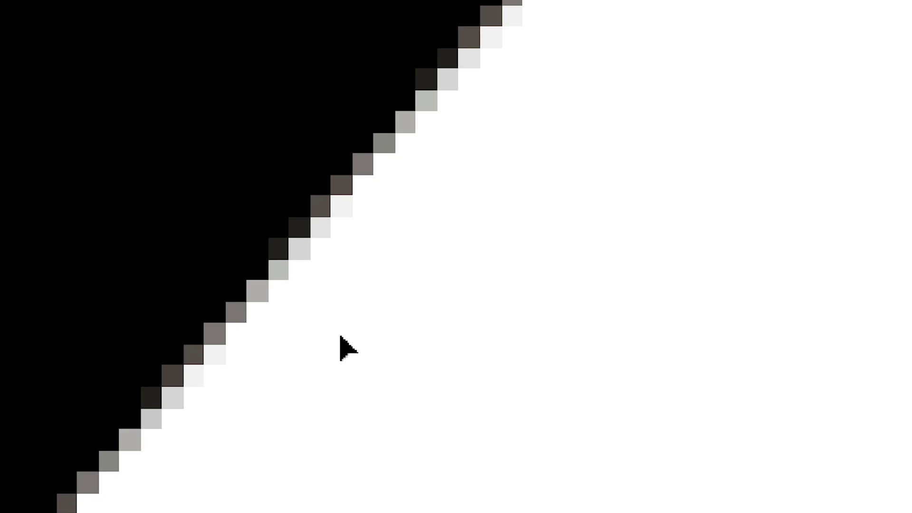
{"action": "scroll", "coordinate": [340, 348], "scroll_direction": "down", "scroll_amount": 5}
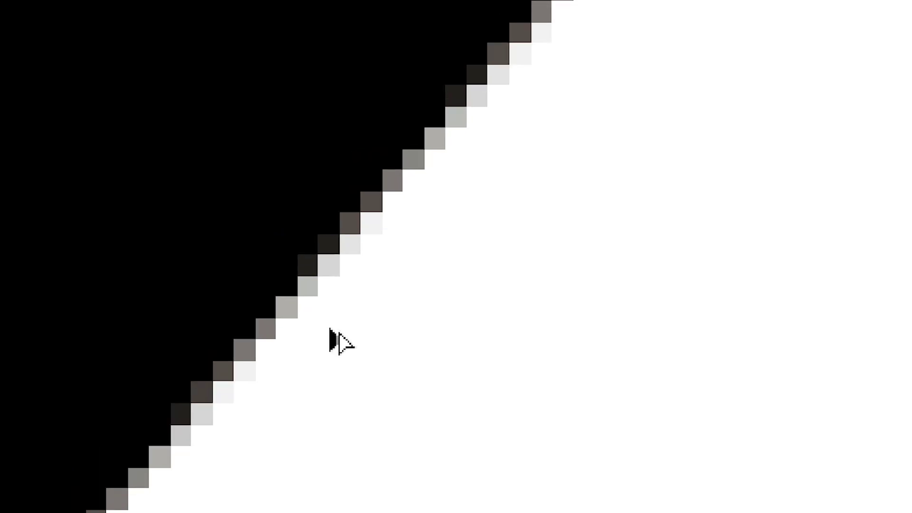
{"action": "scroll", "coordinate": [337, 331], "scroll_direction": "down", "scroll_amount": 2}
{"action": "scroll", "coordinate": [337, 331], "scroll_direction": "down", "scroll_amount": 2}
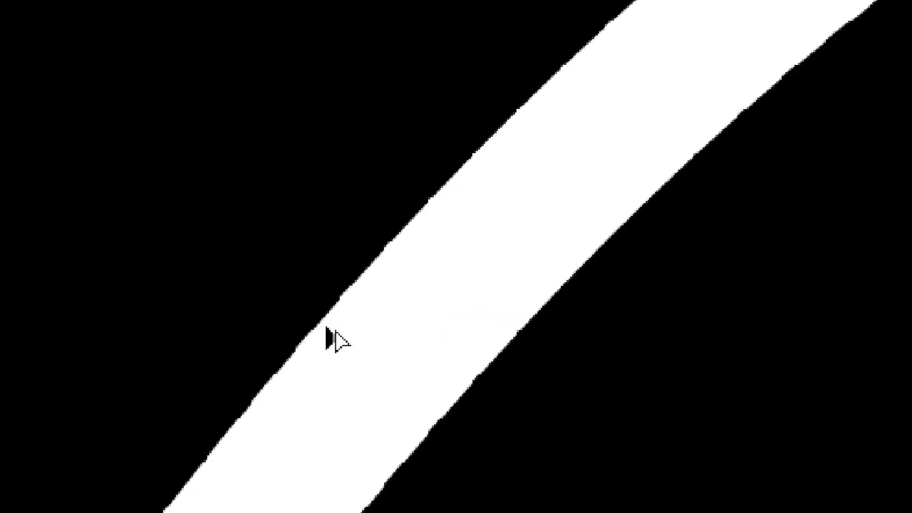
{"action": "scroll", "coordinate": [336, 332], "scroll_direction": "down", "scroll_amount": 2}
{"action": "scroll", "coordinate": [335, 333], "scroll_direction": "down", "scroll_amount": 2}
{"action": "scroll", "coordinate": [328, 333], "scroll_direction": "down", "scroll_amount": 2}
{"action": "scroll", "coordinate": [322, 331], "scroll_direction": "down", "scroll_amount": 2}
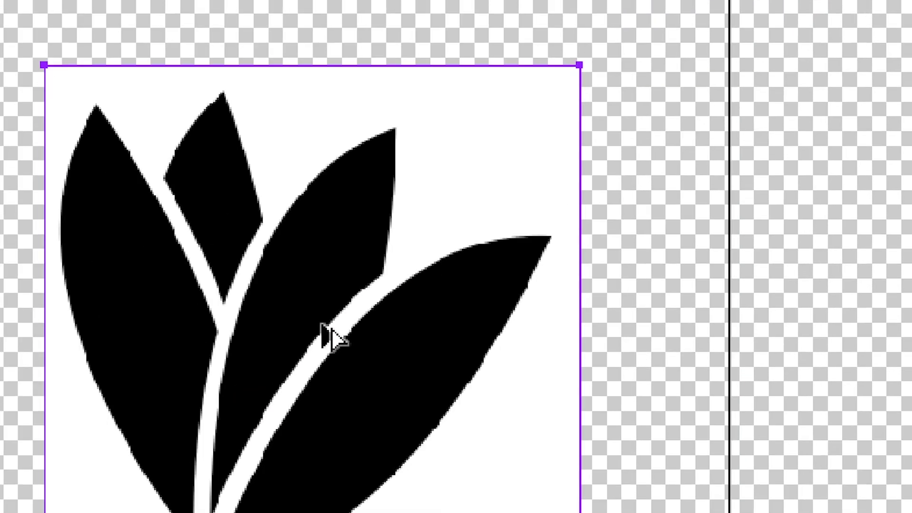
{"action": "scroll", "coordinate": [323, 332], "scroll_direction": "down", "scroll_amount": 2}
{"action": "scroll", "coordinate": [308, 335], "scroll_direction": "down", "scroll_amount": 2}
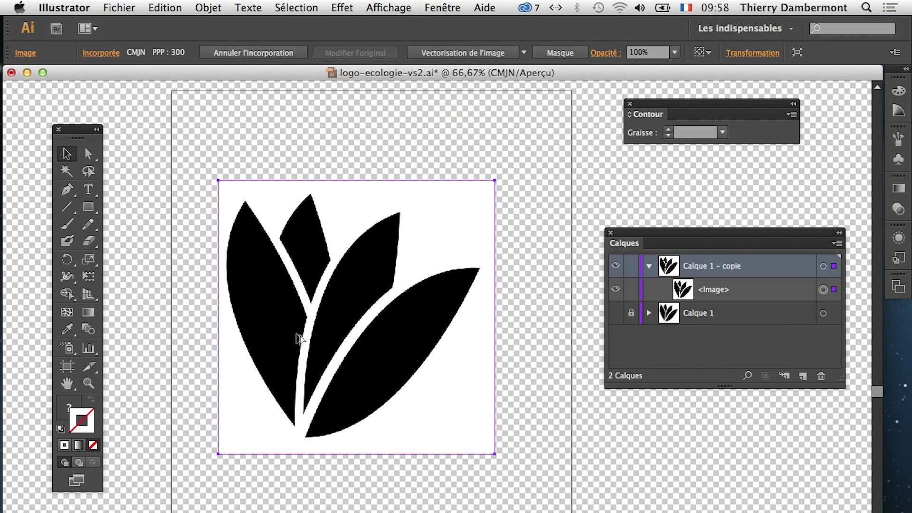
{"action": "scroll", "coordinate": [298, 339], "scroll_direction": "up", "scroll_amount": 1}
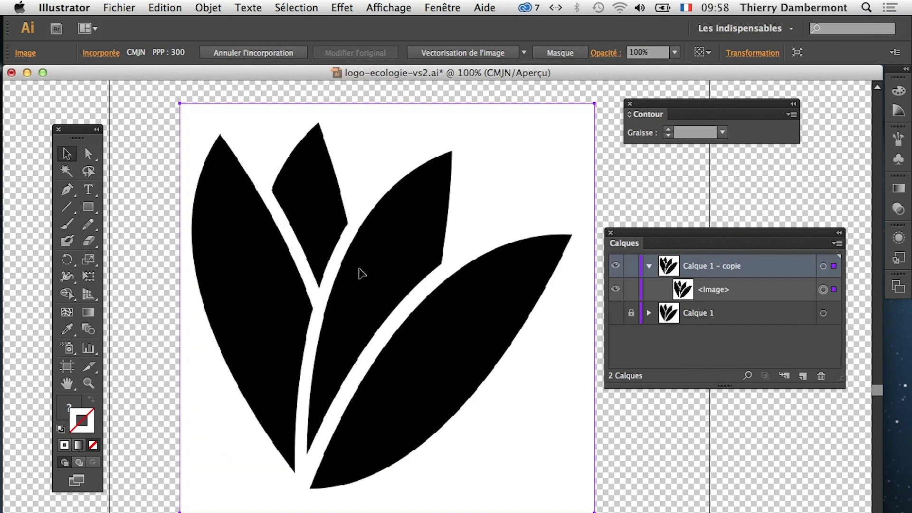
{"action": "left_click_drag", "start_coordinate": [358, 270], "coordinate": [321, 280]}
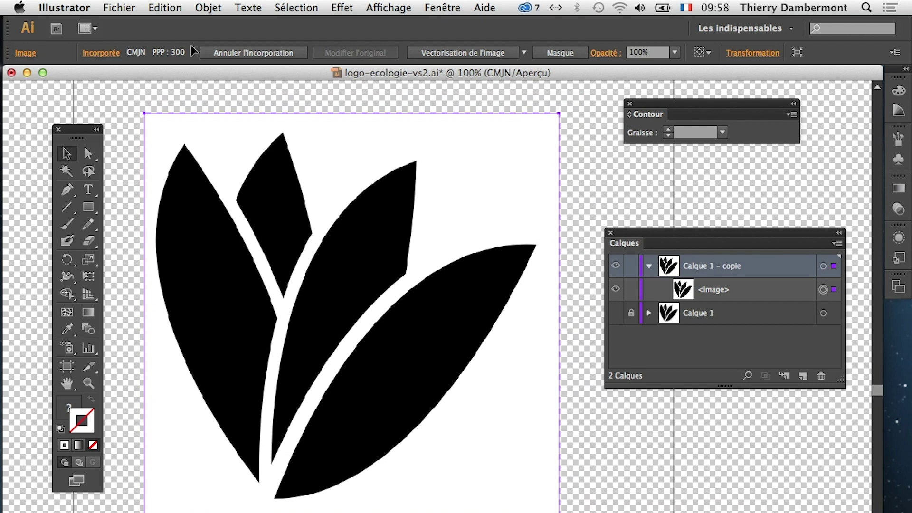
Step: Run a default Noir et blanc image trace on the leaves, accepting the large-image warning
{"action": "left_click", "coordinate": [208, 8]}
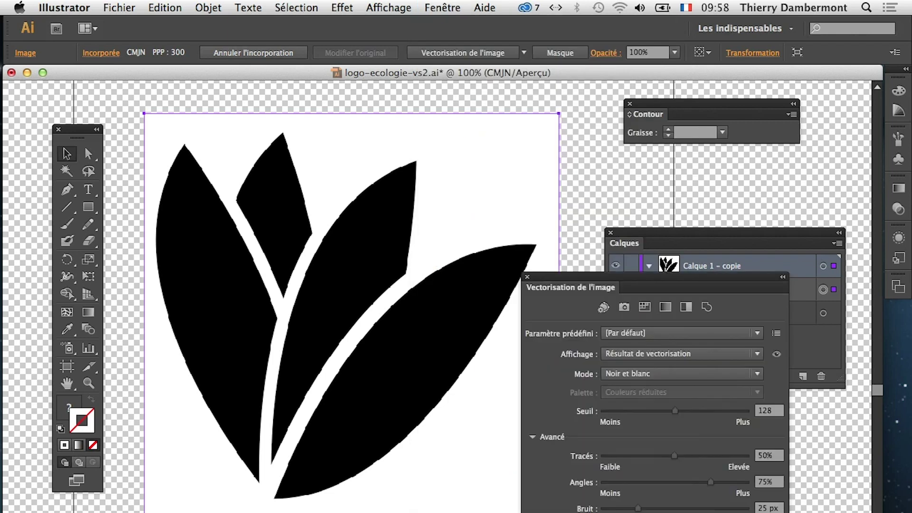
{"action": "left_click_drag", "start_coordinate": [551, 281], "coordinate": [519, 170]}
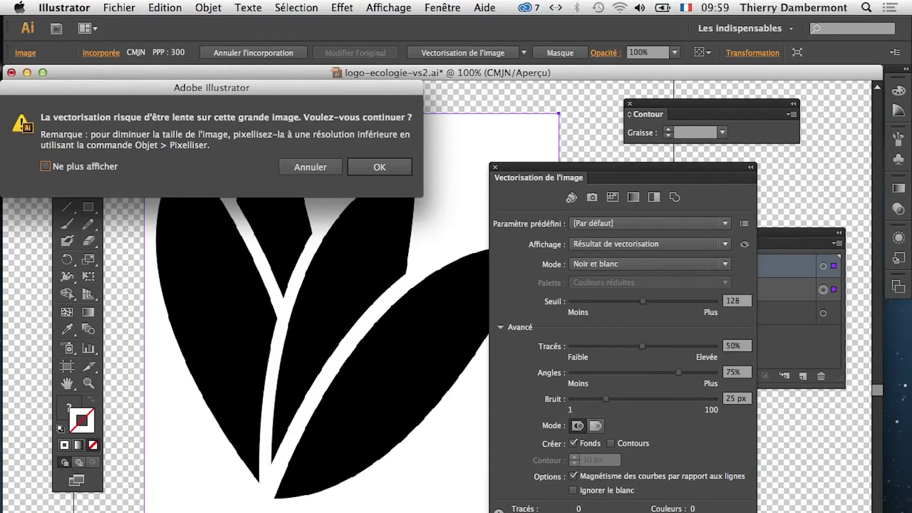
{"action": "mouse_move", "coordinate": [192, 85]}
{"action": "left_mouse_down"}
{"action": "mouse_move", "coordinate": [253, 109]}
{"action": "mouse_move", "coordinate": [255, 97]}
{"action": "left_mouse_up"}
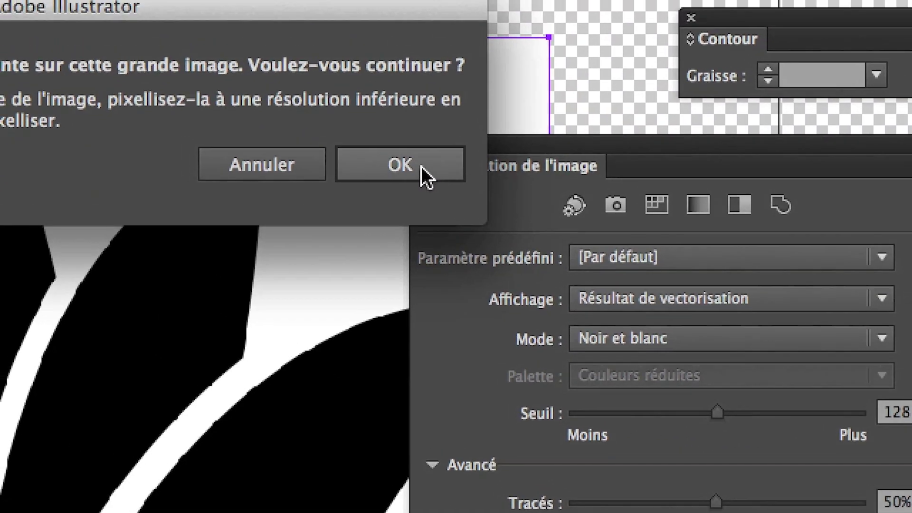
{"action": "left_click", "coordinate": [422, 172]}
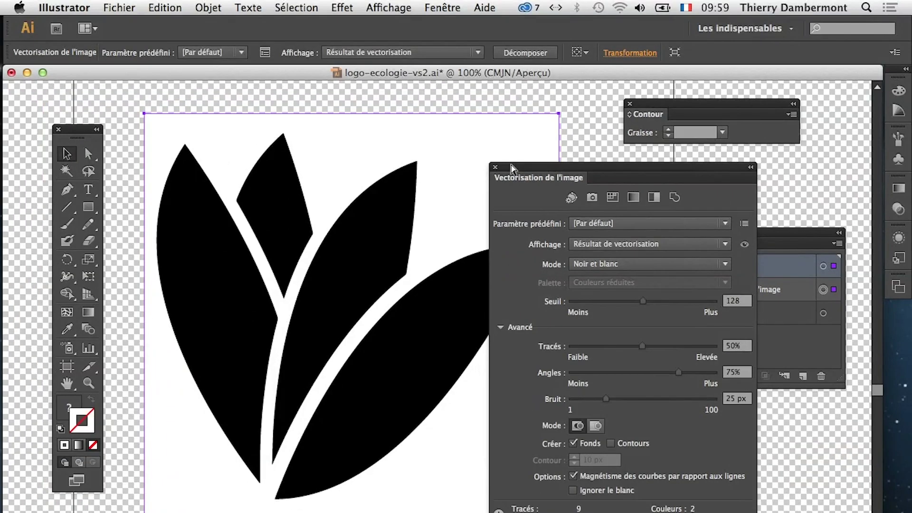
Step: Check the Calques panel and expand the Avancé section of the trace options
{"action": "key", "text": "F7"}
{"action": "left_click_drag", "start_coordinate": [672, 240], "coordinate": [644, 245]}
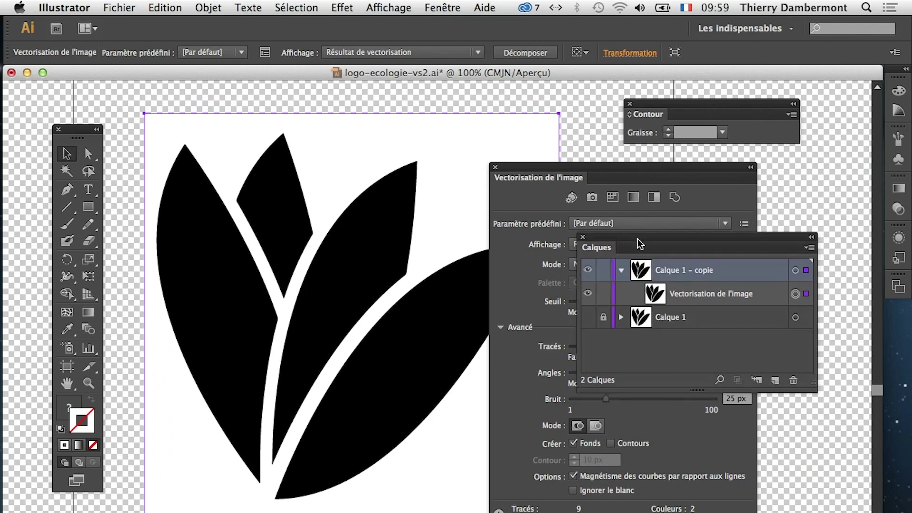
{"action": "key", "text": "F7"}
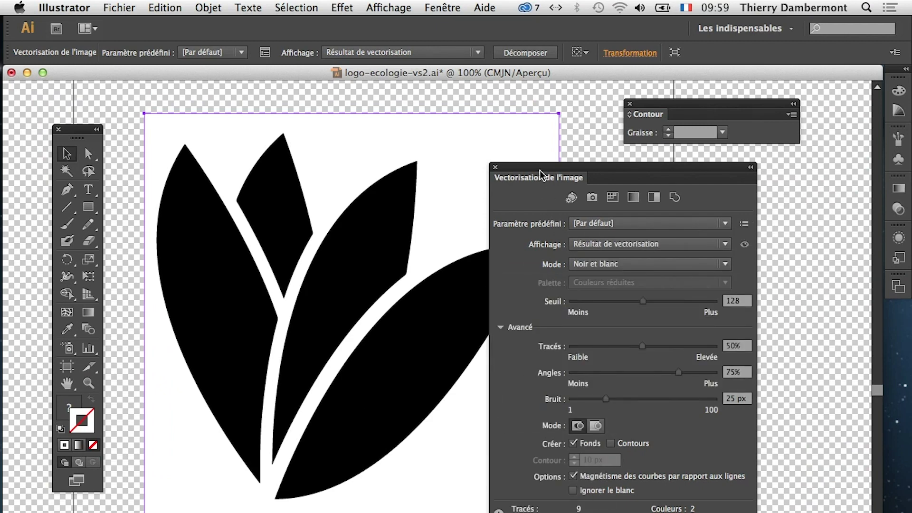
{"action": "left_click", "coordinate": [501, 327]}
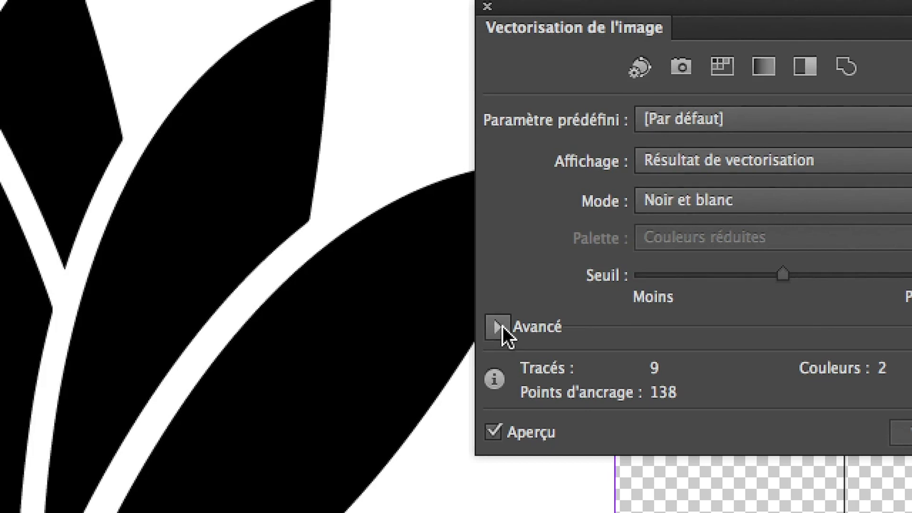
{"action": "left_click", "coordinate": [499, 326]}
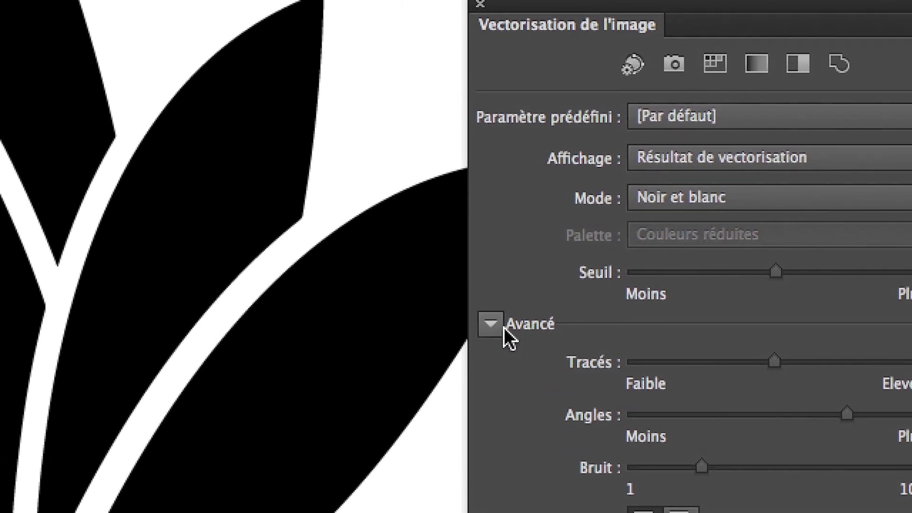
{"action": "left_click", "coordinate": [498, 326]}
{"action": "left_click", "coordinate": [500, 327]}
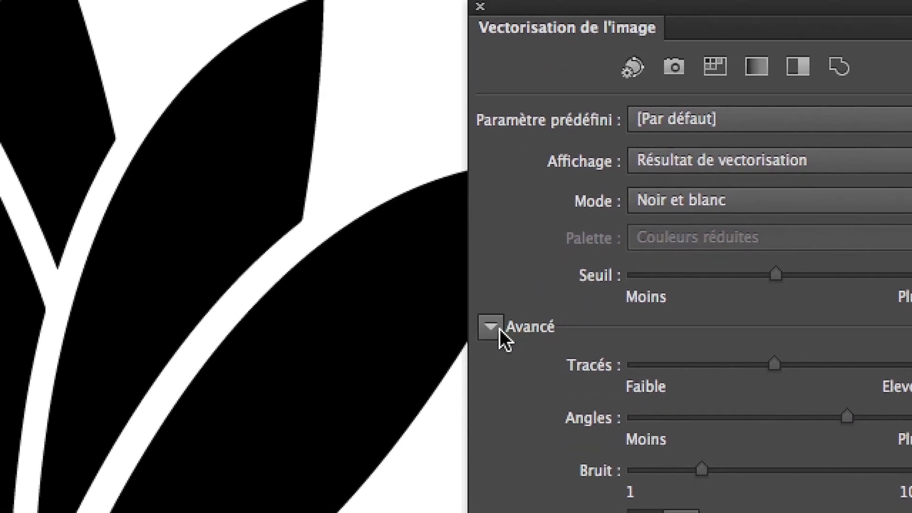
{"action": "left_click", "coordinate": [499, 326]}
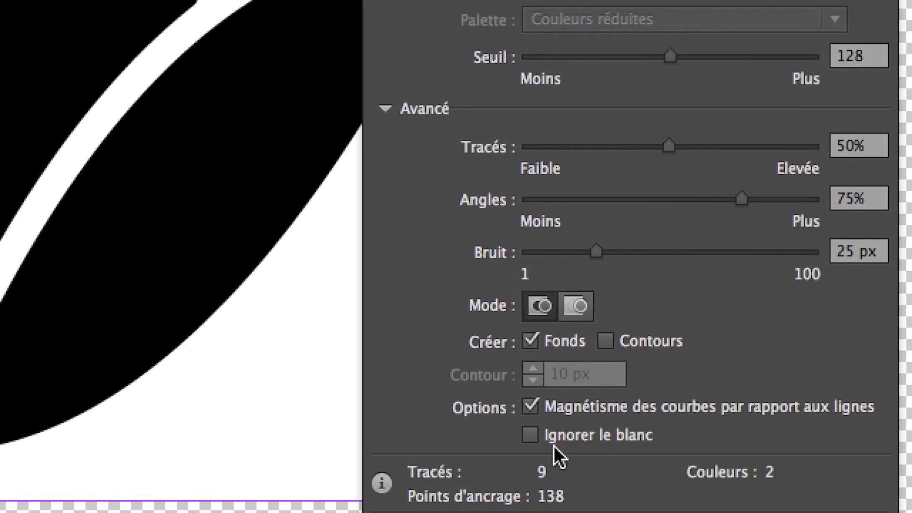
Step: Enable Ignorer le blanc, then move the trace and Calques panels off the leaves
{"action": "left_click", "coordinate": [552, 443]}
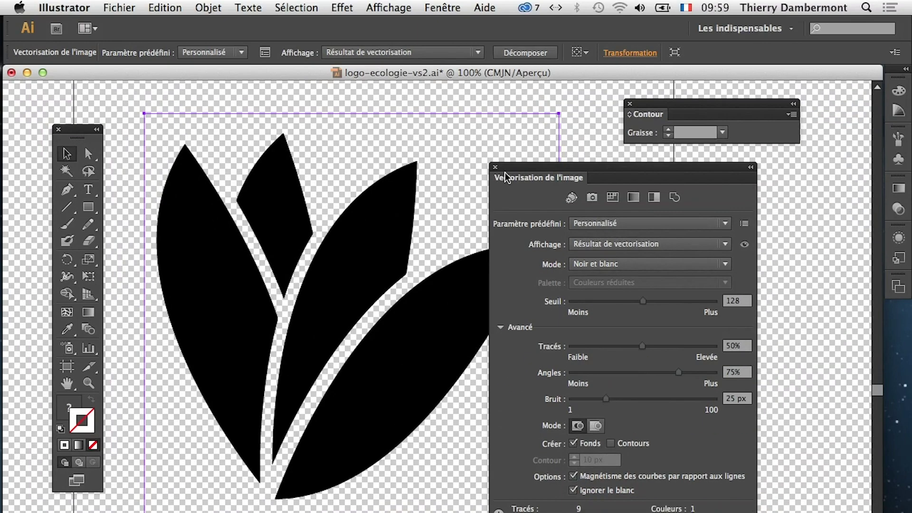
{"action": "left_click_drag", "start_coordinate": [520, 170], "coordinate": [634, 189]}
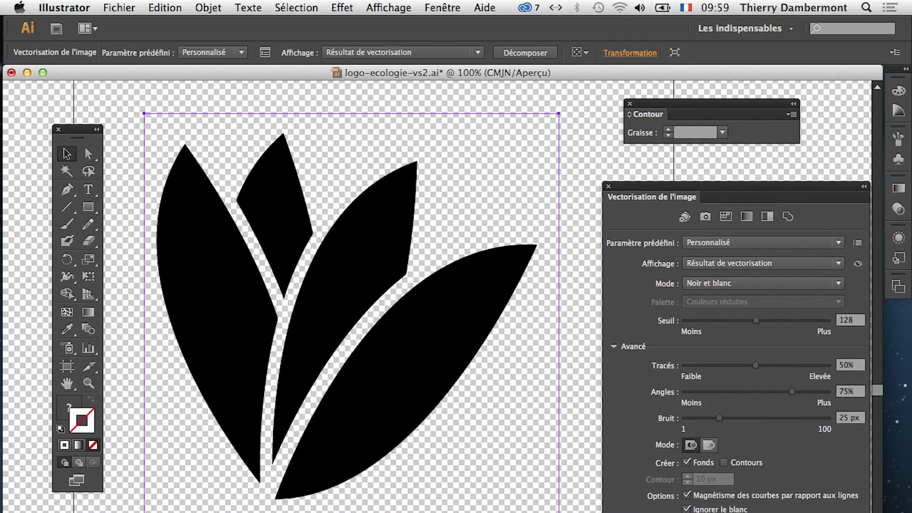
{"action": "key", "text": "F7"}
{"action": "left_click_drag", "start_coordinate": [458, 344], "coordinate": [458, 232]}
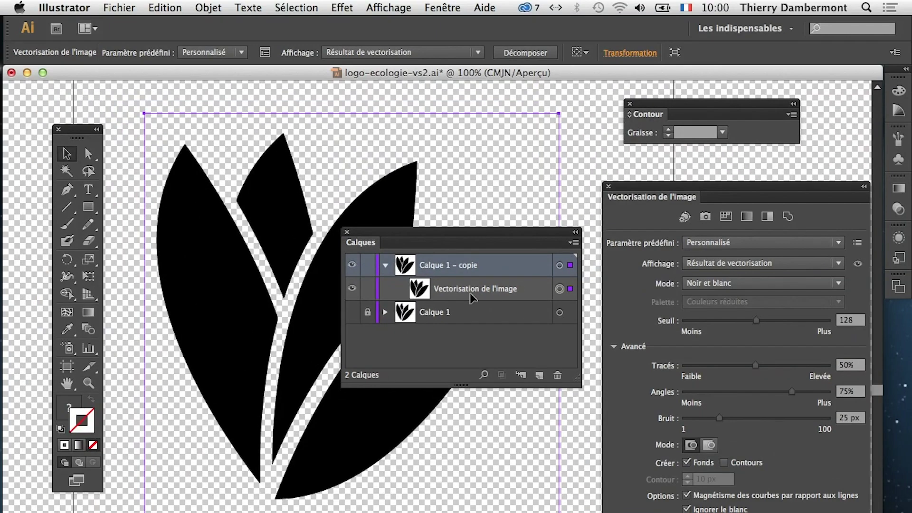
{"action": "mouse_move", "coordinate": [463, 235]}
{"action": "left_mouse_down"}
{"action": "mouse_move", "coordinate": [555, 190]}
{"action": "mouse_move", "coordinate": [558, 163]}
{"action": "mouse_move", "coordinate": [559, 285]}
{"action": "mouse_move", "coordinate": [574, 390]}
{"action": "mouse_move", "coordinate": [576, 380]}
{"action": "mouse_move", "coordinate": [390, 447]}
{"action": "left_mouse_up"}
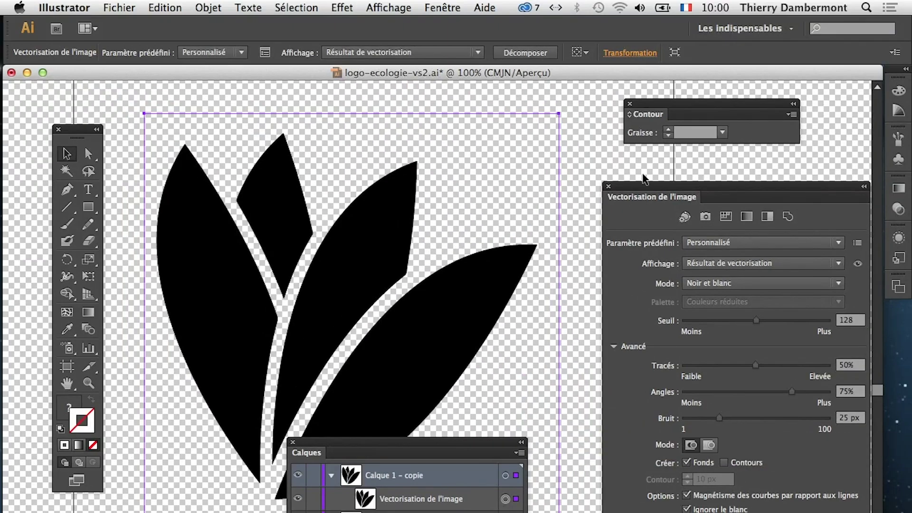
Step: Set Tracés to 15%, Angles to 14% and Bruit to 75 px, then rearrange the panels
{"action": "left_click_drag", "start_coordinate": [641, 188], "coordinate": [565, 164]}
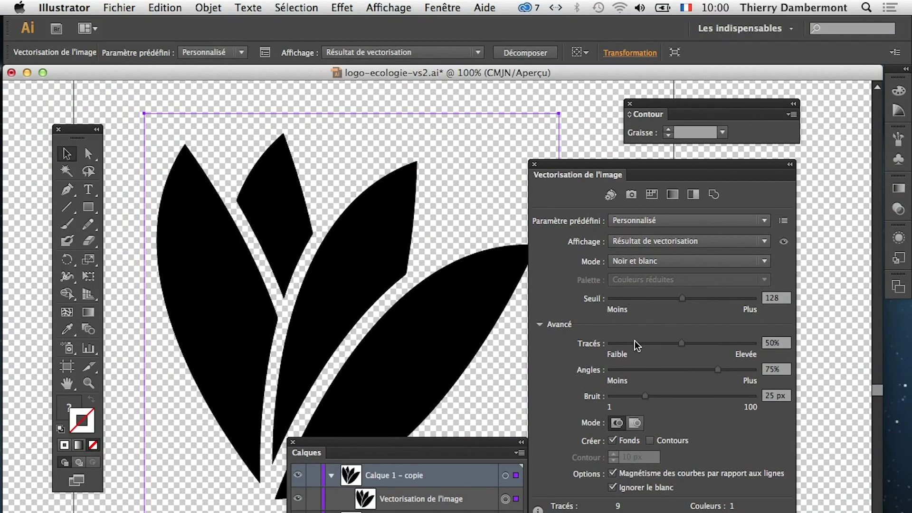
{"action": "left_click", "coordinate": [631, 342]}
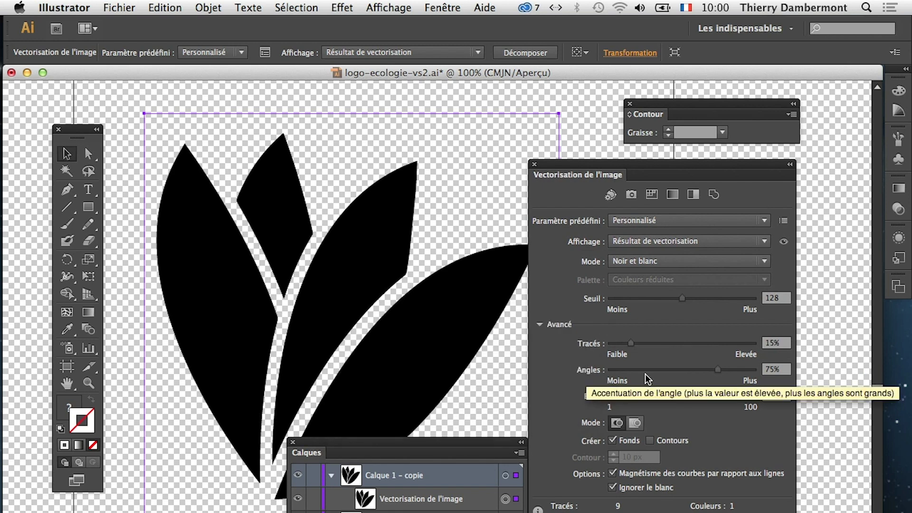
{"action": "left_click", "coordinate": [630, 370]}
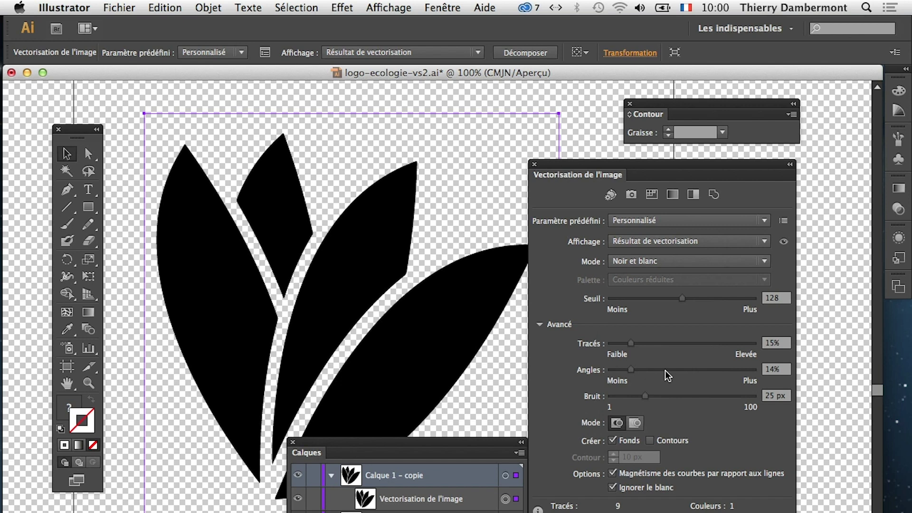
{"action": "left_click_drag", "start_coordinate": [625, 395], "coordinate": [614, 396]}
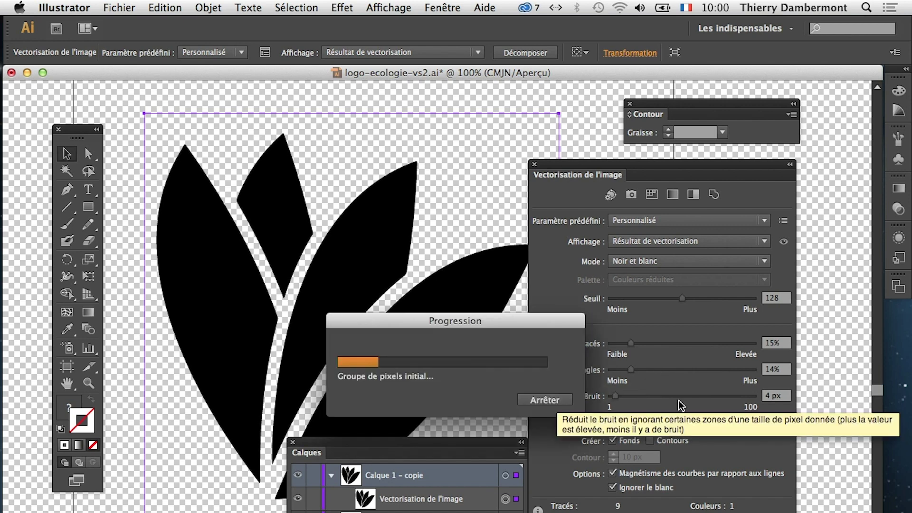
{"action": "left_click", "coordinate": [712, 397]}
{"action": "left_click_drag", "start_coordinate": [711, 397], "coordinate": [715, 398]}
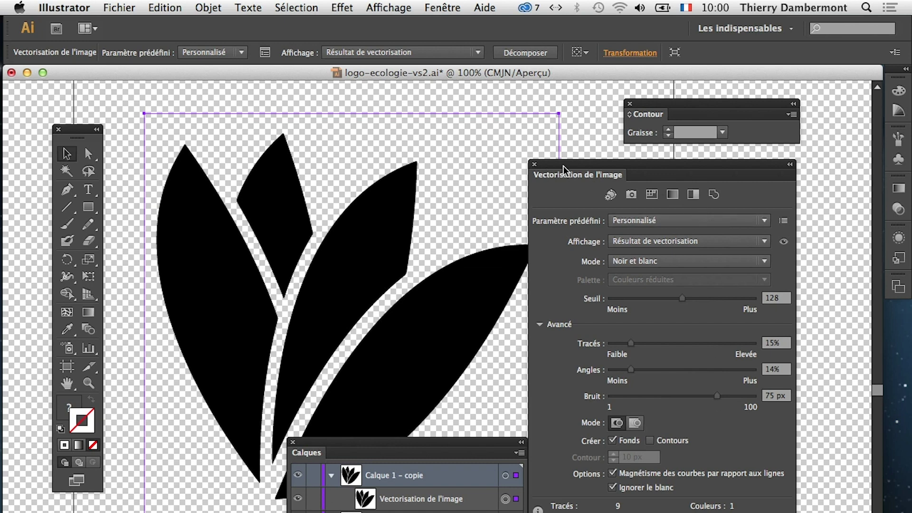
{"action": "left_click_drag", "start_coordinate": [562, 167], "coordinate": [681, 195]}
{"action": "mouse_move", "coordinate": [410, 456]}
{"action": "left_mouse_down"}
{"action": "mouse_move", "coordinate": [488, 448]}
{"action": "mouse_move", "coordinate": [456, 449]}
{"action": "left_mouse_up"}
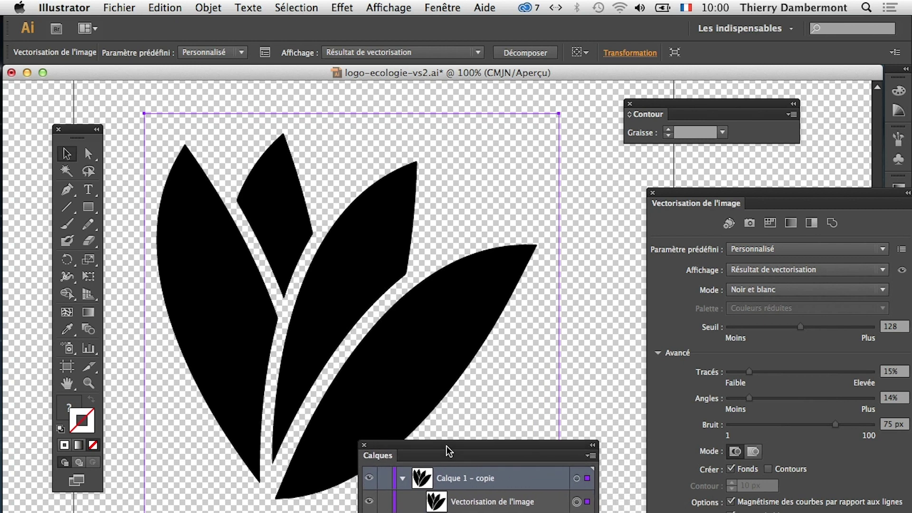
Step: Move the trace panel left and compare the Image source view with the traced result
{"action": "scroll", "coordinate": [405, 272], "scroll_direction": "up", "scroll_amount": 1}
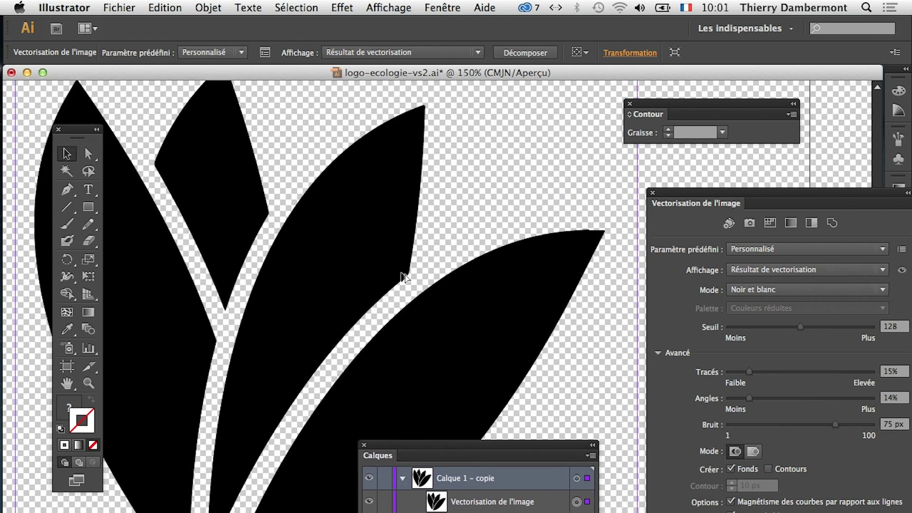
{"action": "left_click_drag", "start_coordinate": [728, 191], "coordinate": [597, 191]}
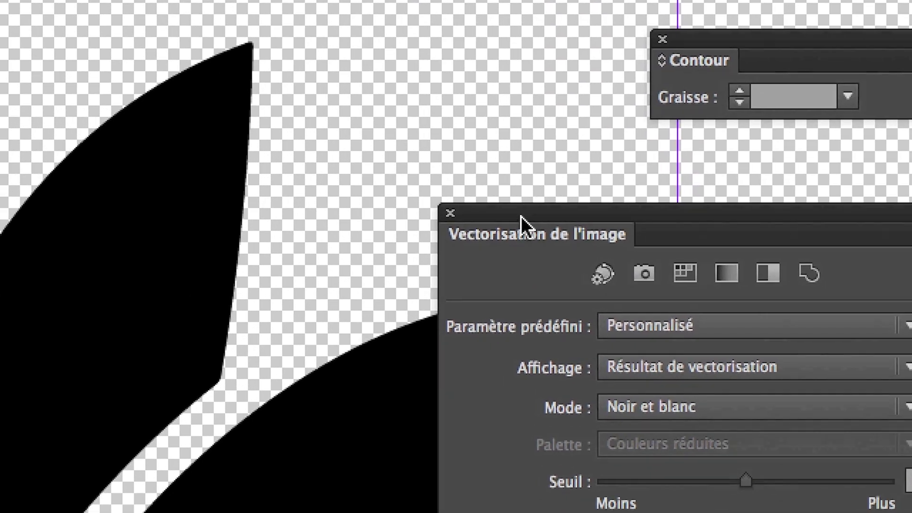
{"action": "left_click_drag", "start_coordinate": [597, 190], "coordinate": [412, 200]}
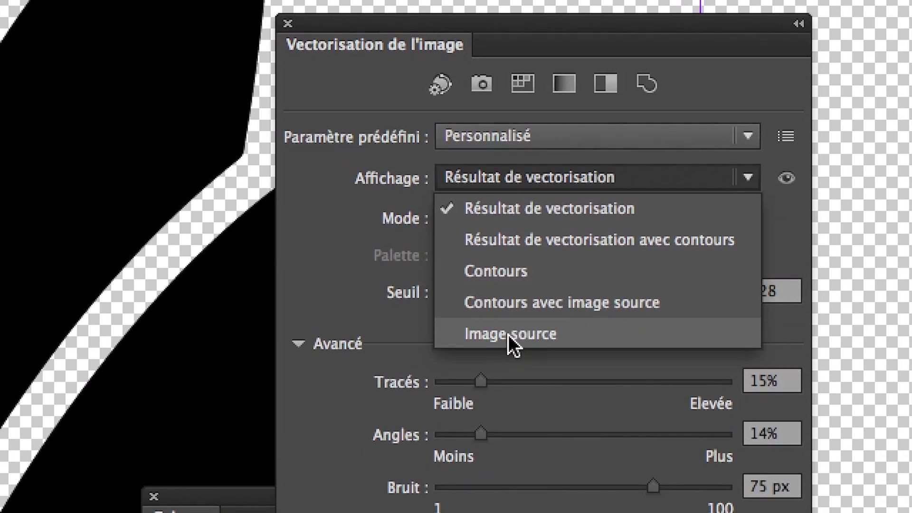
{"action": "left_click", "coordinate": [522, 432]}
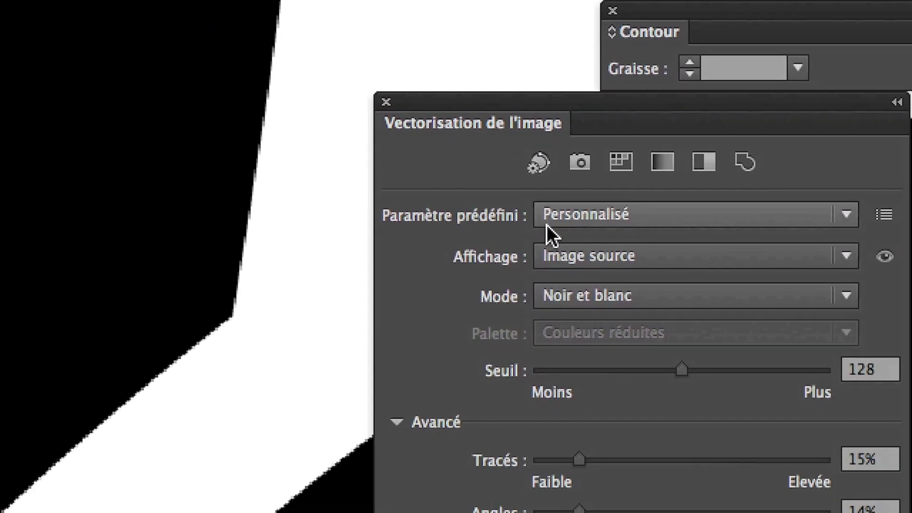
{"action": "left_click", "coordinate": [551, 236]}
{"action": "left_click", "coordinate": [555, 274]}
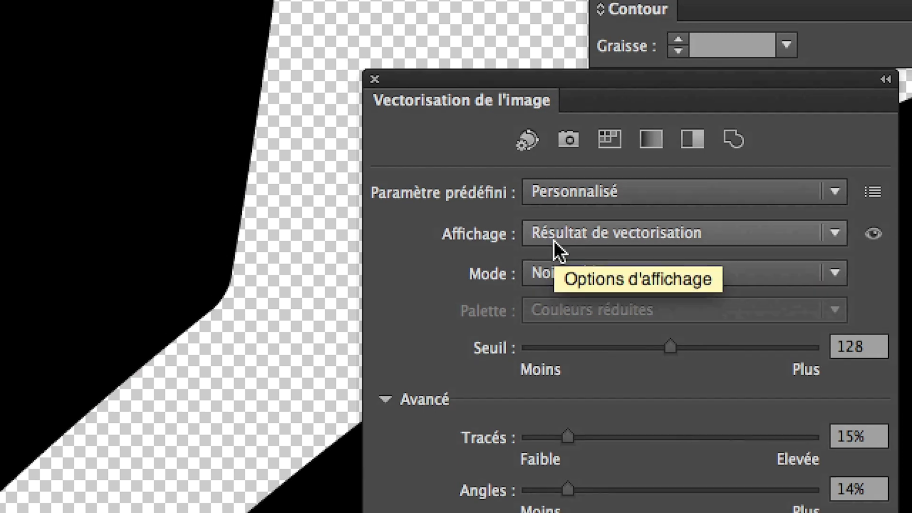
Step: Compare against the source image again, then raise Tracés to 100% on the traced result
{"action": "left_click", "coordinate": [551, 237]}
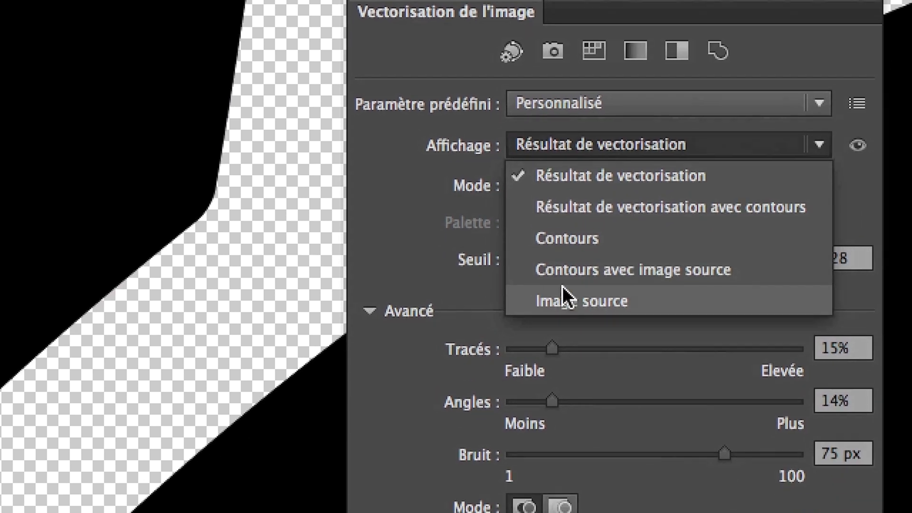
{"action": "left_click", "coordinate": [562, 289]}
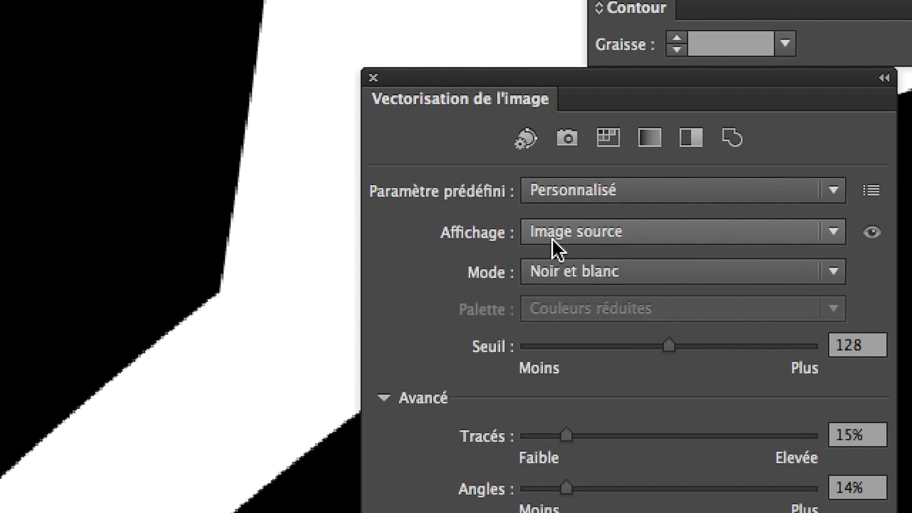
{"action": "left_click", "coordinate": [552, 238]}
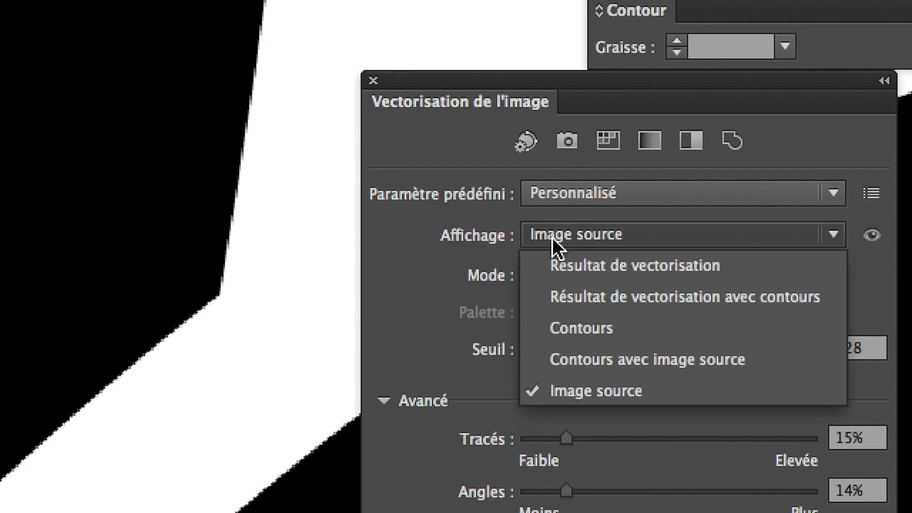
{"action": "left_click", "coordinate": [553, 245]}
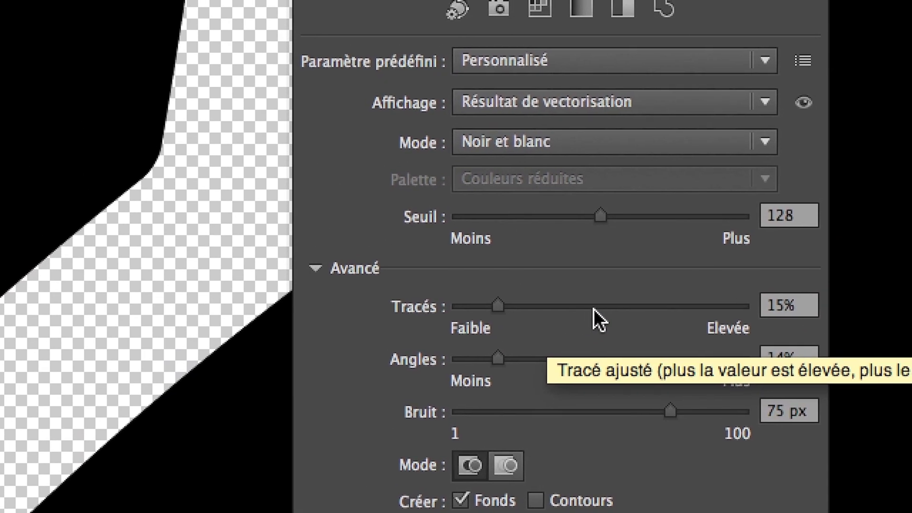
{"action": "left_click_drag", "start_coordinate": [523, 294], "coordinate": [647, 306]}
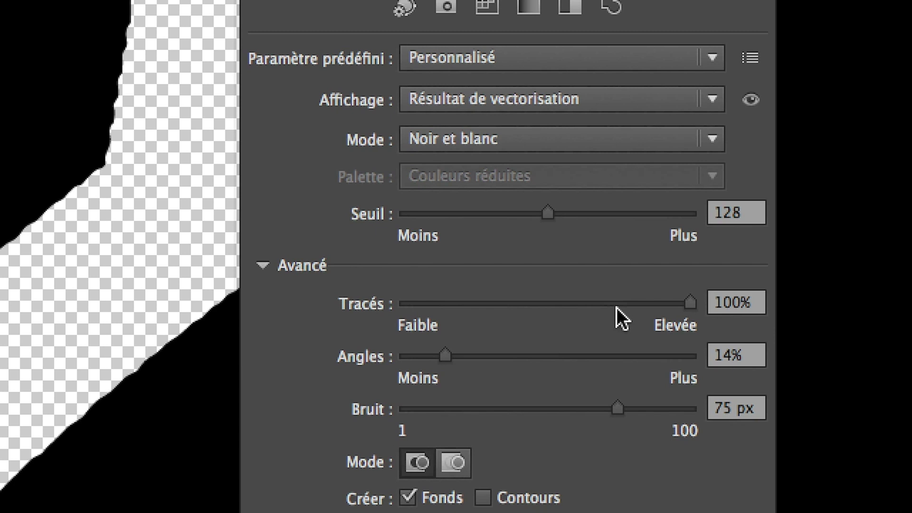
Step: Set Tracés to 75% and Angles to 100%, check the source image, then return to Résultat de vectorisation
{"action": "left_click", "coordinate": [617, 306]}
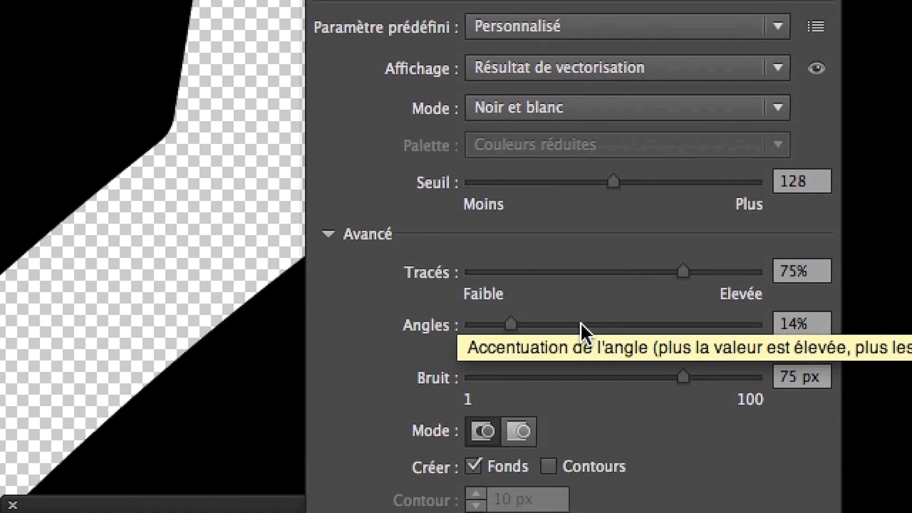
{"action": "left_click_drag", "start_coordinate": [583, 324], "coordinate": [643, 326]}
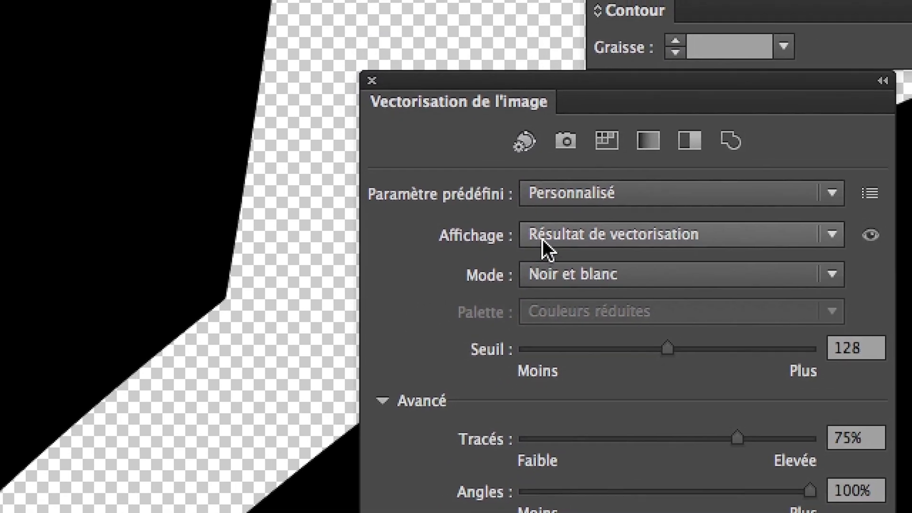
{"action": "left_click", "coordinate": [741, 194]}
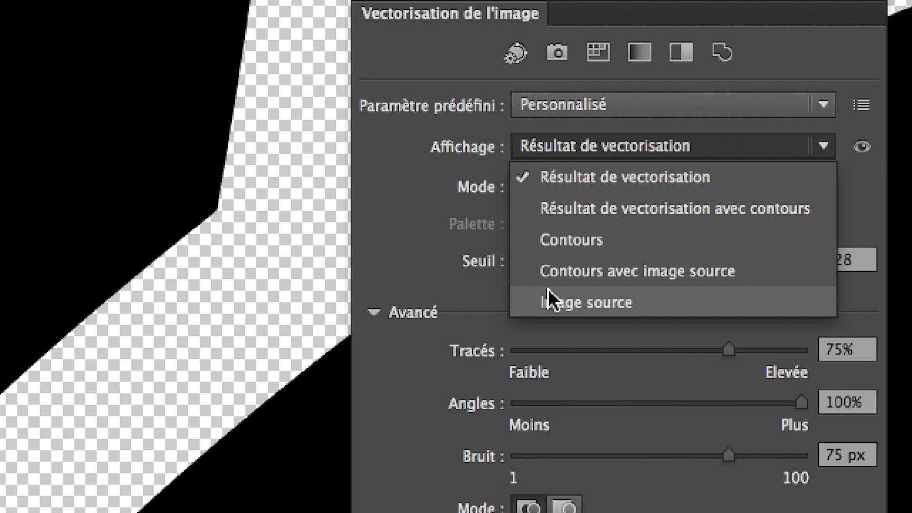
{"action": "left_click", "coordinate": [546, 324]}
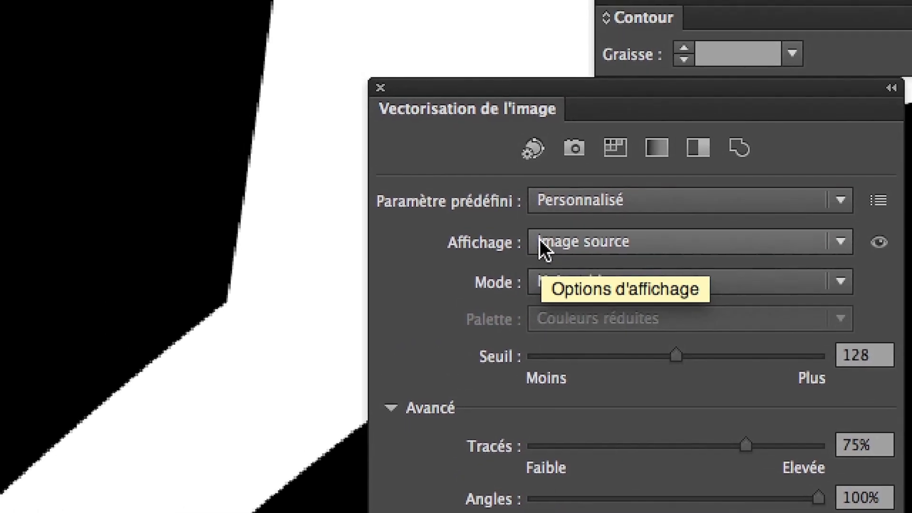
{"action": "left_click", "coordinate": [540, 240]}
{"action": "left_click", "coordinate": [542, 267]}
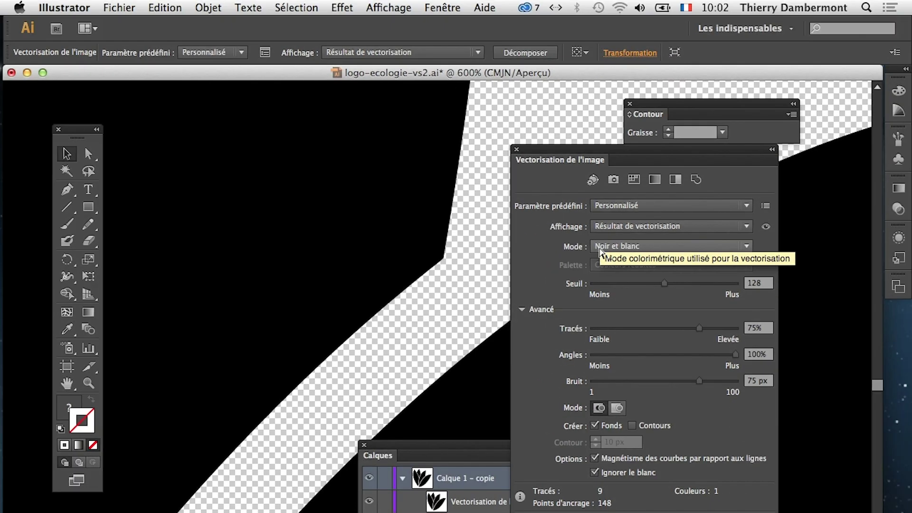
Step: Zoom out to the whole traced logo, collapse Calque 1 - copie and rearrange the panels
{"action": "scroll", "coordinate": [387, 290], "scroll_direction": "down", "scroll_amount": 1}
{"action": "scroll", "coordinate": [388, 291], "scroll_direction": "down", "scroll_amount": 2}
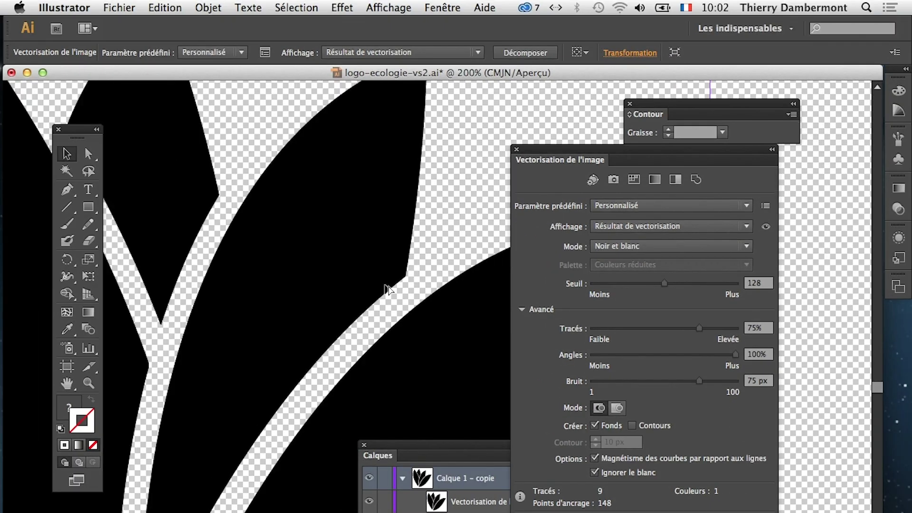
{"action": "scroll", "coordinate": [388, 289], "scroll_direction": "down", "scroll_amount": 1}
{"action": "scroll", "coordinate": [386, 290], "scroll_direction": "down", "scroll_amount": 1}
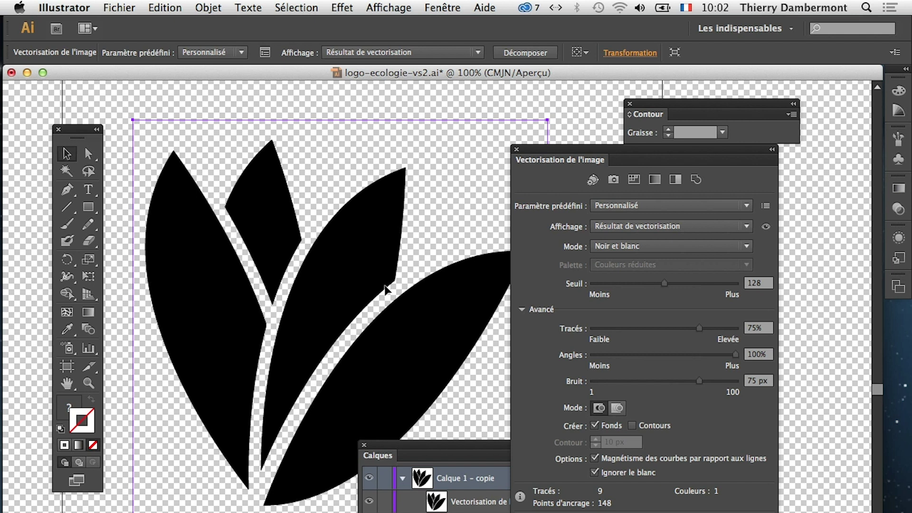
{"action": "left_click_drag", "start_coordinate": [529, 151], "coordinate": [616, 218]}
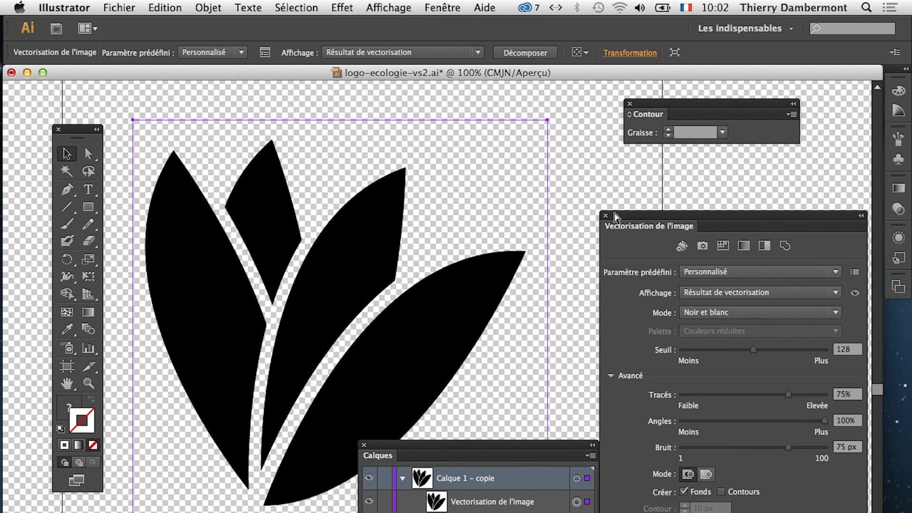
{"action": "left_click", "coordinate": [403, 479]}
{"action": "mouse_move", "coordinate": [416, 455]}
{"action": "left_mouse_down"}
{"action": "mouse_move", "coordinate": [497, 225]}
{"action": "mouse_move", "coordinate": [457, 301]}
{"action": "left_mouse_up"}
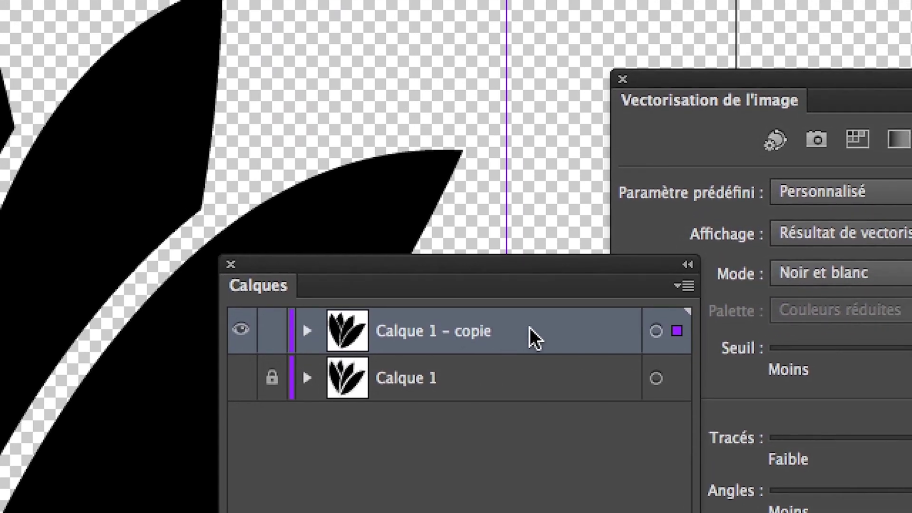
Step: Duplicate Calque 1 - copie, hide and lock it, expand Calque 1 - copie 2 and enlarge the Calques panel
{"action": "left_click_drag", "start_coordinate": [531, 326], "coordinate": [562, 406]}
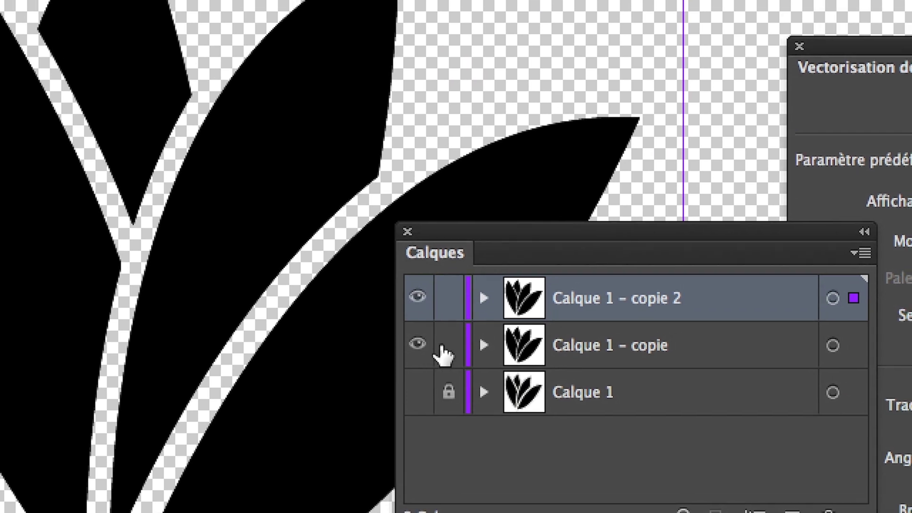
{"action": "left_click", "coordinate": [446, 349]}
{"action": "left_click", "coordinate": [418, 346]}
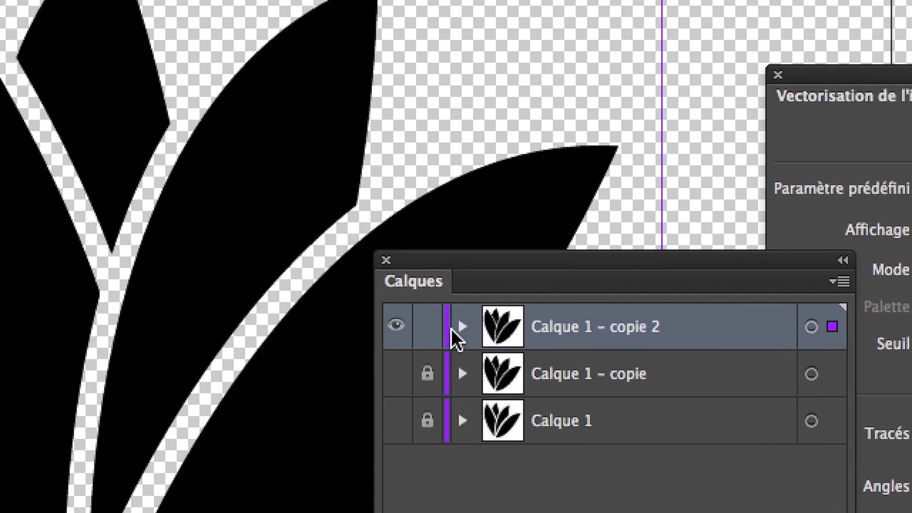
{"action": "left_click", "coordinate": [455, 327]}
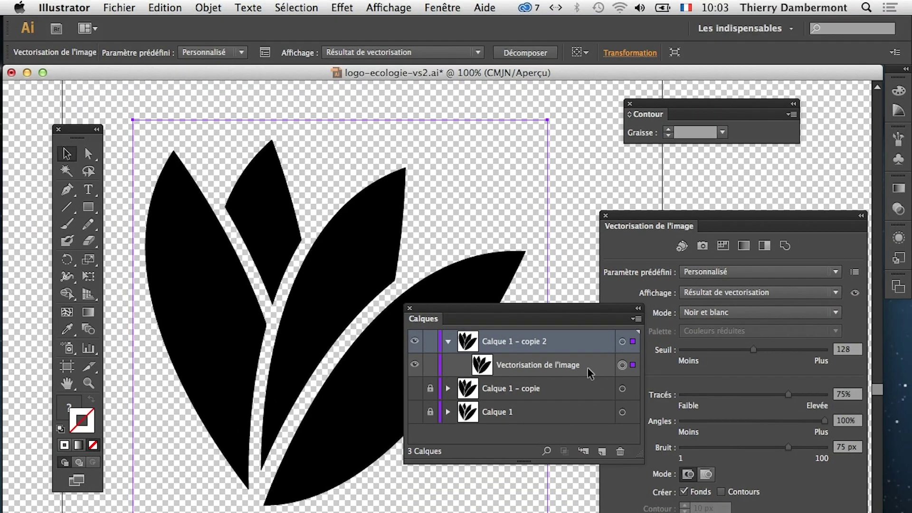
{"action": "left_click_drag", "start_coordinate": [541, 314], "coordinate": [576, 180]}
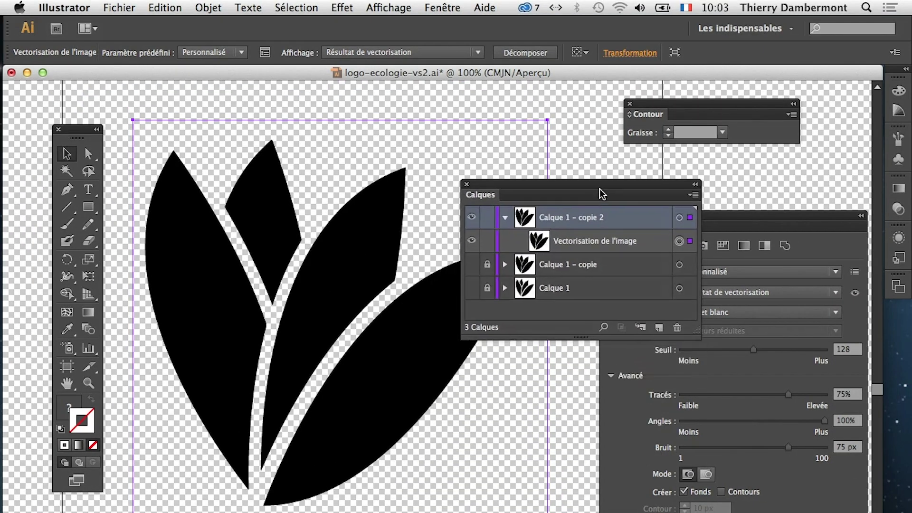
{"action": "left_click_drag", "start_coordinate": [674, 319], "coordinate": [692, 394]}
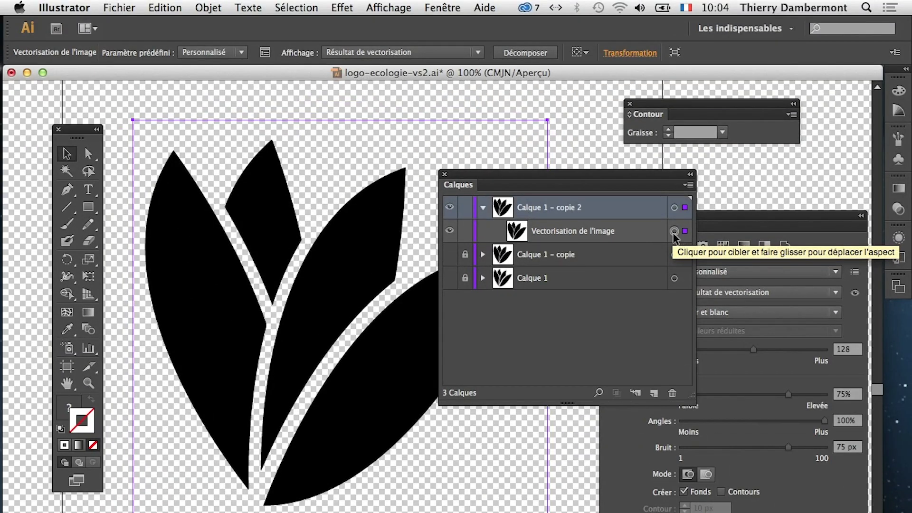
Step: Expand the leaf trace into paths, delete its <Tracé transparent> background path, and deselect
{"action": "left_click", "coordinate": [208, 8]}
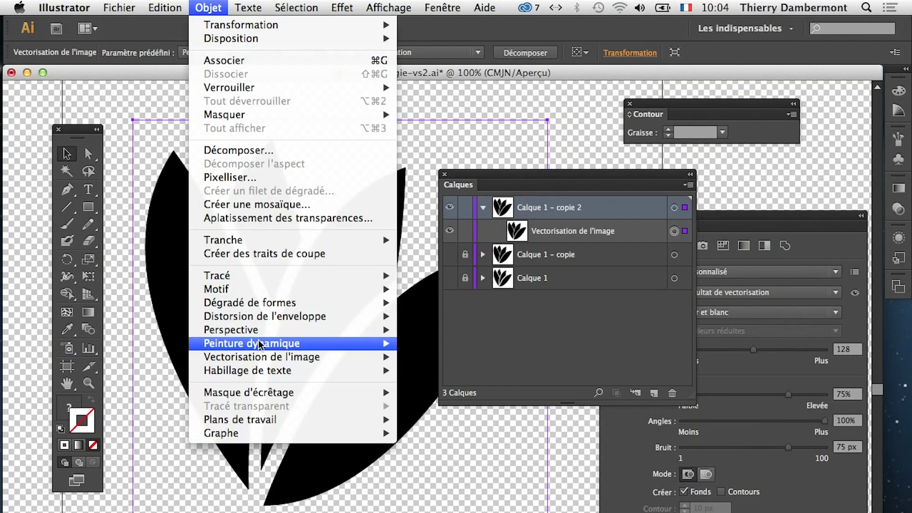
{"action": "mouse_move", "coordinate": [262, 357]}
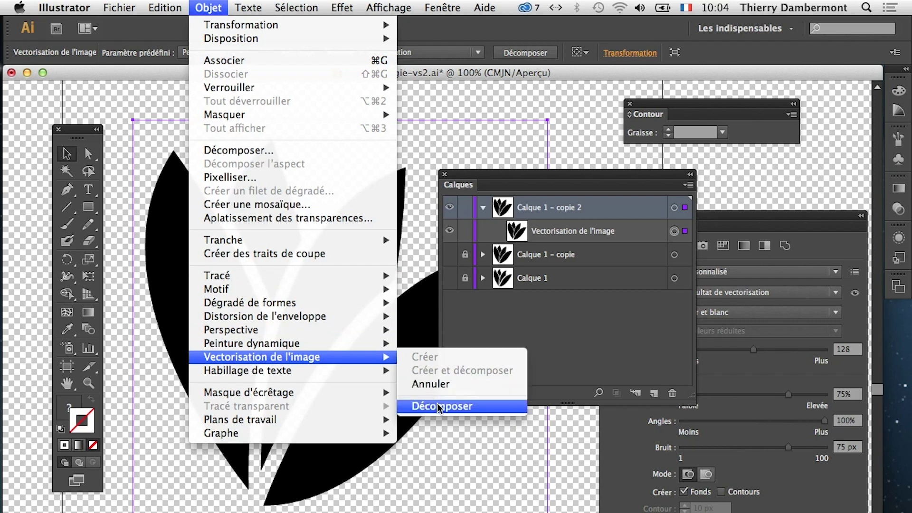
{"action": "left_click", "coordinate": [438, 406]}
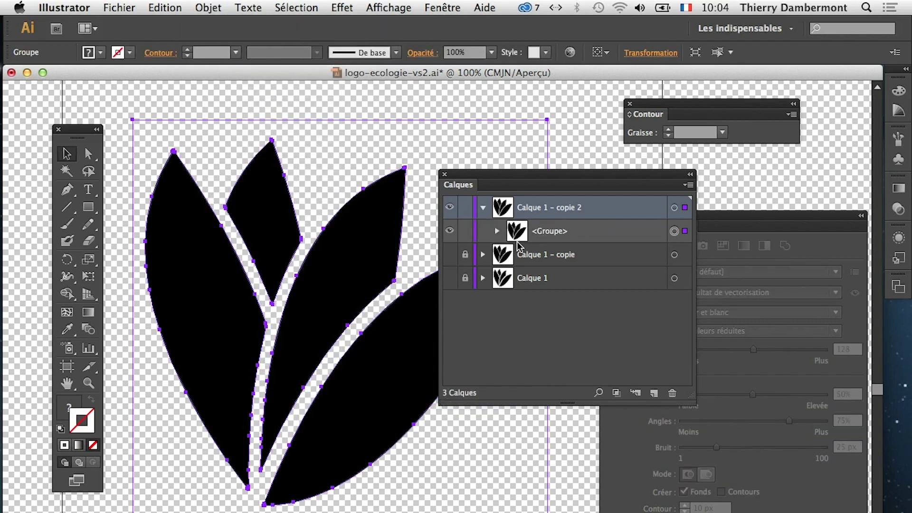
{"action": "left_click", "coordinate": [498, 232]}
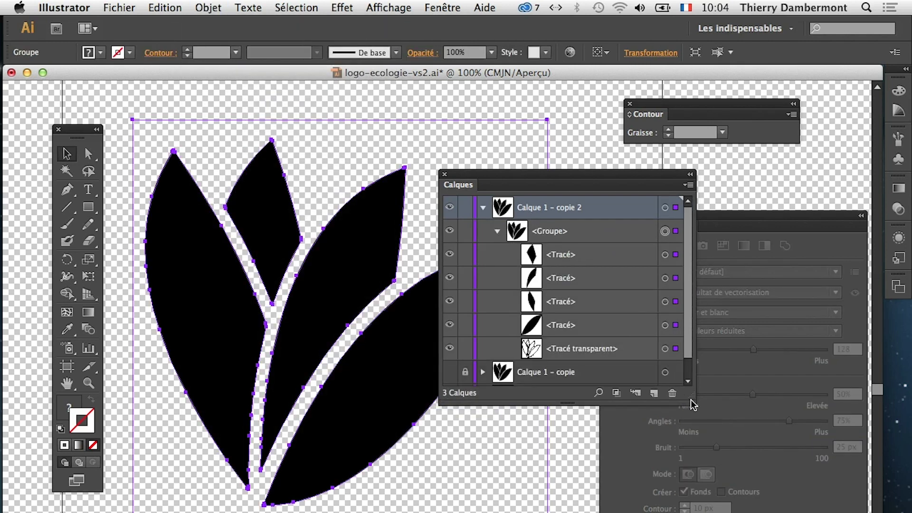
{"action": "left_click_drag", "start_coordinate": [691, 399], "coordinate": [751, 468]}
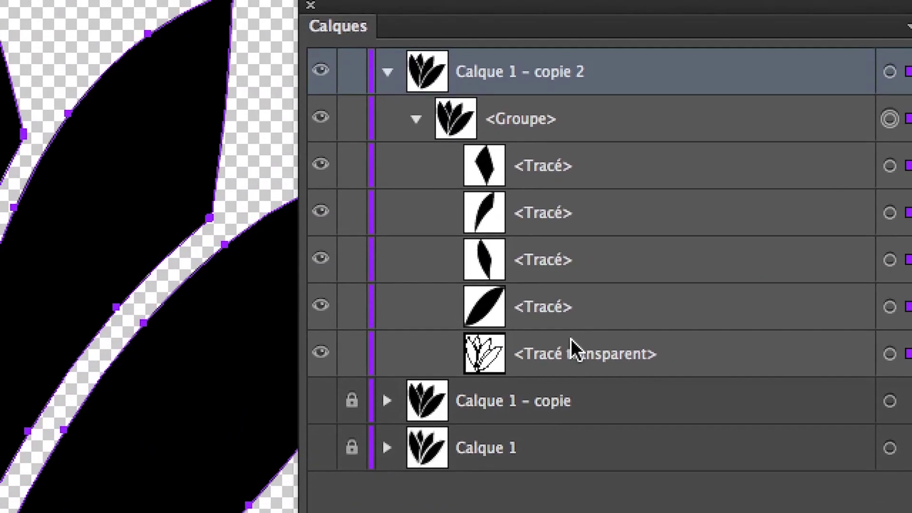
{"action": "left_click", "coordinate": [576, 347]}
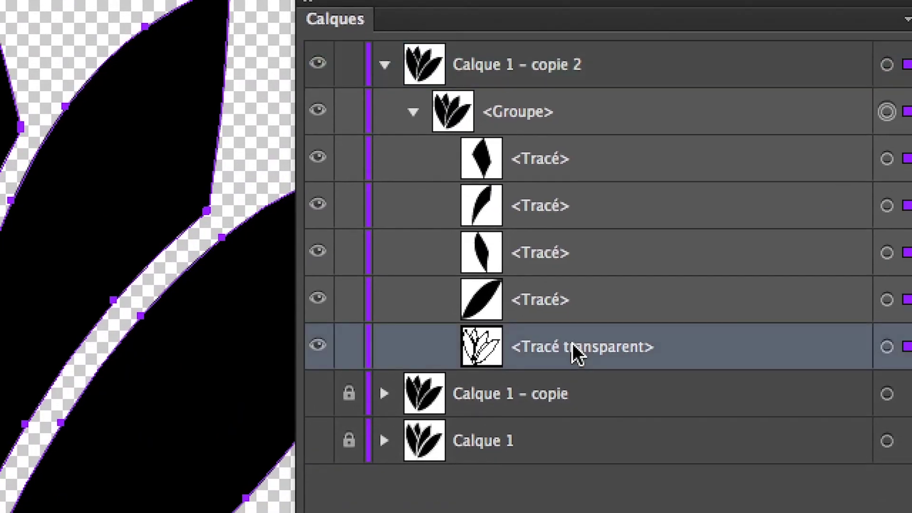
{"action": "mouse_move", "coordinate": [572, 343]}
{"action": "left_mouse_down"}
{"action": "mouse_move", "coordinate": [684, 420]}
{"action": "mouse_move", "coordinate": [678, 457]}
{"action": "left_mouse_up"}
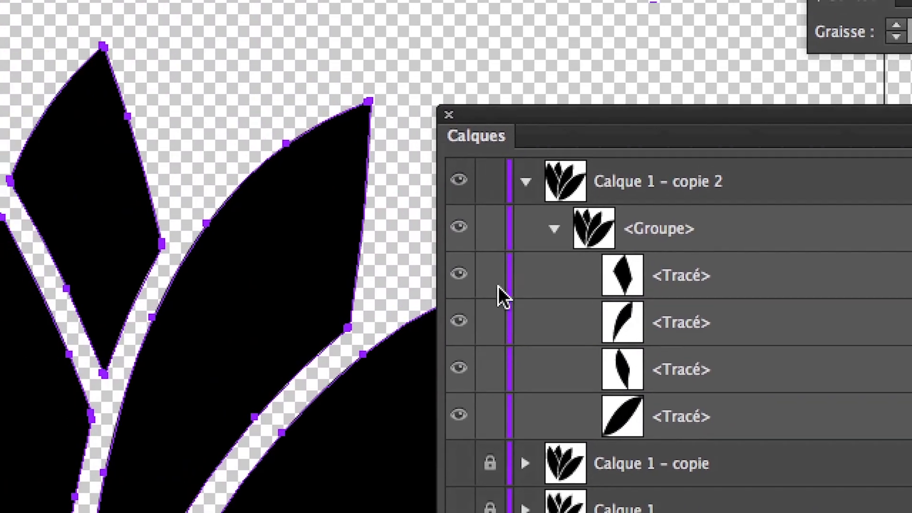
{"action": "key", "text": "ctrl+shift+a"}
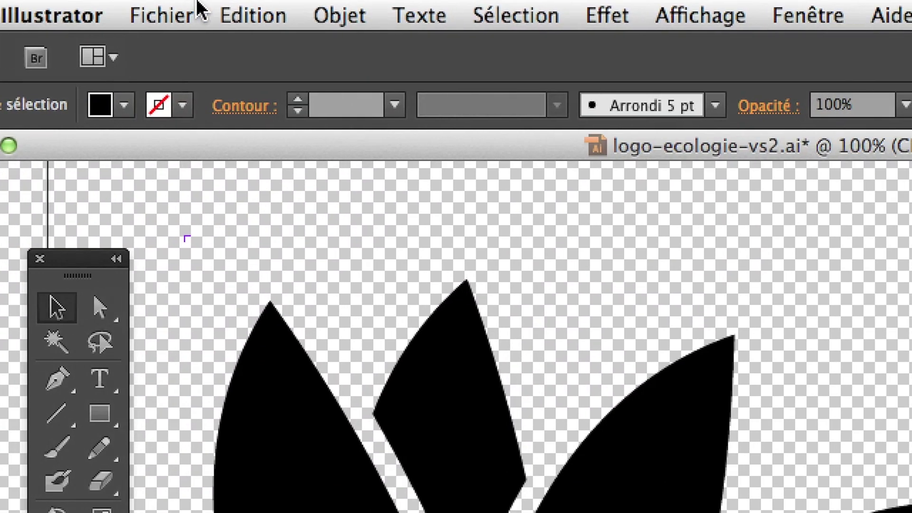
Step: Save the logo as logo-ecologie-vs-par-pixellisation-puis-vectorisation.ai
{"action": "left_click", "coordinate": [199, 7]}
{"action": "left_click", "coordinate": [214, 88]}
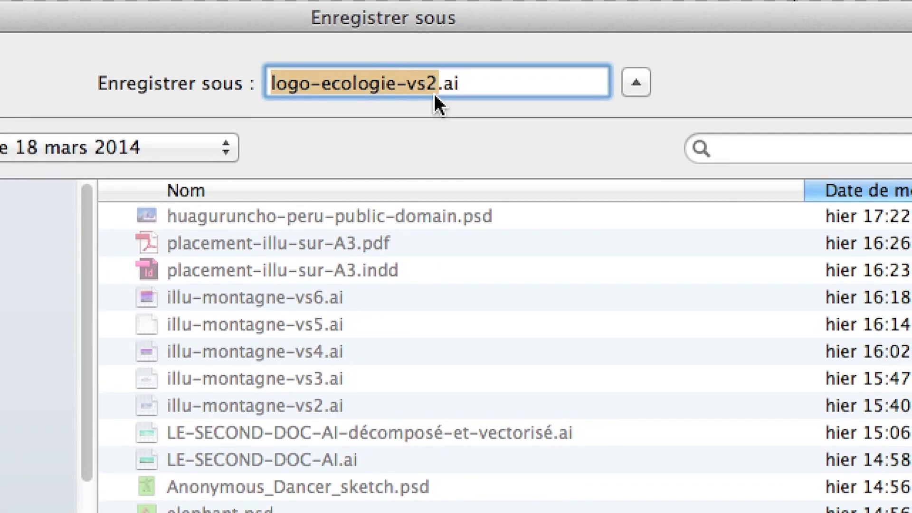
{"action": "left_click", "coordinate": [435, 94]}
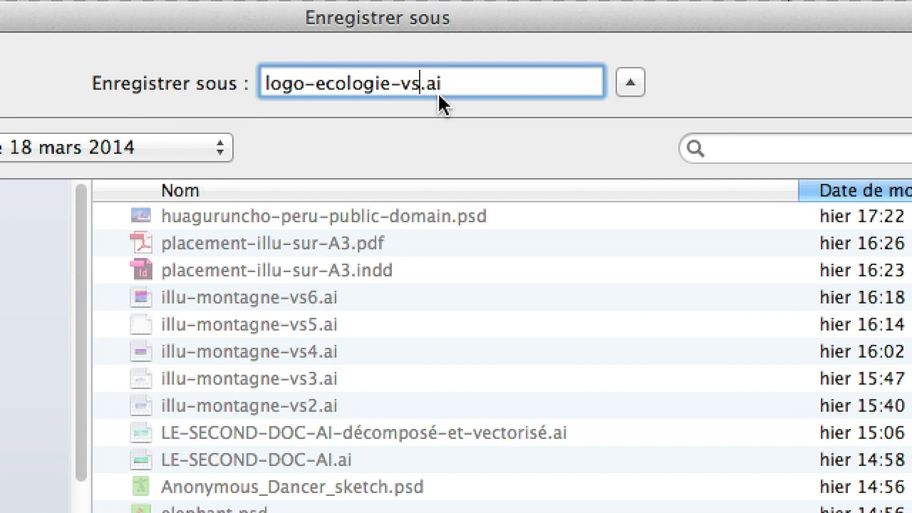
{"action": "type", "text": "-"}
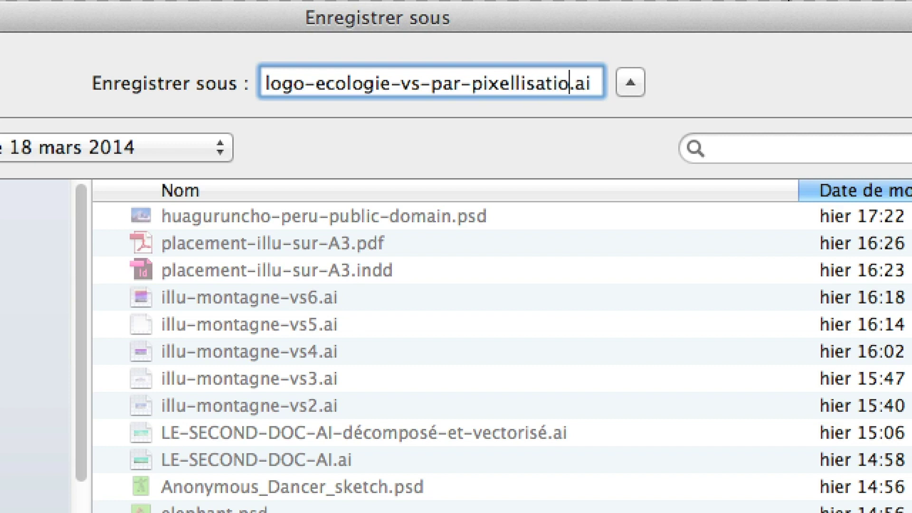
{"action": "type", "text": "puis-ve"}
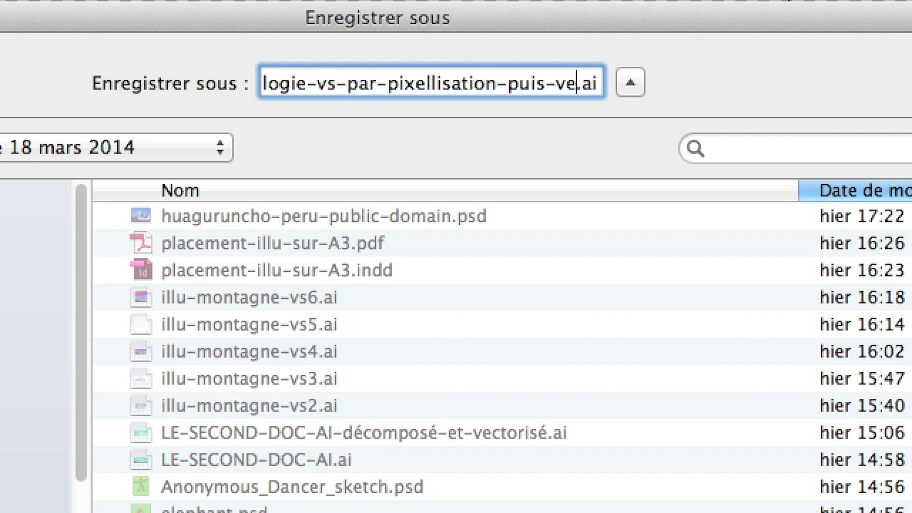
{"action": "type", "text": "ctorisation"}
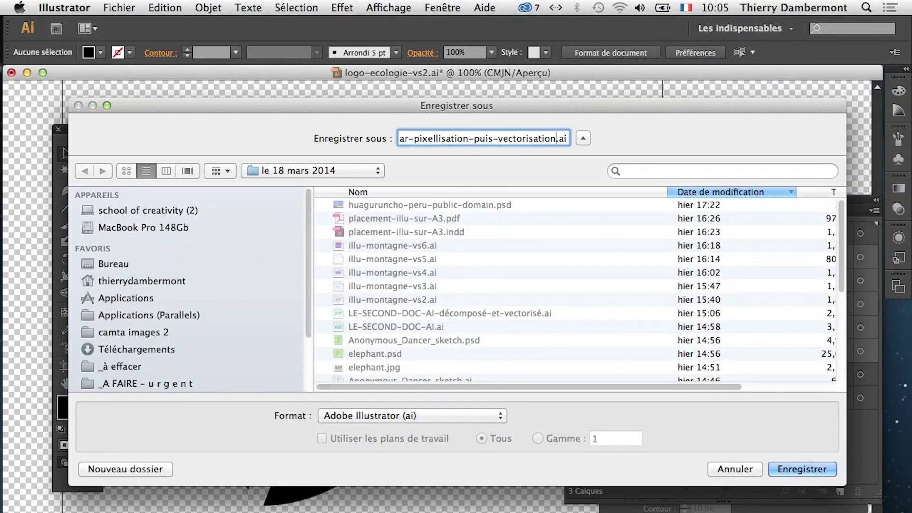
{"action": "key", "text": "Return"}
{"action": "key", "text": "Return"}
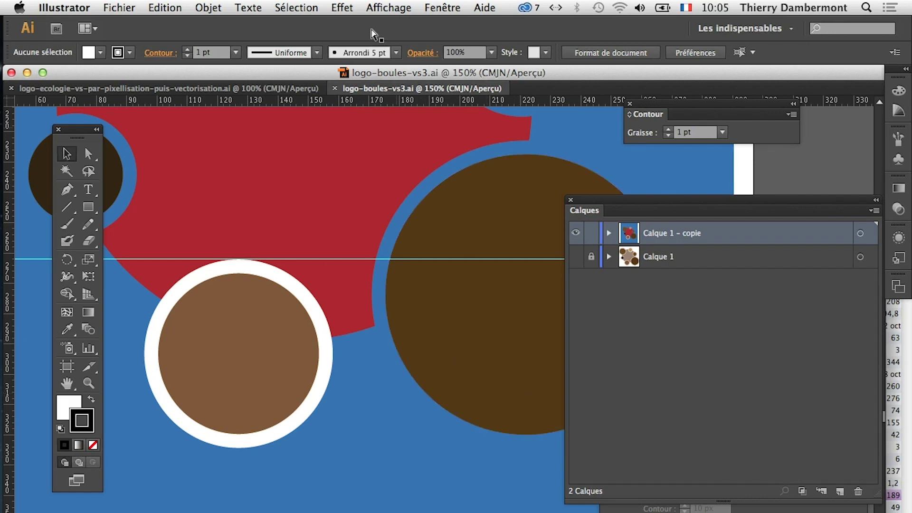
Step: Hide the guides on logo-boules-vs3.ai so the whole artboard is visible
{"action": "left_click", "coordinate": [378, 7]}
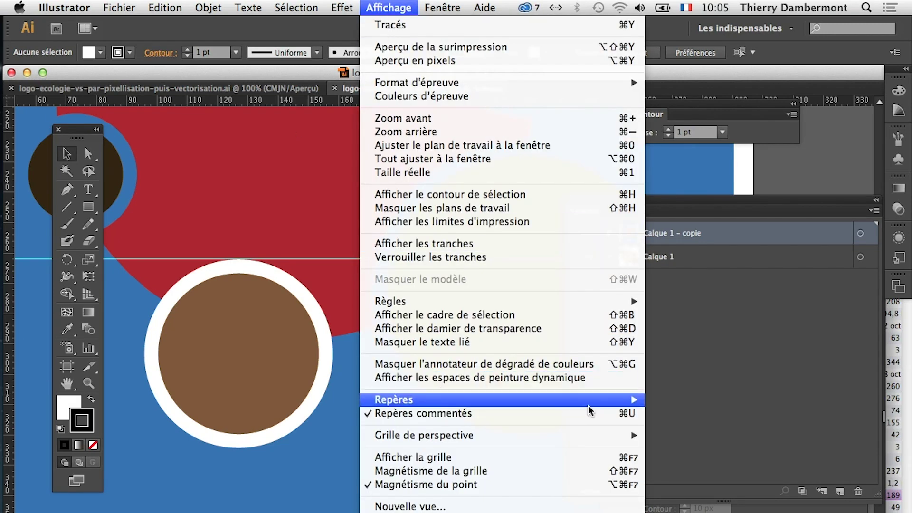
{"action": "mouse_move", "coordinate": [498, 400]}
{"action": "left_click", "coordinate": [665, 401]}
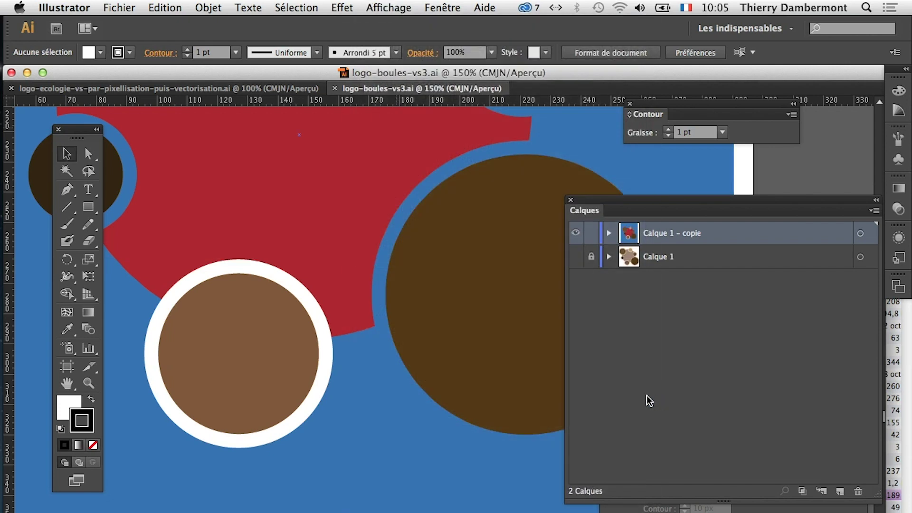
{"action": "scroll", "coordinate": [402, 328], "scroll_direction": "down", "scroll_amount": 2}
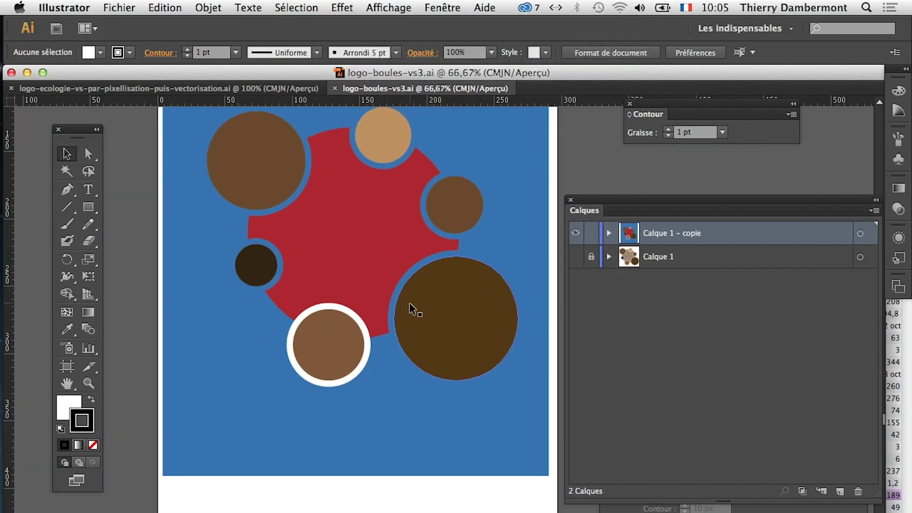
{"action": "scroll", "coordinate": [411, 309], "scroll_direction": "up", "scroll_amount": 3}
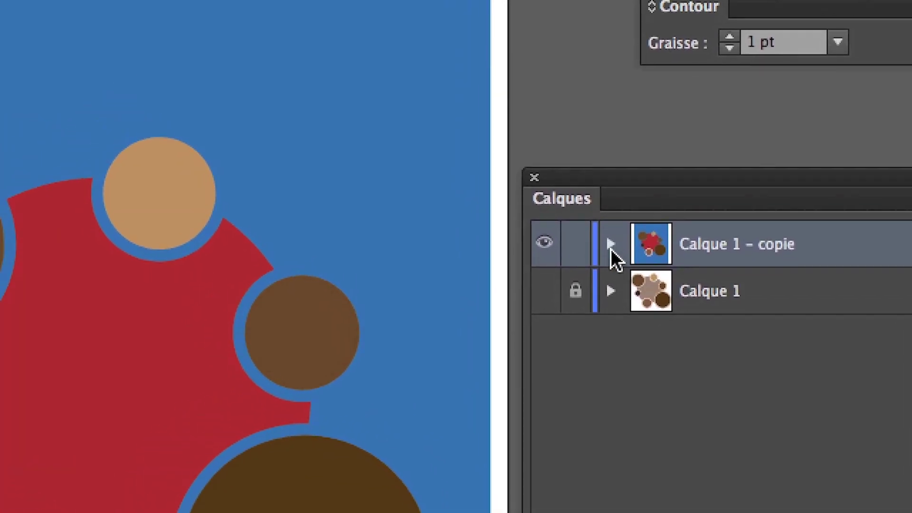
Step: Inspect Calque 1 - copie's contents, selecting the brown circle and the red shape
{"action": "left_click", "coordinate": [610, 248]}
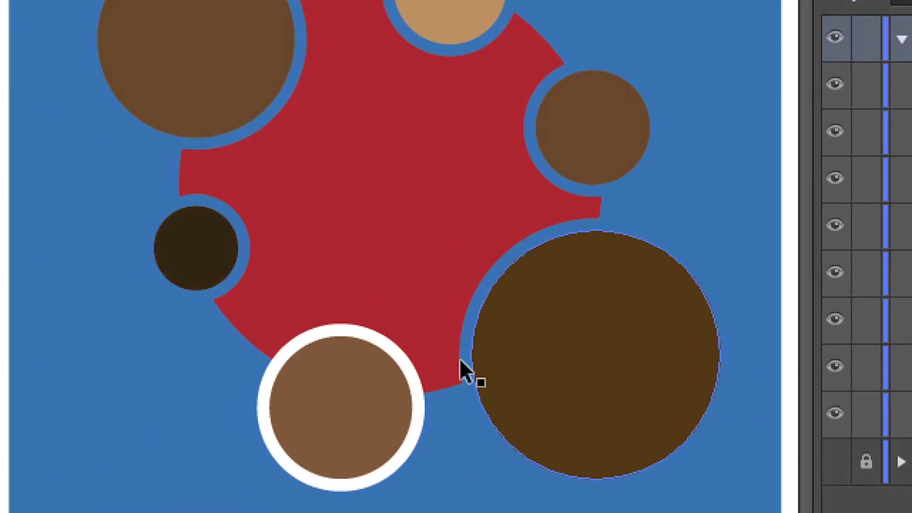
{"action": "left_click", "coordinate": [437, 372]}
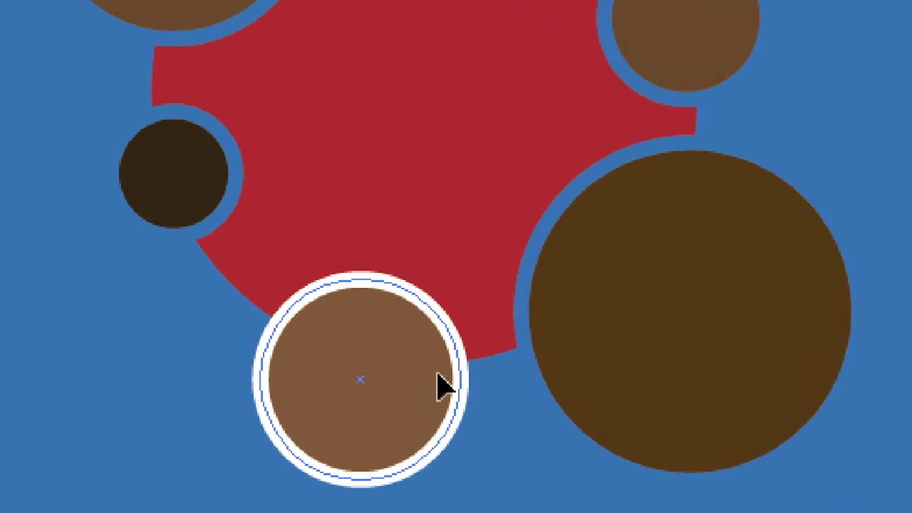
{"action": "left_click", "coordinate": [432, 326]}
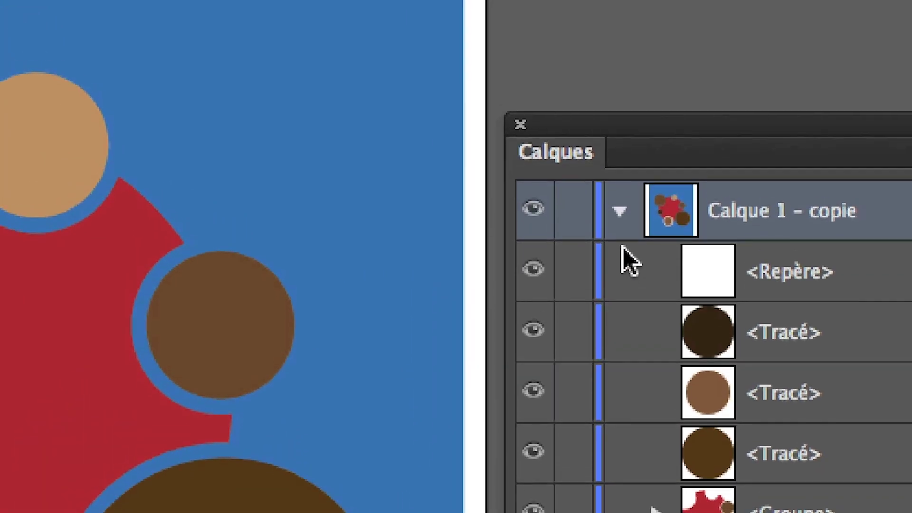
{"action": "left_click", "coordinate": [583, 133]}
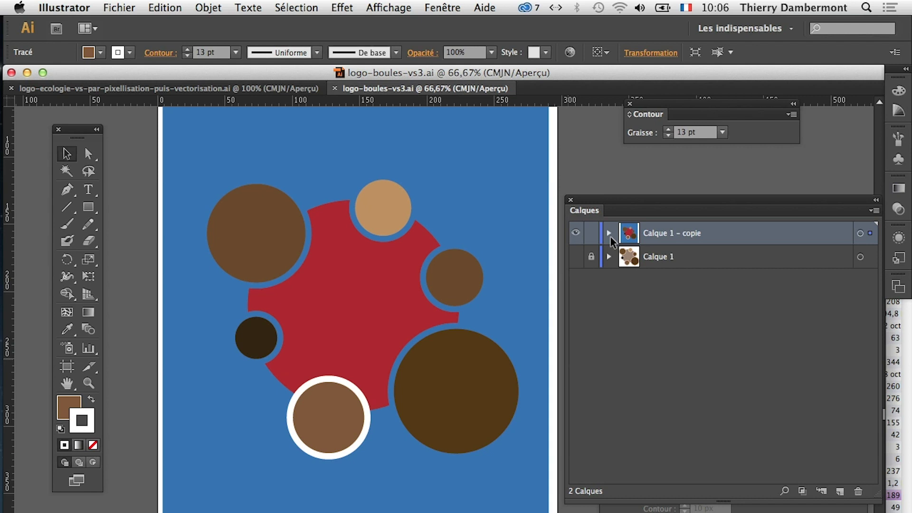
Step: Close logo-boules-vs3.ai and hide the transparency checkerboard behind the leaf logo
{"action": "left_click", "coordinate": [334, 89]}
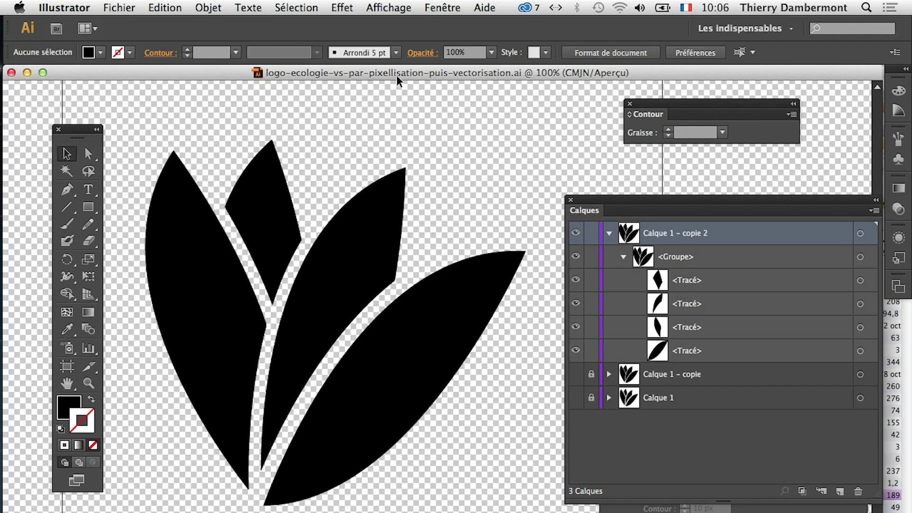
{"action": "left_click", "coordinate": [387, 7]}
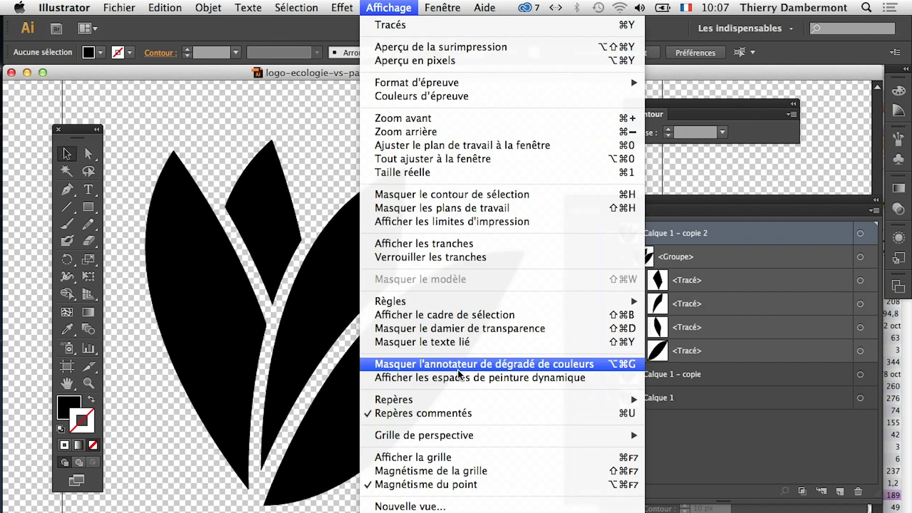
{"action": "left_click", "coordinate": [467, 329]}
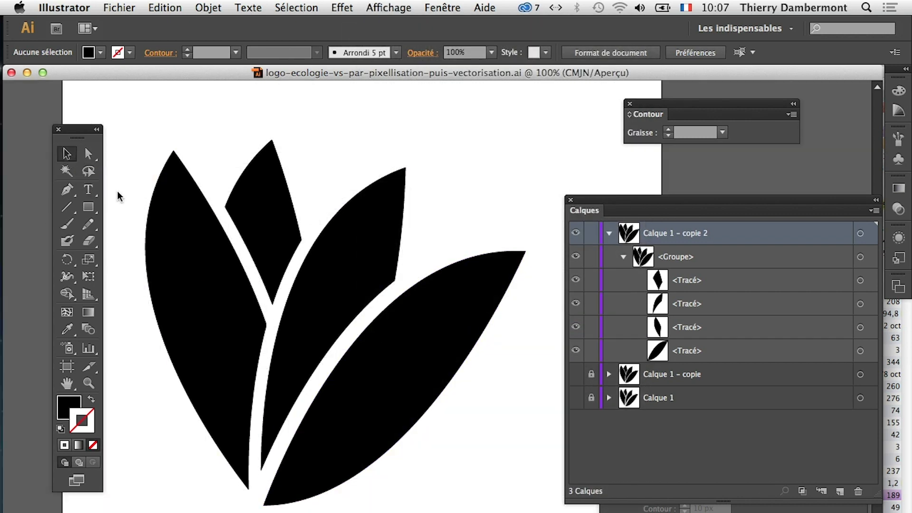
Step: Select the leaf group, then target the first and second leaf paths individually in Calques
{"action": "left_click", "coordinate": [171, 227]}
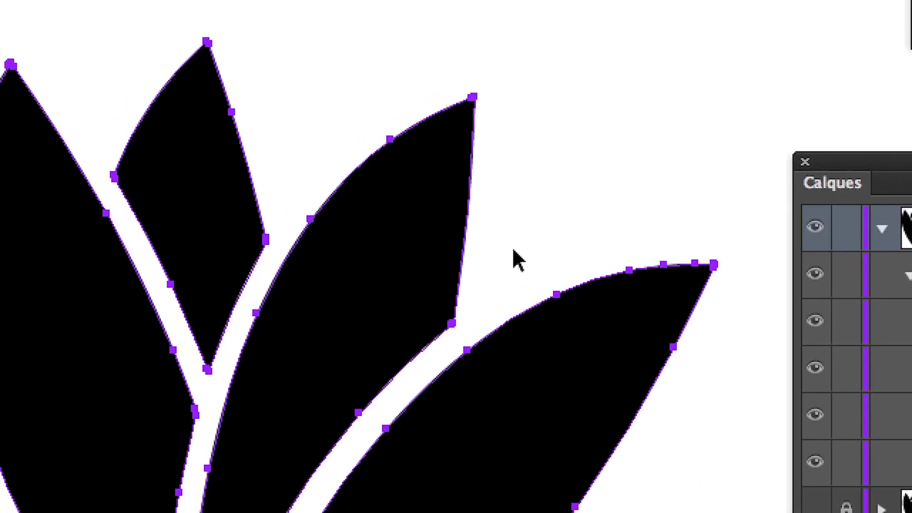
{"action": "left_click", "coordinate": [448, 257]}
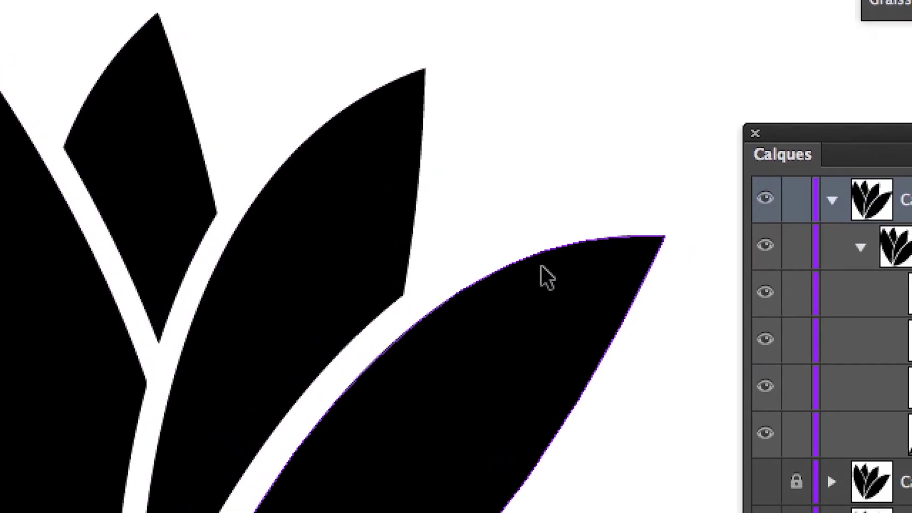
{"action": "left_click", "coordinate": [542, 274]}
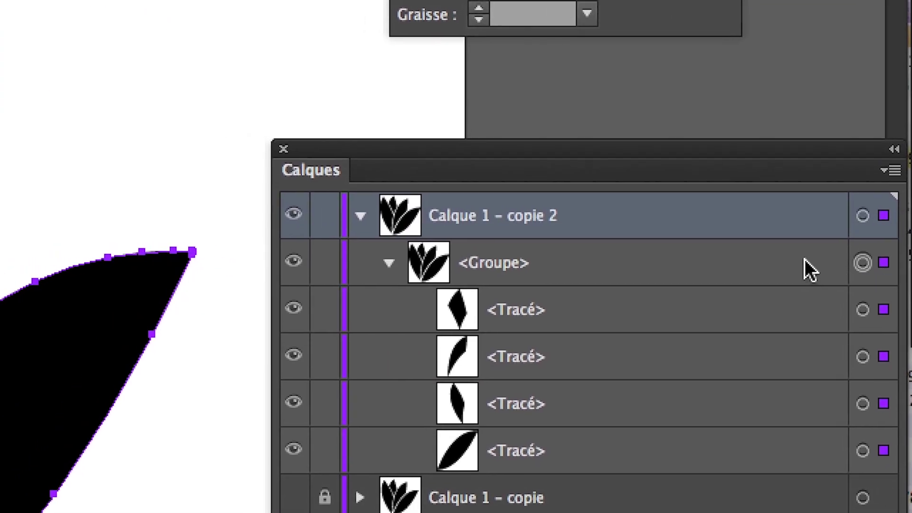
{"action": "left_click", "coordinate": [827, 269]}
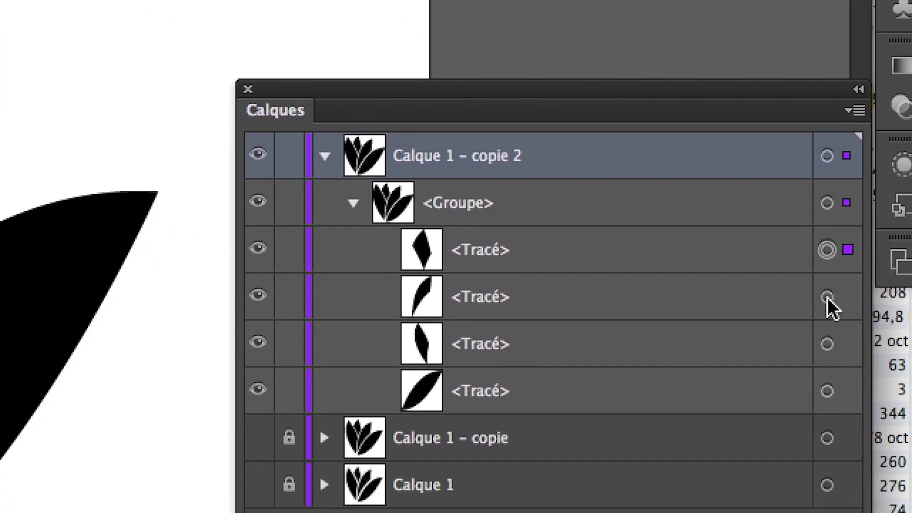
{"action": "left_click", "coordinate": [827, 313]}
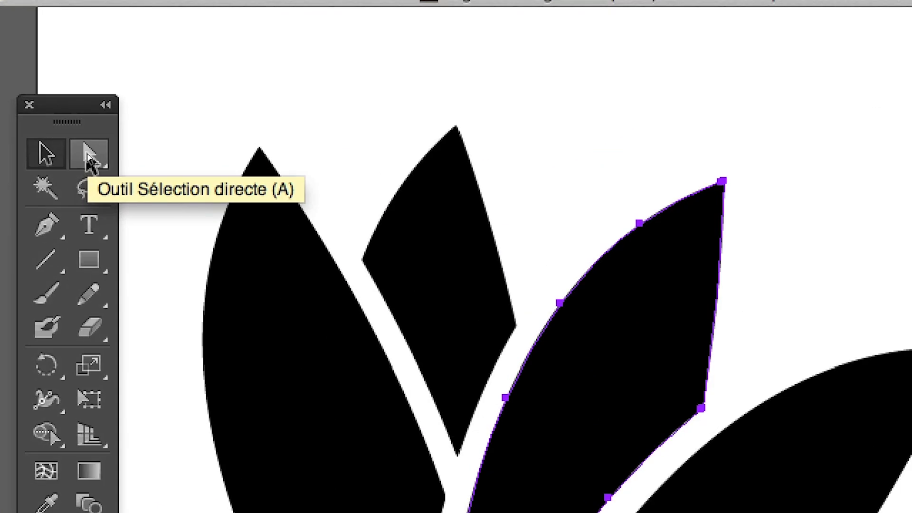
Step: Use the group selection tool to pick individual leaves, ending on the wide lower-right leaf
{"action": "left_click", "coordinate": [87, 155]}
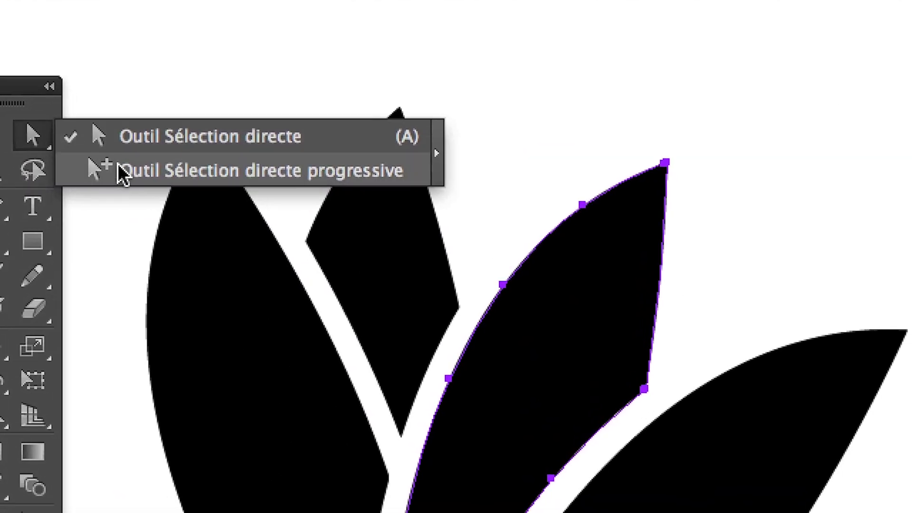
{"action": "left_click", "coordinate": [119, 174]}
{"action": "left_click", "coordinate": [122, 142]}
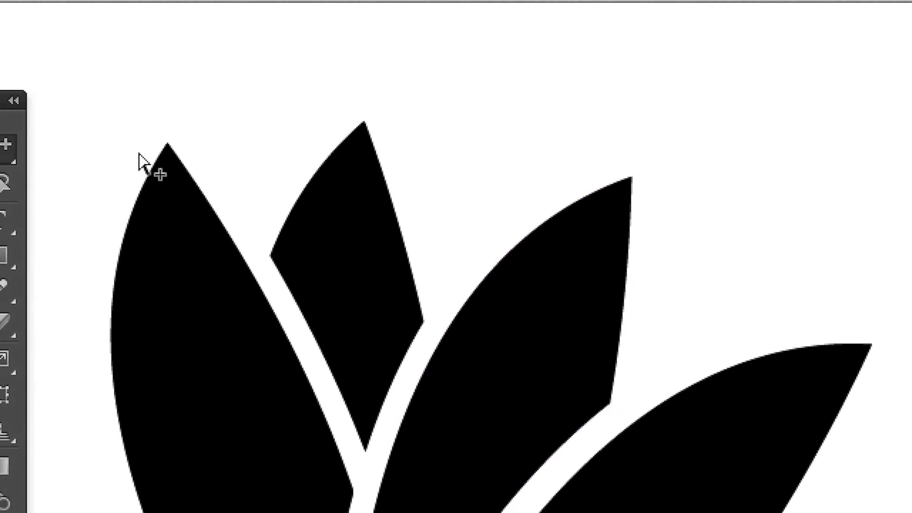
{"action": "left_click", "coordinate": [204, 248]}
{"action": "left_click", "coordinate": [198, 201]}
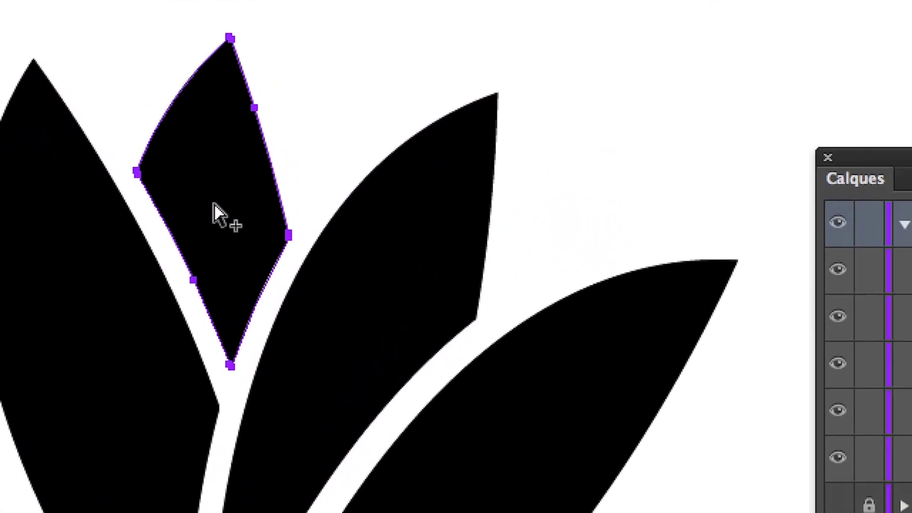
{"action": "left_click", "coordinate": [305, 306]}
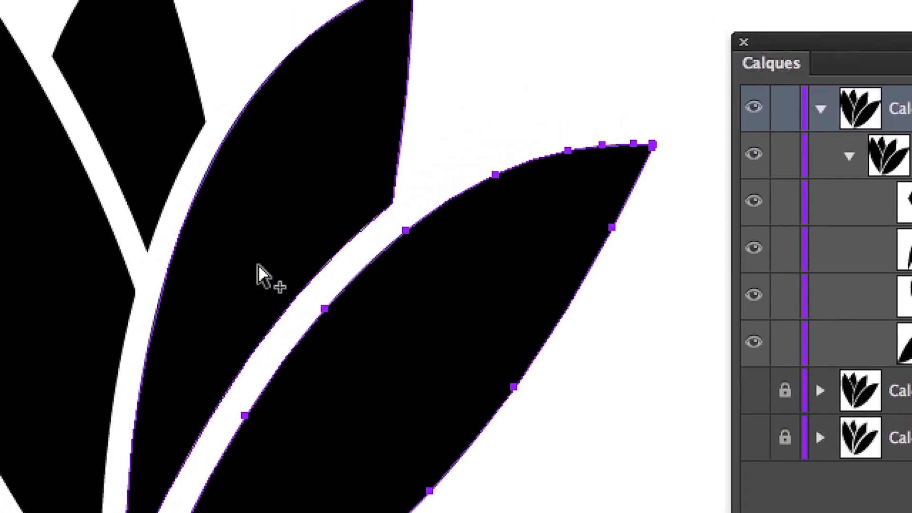
{"action": "left_click", "coordinate": [261, 275]}
{"action": "left_click", "coordinate": [214, 230]}
{"action": "left_click", "coordinate": [167, 234]}
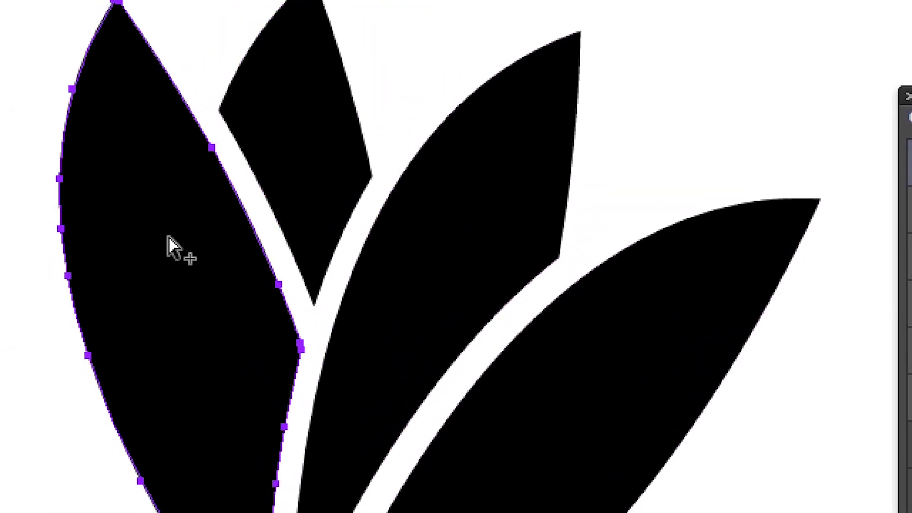
{"action": "left_click", "coordinate": [221, 236]}
{"action": "left_click", "coordinate": [246, 235]}
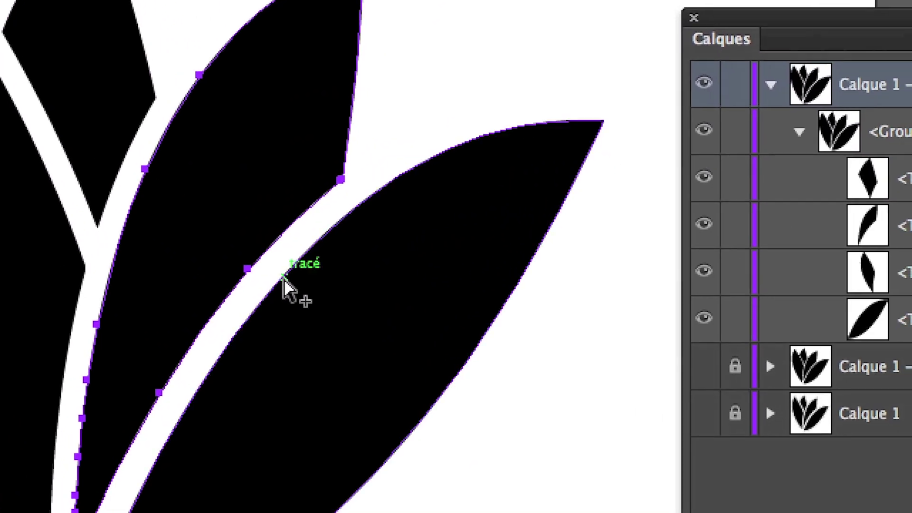
{"action": "left_click", "coordinate": [356, 375]}
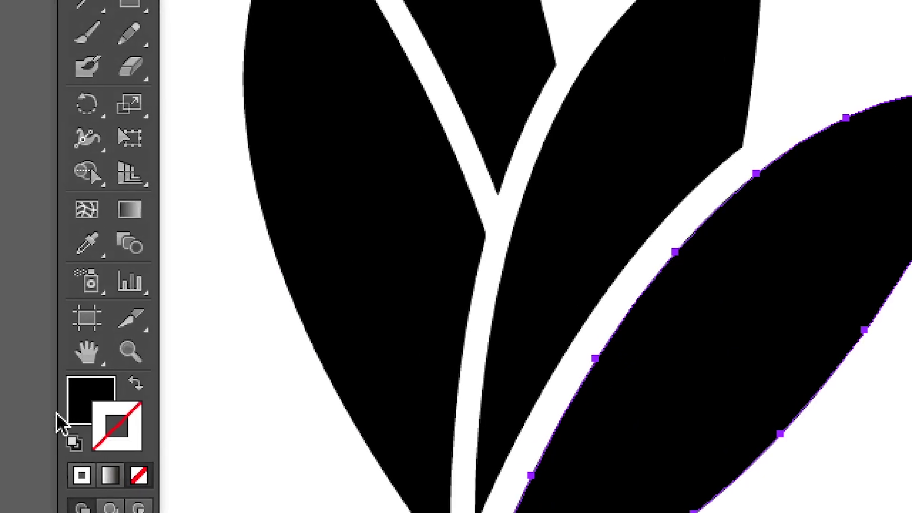
Step: Make Fill active, move the Calques panel aside, and close the Vectorisation de l'image panel
{"action": "left_click", "coordinate": [64, 416]}
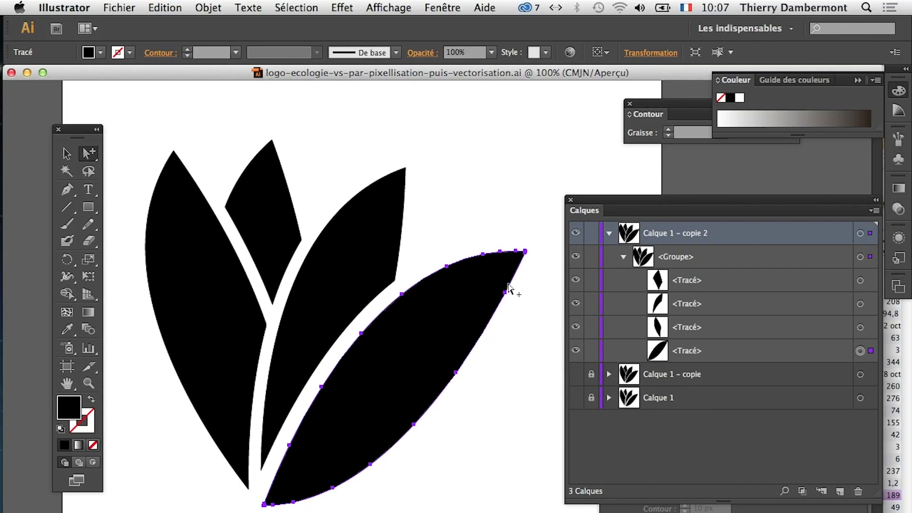
{"action": "left_click_drag", "start_coordinate": [810, 205], "coordinate": [658, 509]}
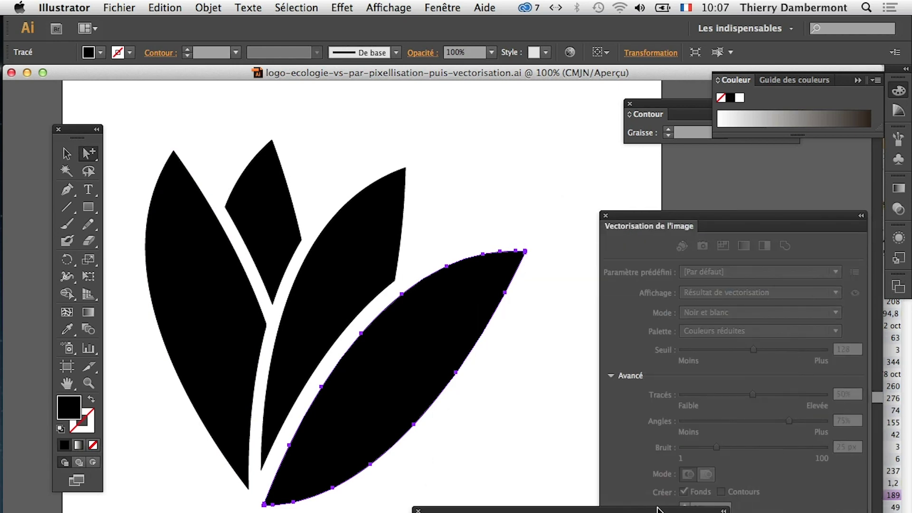
{"action": "left_click", "coordinate": [606, 215]}
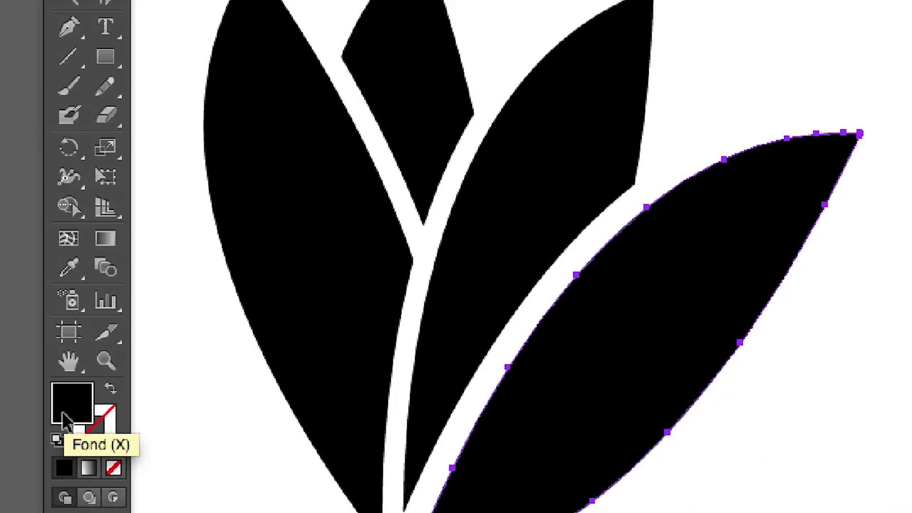
{"action": "left_click", "coordinate": [441, 7]}
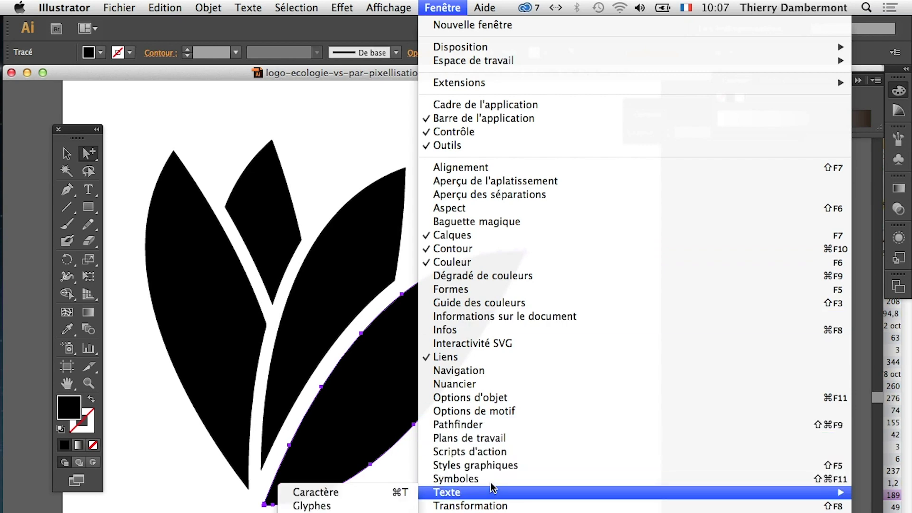
Step: Place the Nuancier panel beside the logo and enlarge it to show more swatches
{"action": "left_click", "coordinate": [484, 385]}
{"action": "mouse_move", "coordinate": [646, 142]}
{"action": "left_mouse_down"}
{"action": "mouse_move", "coordinate": [583, 167]}
{"action": "mouse_move", "coordinate": [547, 210]}
{"action": "left_mouse_up"}
{"action": "left_click_drag", "start_coordinate": [679, 103], "coordinate": [543, 97]}
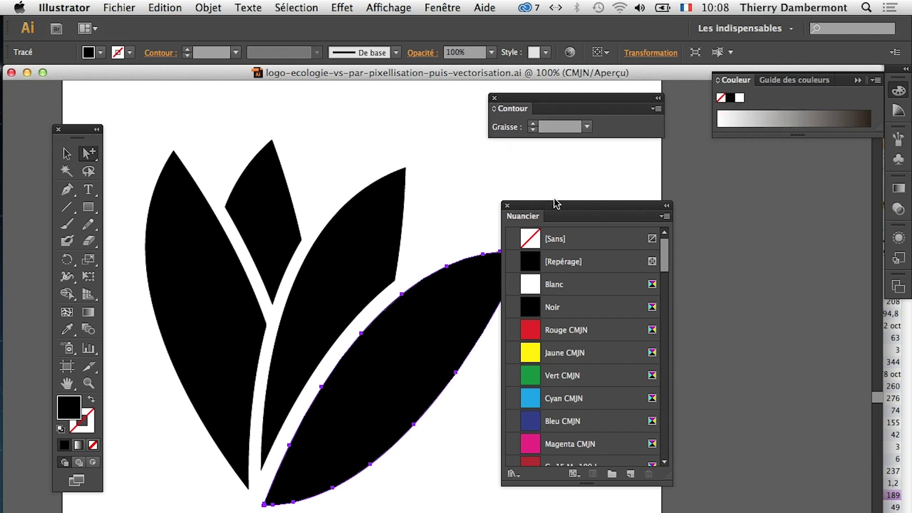
{"action": "left_click_drag", "start_coordinate": [565, 206], "coordinate": [655, 184]}
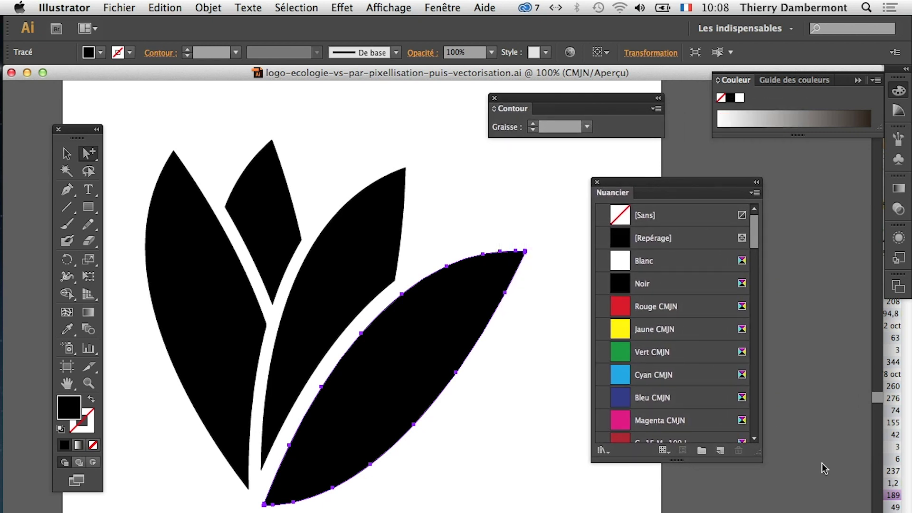
{"action": "left_click_drag", "start_coordinate": [760, 459], "coordinate": [771, 512]}
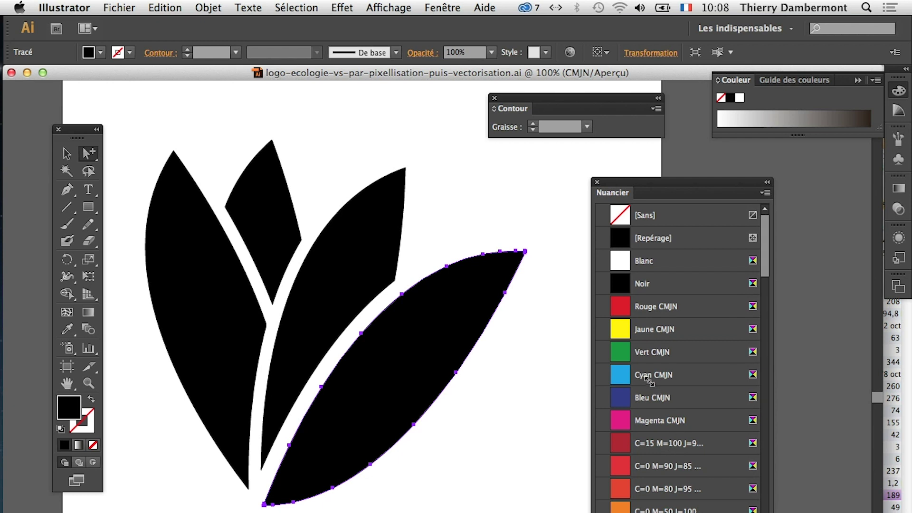
{"action": "scroll", "coordinate": [651, 378], "scroll_direction": "down", "scroll_amount": 1}
{"action": "scroll", "coordinate": [660, 378], "scroll_direction": "down", "scroll_amount": 5}
Step: Fill the right leaf blue (C=100 M=95 J=5), middle purple (C=75 M=100 J=0), top leaf grey-brown
{"action": "left_click", "coordinate": [659, 424]}
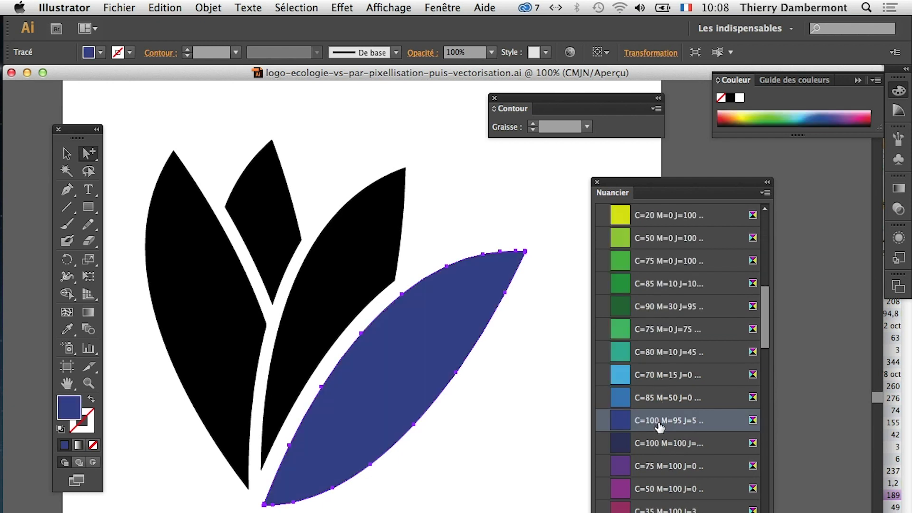
{"action": "left_click", "coordinate": [347, 297]}
{"action": "left_click", "coordinate": [657, 463]}
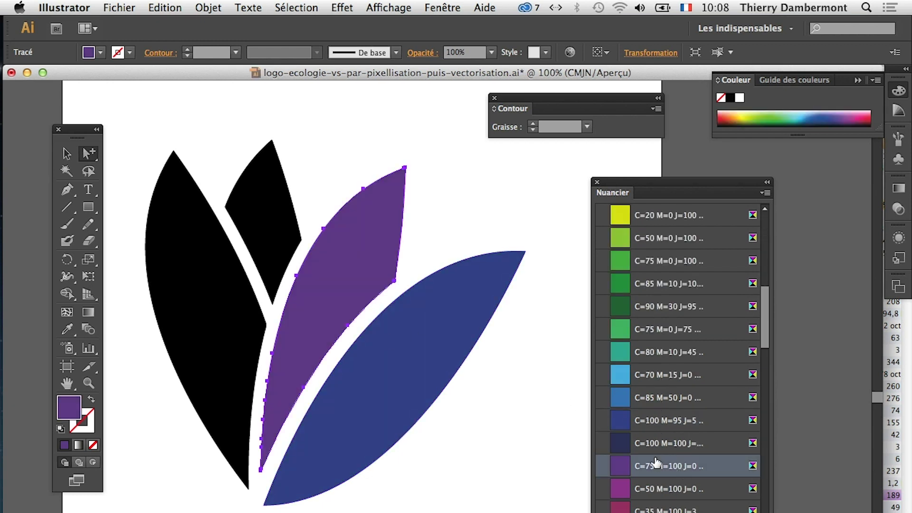
{"action": "left_click", "coordinate": [256, 233]}
{"action": "scroll", "coordinate": [670, 423], "scroll_direction": "down", "scroll_amount": 5}
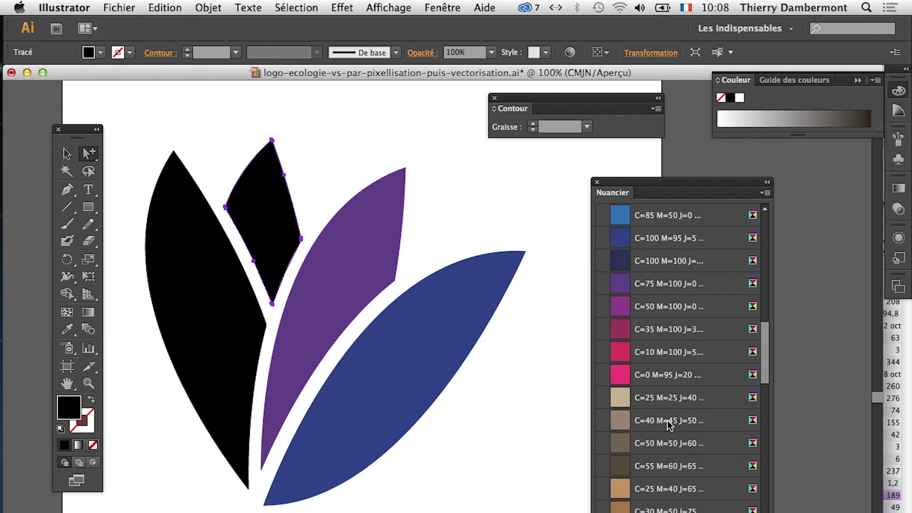
{"action": "left_click", "coordinate": [667, 442]}
Step: Fill the large left leaf dark brown and deselect the recoloured leaves
{"action": "left_click", "coordinate": [257, 336]}
{"action": "scroll", "coordinate": [719, 507], "scroll_direction": "down", "scroll_amount": 5}
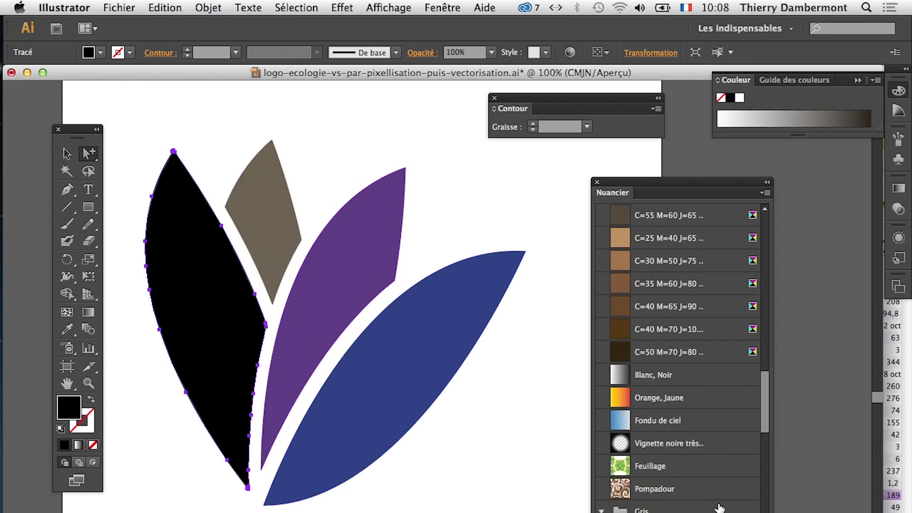
{"action": "left_click", "coordinate": [661, 338]}
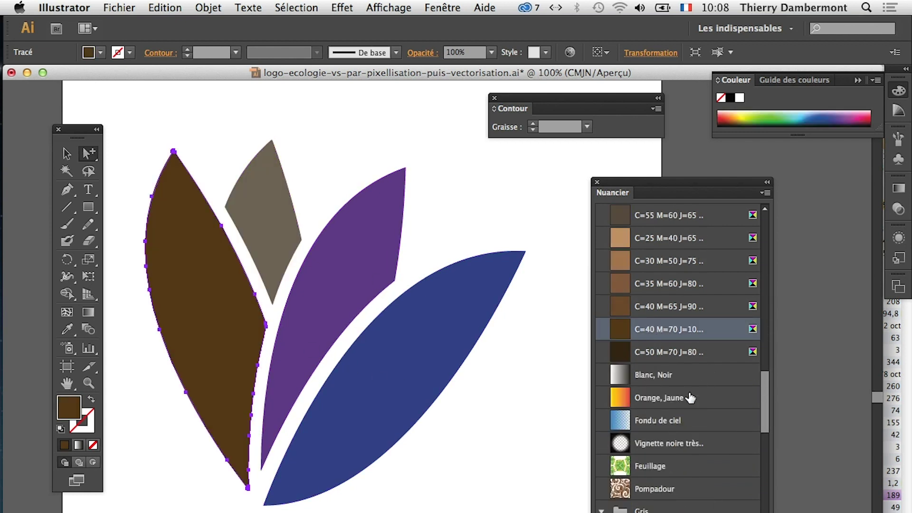
{"action": "left_click", "coordinate": [487, 423]}
{"action": "scroll", "coordinate": [278, 215], "scroll_direction": "up", "scroll_amount": 1}
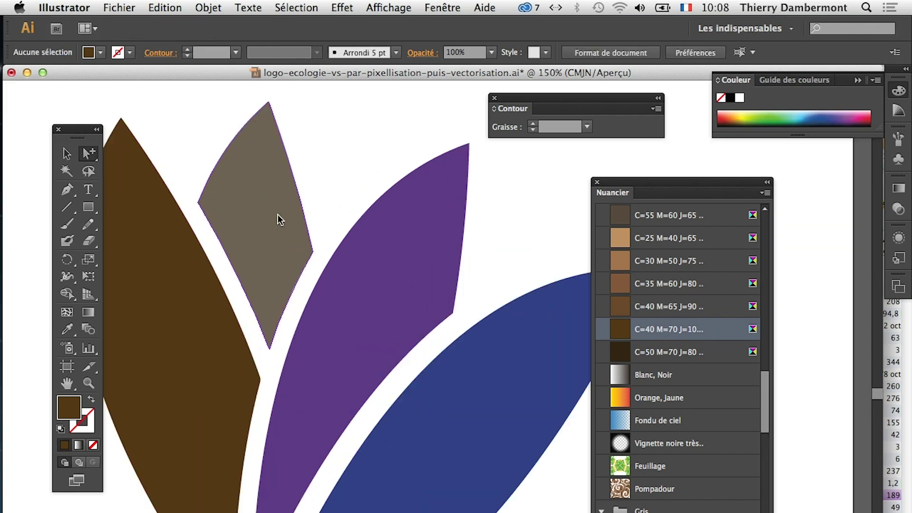
{"action": "scroll", "coordinate": [281, 220], "scroll_direction": "down", "scroll_amount": 1}
{"action": "scroll", "coordinate": [280, 220], "scroll_direction": "down", "scroll_amount": 2}
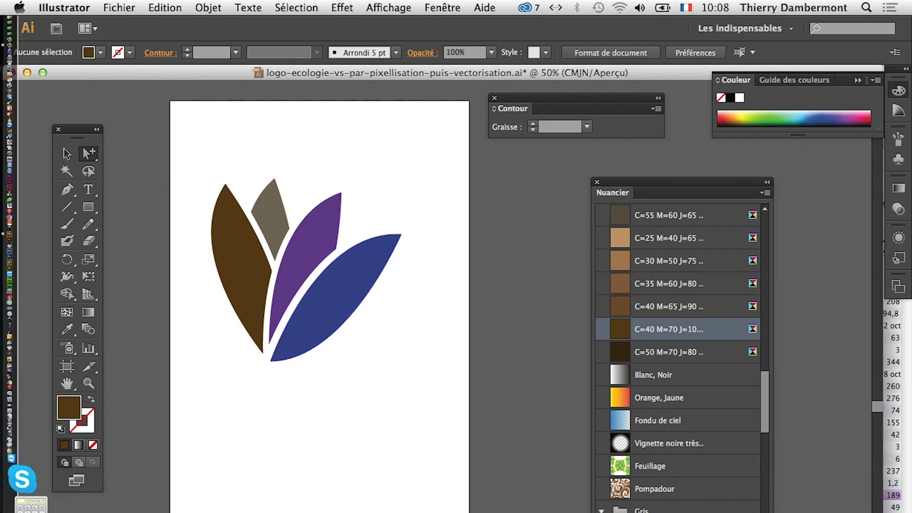
Step: Show Google Images results for 'charte graphique' in a full-screen Firefox window
{"action": "left_click", "coordinate": [17, 498]}
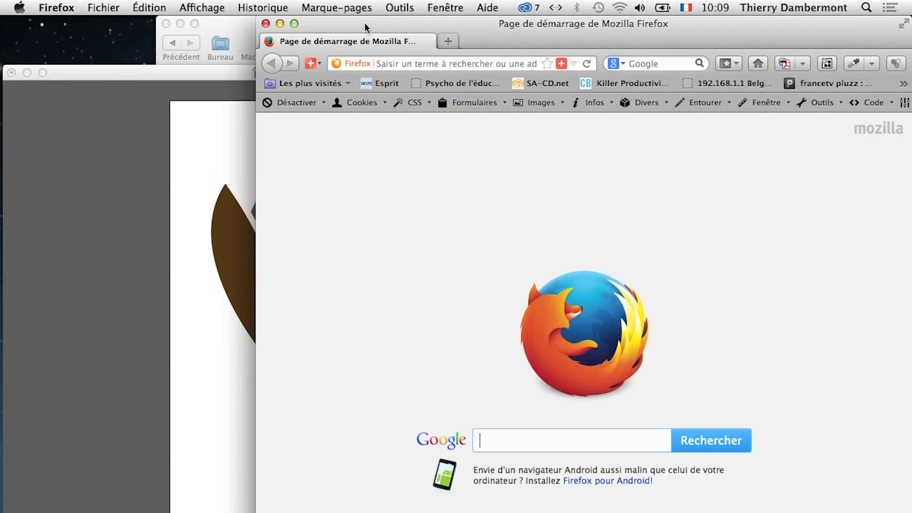
{"action": "left_click_drag", "start_coordinate": [365, 24], "coordinate": [201, 9]}
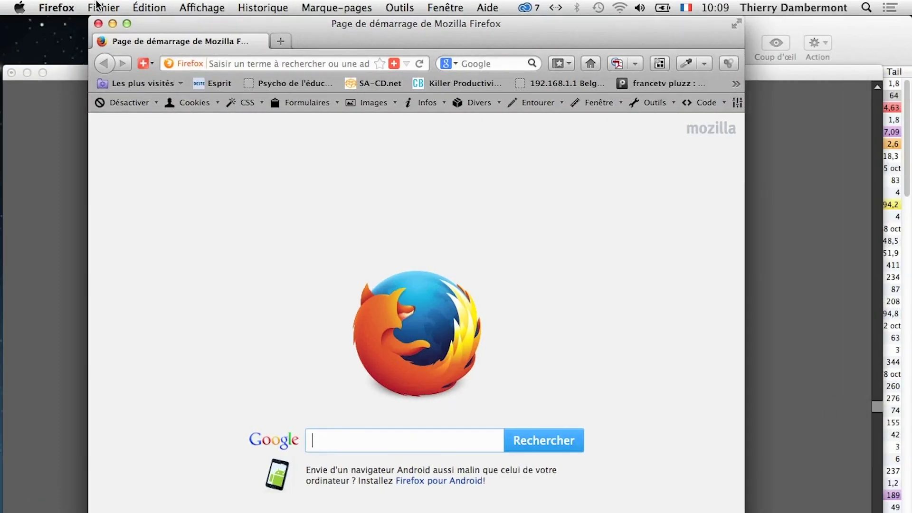
{"action": "type", "text": "charte"}
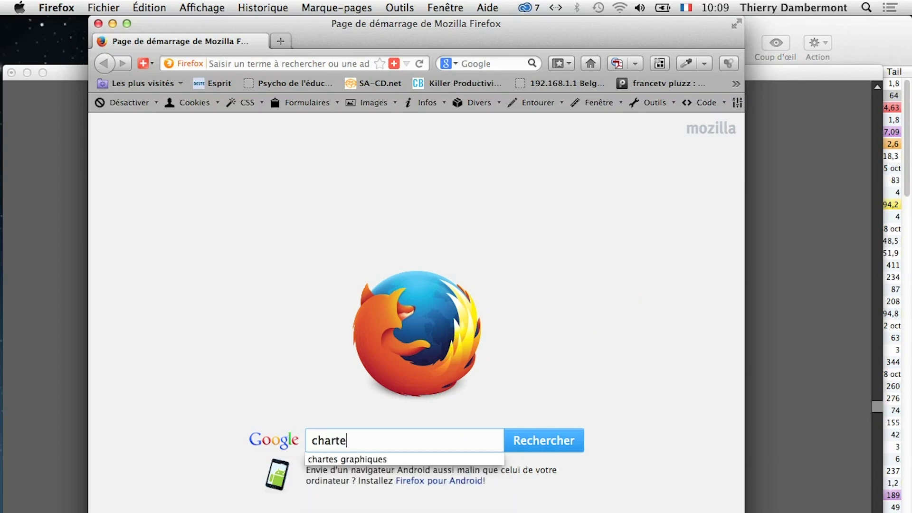
{"action": "type", "text": " graphique"}
{"action": "key", "text": "Return"}
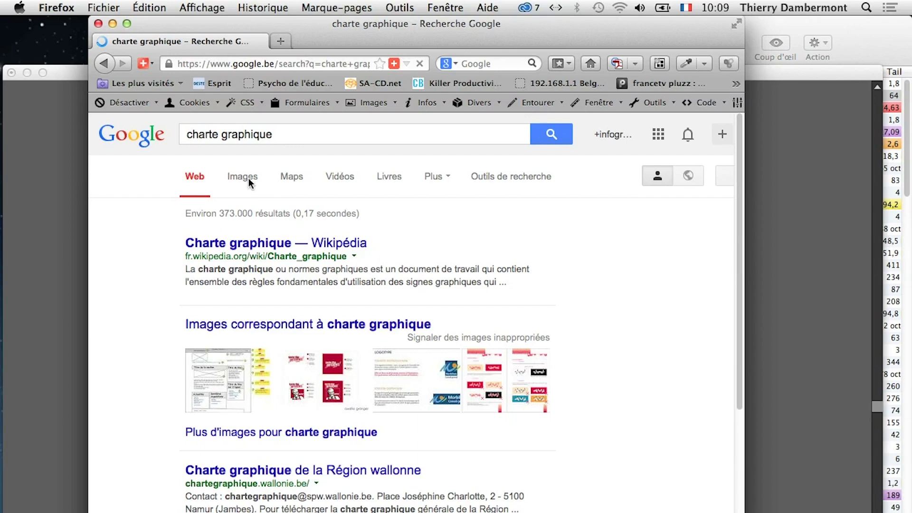
{"action": "left_click", "coordinate": [249, 179]}
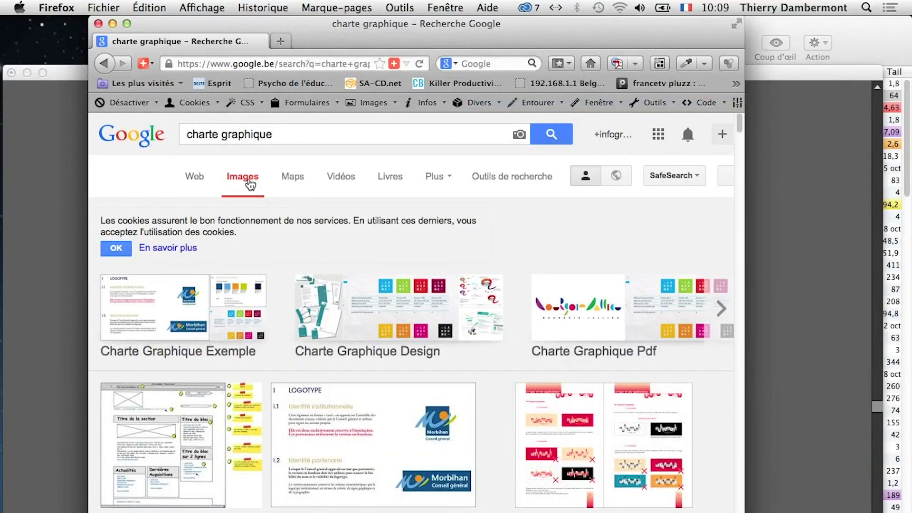
{"action": "left_click", "coordinate": [128, 24]}
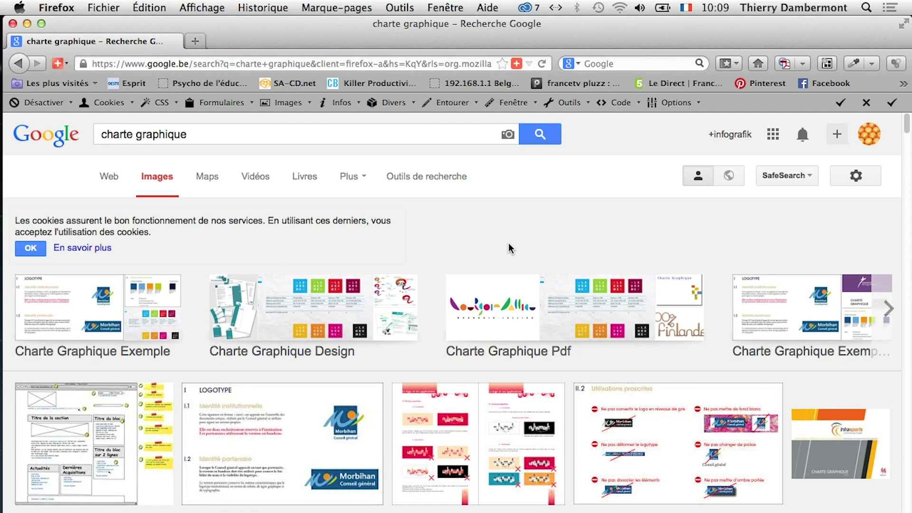
Step: Find the laurentnoben brand-guide result, view it full size, then minimize Firefox
{"action": "scroll", "coordinate": [508, 285], "scroll_direction": "down", "scroll_amount": 3}
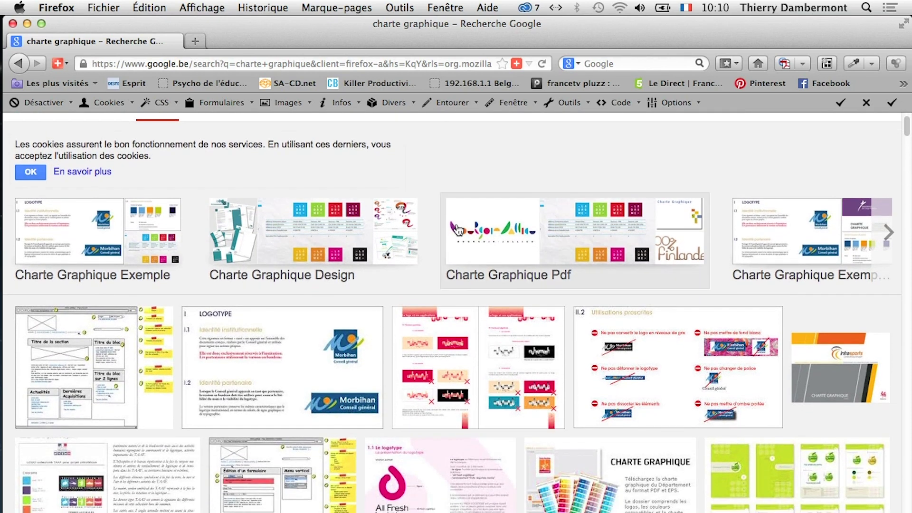
{"action": "scroll", "coordinate": [422, 307], "scroll_direction": "down", "scroll_amount": 3}
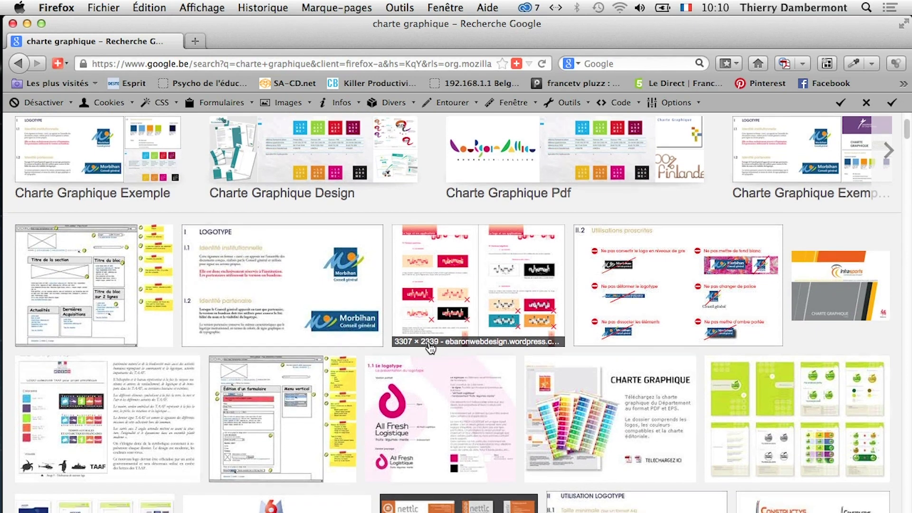
{"action": "scroll", "coordinate": [418, 342], "scroll_direction": "down", "scroll_amount": 8}
{"action": "scroll", "coordinate": [432, 358], "scroll_direction": "down", "scroll_amount": 4}
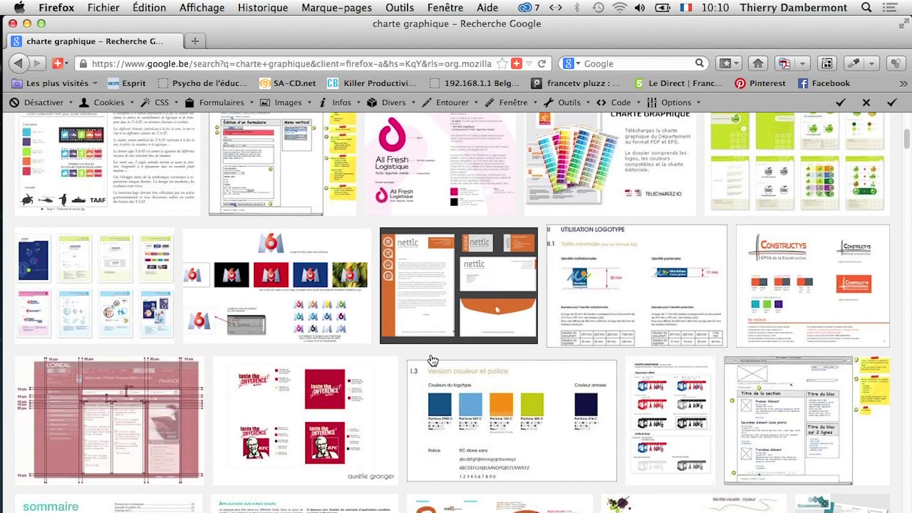
{"action": "scroll", "coordinate": [431, 358], "scroll_direction": "down", "scroll_amount": 1}
{"action": "scroll", "coordinate": [432, 364], "scroll_direction": "down", "scroll_amount": 5}
{"action": "scroll", "coordinate": [433, 370], "scroll_direction": "down", "scroll_amount": 1}
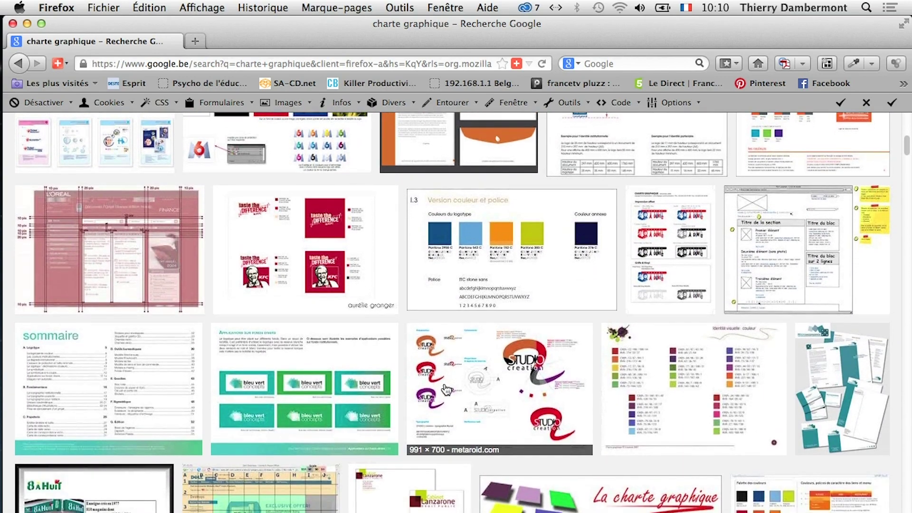
{"action": "scroll", "coordinate": [437, 375], "scroll_direction": "down", "scroll_amount": 1}
{"action": "scroll", "coordinate": [447, 387], "scroll_direction": "down", "scroll_amount": 3}
{"action": "scroll", "coordinate": [447, 388], "scroll_direction": "down", "scroll_amount": 2}
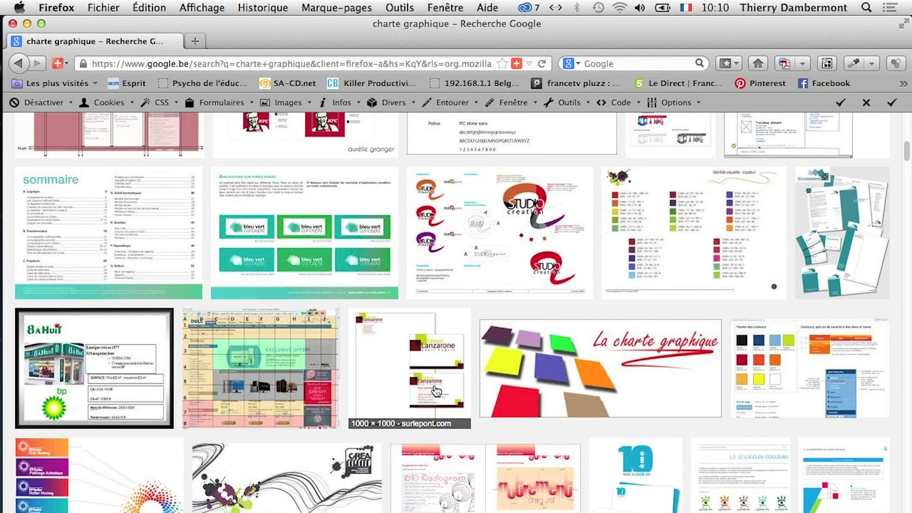
{"action": "scroll", "coordinate": [523, 275], "scroll_direction": "down", "scroll_amount": 3}
{"action": "scroll", "coordinate": [545, 244], "scroll_direction": "up", "scroll_amount": 1}
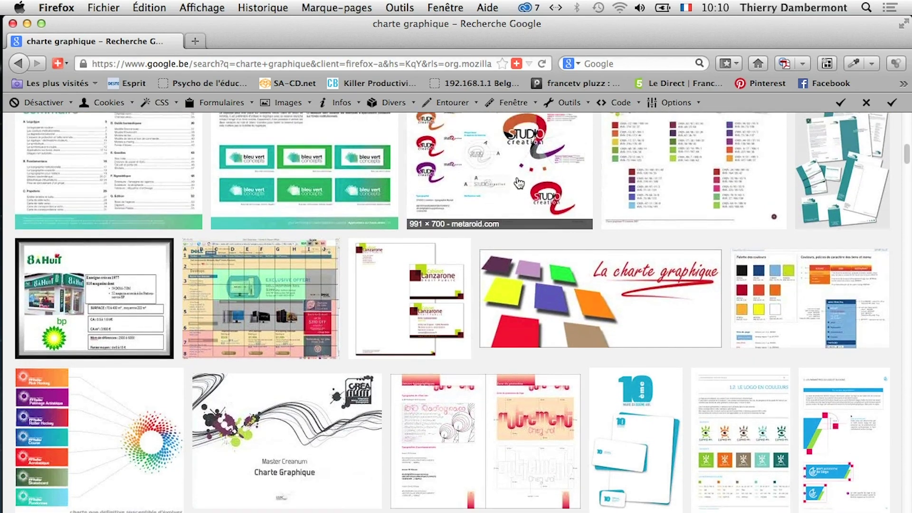
{"action": "scroll", "coordinate": [545, 243], "scroll_direction": "up", "scroll_amount": 3}
{"action": "scroll", "coordinate": [500, 292], "scroll_direction": "down", "scroll_amount": 3}
{"action": "scroll", "coordinate": [500, 292], "scroll_direction": "down", "scroll_amount": 1}
{"action": "scroll", "coordinate": [500, 292], "scroll_direction": "down", "scroll_amount": 2}
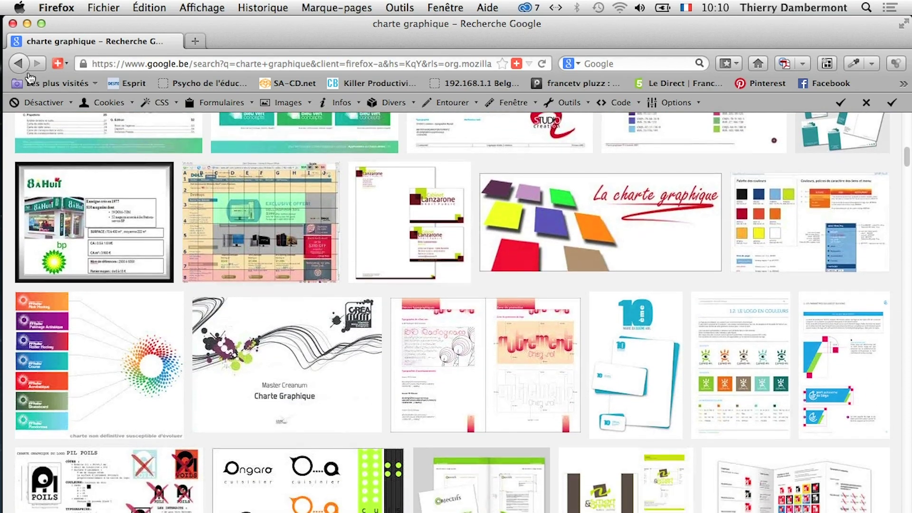
{"action": "scroll", "coordinate": [351, 367], "scroll_direction": "down", "scroll_amount": 3}
{"action": "scroll", "coordinate": [363, 383], "scroll_direction": "down", "scroll_amount": 5}
{"action": "scroll", "coordinate": [516, 374], "scroll_direction": "down", "scroll_amount": 4}
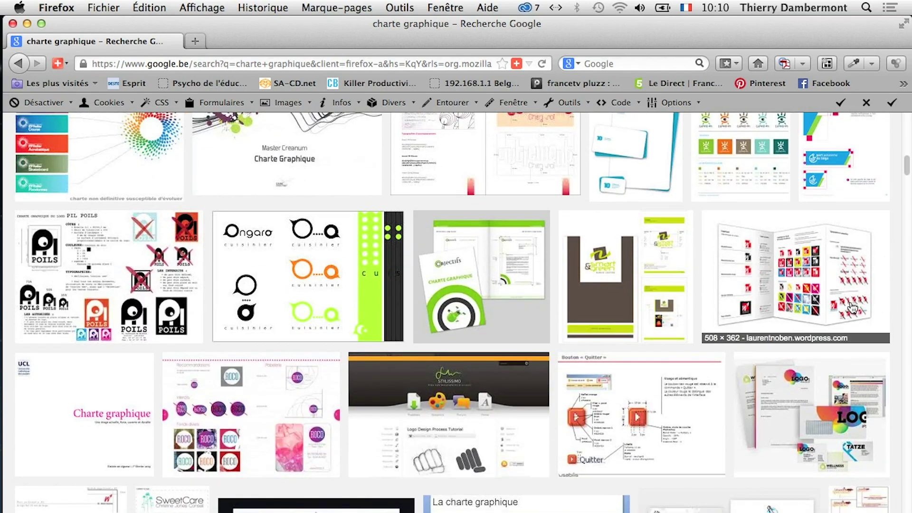
{"action": "left_click", "coordinate": [819, 305]}
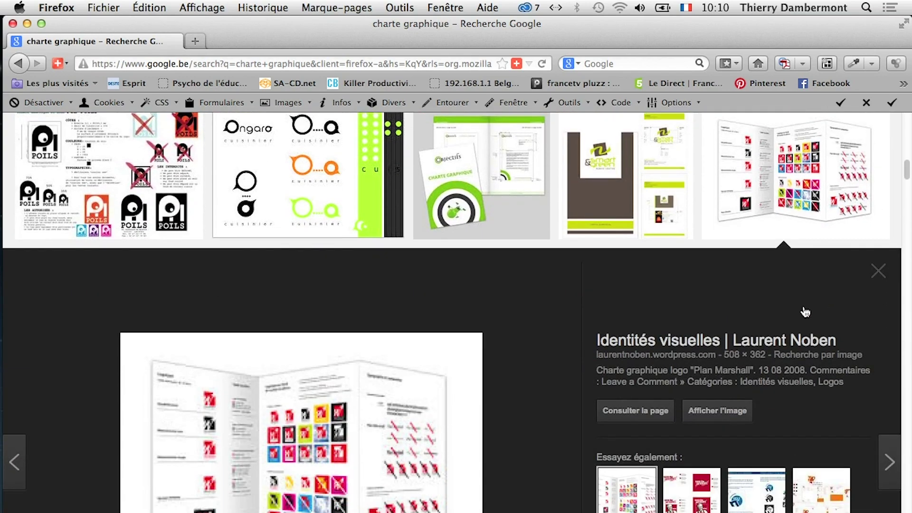
{"action": "left_click", "coordinate": [715, 413]}
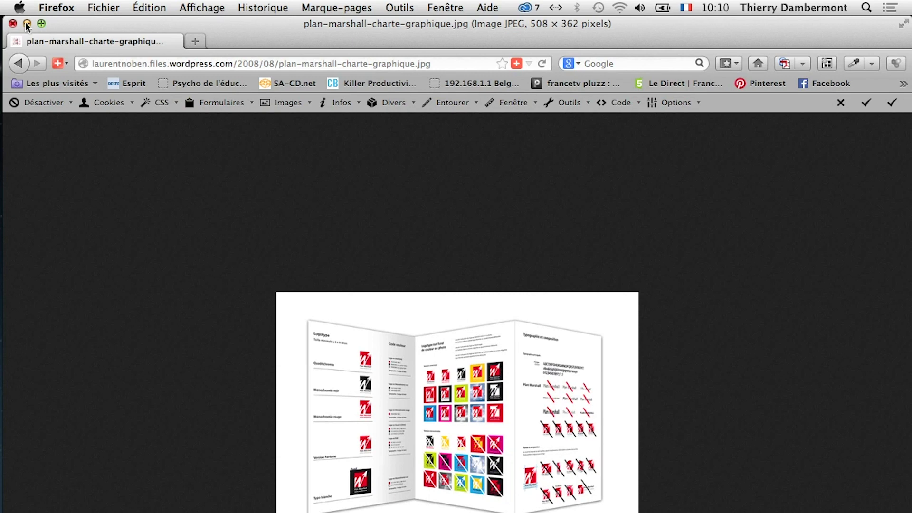
{"action": "left_click", "coordinate": [26, 24]}
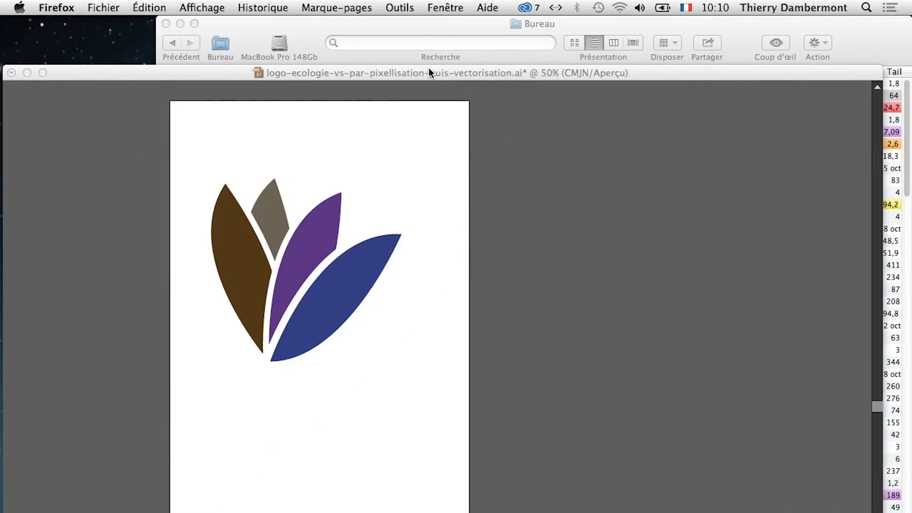
Step: Bring the logo document forward, collapse the Calques layer list and move panels aside
{"action": "left_click", "coordinate": [429, 73]}
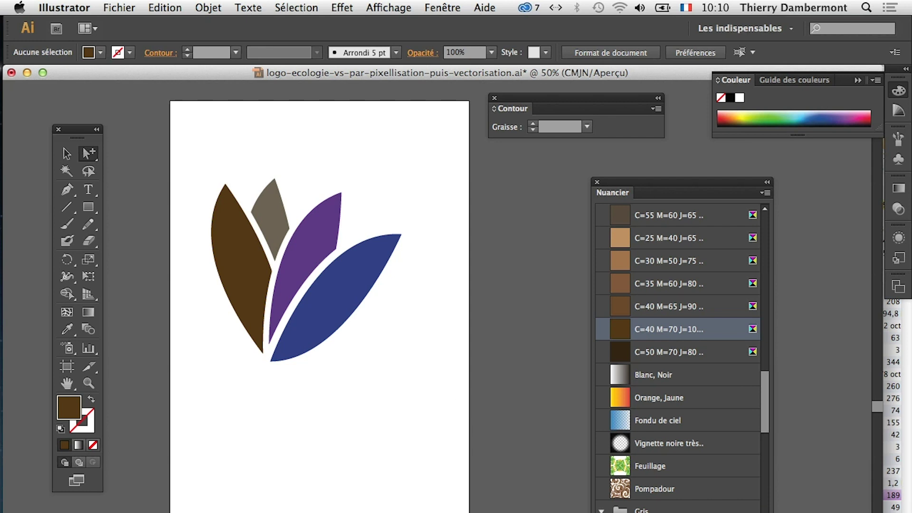
{"action": "left_click_drag", "start_coordinate": [522, 511], "coordinate": [539, 204]}
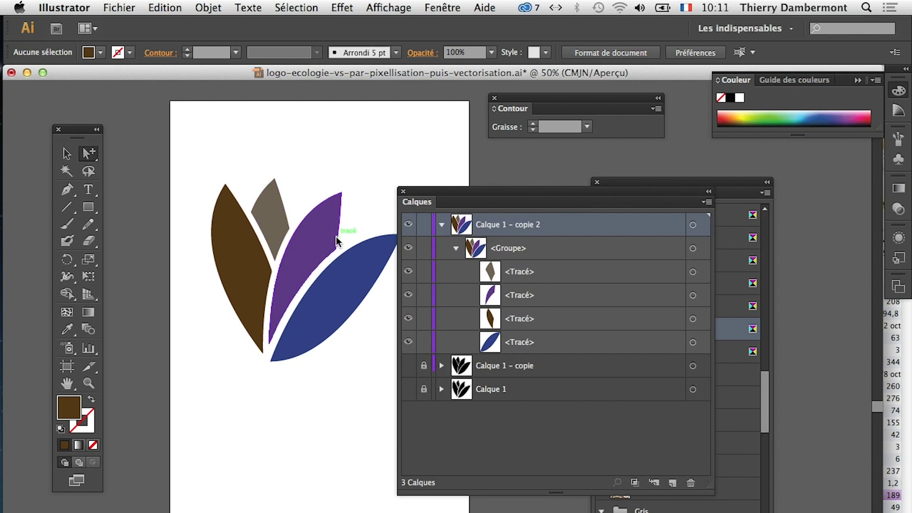
{"action": "left_click", "coordinate": [455, 248]}
{"action": "left_click", "coordinate": [442, 224]}
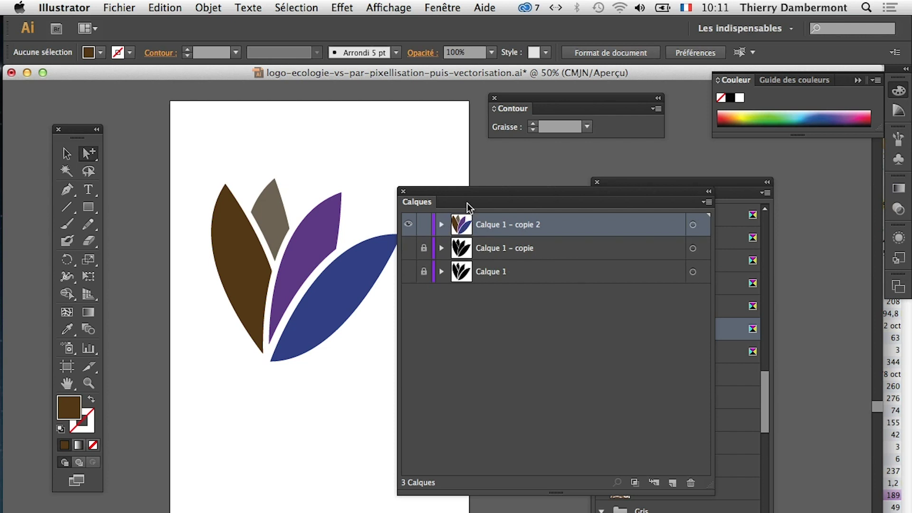
{"action": "left_click_drag", "start_coordinate": [466, 202], "coordinate": [539, 508]}
{"action": "scroll", "coordinate": [415, 408], "scroll_direction": "down", "scroll_amount": 1}
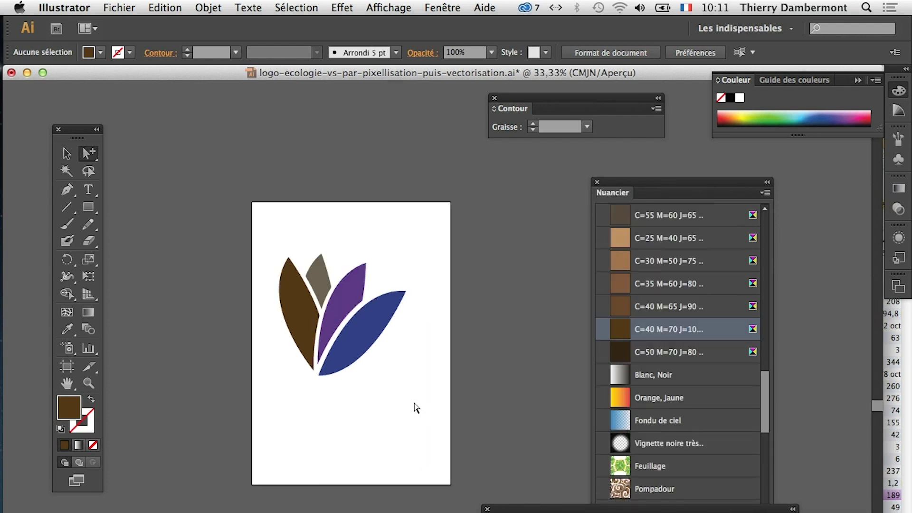
{"action": "scroll", "coordinate": [415, 407], "scroll_direction": "down", "scroll_amount": 1}
{"action": "left_click_drag", "start_coordinate": [397, 382], "coordinate": [223, 331]}
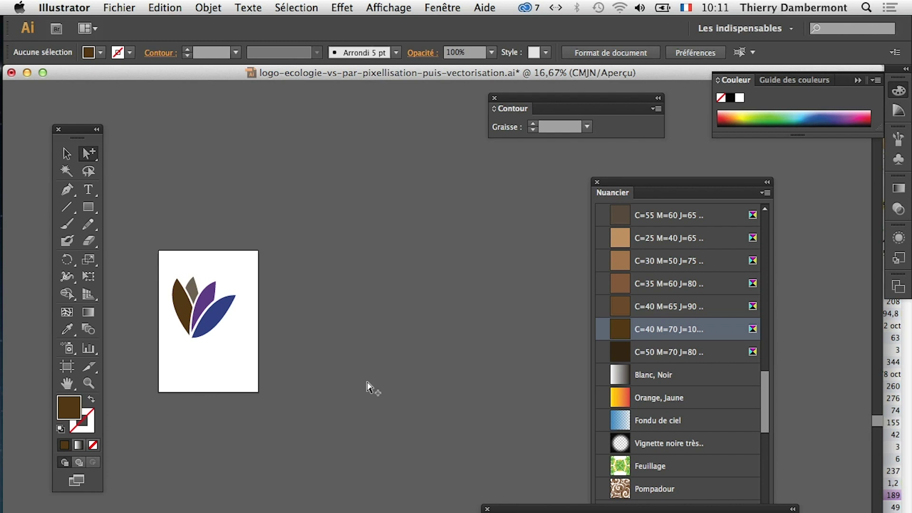
{"action": "left_click_drag", "start_coordinate": [635, 188], "coordinate": [373, 465]}
Step: Hide and then re-show the artboards via Affichage > Masquer/Afficher les plans de travail
{"action": "left_click", "coordinate": [378, 6]}
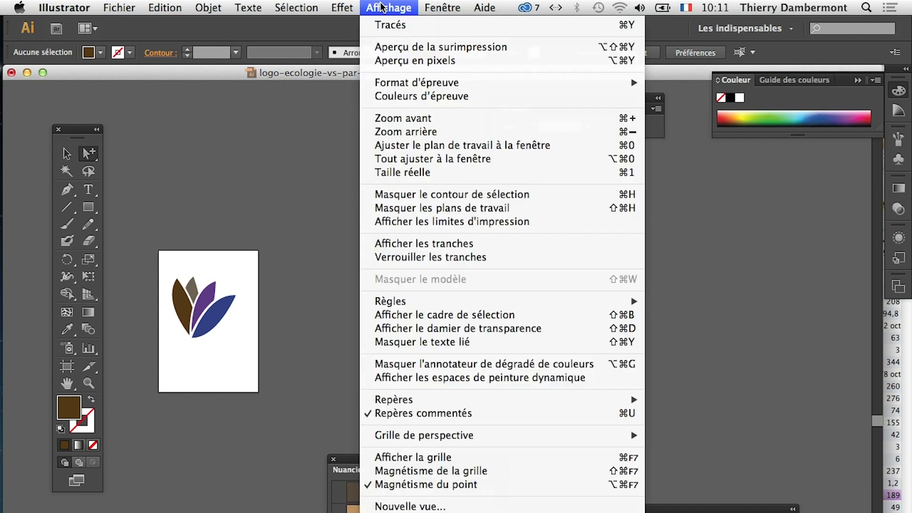
{"action": "left_click", "coordinate": [424, 208]}
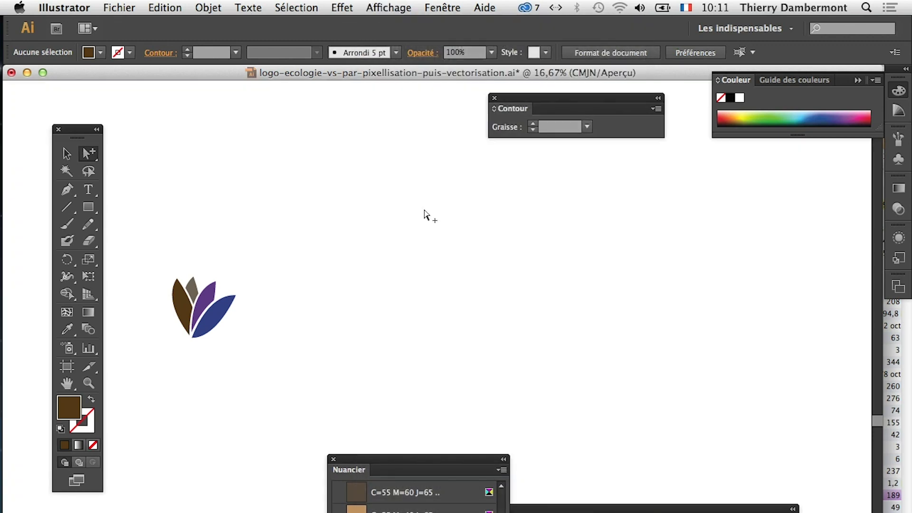
{"action": "left_click", "coordinate": [410, 7]}
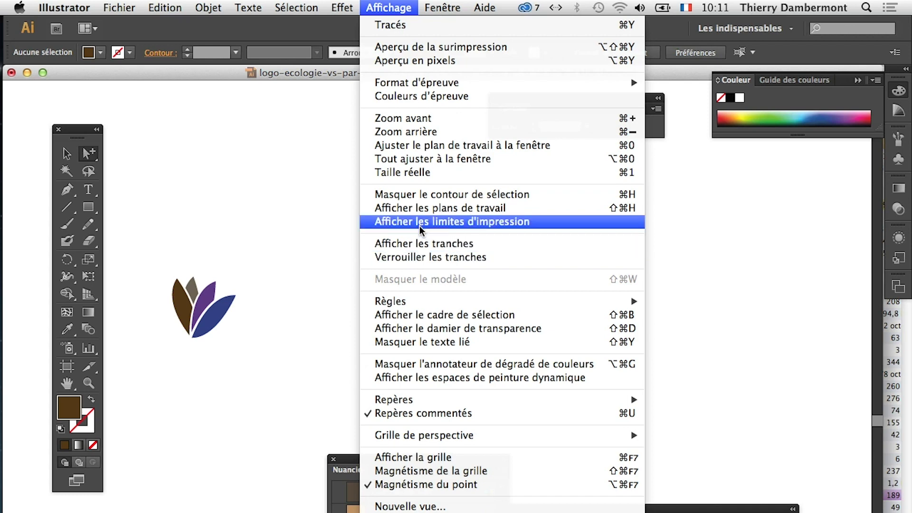
{"action": "left_click", "coordinate": [420, 210]}
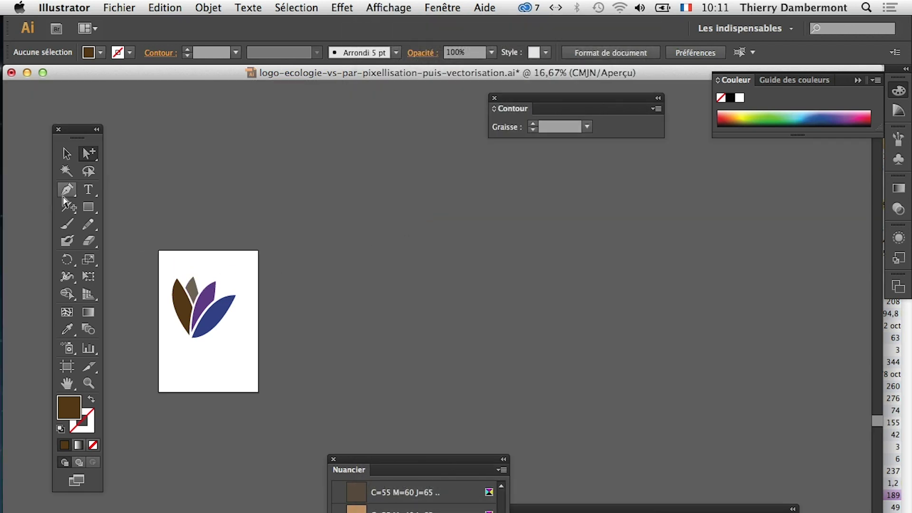
Step: Drag the artboard's right, bottom and left edges into a wide banner around the logo
{"action": "left_click_drag", "start_coordinate": [77, 133], "coordinate": [63, 132]}
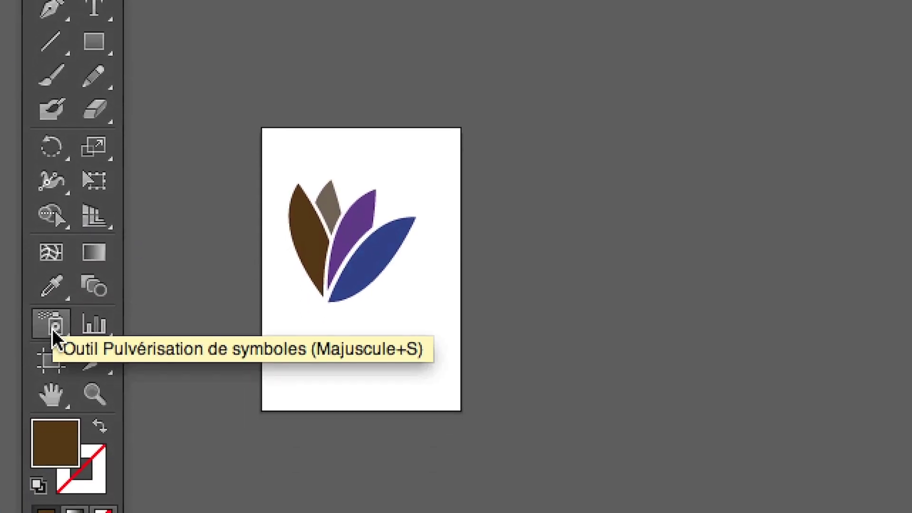
{"action": "left_click", "coordinate": [50, 363]}
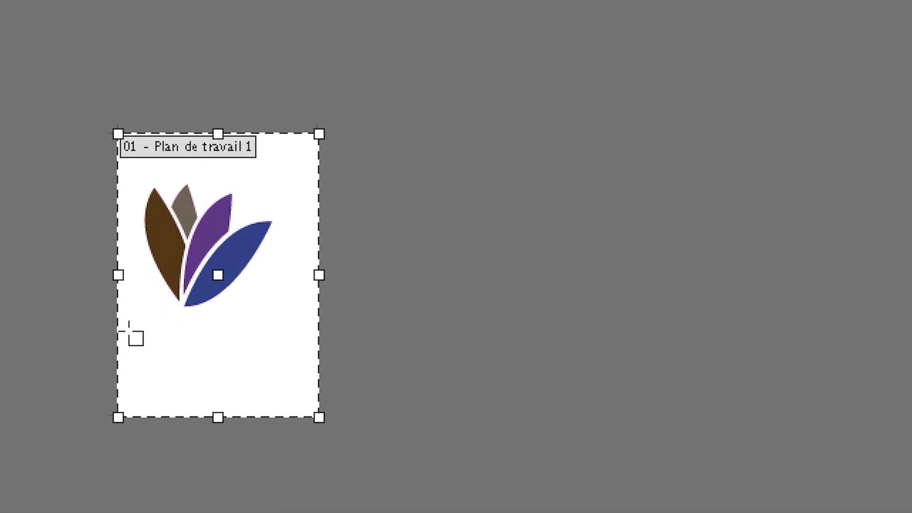
{"action": "mouse_move", "coordinate": [318, 274]}
{"action": "left_mouse_down"}
{"action": "mouse_move", "coordinate": [374, 331]}
{"action": "mouse_move", "coordinate": [456, 340]}
{"action": "left_mouse_up"}
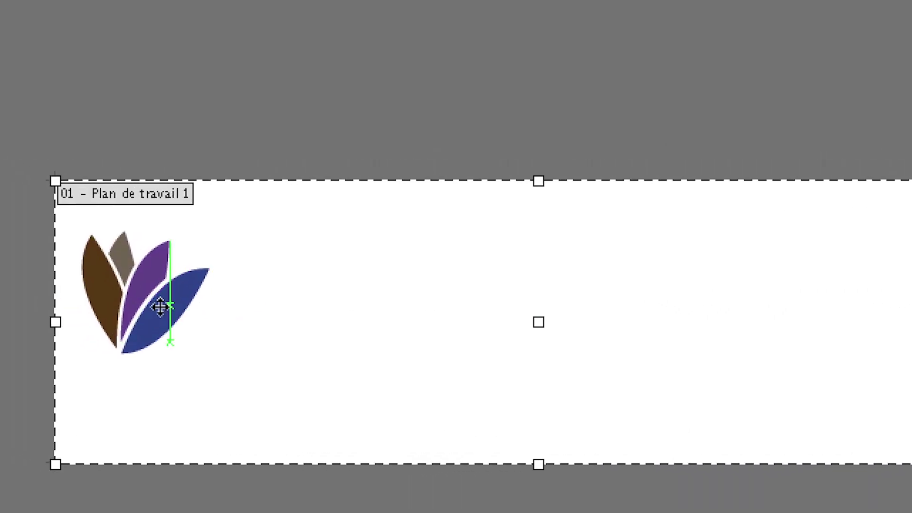
{"action": "scroll", "coordinate": [175, 306], "scroll_direction": "right", "scroll_amount": 8}
{"action": "scroll", "coordinate": [354, 306], "scroll_direction": "left", "scroll_amount": 6}
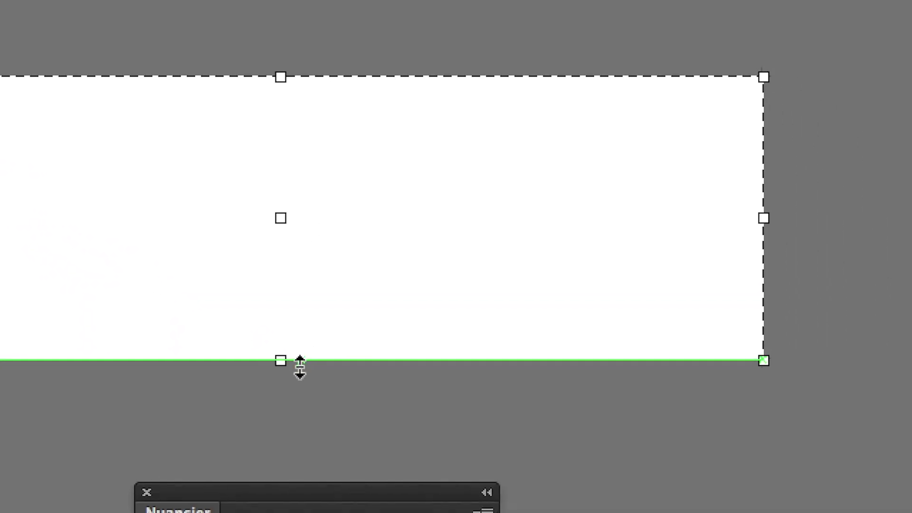
{"action": "left_click_drag", "start_coordinate": [291, 364], "coordinate": [291, 340]}
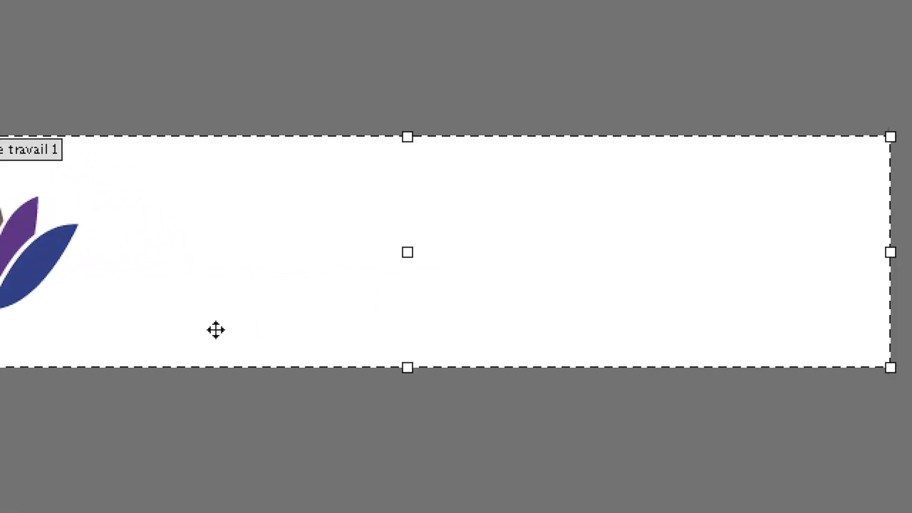
{"action": "left_click_drag", "start_coordinate": [193, 289], "coordinate": [175, 289]}
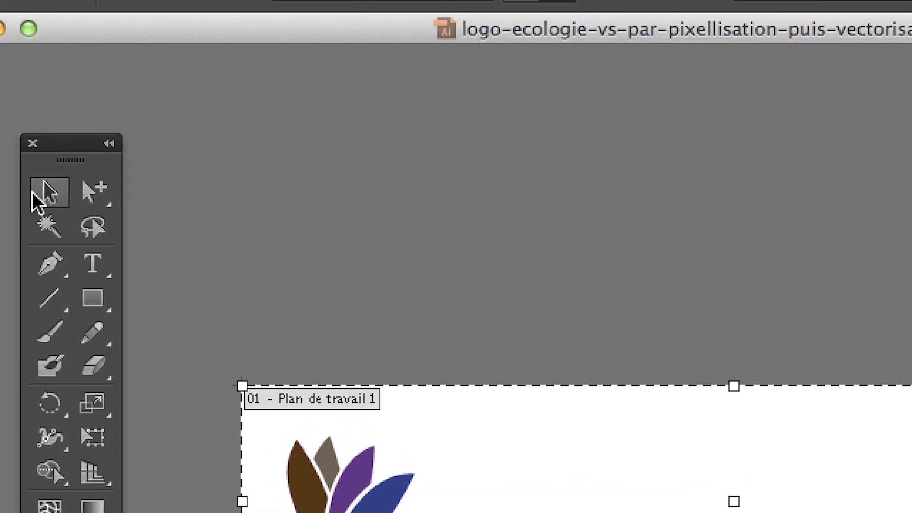
{"action": "left_click", "coordinate": [34, 192]}
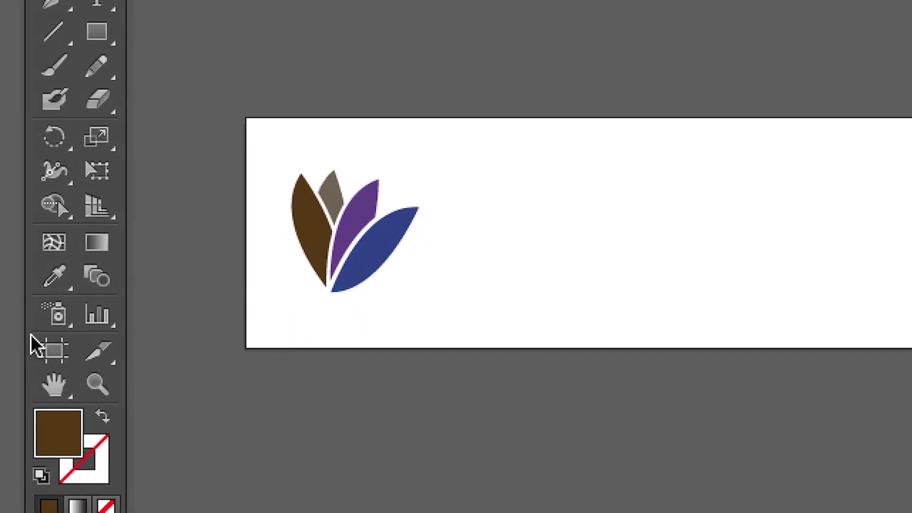
{"action": "left_click", "coordinate": [35, 339]}
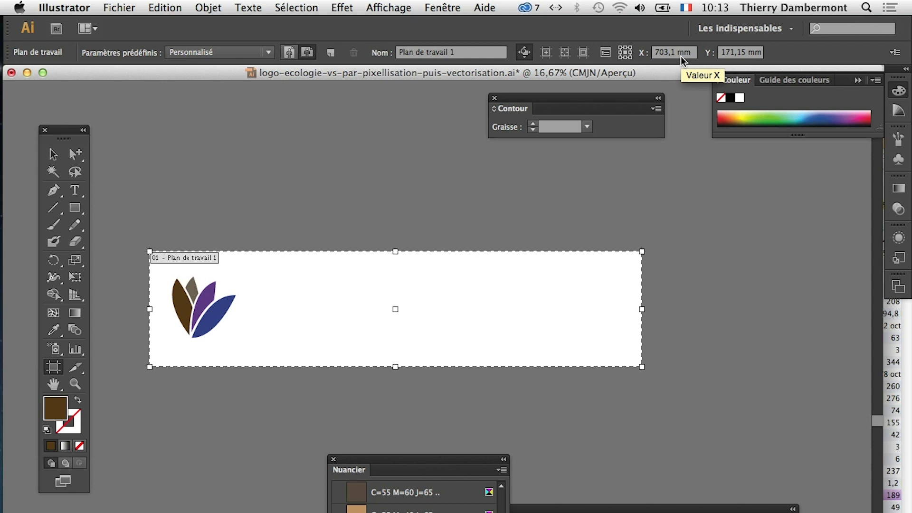
Step: Undo the accidental second artboard with Edition > Annuler Nouveau plan de travail
{"action": "left_click", "coordinate": [237, 55]}
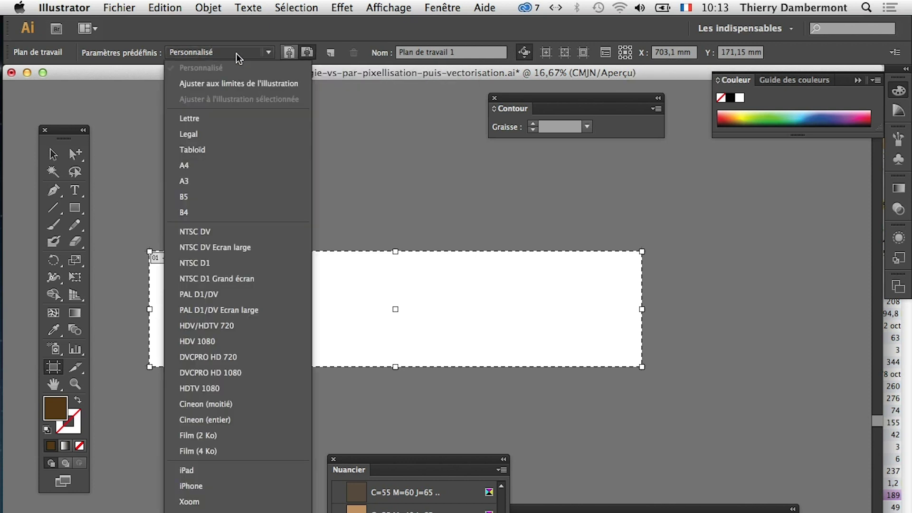
{"action": "left_click", "coordinate": [391, 173]}
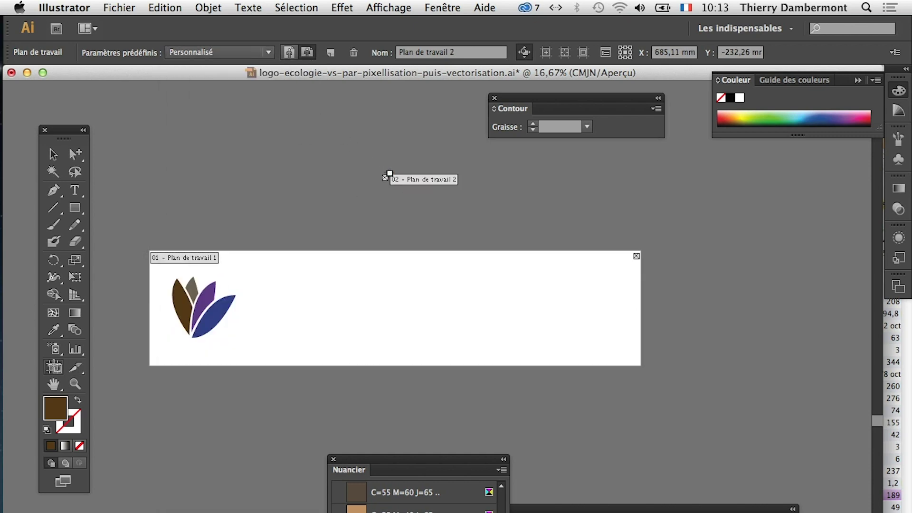
{"action": "left_click", "coordinate": [170, 8]}
{"action": "left_click", "coordinate": [200, 28]}
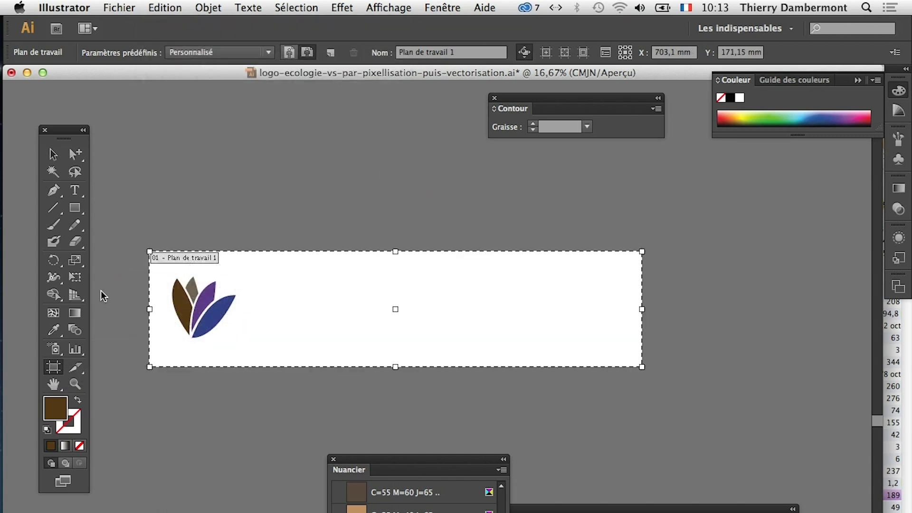
Step: Open the Plan de travail 1 artboard options and close them without changes
{"action": "double_click", "coordinate": [56, 369]}
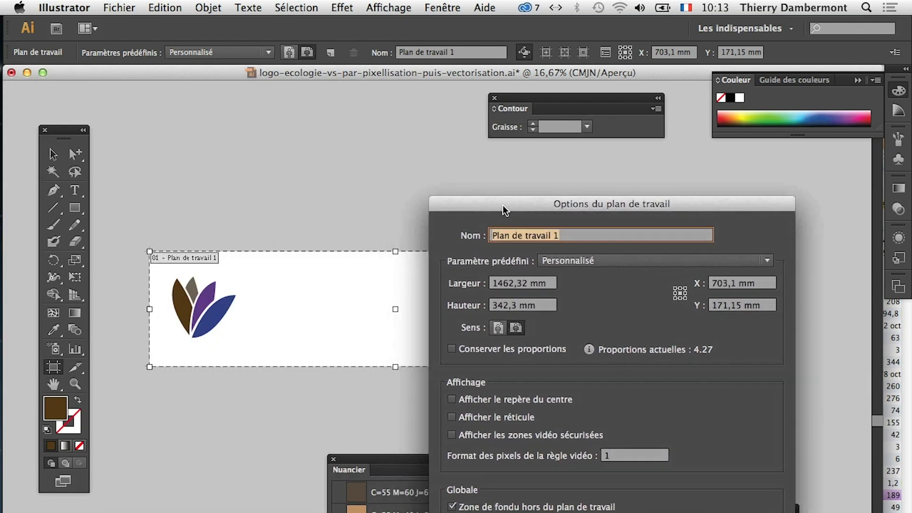
{"action": "left_click_drag", "start_coordinate": [72, 87], "coordinate": [501, 203]}
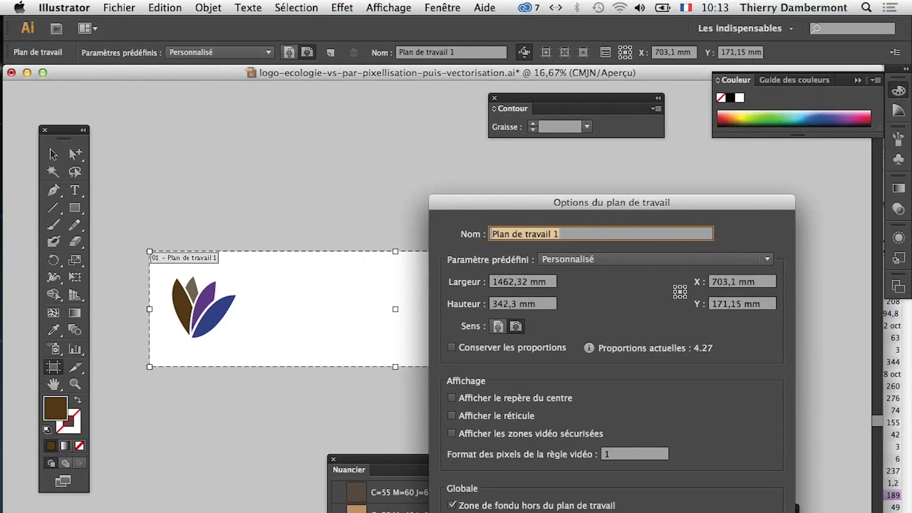
{"action": "key", "text": "Return"}
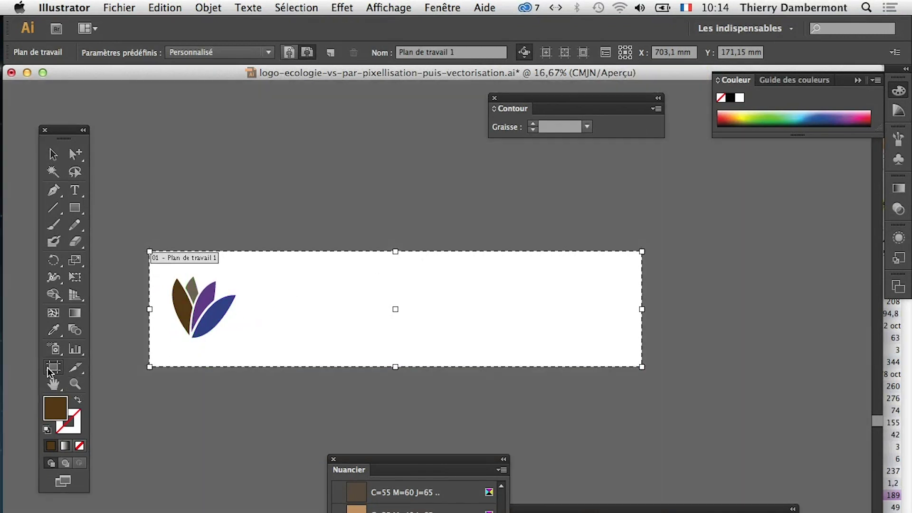
{"action": "double_click", "coordinate": [48, 367]}
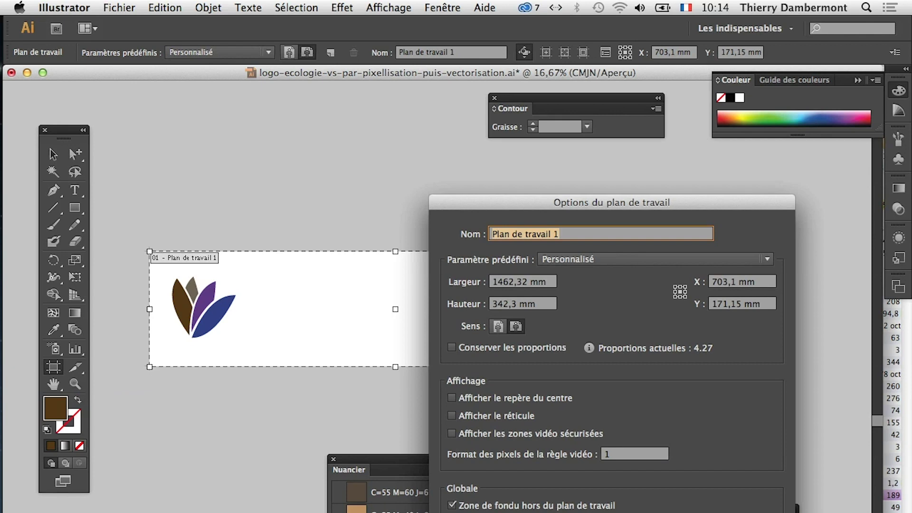
{"action": "left_click_drag", "start_coordinate": [545, 204], "coordinate": [677, 75]}
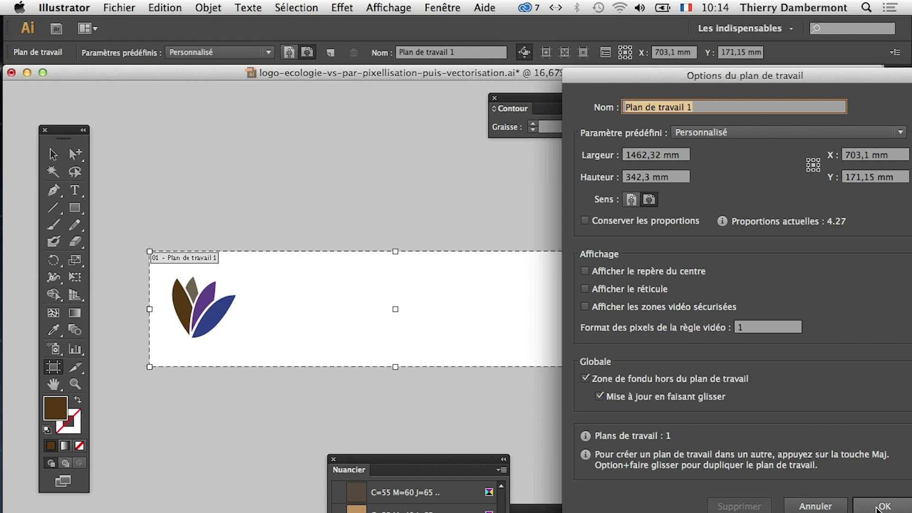
{"action": "left_click", "coordinate": [876, 507]}
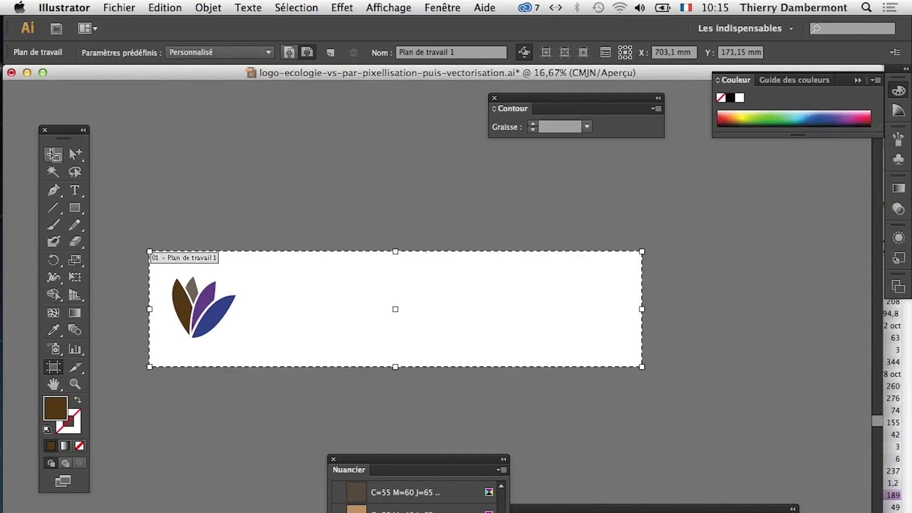
Step: Exit artboard editing and, in Save As, delete the filename's 'isation-puis-vectorisation' suffix
{"action": "left_click", "coordinate": [52, 152]}
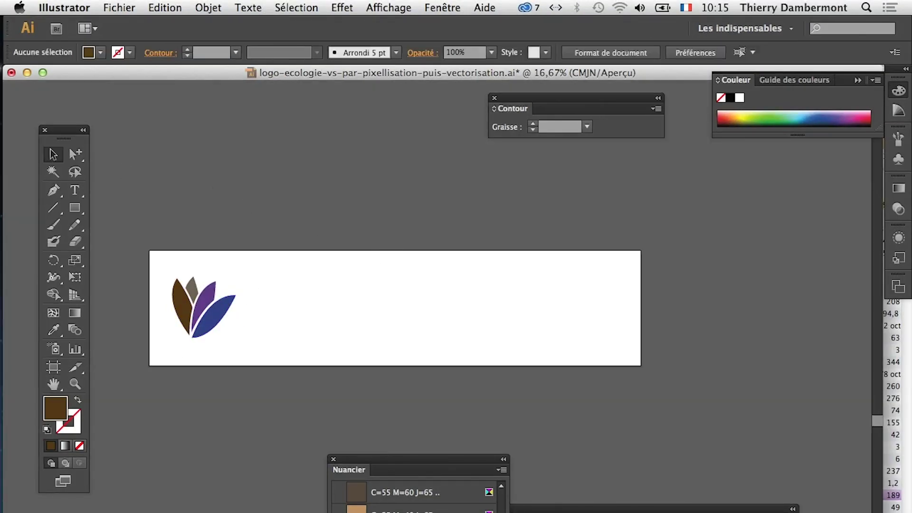
{"action": "left_click_drag", "start_coordinate": [466, 474], "coordinate": [298, 439]}
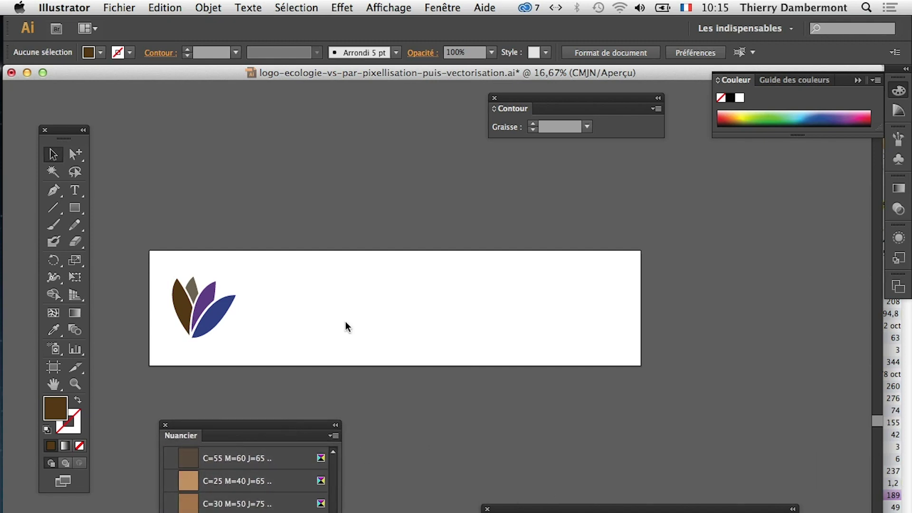
{"action": "left_click", "coordinate": [119, 7]}
{"action": "left_click", "coordinate": [171, 131]}
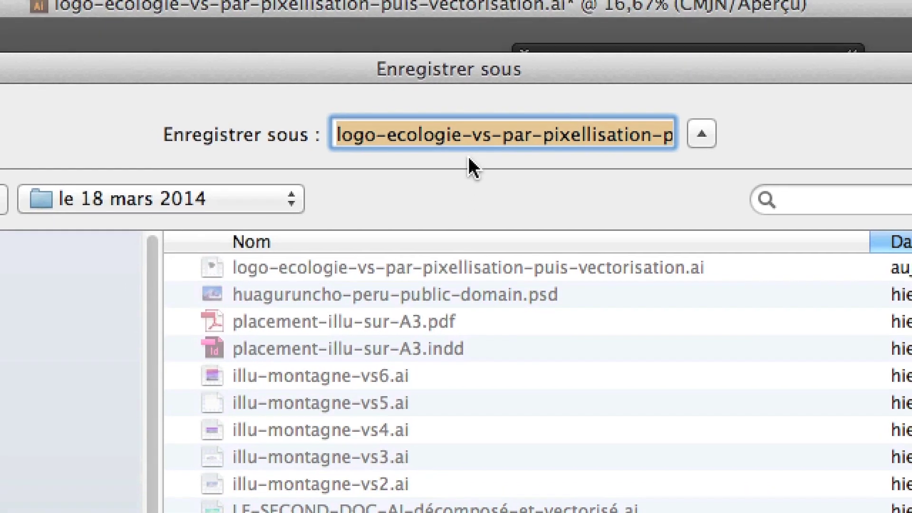
{"action": "left_click", "coordinate": [451, 99]}
{"action": "left_click_drag", "start_coordinate": [513, 151], "coordinate": [537, 154]}
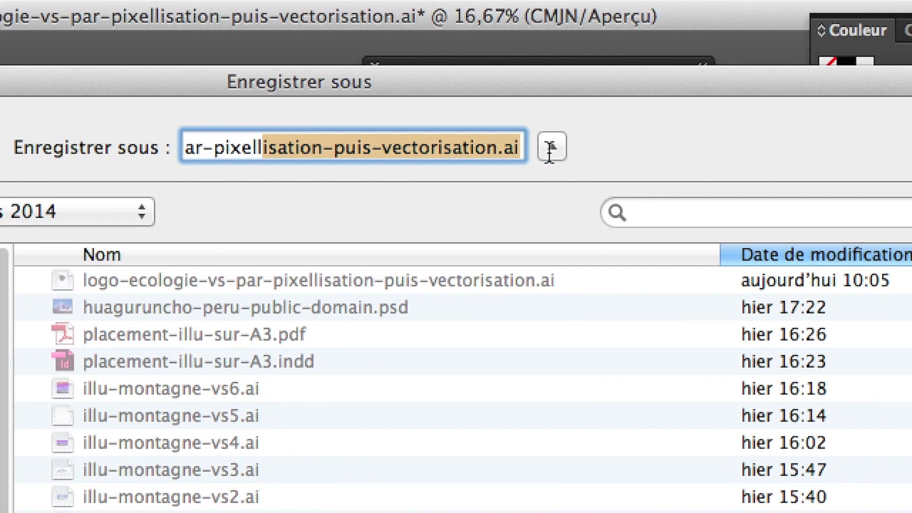
{"action": "left_click_drag", "start_coordinate": [536, 154], "coordinate": [531, 155]}
{"action": "key", "text": "BackSpace"}
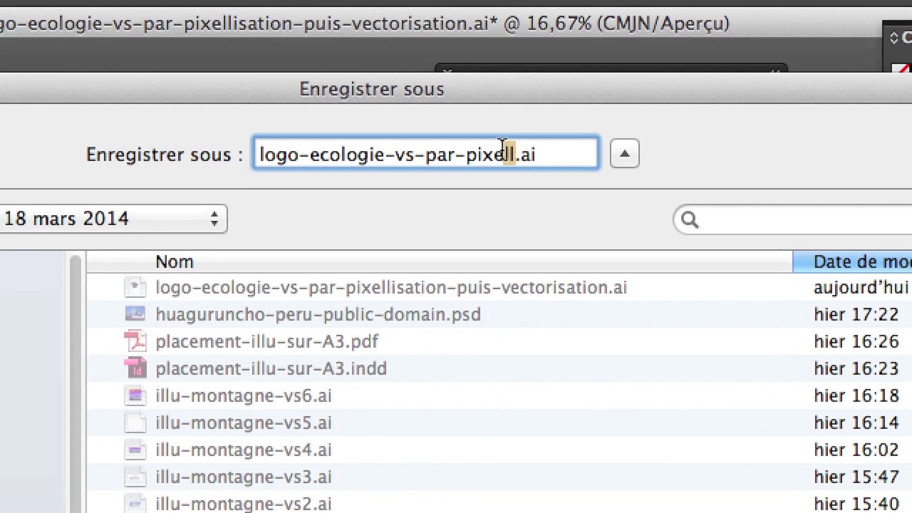
Step: Finish renaming the file to logo-ecologie-vs3.ai and save it
{"action": "left_click_drag", "start_coordinate": [476, 152], "coordinate": [192, 156]}
{"action": "left_click_drag", "start_coordinate": [408, 156], "coordinate": [481, 152]}
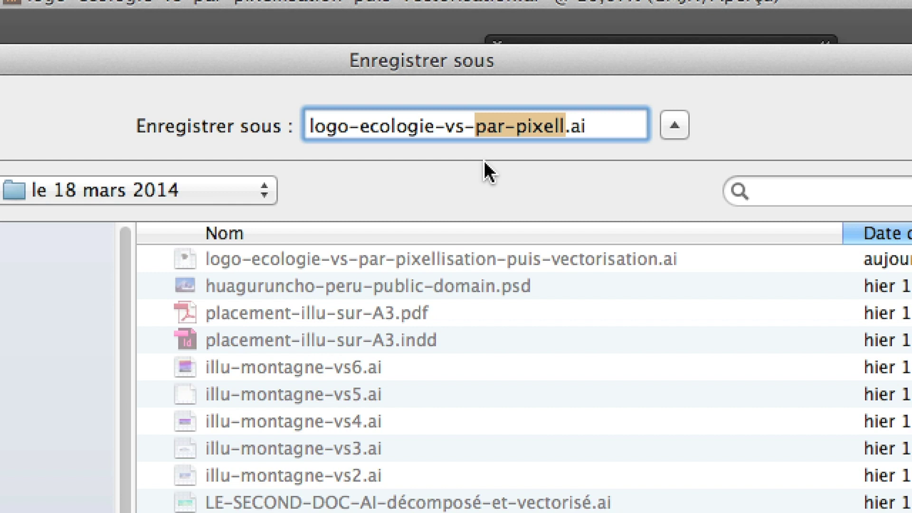
{"action": "type", "text": "3"}
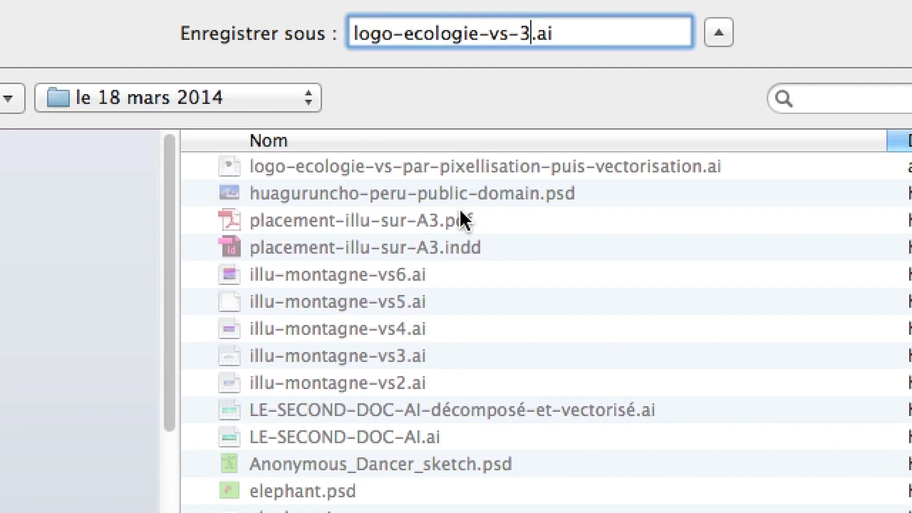
{"action": "scroll", "coordinate": [464, 218], "scroll_direction": "down", "scroll_amount": 5}
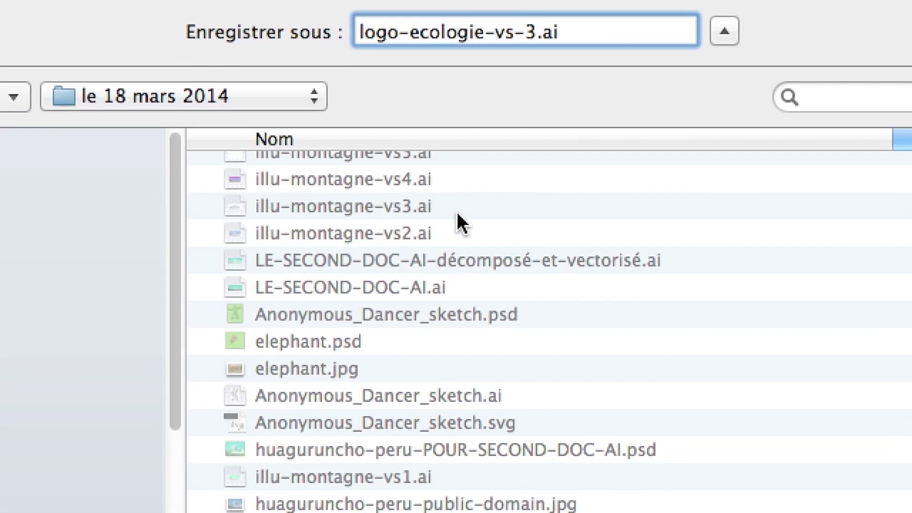
{"action": "scroll", "coordinate": [456, 219], "scroll_direction": "down", "scroll_amount": 5}
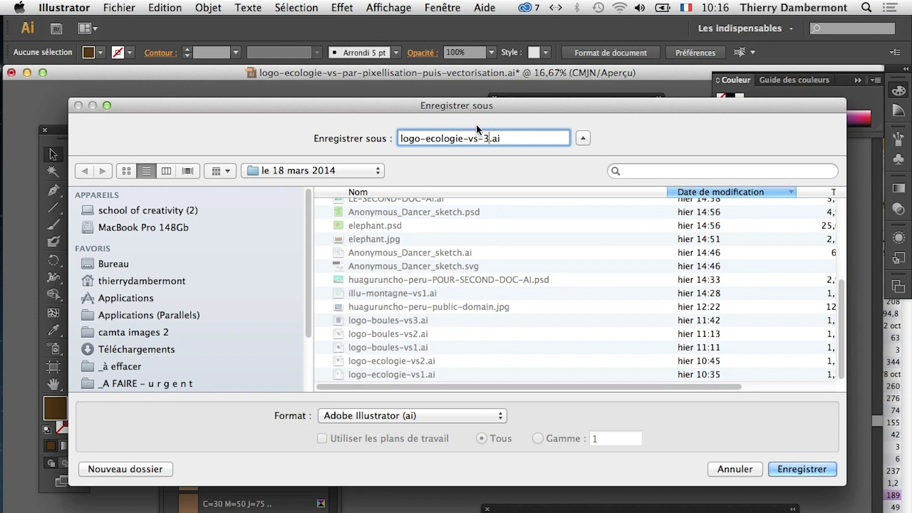
{"action": "left_click", "coordinate": [480, 138]}
{"action": "key", "text": "BackSpace"}
{"action": "left_click", "coordinate": [822, 470]}
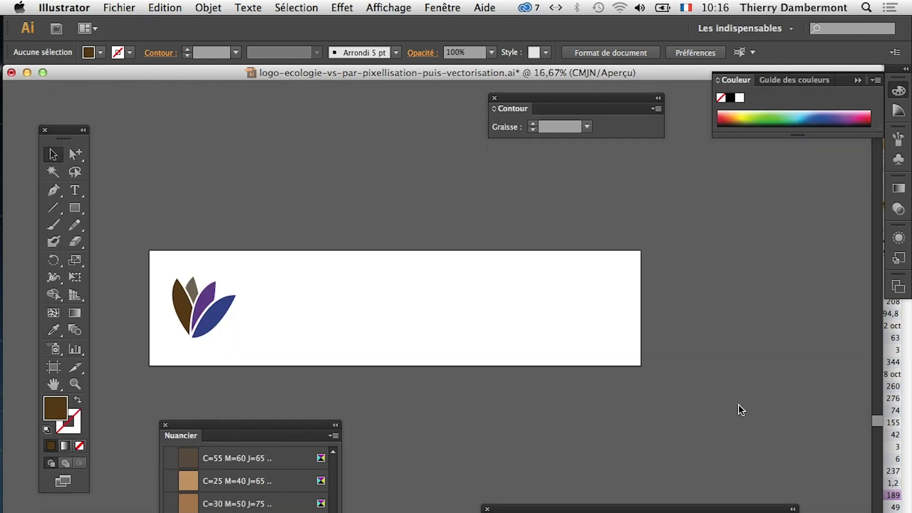
Step: Accept the Illustrator save options, then Alt-drag a copy of the petals and delete it
{"action": "key", "text": "Return"}
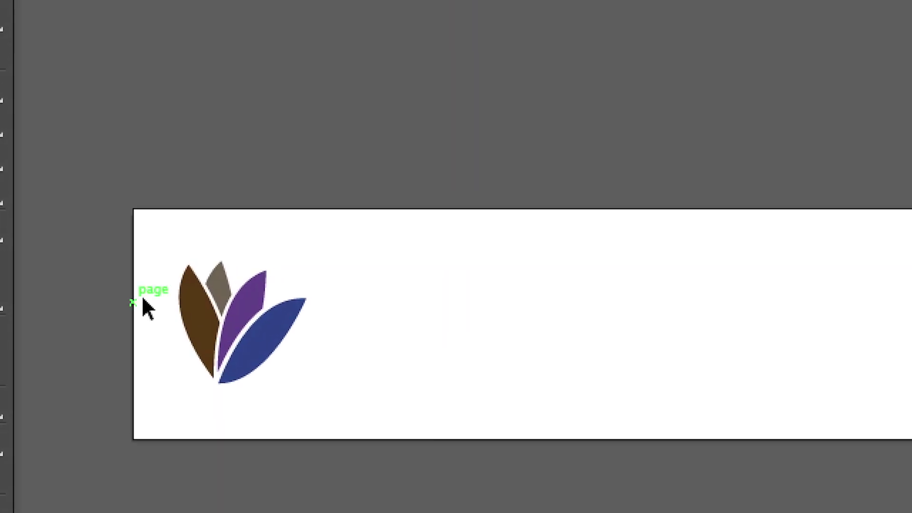
{"action": "left_click_drag", "start_coordinate": [146, 284], "coordinate": [314, 374]}
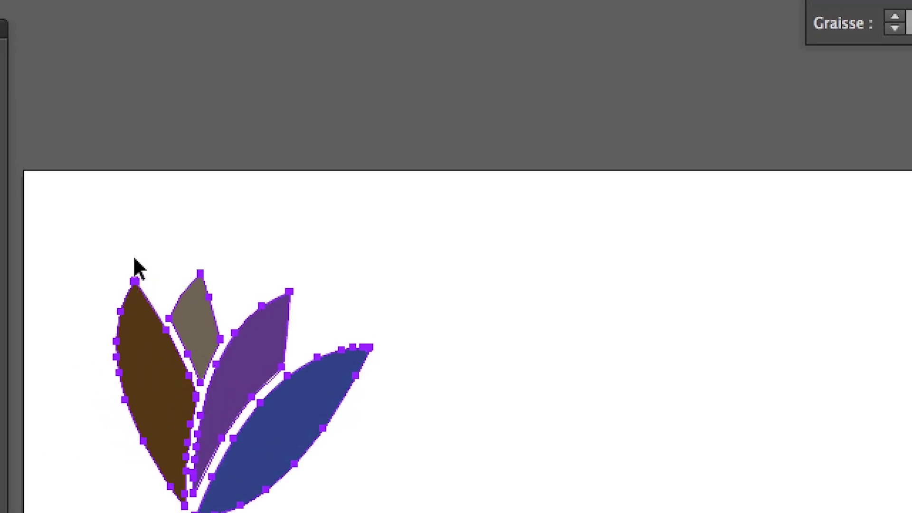
{"action": "left_click", "coordinate": [134, 260]}
{"action": "left_click", "coordinate": [134, 285]}
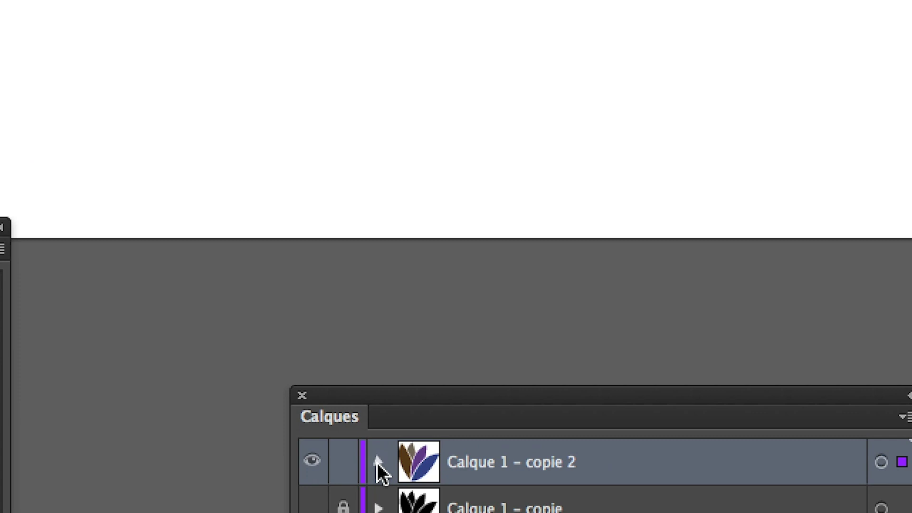
{"action": "left_click", "coordinate": [376, 470]}
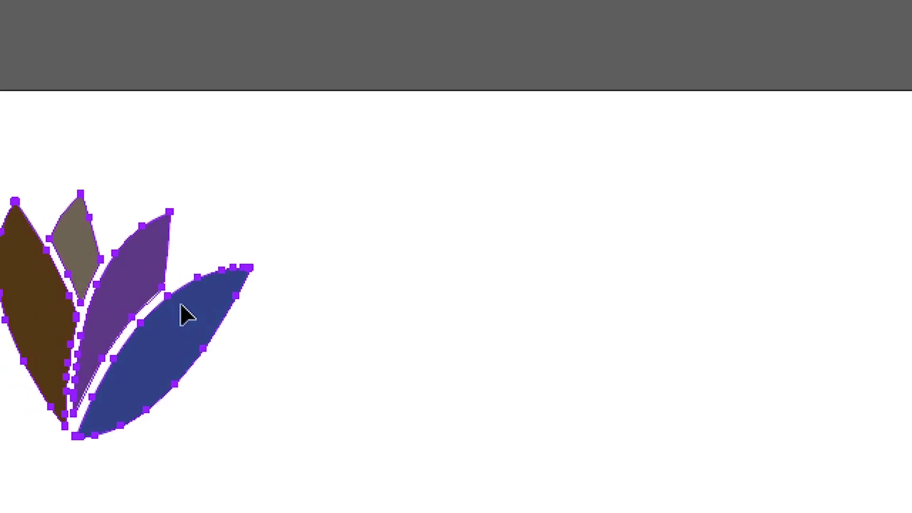
{"action": "left_click_drag", "start_coordinate": [130, 302], "coordinate": [240, 312]}
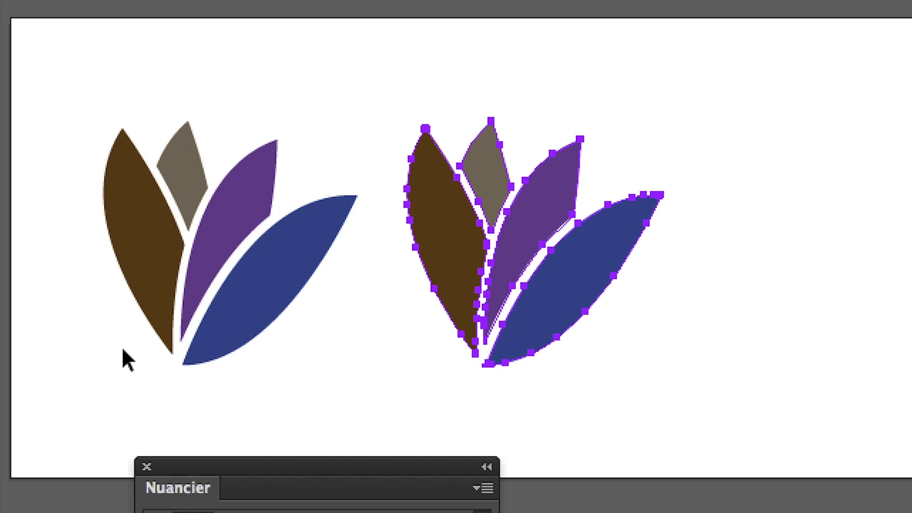
{"action": "key", "text": "Delete"}
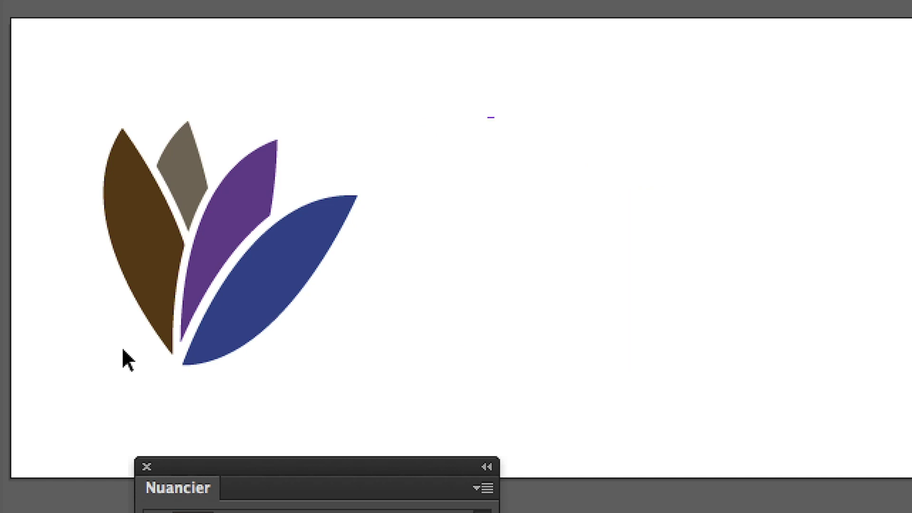
{"action": "scroll", "coordinate": [121, 345], "scroll_direction": "up", "scroll_amount": 2}
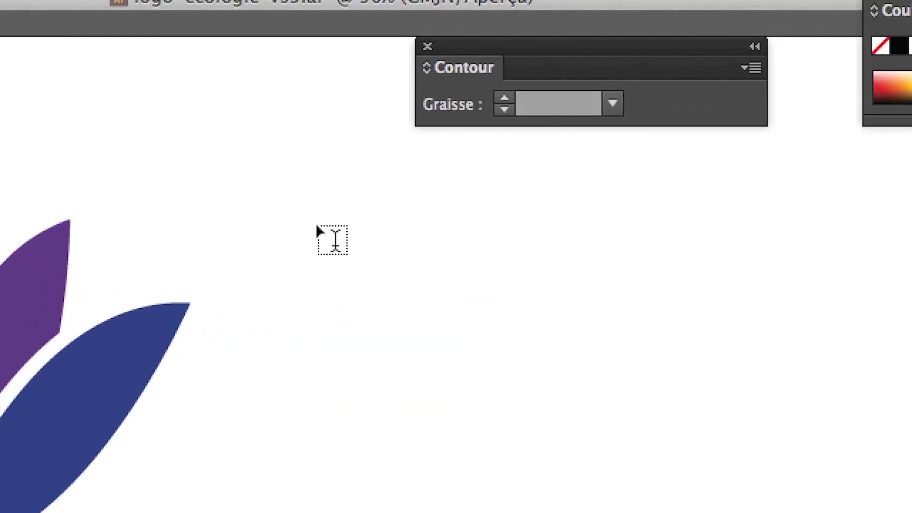
Step: Drag a square area text frame right of the lotus and type test characters 'hkjhkjhkjhkjhkj kjgh'
{"action": "left_click_drag", "start_coordinate": [233, 133], "coordinate": [509, 432]}
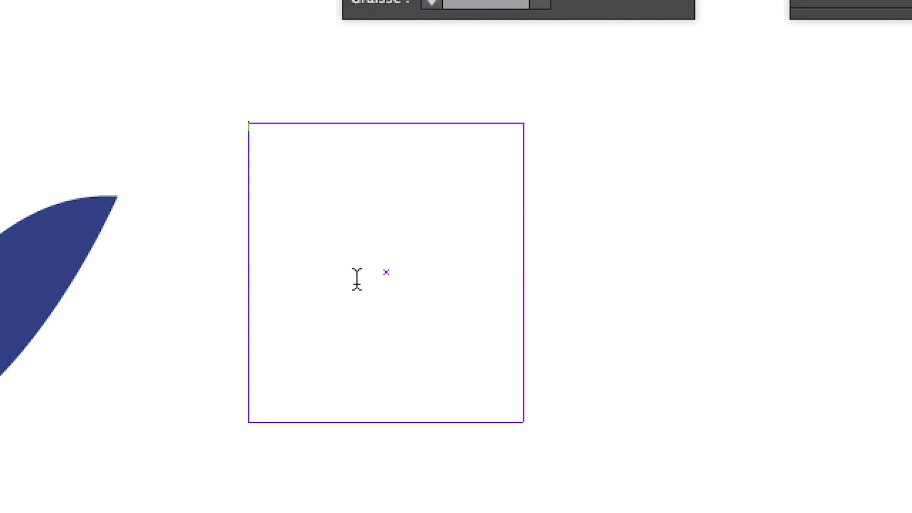
{"action": "type", "text": "hkjhkjhkjhkjhkj "}
{"action": "type", "text": "kjgh"}
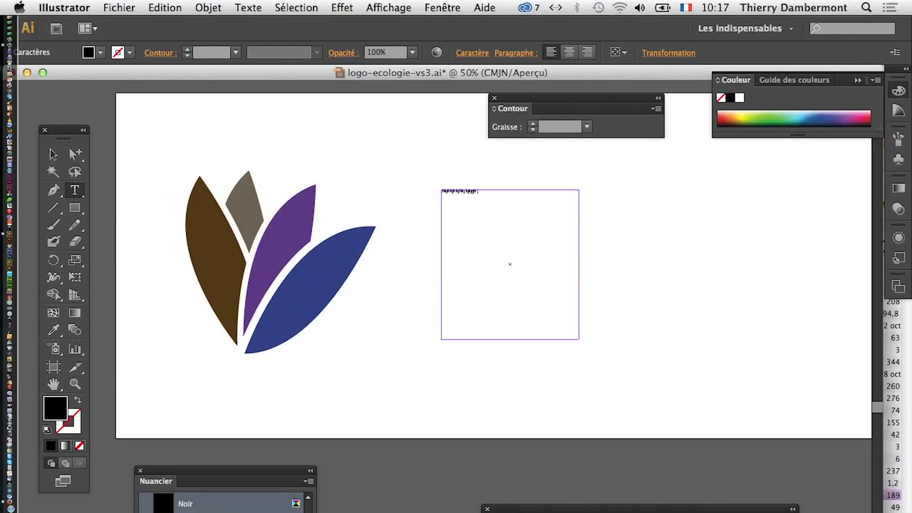
Step: Search 'lotus wikipedia' in Firefox and open the French Wikipedia Lotus article
{"action": "left_click", "coordinate": [9, 499]}
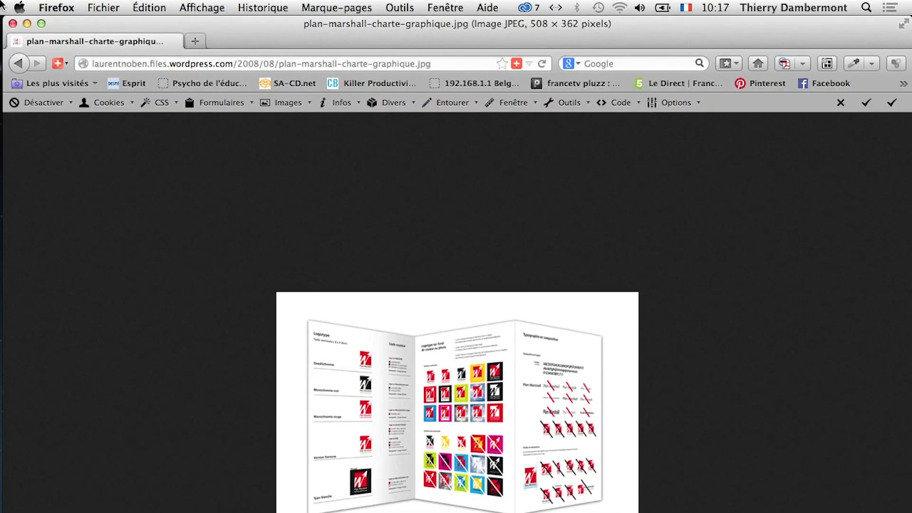
{"action": "left_click", "coordinate": [104, 8]}
{"action": "left_click", "coordinate": [119, 37]}
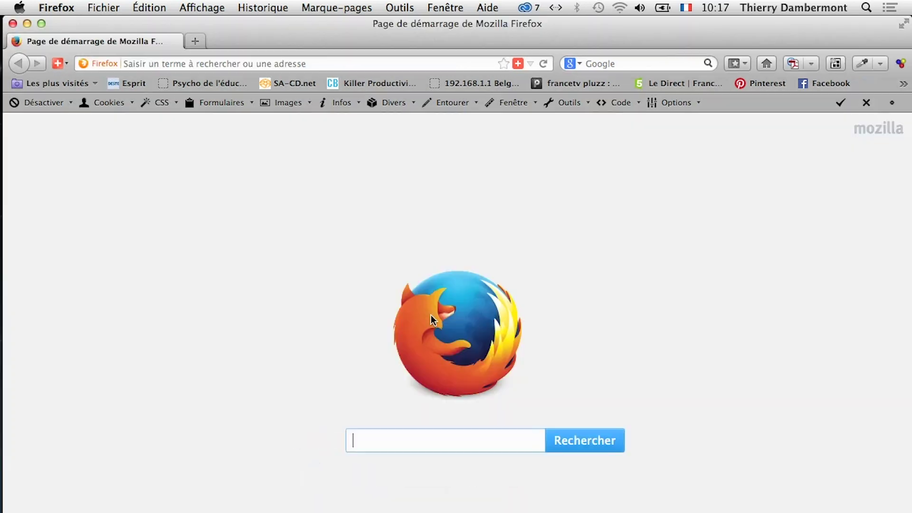
{"action": "type", "text": "lot"}
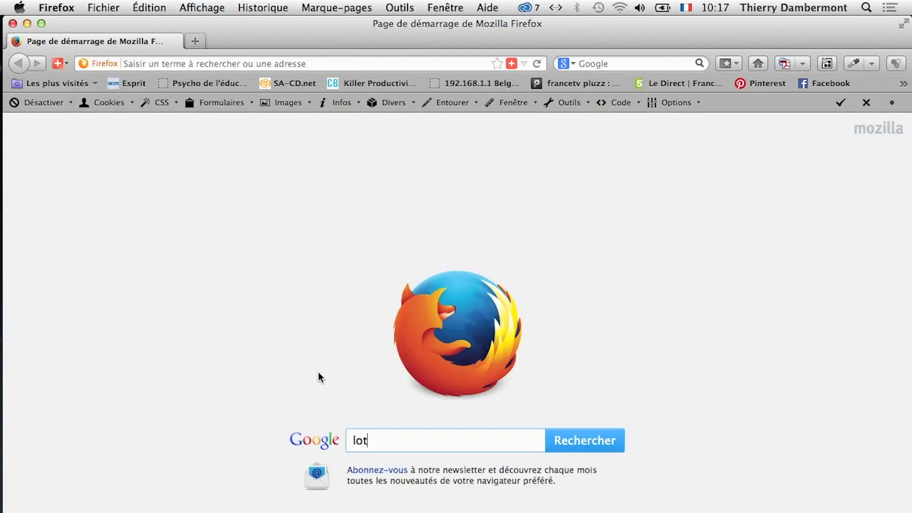
{"action": "type", "text": "is wikipr"}
{"action": "key", "text": "BackSpace"}
{"action": "type", "text": "edia"}
{"action": "key", "text": "Return"}
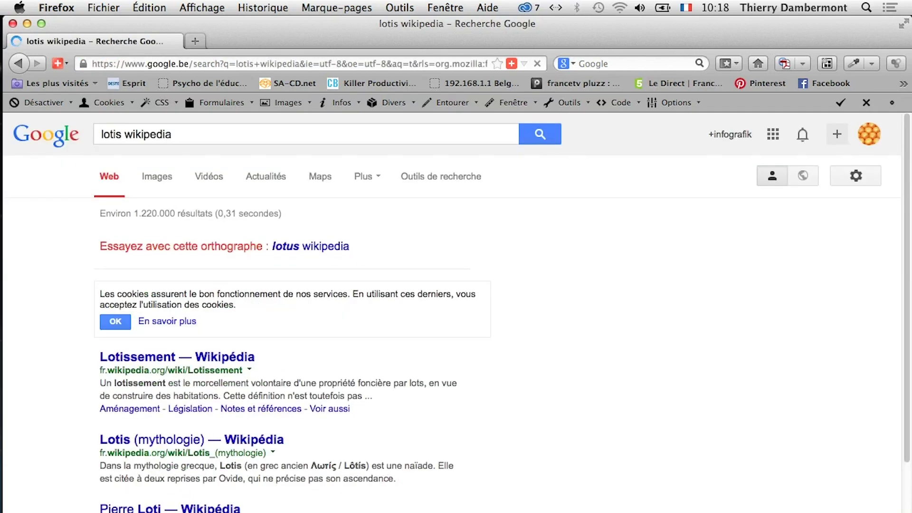
{"action": "left_click", "coordinate": [291, 247]}
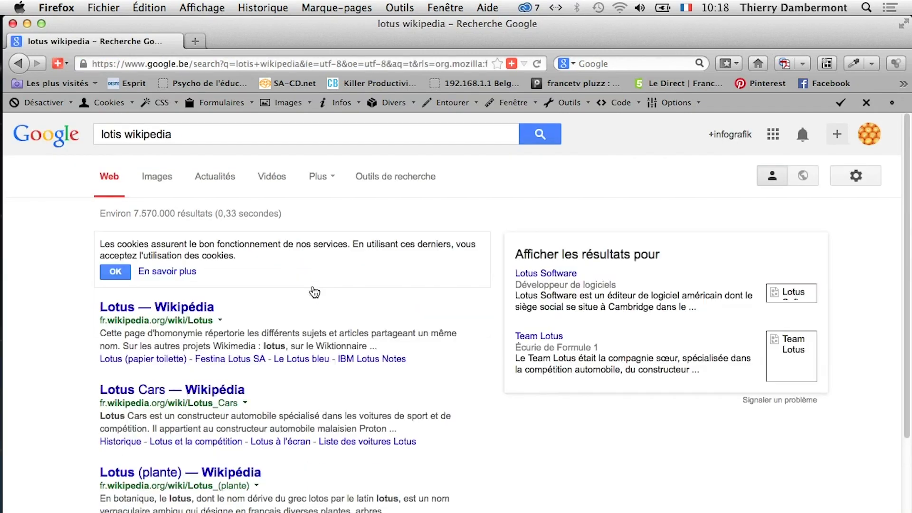
{"action": "left_click", "coordinate": [166, 312]}
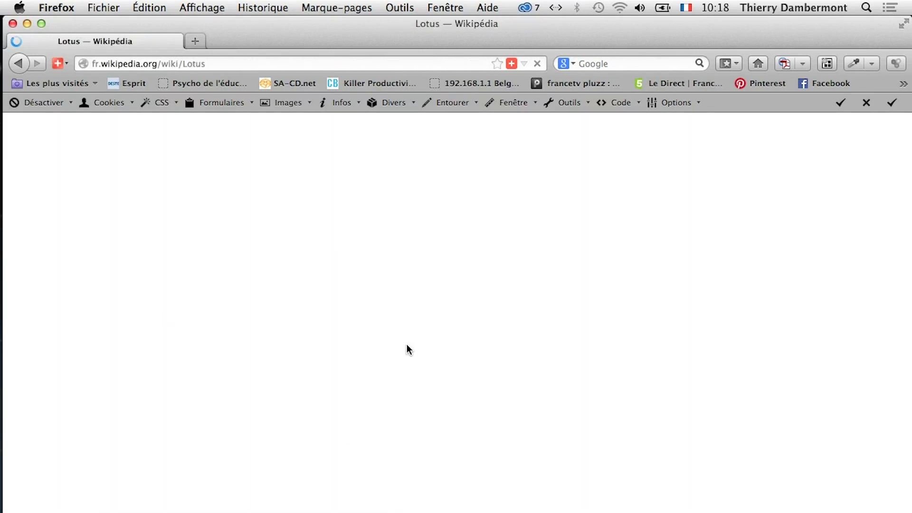
Step: Open the Lotus (architecture) article and select its opening paragraphs to copy
{"action": "scroll", "coordinate": [399, 380], "scroll_direction": "down", "scroll_amount": 2}
{"action": "scroll", "coordinate": [394, 382], "scroll_direction": "down", "scroll_amount": 7}
{"action": "scroll", "coordinate": [389, 386], "scroll_direction": "down", "scroll_amount": 5}
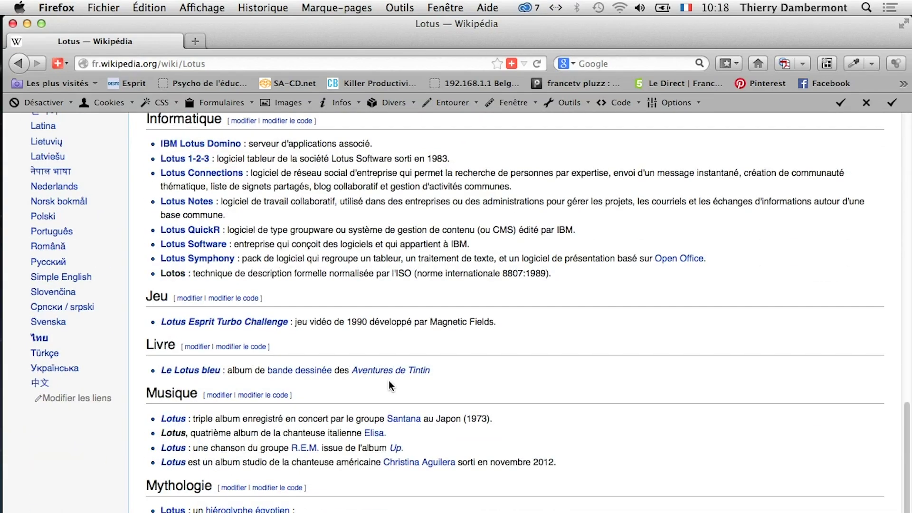
{"action": "left_click_drag", "start_coordinate": [565, 282], "coordinate": [419, 245]}
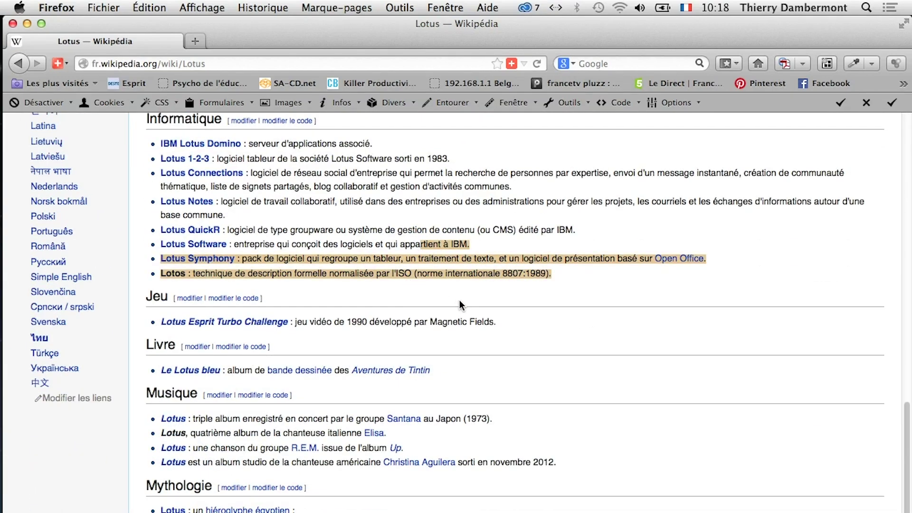
{"action": "scroll", "coordinate": [460, 304], "scroll_direction": "up", "scroll_amount": 2}
{"action": "scroll", "coordinate": [460, 304], "scroll_direction": "up", "scroll_amount": 1}
{"action": "scroll", "coordinate": [460, 304], "scroll_direction": "up", "scroll_amount": 5}
{"action": "scroll", "coordinate": [463, 304], "scroll_direction": "up", "scroll_amount": 3}
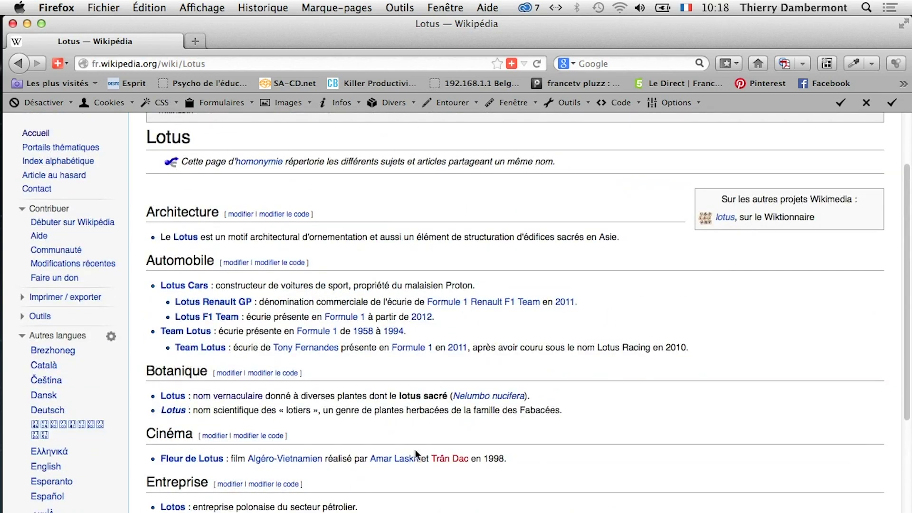
{"action": "scroll", "coordinate": [328, 449], "scroll_direction": "up", "scroll_amount": 3}
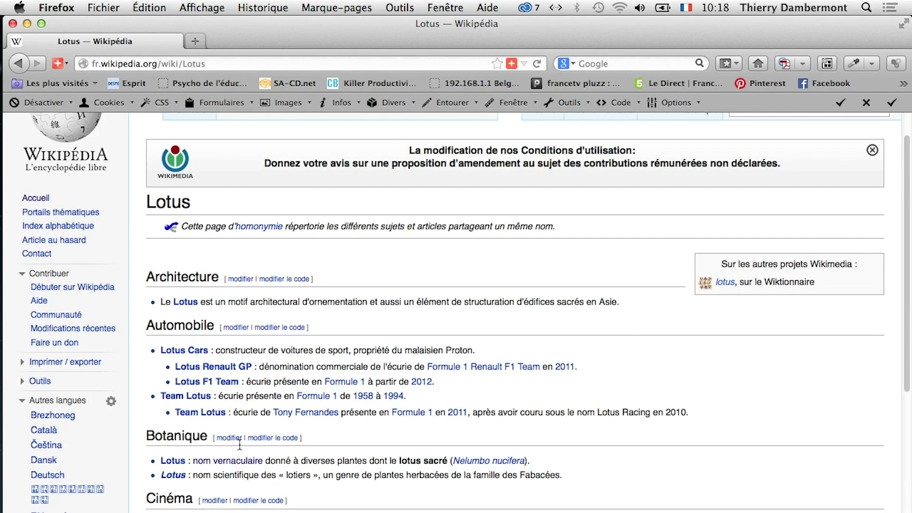
{"action": "scroll", "coordinate": [239, 444], "scroll_direction": "up", "scroll_amount": 1}
{"action": "left_click", "coordinate": [187, 316]}
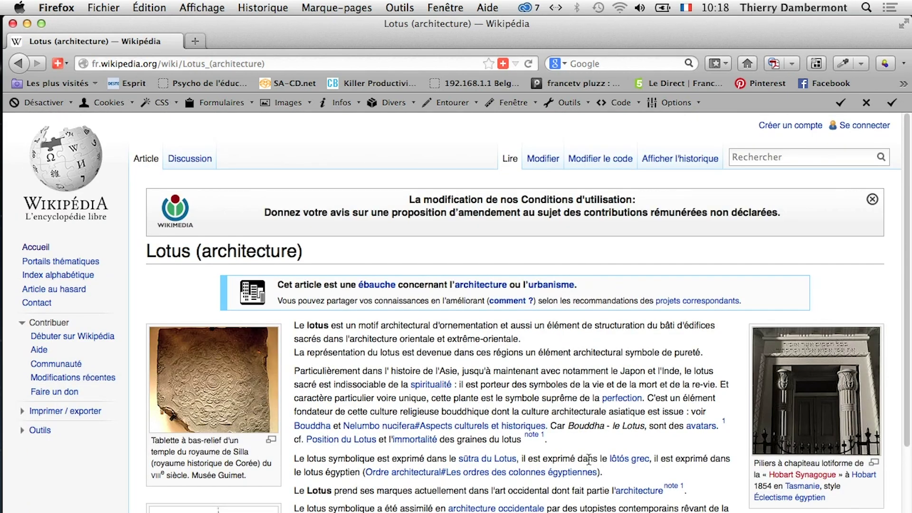
{"action": "left_click_drag", "start_coordinate": [547, 440], "coordinate": [294, 326]}
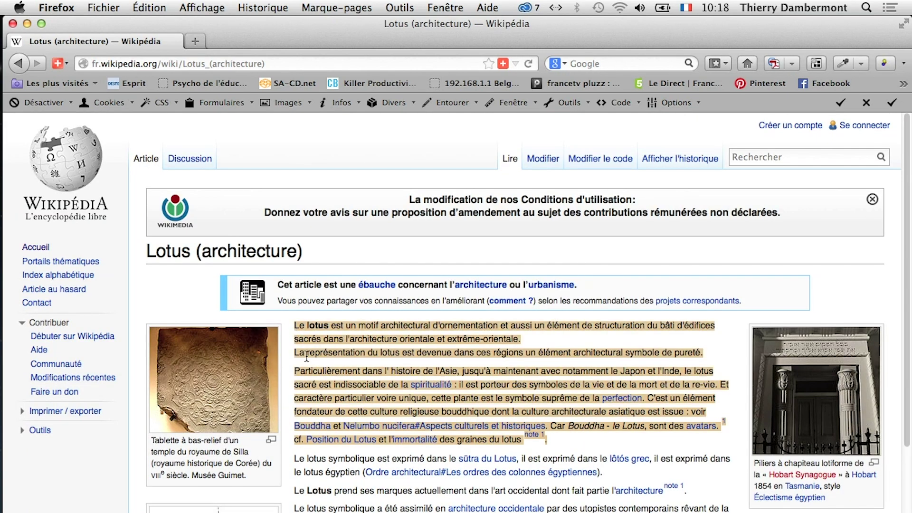
{"action": "key", "text": "super+Tab"}
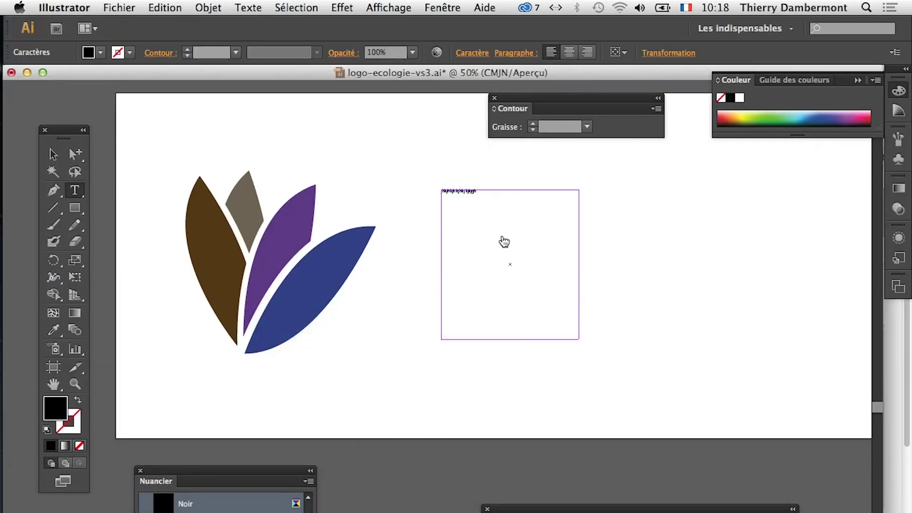
Step: Paste the copied lotus paragraphs into the frame, view at 100% and pan to show it
{"action": "key", "text": "super+v"}
{"action": "key", "text": "super+1"}
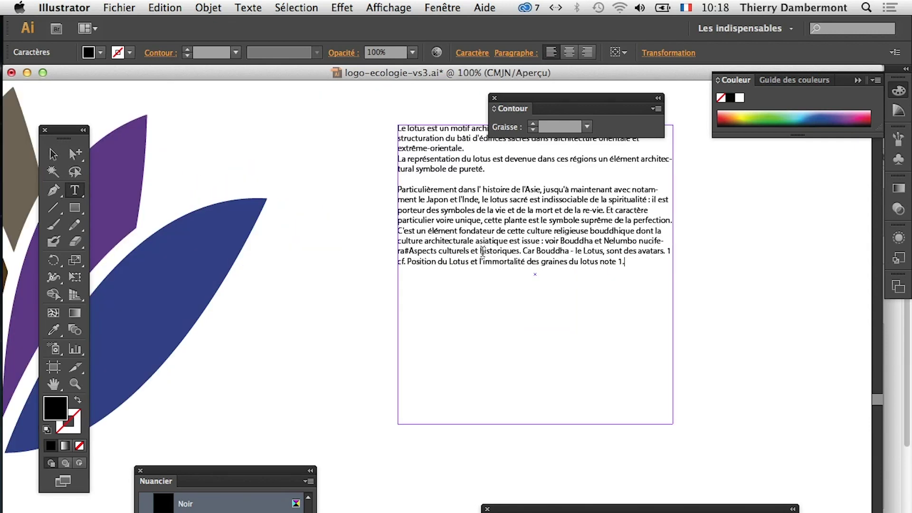
{"action": "left_click", "coordinate": [53, 384]}
{"action": "mouse_move", "coordinate": [519, 318]}
{"action": "left_mouse_down"}
{"action": "mouse_move", "coordinate": [426, 376]}
{"action": "mouse_move", "coordinate": [450, 362]}
{"action": "left_mouse_up"}
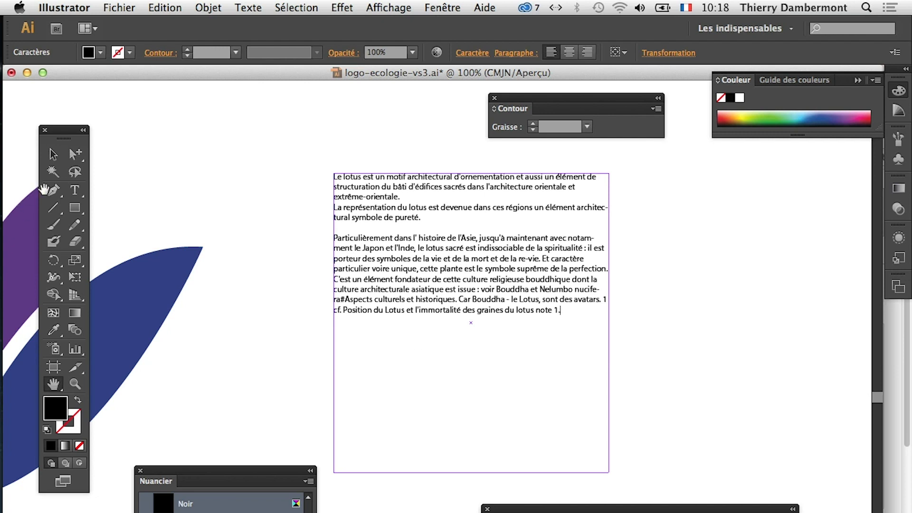
{"action": "left_click", "coordinate": [53, 154]}
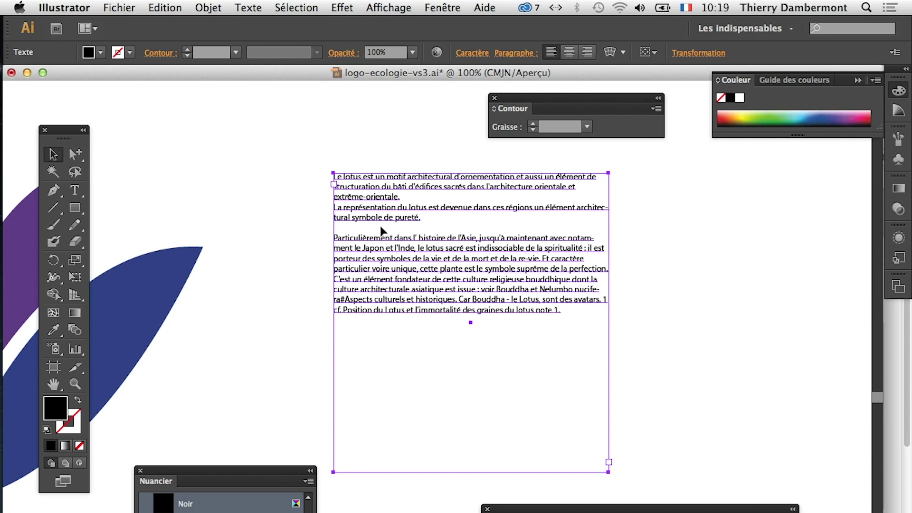
Step: Delete the paragraph frame, then draw and discard an empty area text frame
{"action": "key", "text": "Delete"}
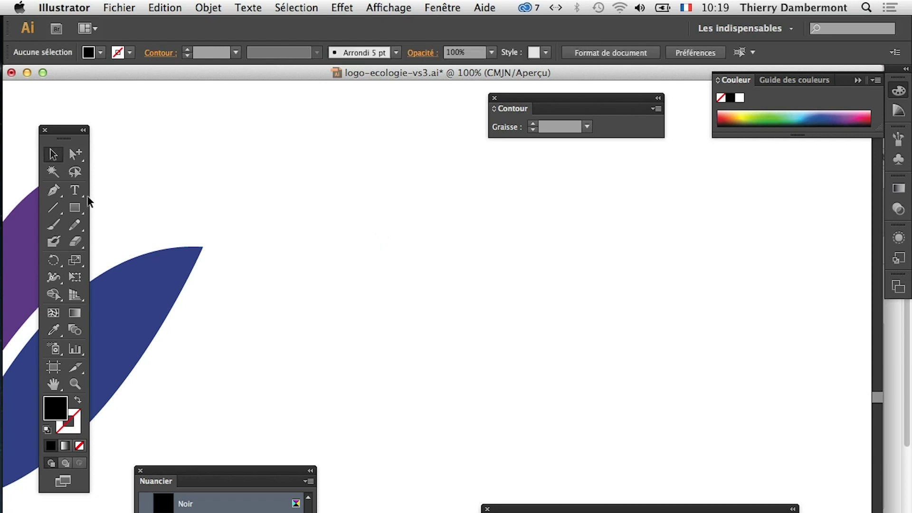
{"action": "left_click", "coordinate": [74, 190]}
{"action": "left_click_drag", "start_coordinate": [285, 210], "coordinate": [618, 410]}
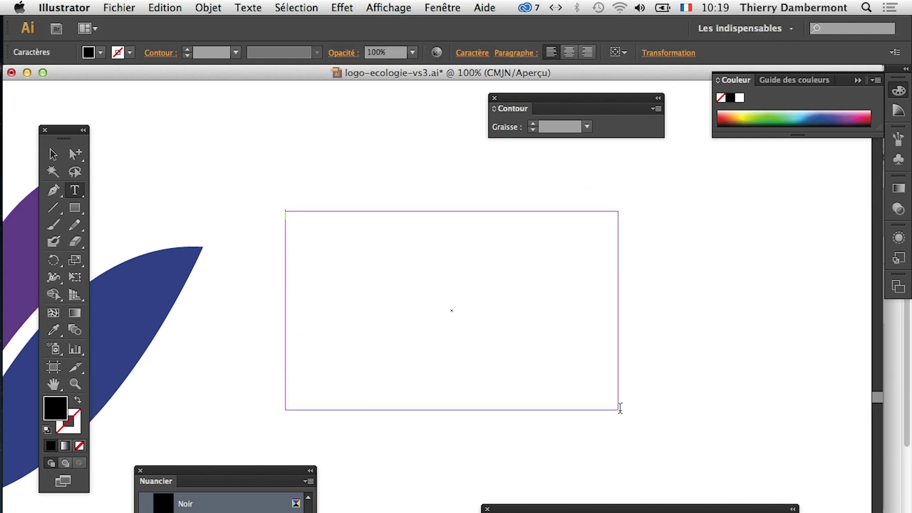
{"action": "left_click", "coordinate": [52, 153]}
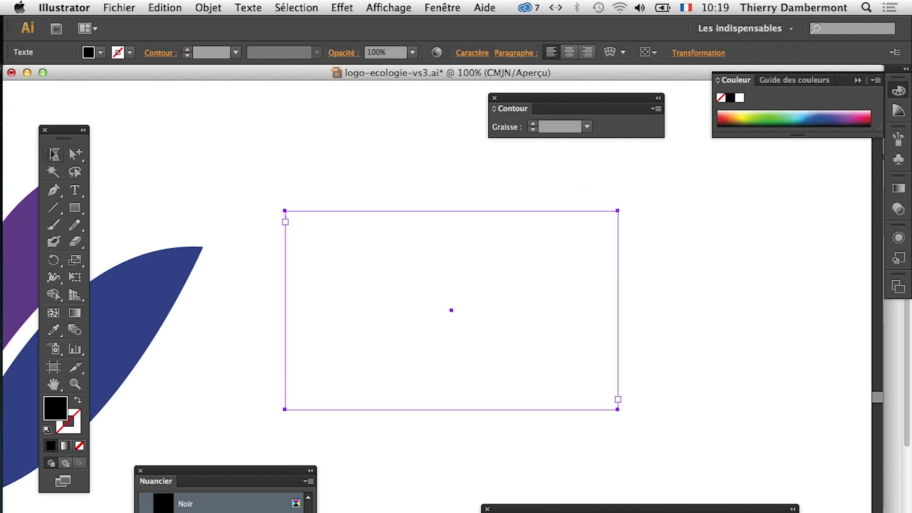
{"action": "left_click", "coordinate": [348, 189]}
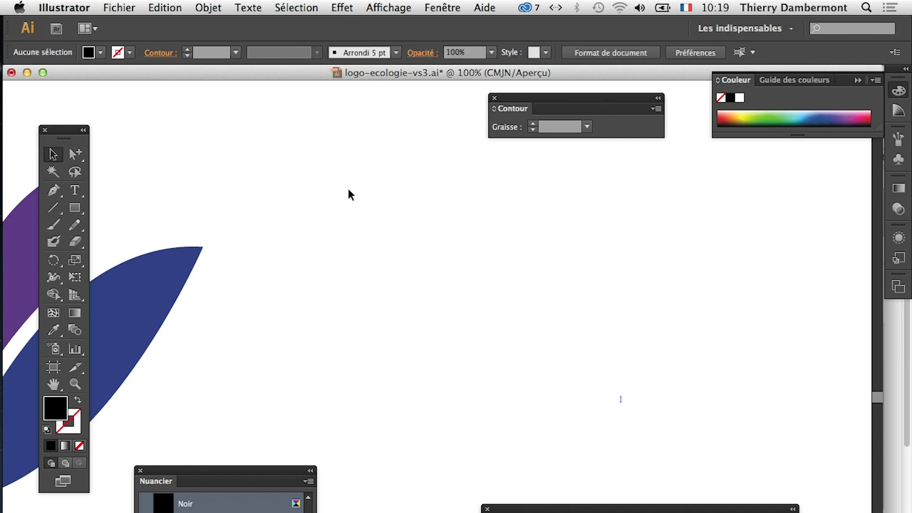
Step: Type point text 'Ceci est un texte de point' and switch to Affichage > Tracés outline view
{"action": "left_click", "coordinate": [74, 190]}
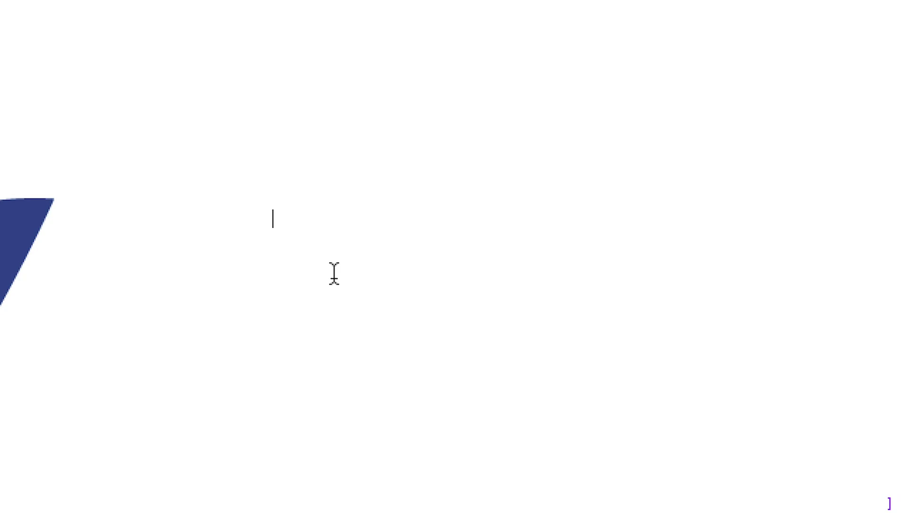
{"action": "type", "text": "Cec"}
{"action": "type", "text": "i est un text"}
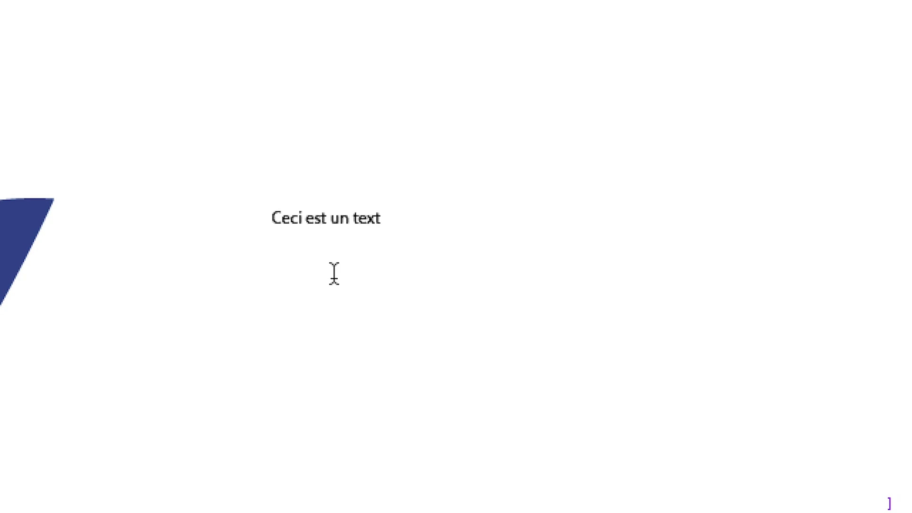
{"action": "type", "text": "e de po "}
{"action": "type", "text": "int"}
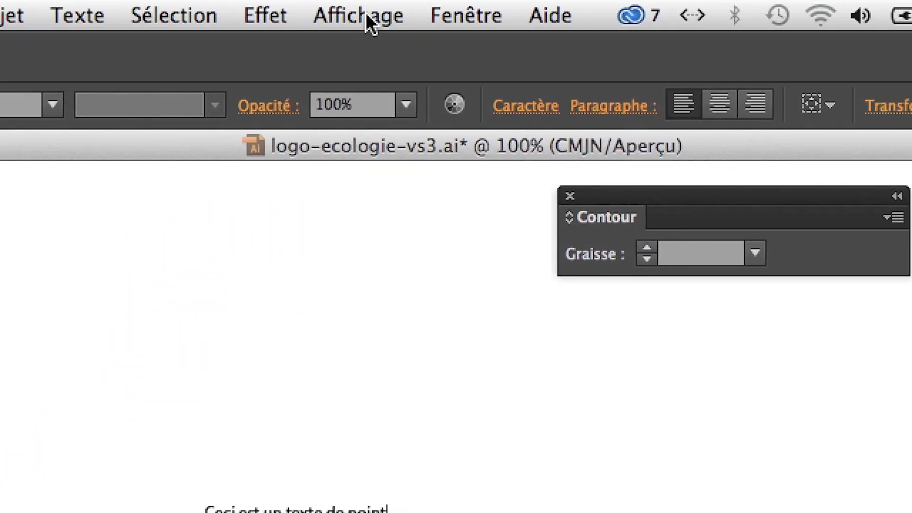
{"action": "left_click", "coordinate": [367, 15]}
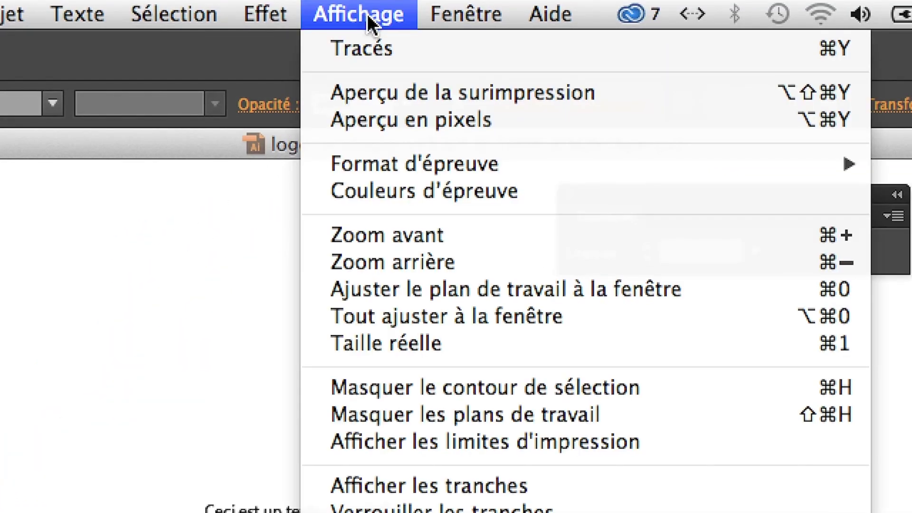
{"action": "left_click", "coordinate": [369, 48]}
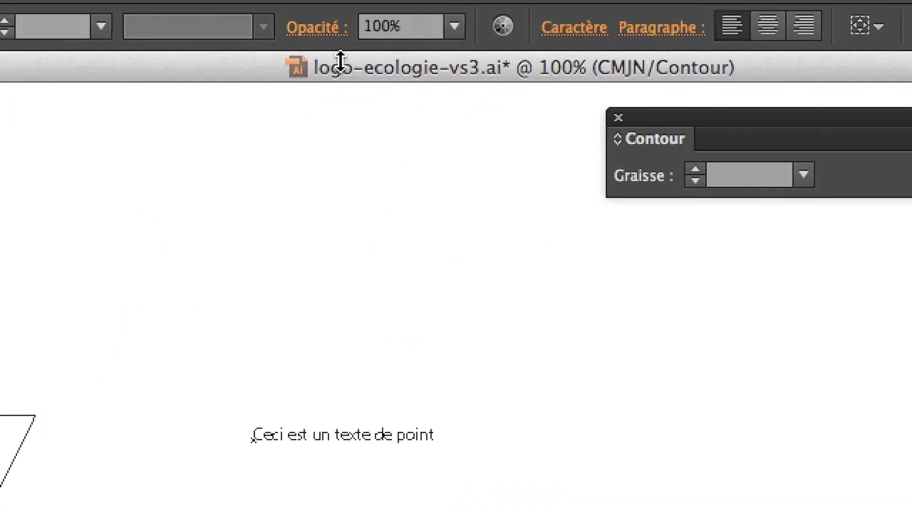
Step: Scale the 'Ceci est un texte de point' line to about 195 mm wide and raise it on the artboard
{"action": "left_click", "coordinate": [117, 114]}
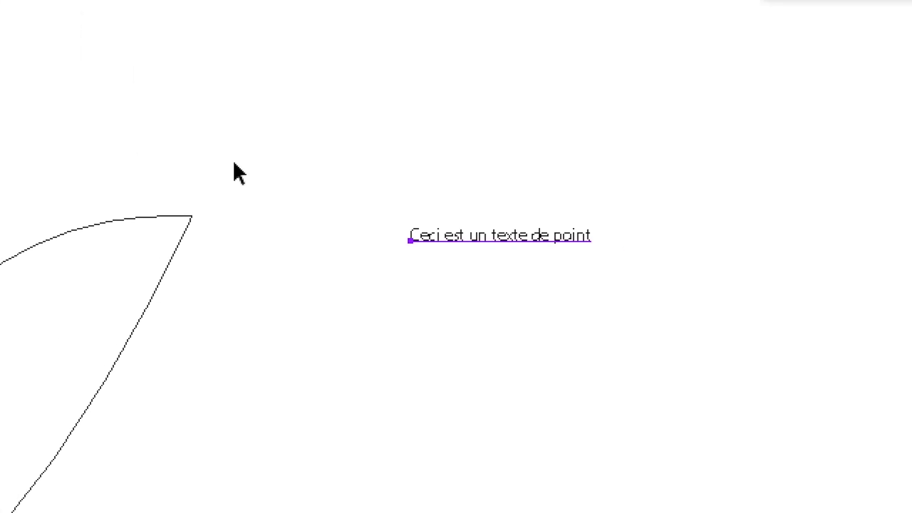
{"action": "mouse_move", "coordinate": [412, 240]}
{"action": "left_mouse_down"}
{"action": "mouse_move", "coordinate": [199, 146]}
{"action": "mouse_move", "coordinate": [285, 184]}
{"action": "mouse_move", "coordinate": [285, 224]}
{"action": "mouse_move", "coordinate": [258, 259]}
{"action": "left_mouse_up"}
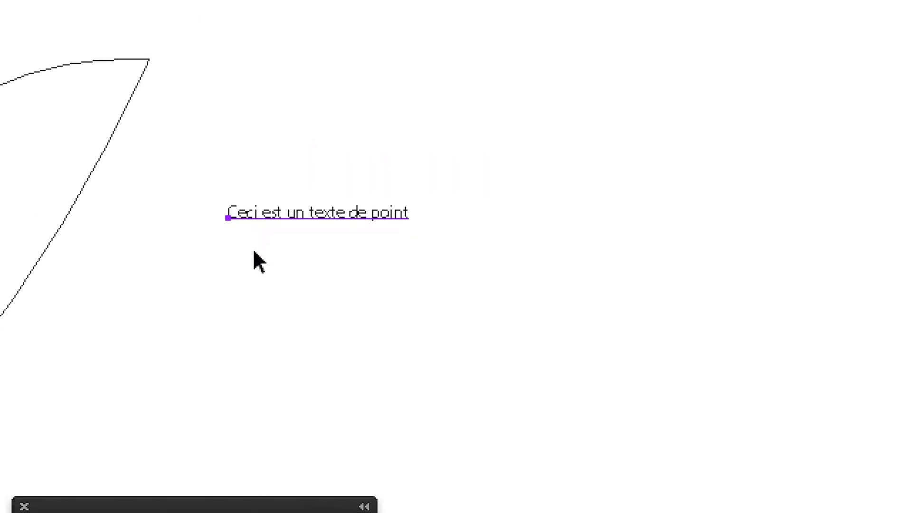
{"action": "left_click", "coordinate": [129, 204]}
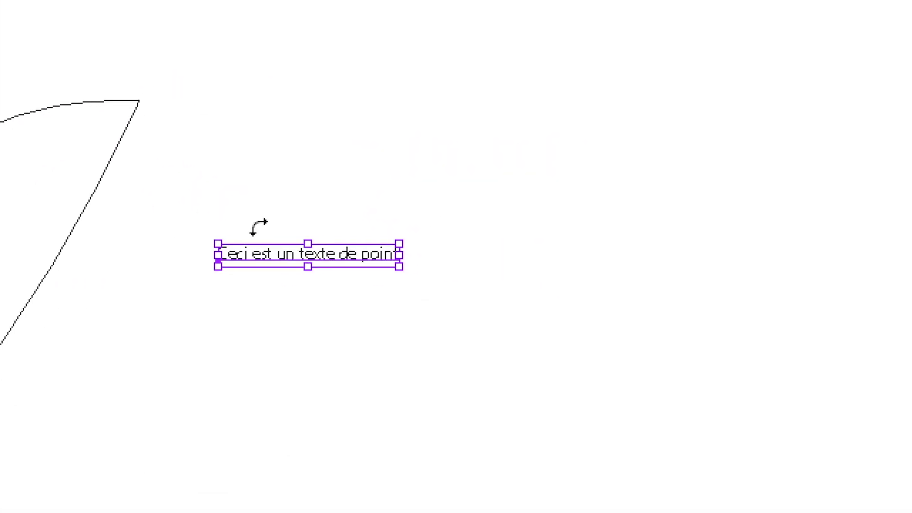
{"action": "mouse_move", "coordinate": [398, 243]}
{"action": "left_mouse_down"}
{"action": "mouse_move", "coordinate": [361, 220]}
{"action": "mouse_move", "coordinate": [514, 185]}
{"action": "left_mouse_up"}
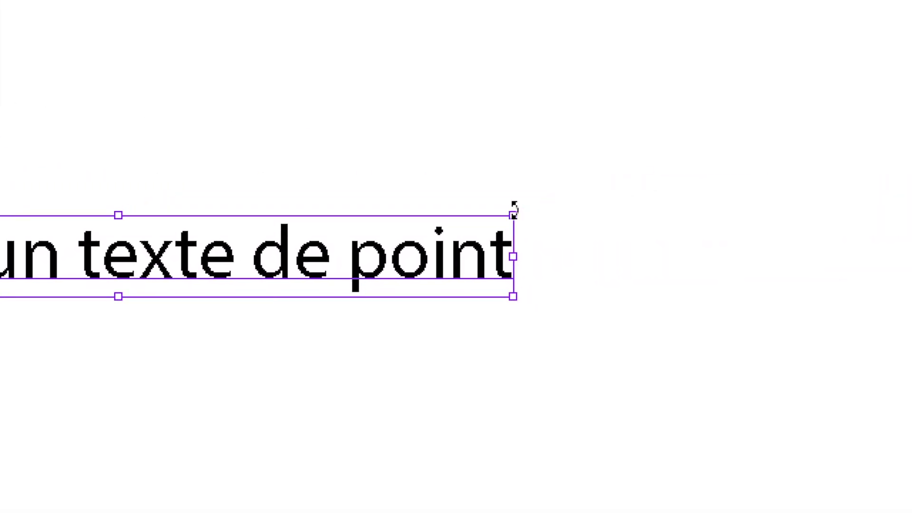
{"action": "left_click_drag", "start_coordinate": [516, 212], "coordinate": [552, 202]}
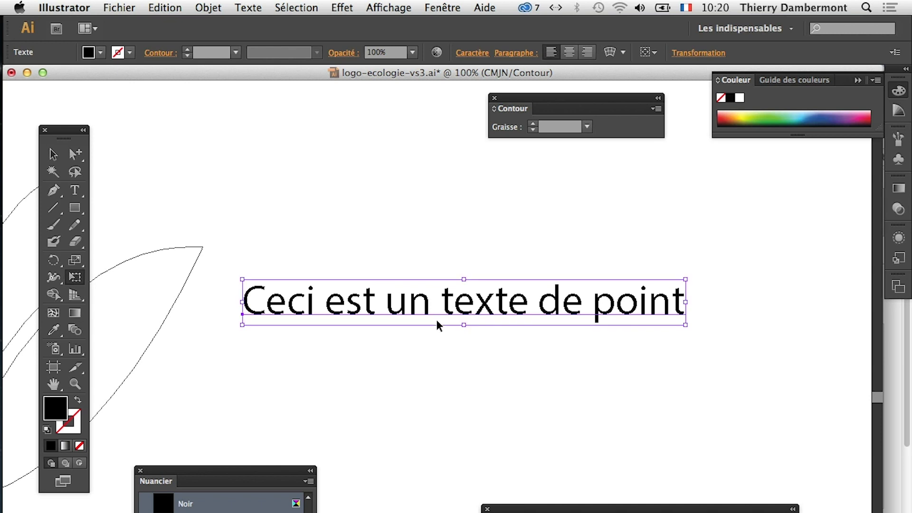
{"action": "left_click_drag", "start_coordinate": [436, 321], "coordinate": [441, 255]}
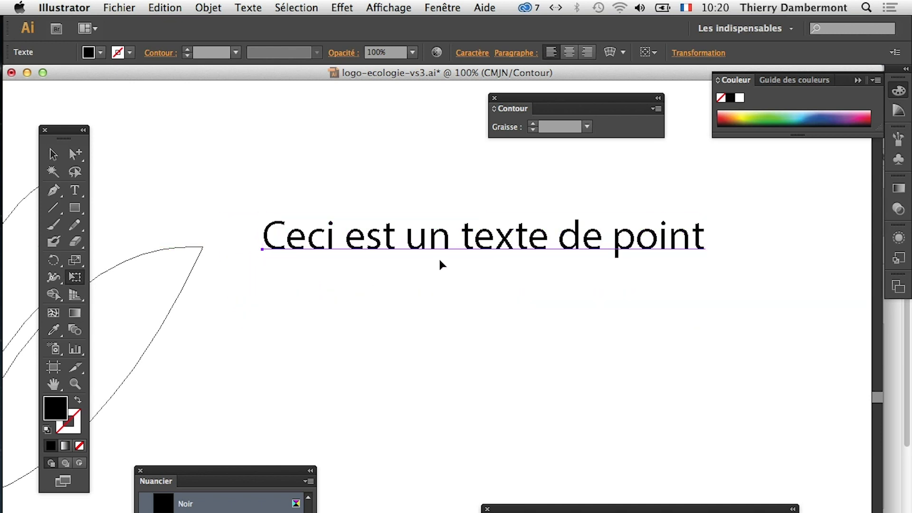
{"action": "left_click", "coordinate": [53, 154]}
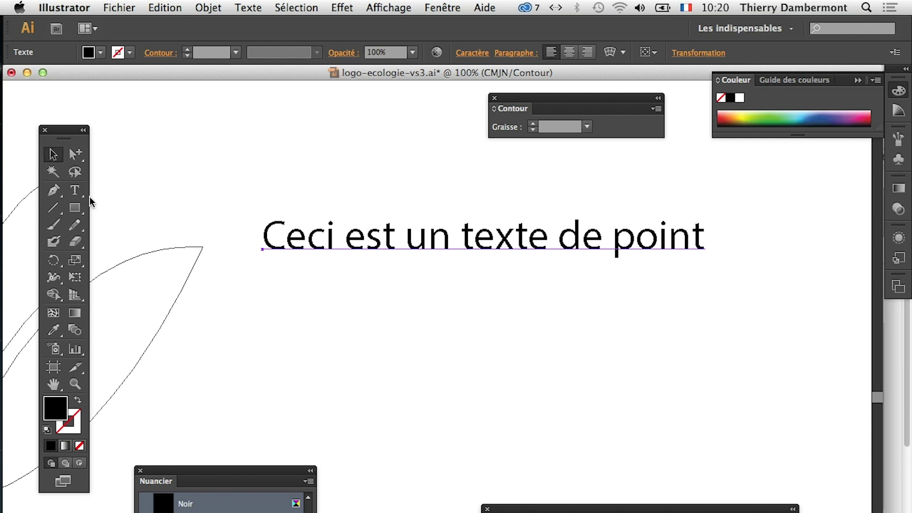
{"action": "left_click", "coordinate": [77, 193]}
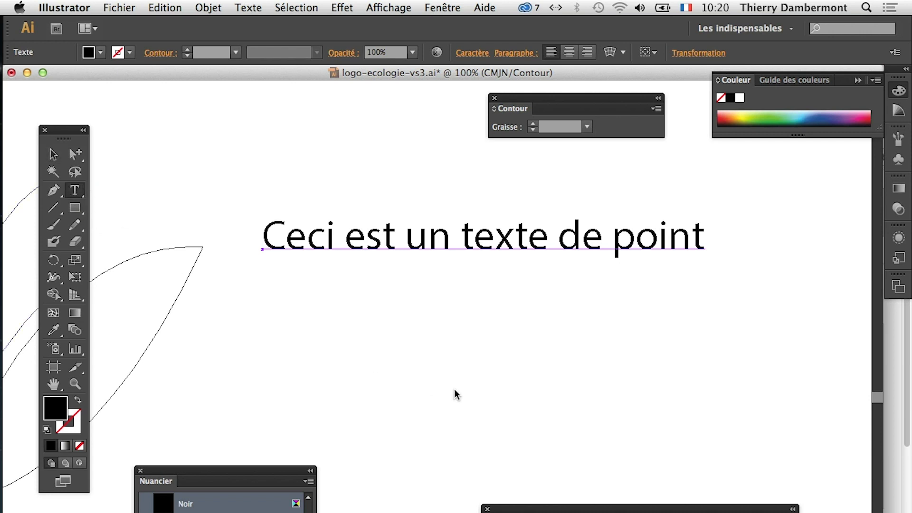
Step: Enlarge the 'Un autre texte' line and colour it Rouge CMJN
{"action": "left_click", "coordinate": [375, 318]}
{"action": "type", "text": "Un autre texte"}
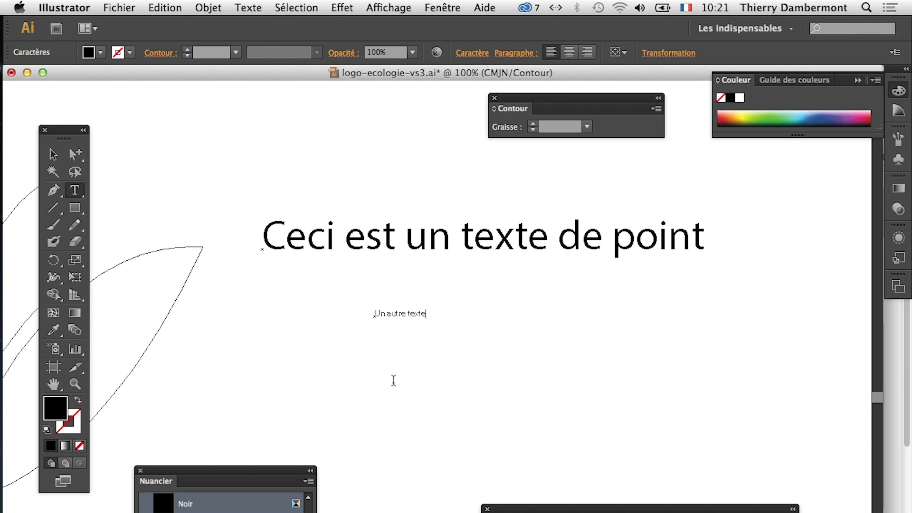
{"action": "left_click", "coordinate": [74, 277]}
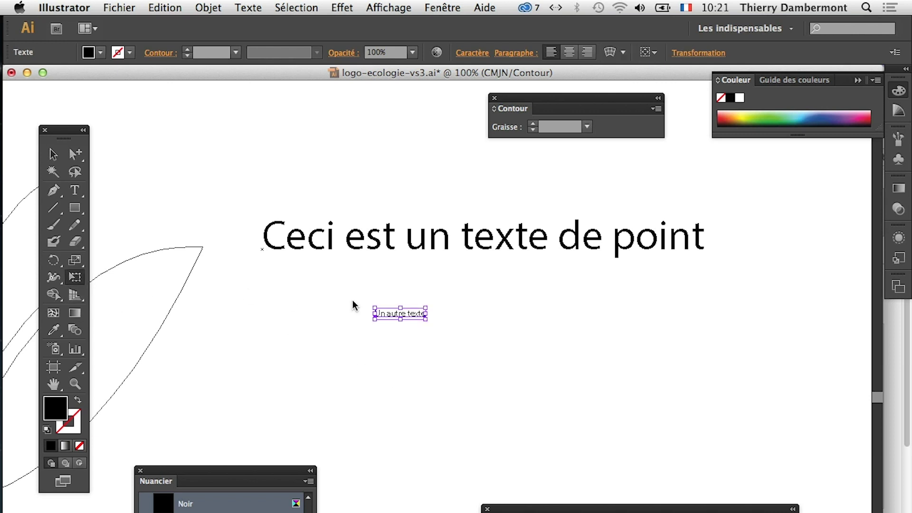
{"action": "left_click_drag", "start_coordinate": [425, 306], "coordinate": [654, 261]}
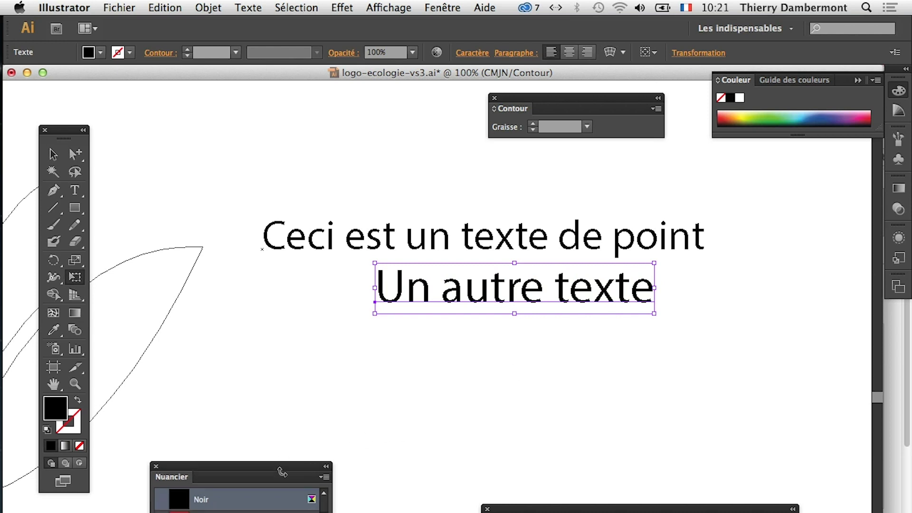
{"action": "left_click_drag", "start_coordinate": [275, 471], "coordinate": [669, 384]}
{"action": "left_click", "coordinate": [618, 444]}
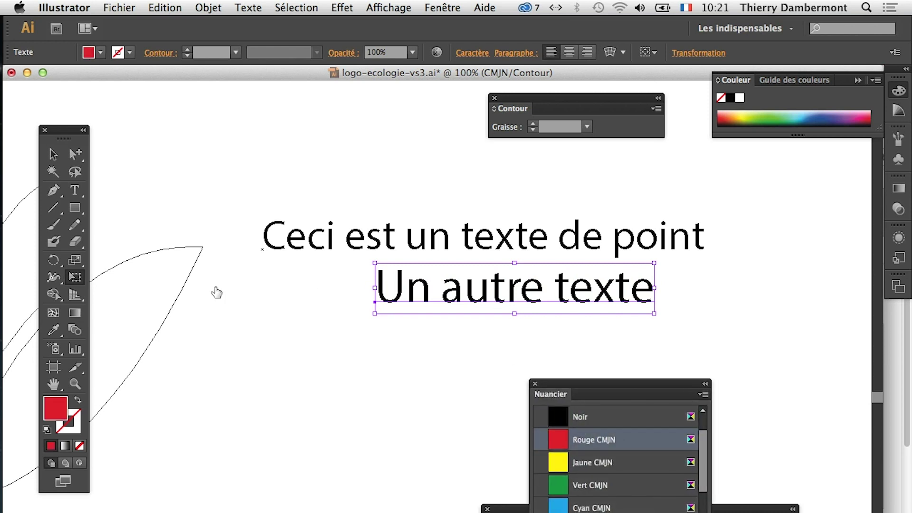
Step: Switch the view from outline to full-colour Aperçu preview
{"action": "left_click", "coordinate": [74, 193]}
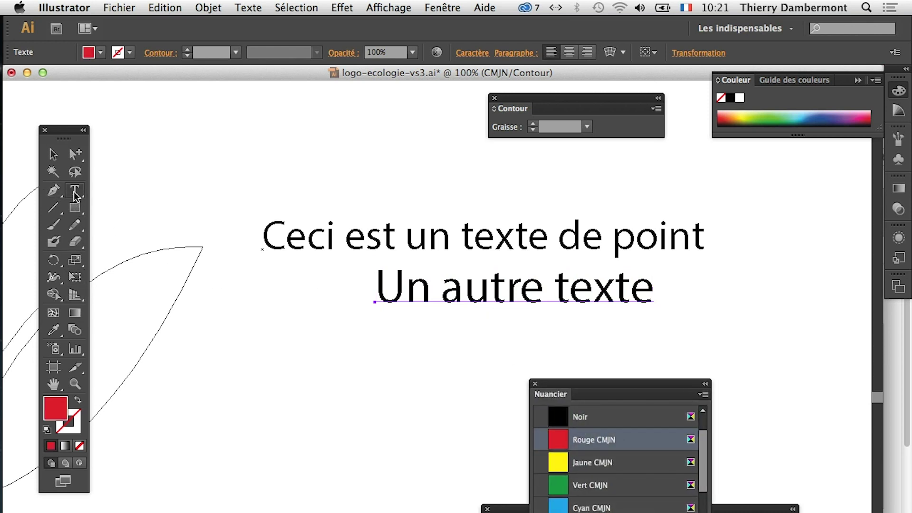
{"action": "left_click", "coordinate": [389, 7]}
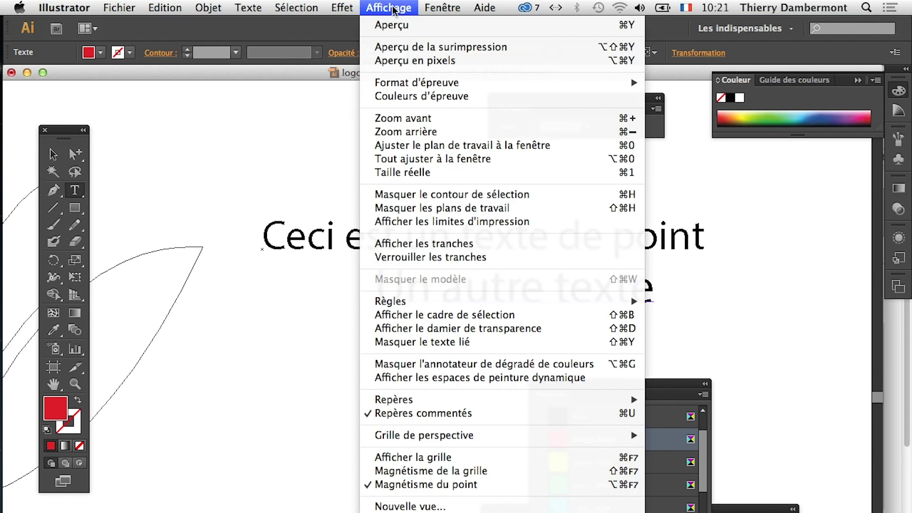
{"action": "left_click", "coordinate": [395, 21]}
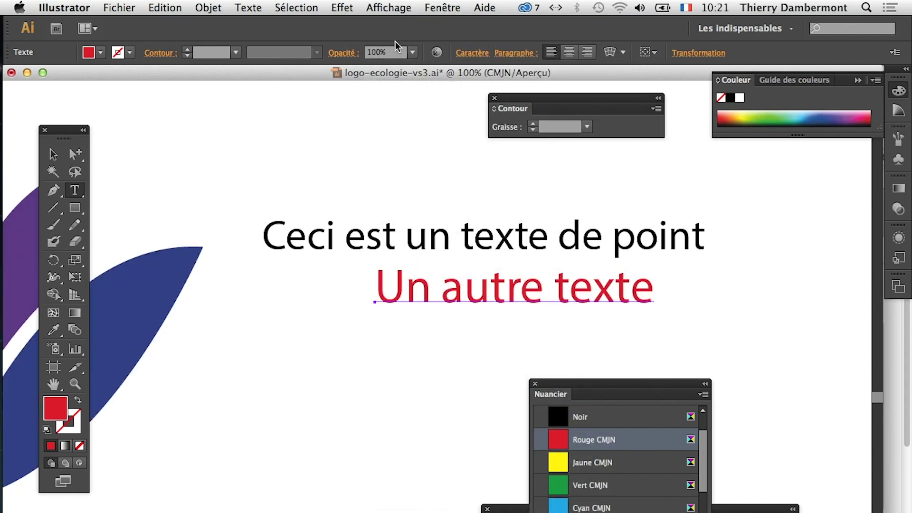
Step: Colour the 'Ceci est un texte de point' line Cyan CMJN
{"action": "left_click", "coordinate": [53, 156]}
{"action": "left_click", "coordinate": [494, 244]}
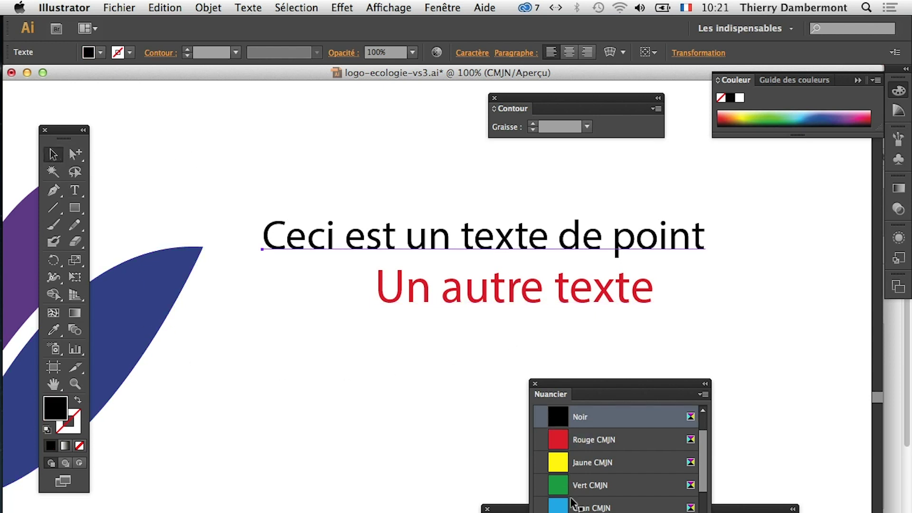
{"action": "left_click", "coordinate": [142, 308]}
{"action": "left_click", "coordinate": [591, 507]}
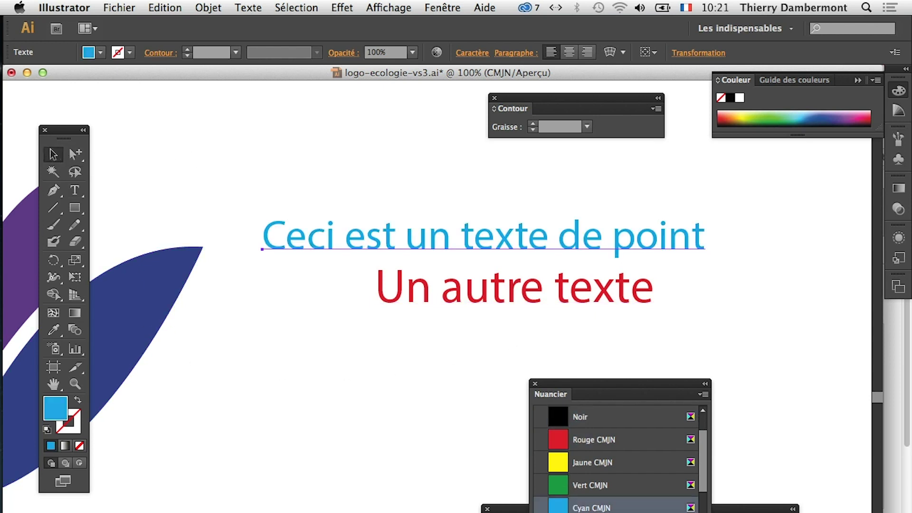
{"action": "left_click", "coordinate": [479, 292]}
Step: Enlarge the red 'Un autre texte' with Free Transform and place it above the cyan line
{"action": "mouse_move", "coordinate": [500, 298]}
{"action": "left_mouse_down"}
{"action": "mouse_move", "coordinate": [391, 200]}
{"action": "mouse_move", "coordinate": [678, 210]}
{"action": "mouse_move", "coordinate": [570, 216]}
{"action": "mouse_move", "coordinate": [375, 190]}
{"action": "mouse_move", "coordinate": [427, 283]}
{"action": "mouse_move", "coordinate": [420, 306]}
{"action": "left_mouse_up"}
{"action": "left_click", "coordinate": [397, 326]}
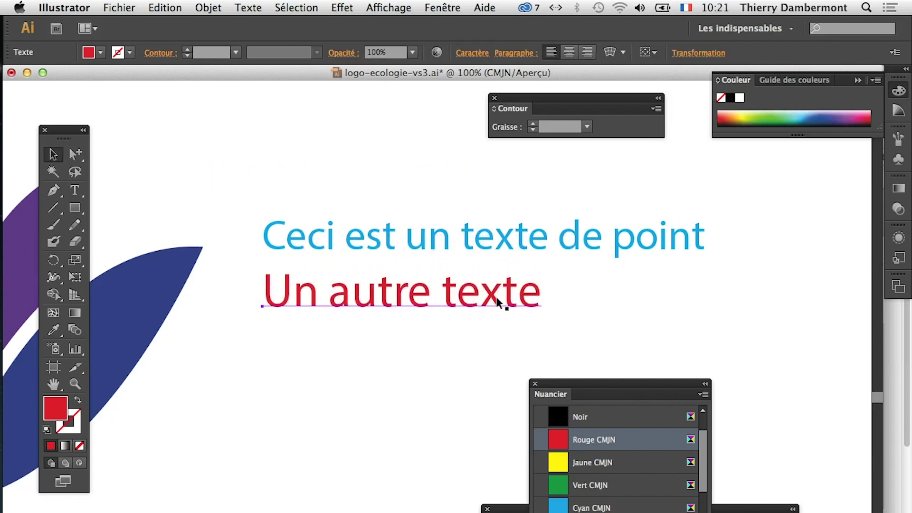
{"action": "left_click", "coordinate": [74, 277]}
{"action": "left_click", "coordinate": [323, 299]}
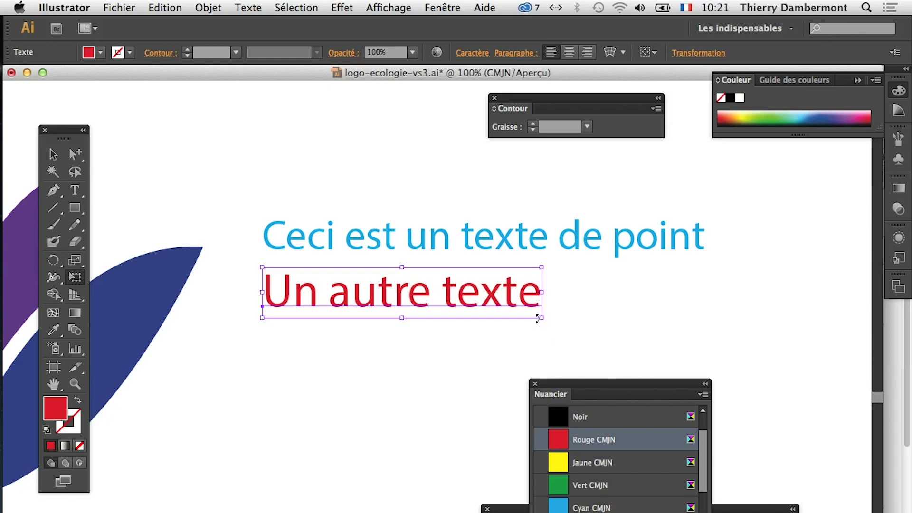
{"action": "mouse_move", "coordinate": [540, 318]}
{"action": "left_mouse_down"}
{"action": "mouse_move", "coordinate": [767, 384]}
{"action": "mouse_move", "coordinate": [757, 369]}
{"action": "left_mouse_up"}
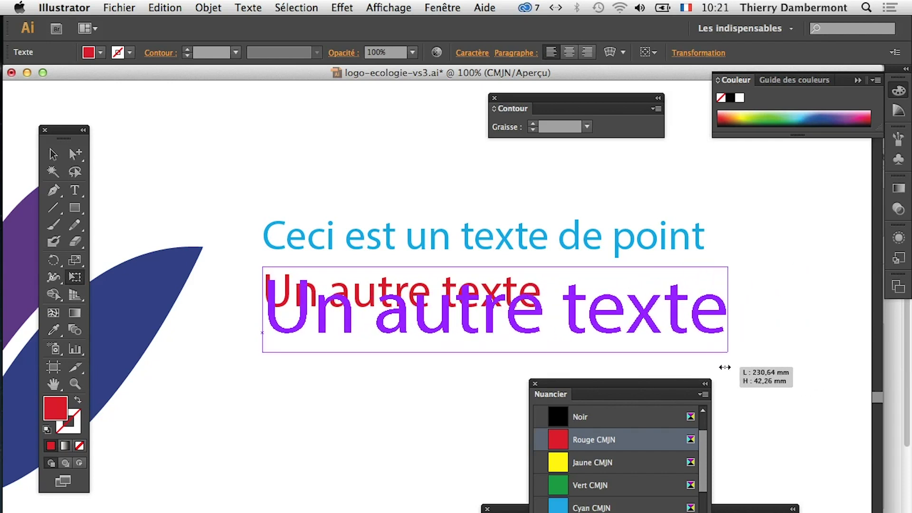
{"action": "left_click_drag", "start_coordinate": [756, 369], "coordinate": [731, 365]}
{"action": "left_click_drag", "start_coordinate": [449, 315], "coordinate": [436, 317]}
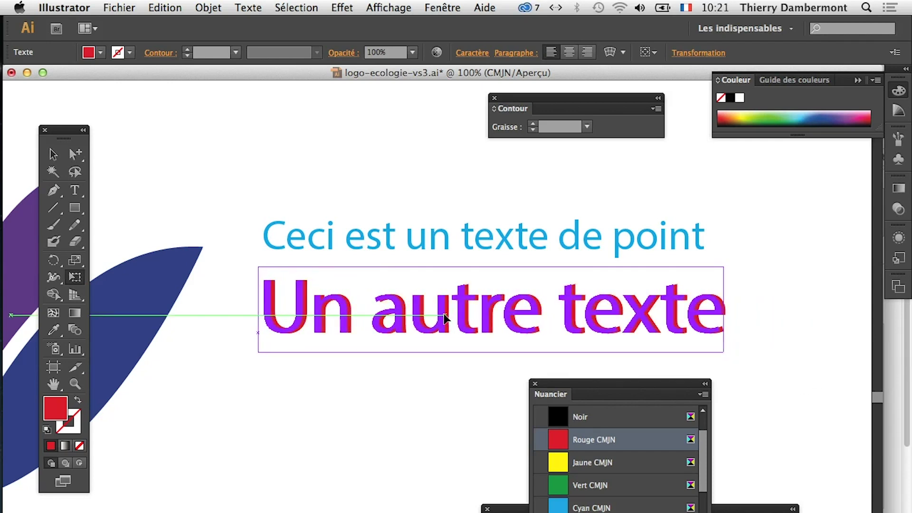
{"action": "mouse_move", "coordinate": [258, 328]}
{"action": "left_mouse_down"}
{"action": "mouse_move", "coordinate": [286, 401]}
{"action": "mouse_move", "coordinate": [321, 412]}
{"action": "mouse_move", "coordinate": [278, 326]}
{"action": "mouse_move", "coordinate": [287, 339]}
{"action": "mouse_move", "coordinate": [271, 289]}
{"action": "mouse_move", "coordinate": [284, 333]}
{"action": "mouse_move", "coordinate": [291, 320]}
{"action": "mouse_move", "coordinate": [266, 221]}
{"action": "mouse_move", "coordinate": [282, 213]}
{"action": "left_mouse_up"}
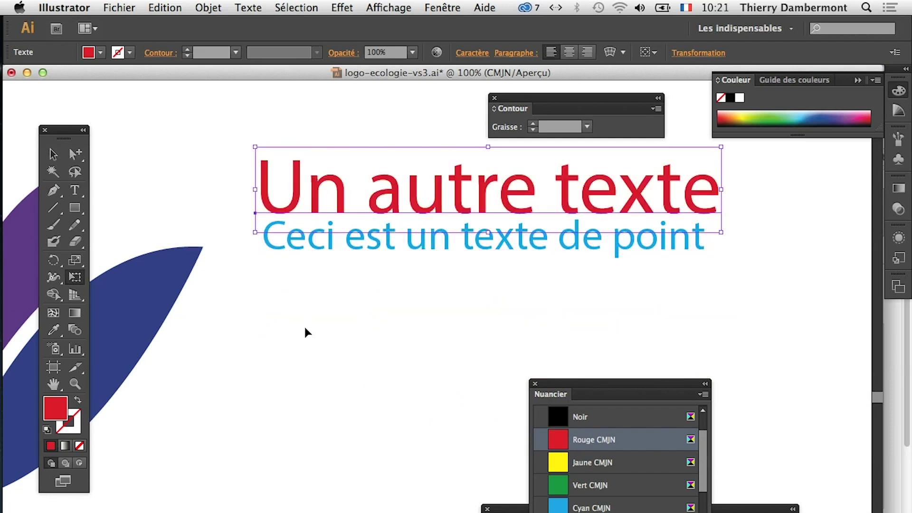
Step: Stretch the cyan line to the red line's width and nudge it slightly down
{"action": "key", "text": "v"}
{"action": "left_click", "coordinate": [303, 269]}
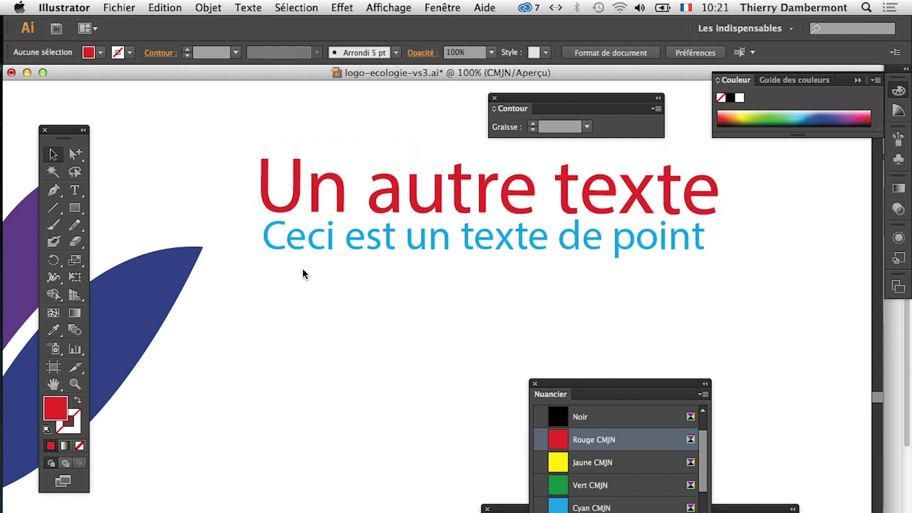
{"action": "left_click", "coordinate": [299, 247]}
{"action": "left_click", "coordinate": [80, 277]}
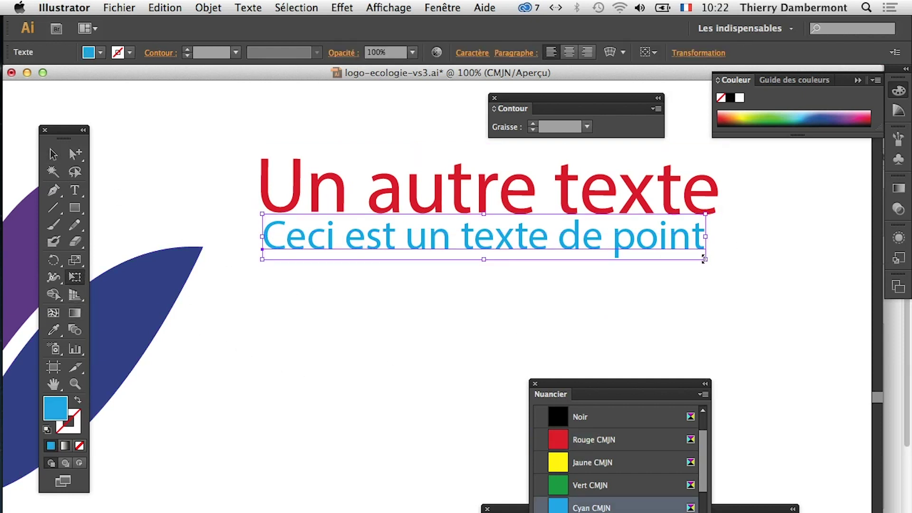
{"action": "left_click_drag", "start_coordinate": [703, 258], "coordinate": [718, 261]}
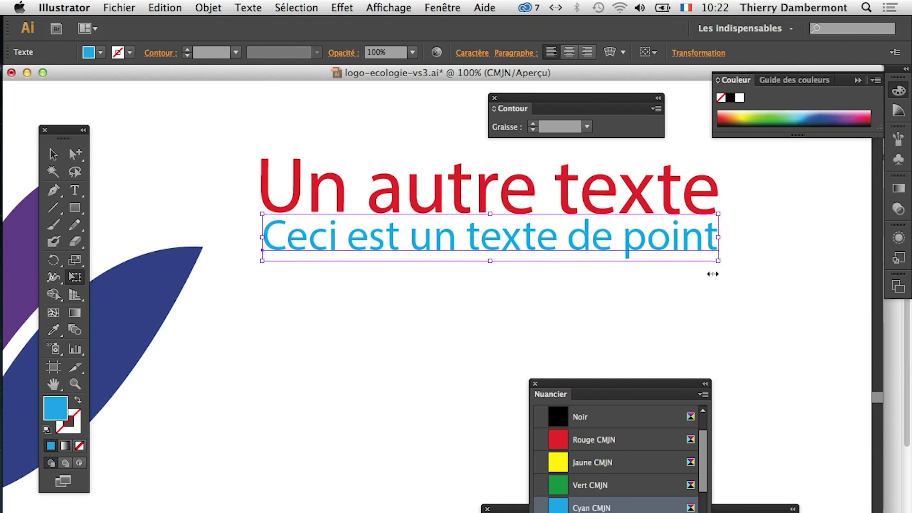
{"action": "left_click", "coordinate": [54, 153]}
{"action": "left_click", "coordinate": [411, 336]}
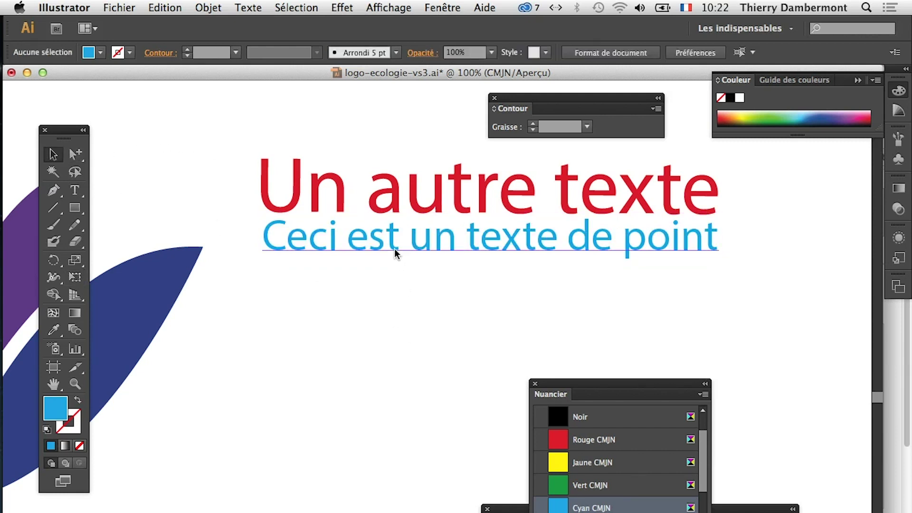
{"action": "left_click_drag", "start_coordinate": [394, 249], "coordinate": [395, 255]}
Step: Zoom out to 50% and drag both text lines together beneath the lotus petals
{"action": "left_click", "coordinate": [390, 291]}
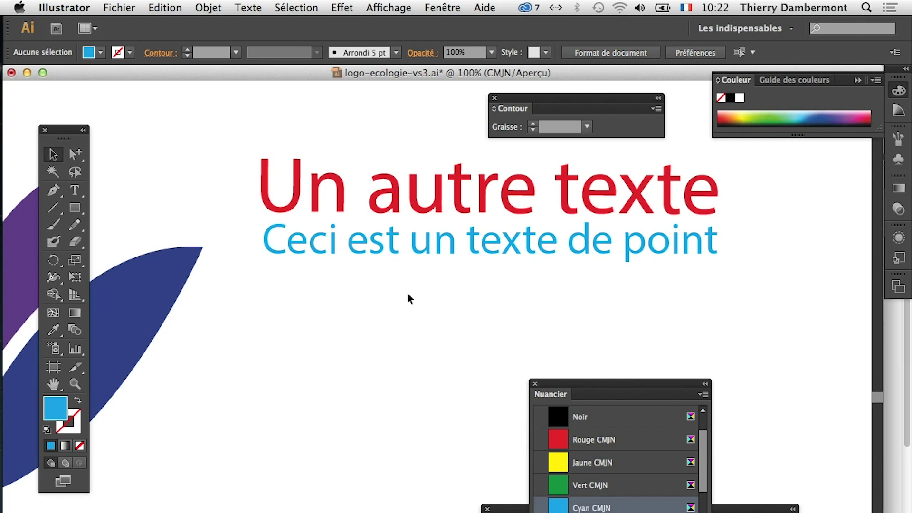
{"action": "scroll", "coordinate": [406, 292], "scroll_direction": "down", "scroll_amount": 1}
{"action": "scroll", "coordinate": [406, 294], "scroll_direction": "down", "scroll_amount": 1}
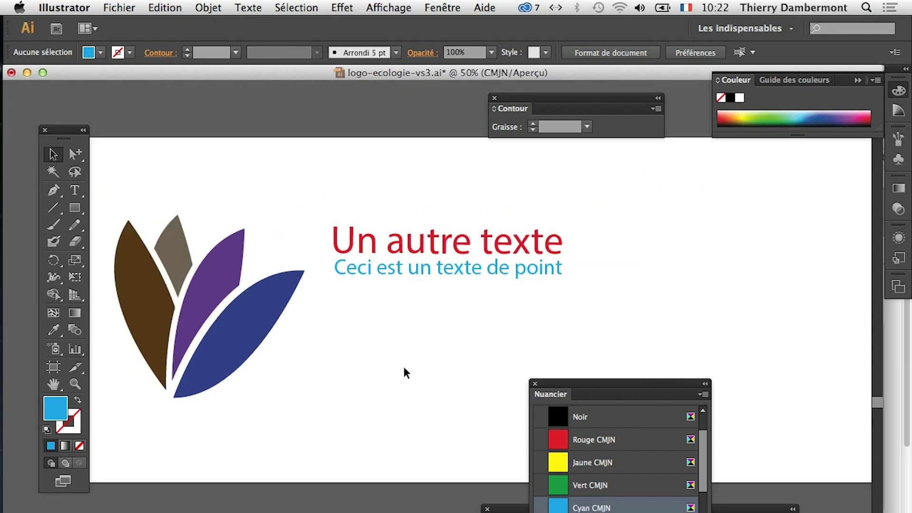
{"action": "mouse_move", "coordinate": [356, 197]}
{"action": "left_mouse_down"}
{"action": "mouse_move", "coordinate": [457, 290]}
{"action": "mouse_move", "coordinate": [218, 196]}
{"action": "left_mouse_up"}
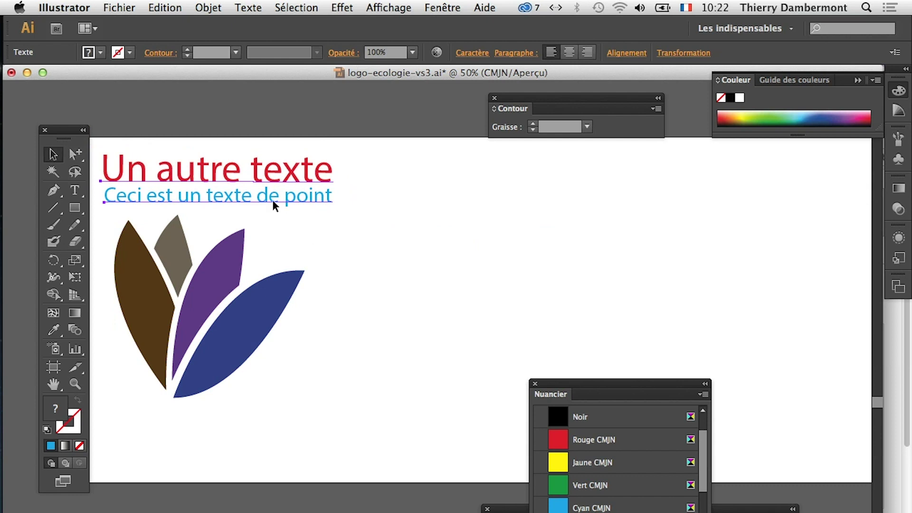
{"action": "left_click_drag", "start_coordinate": [273, 205], "coordinate": [272, 447]}
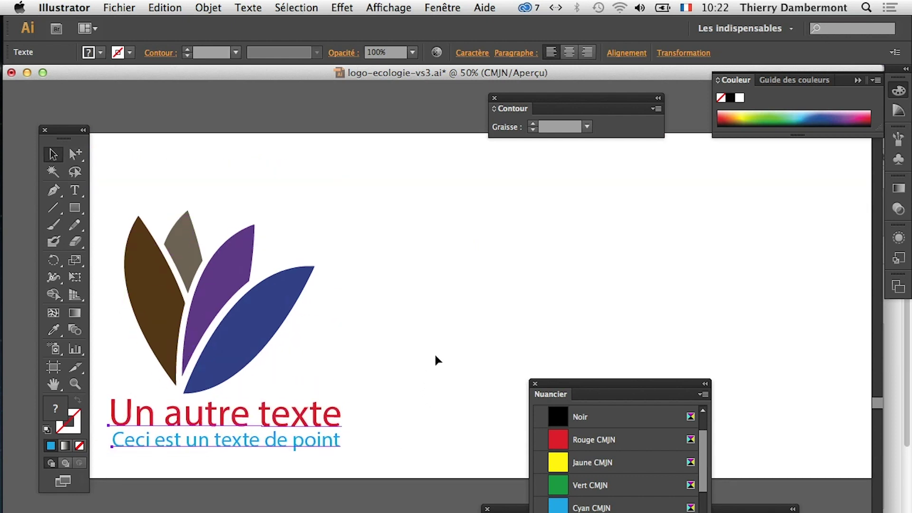
{"action": "left_click_drag", "start_coordinate": [388, 412], "coordinate": [492, 311]}
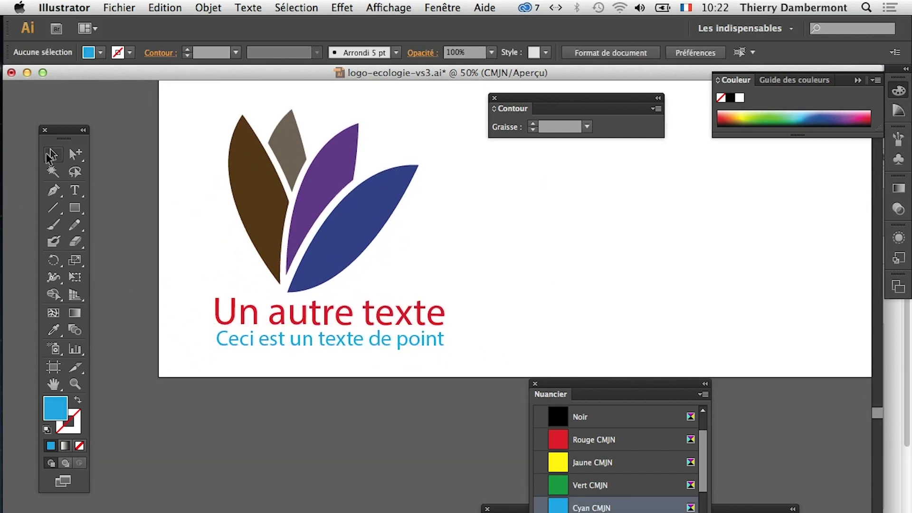
Step: Select the cyan line and float the Caractère and Paragraphe panels, closing OpenType
{"action": "left_click", "coordinate": [389, 343]}
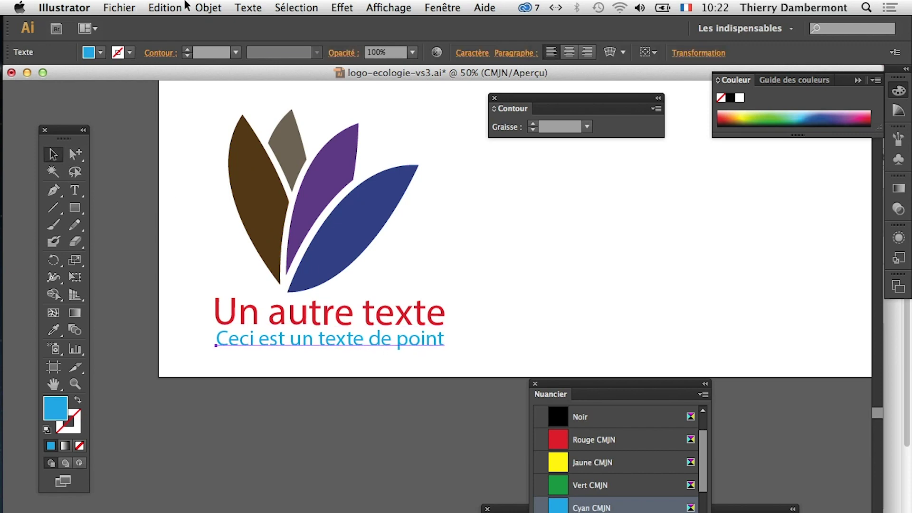
{"action": "left_click", "coordinate": [255, 7]}
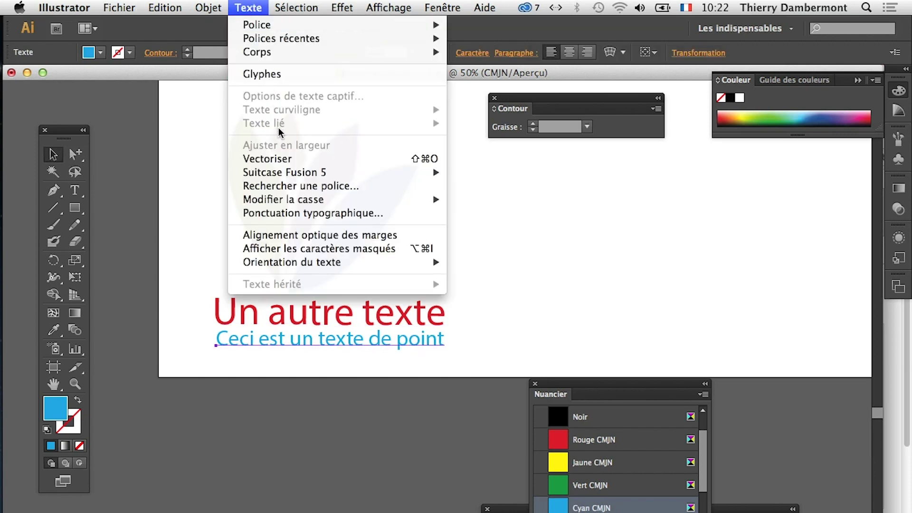
{"action": "mouse_move", "coordinate": [470, 491]}
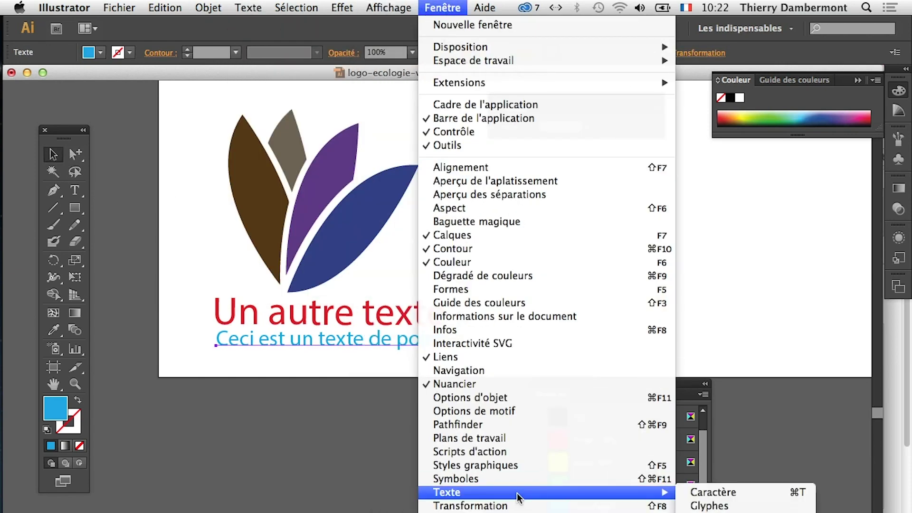
{"action": "left_click", "coordinate": [723, 486]}
{"action": "left_click", "coordinate": [447, 6]}
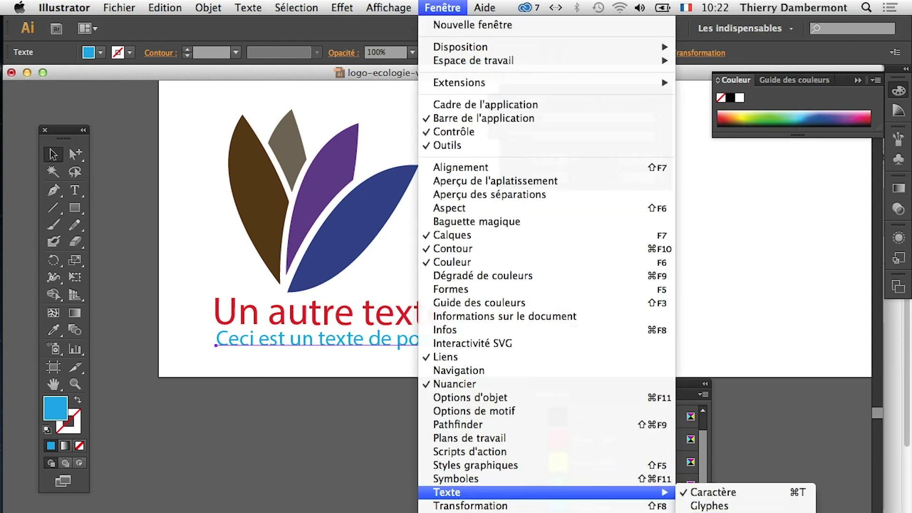
{"action": "left_click", "coordinate": [708, 451]}
{"action": "mouse_move", "coordinate": [555, 88]}
{"action": "left_mouse_down"}
{"action": "mouse_move", "coordinate": [261, 303]}
{"action": "mouse_move", "coordinate": [339, 317]}
{"action": "mouse_move", "coordinate": [669, 247]}
{"action": "left_mouse_up"}
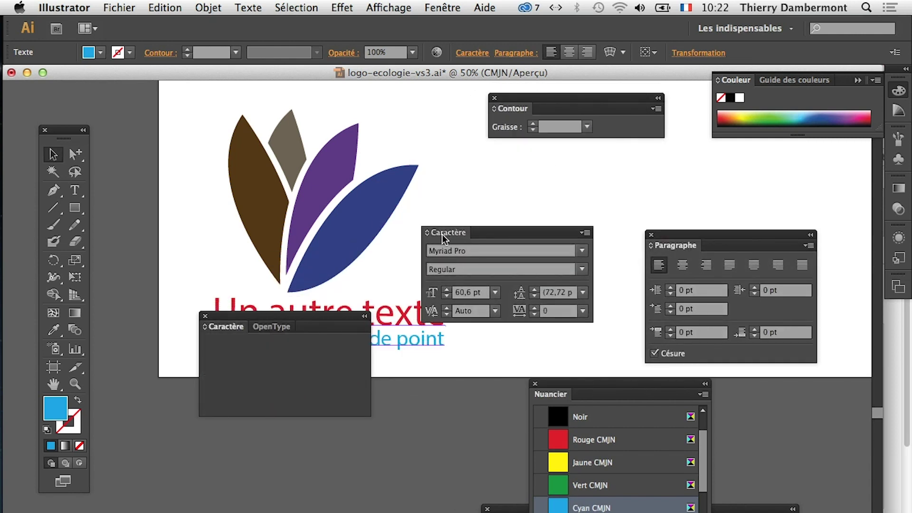
{"action": "mouse_move", "coordinate": [221, 326]}
{"action": "left_mouse_down"}
{"action": "mouse_move", "coordinate": [443, 221]}
{"action": "mouse_move", "coordinate": [289, 368]}
{"action": "left_mouse_up"}
{"action": "left_click", "coordinate": [205, 316]}
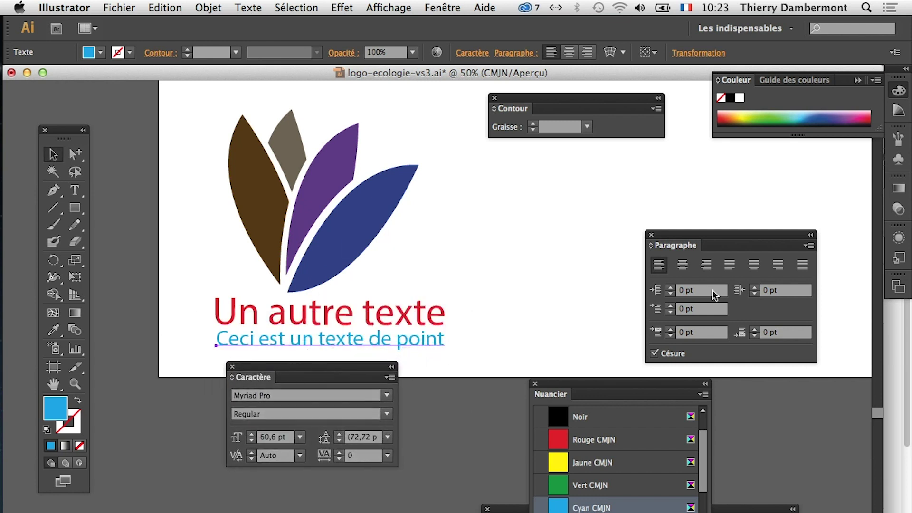
{"action": "left_click_drag", "start_coordinate": [714, 239], "coordinate": [726, 247]}
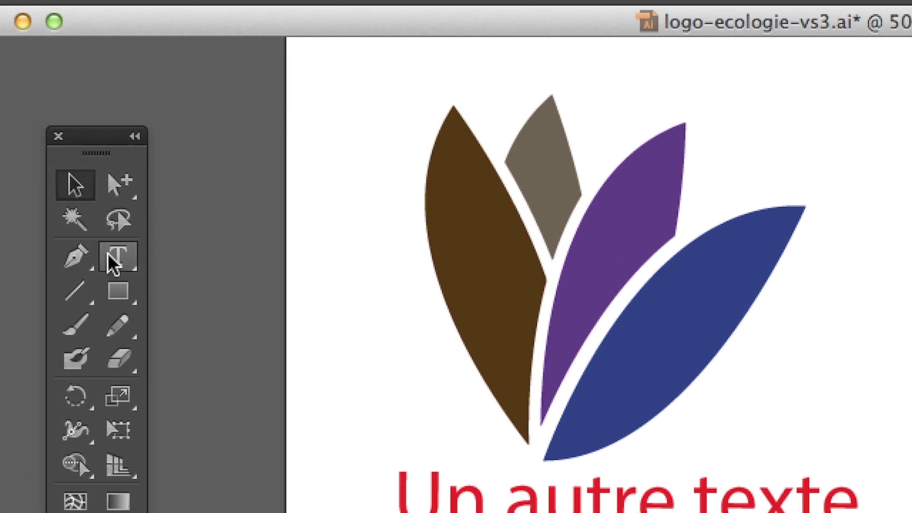
Step: Arrow through fonts on the cyan line, comparing Lucida Calligraphy, and settle on Lucida Fax Regular
{"action": "left_click", "coordinate": [112, 266]}
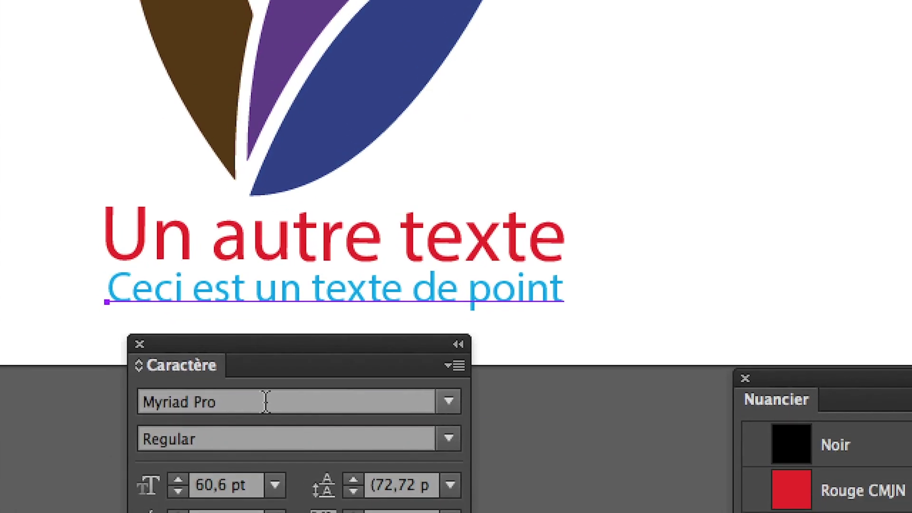
{"action": "left_click", "coordinate": [266, 402]}
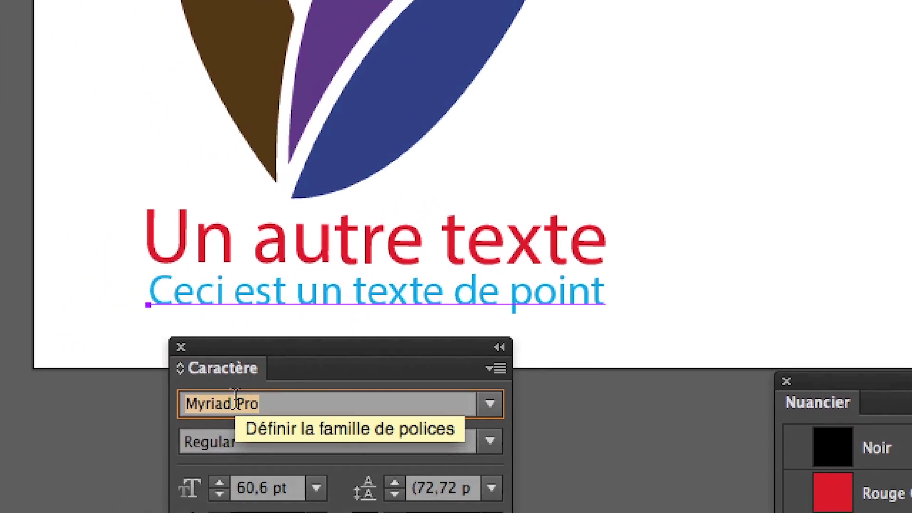
{"action": "key", "text": "BackSpace"}
{"action": "key", "text": "BackSpace"}
{"action": "key", "text": "BackSpace"}
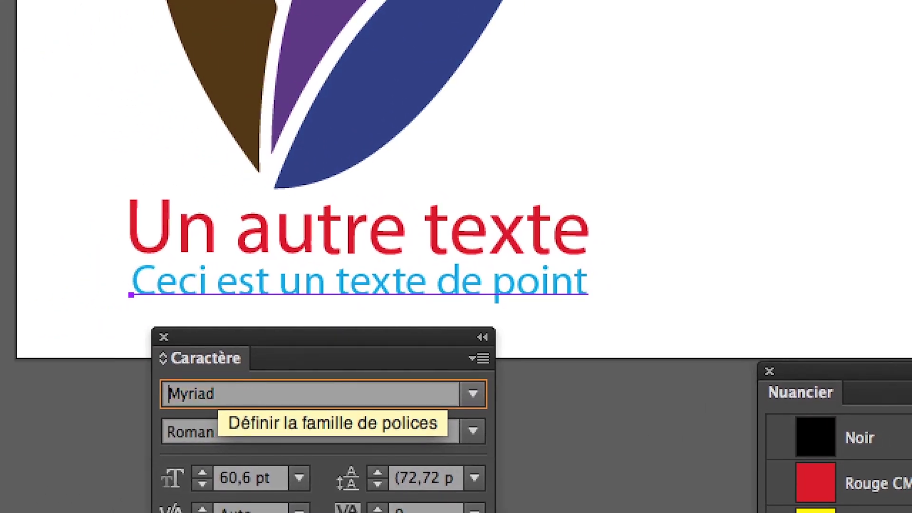
{"action": "key", "text": "Up"}
{"action": "key", "text": "Up"}
{"action": "key", "text": "Up"}
{"action": "key", "text": "Up"}
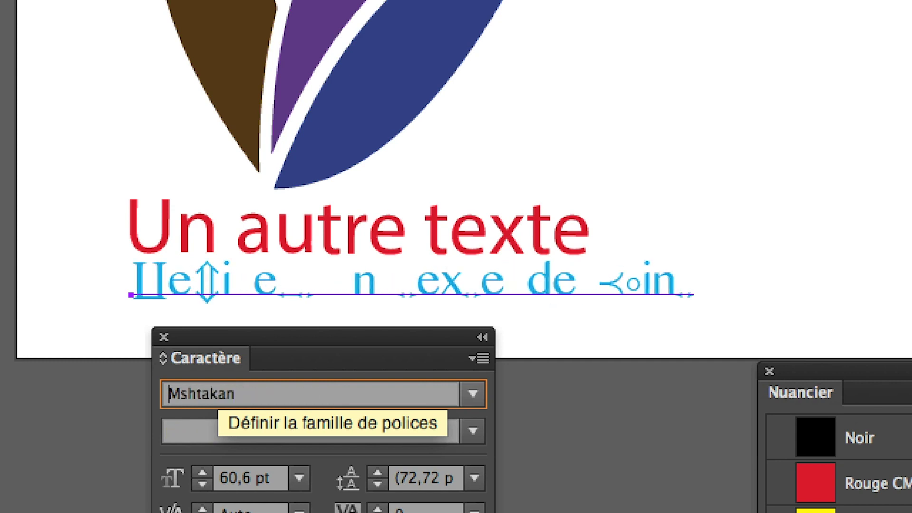
{"action": "key", "text": "Up"}
{"action": "key", "text": "Up"}
{"action": "key", "text": "Up"}
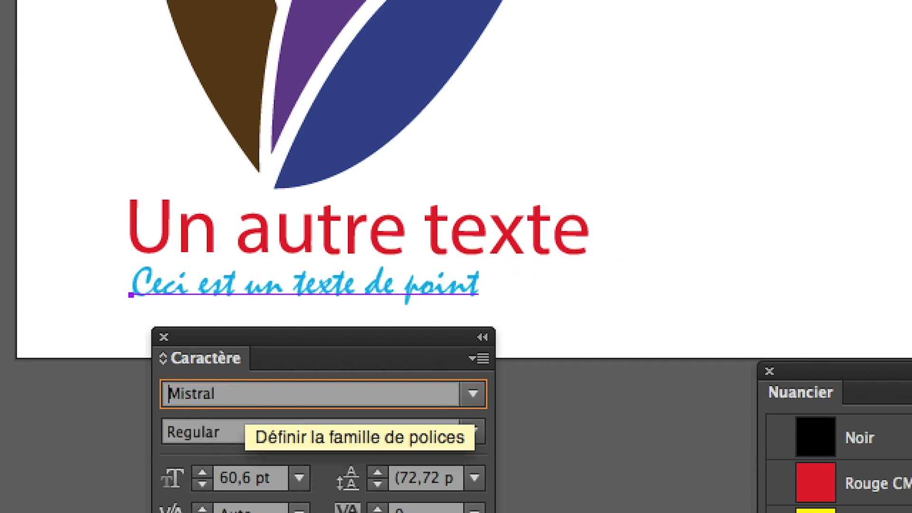
{"action": "key", "text": "Up"}
{"action": "key", "text": "Up"}
{"action": "key", "text": "Up"}
{"action": "key", "text": "Up"}
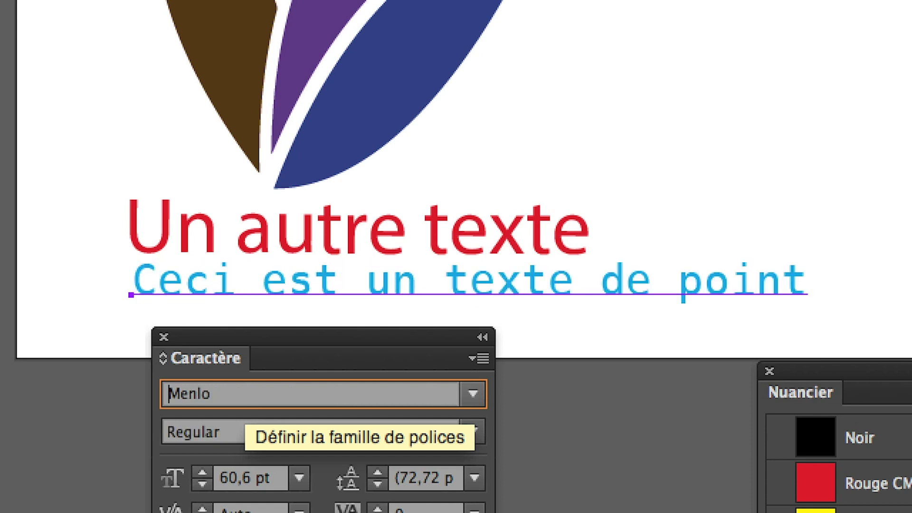
{"action": "key", "text": "Up"}
{"action": "key", "text": "Up"}
{"action": "key", "text": "Up"}
{"action": "key", "text": "Up"}
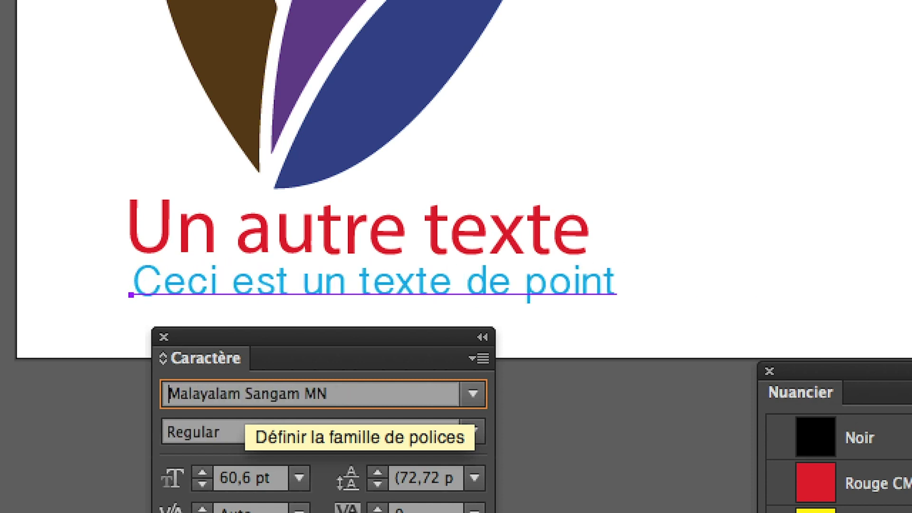
{"action": "key", "text": "Up"}
{"action": "key", "text": "Up"}
{"action": "key", "text": "Up"}
{"action": "key", "text": "Up"}
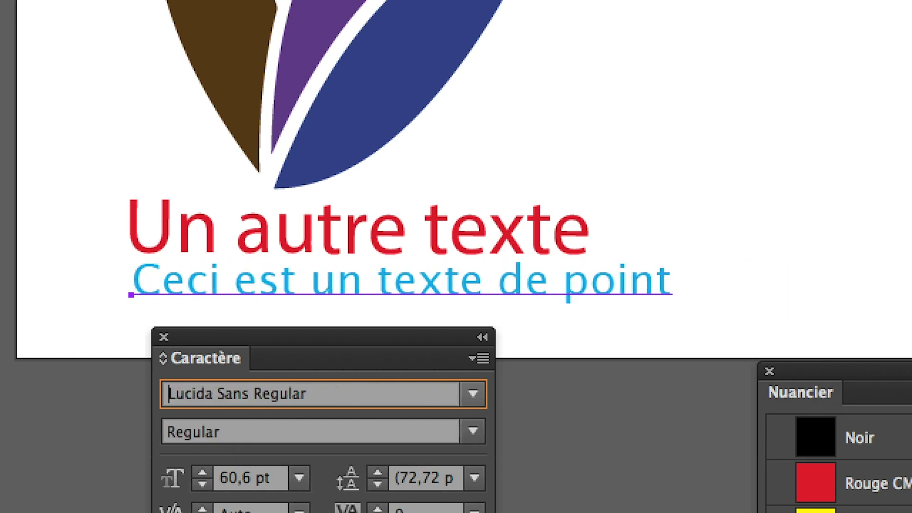
{"action": "key", "text": "Up"}
{"action": "key", "text": "Up"}
{"action": "key", "text": "Up"}
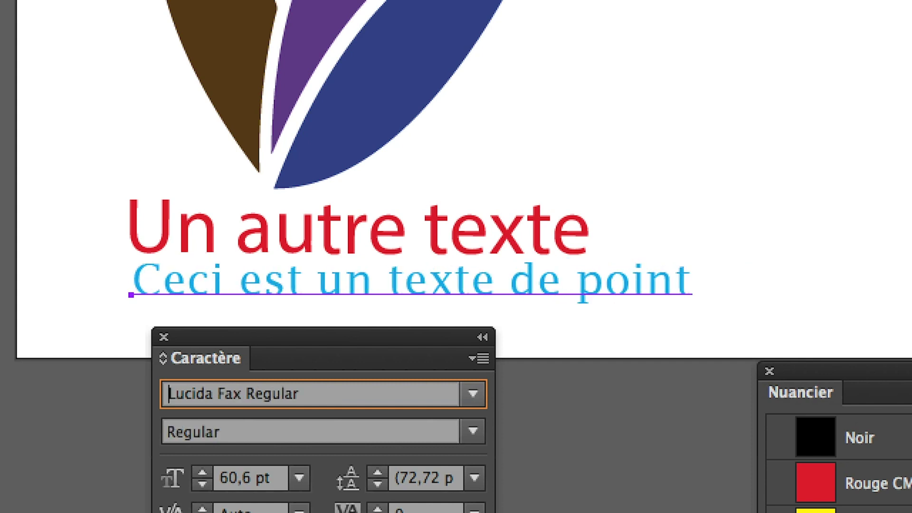
{"action": "key", "text": "Up"}
{"action": "key", "text": "Down"}
{"action": "key", "text": "Up"}
{"action": "key", "text": "Down"}
{"action": "key", "text": "Up"}
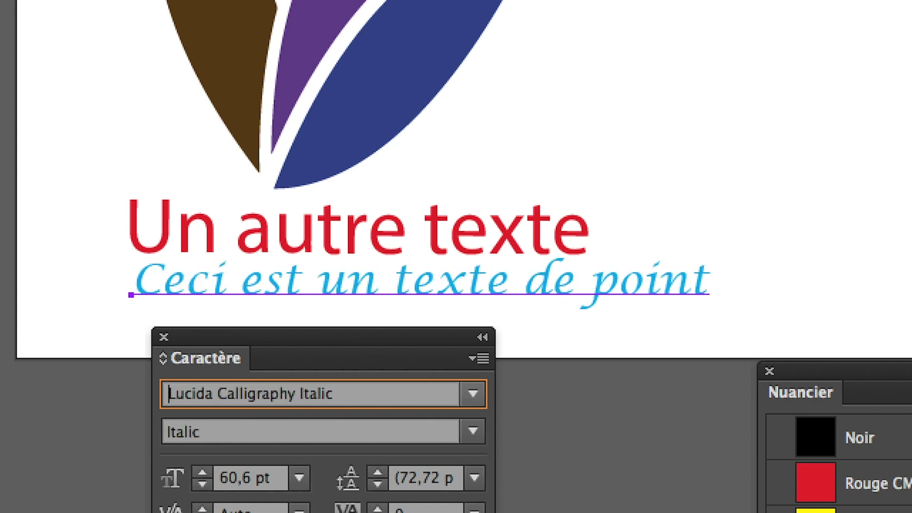
{"action": "key", "text": "Down"}
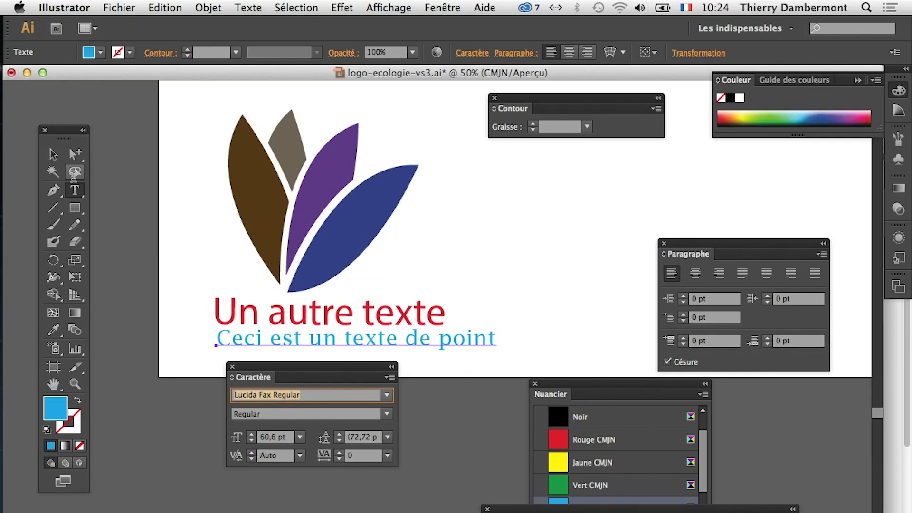
Step: Select the red headline 'Un autre texte' and set it in Rockwell
{"action": "left_click", "coordinate": [53, 154]}
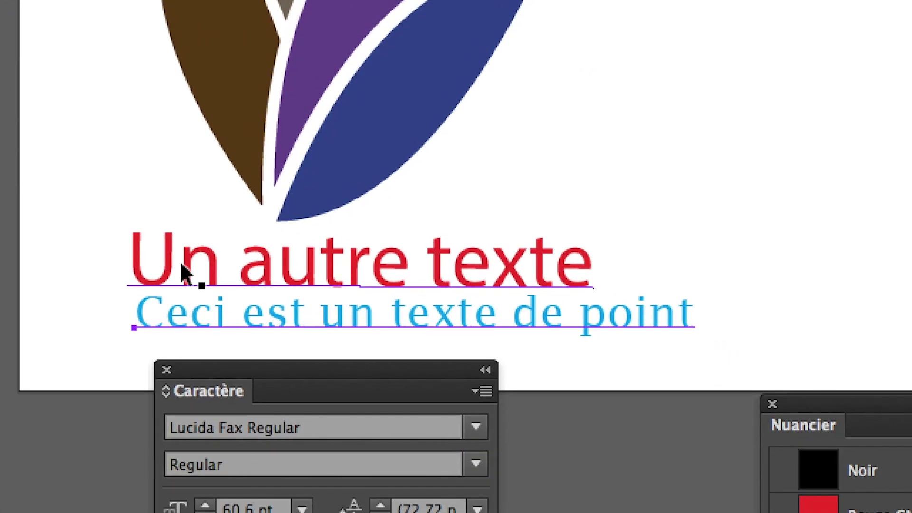
{"action": "left_click", "coordinate": [186, 273]}
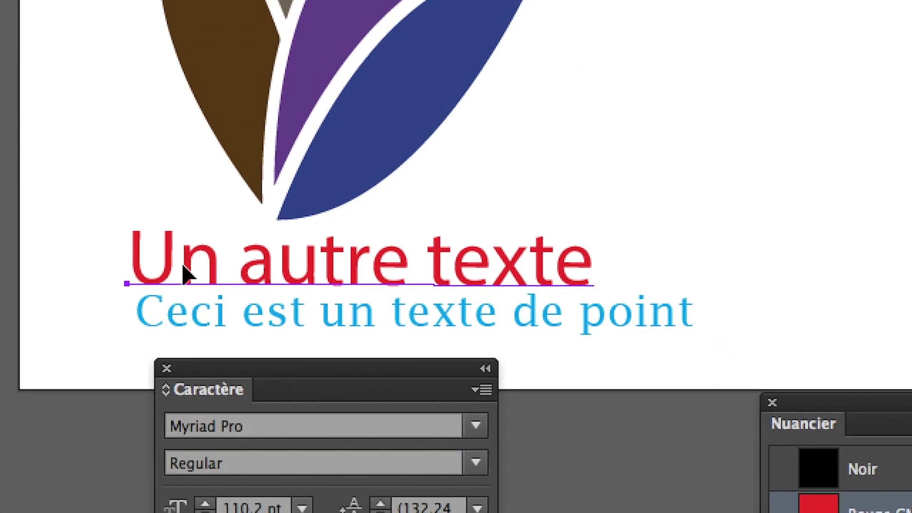
{"action": "left_click", "coordinate": [230, 317]}
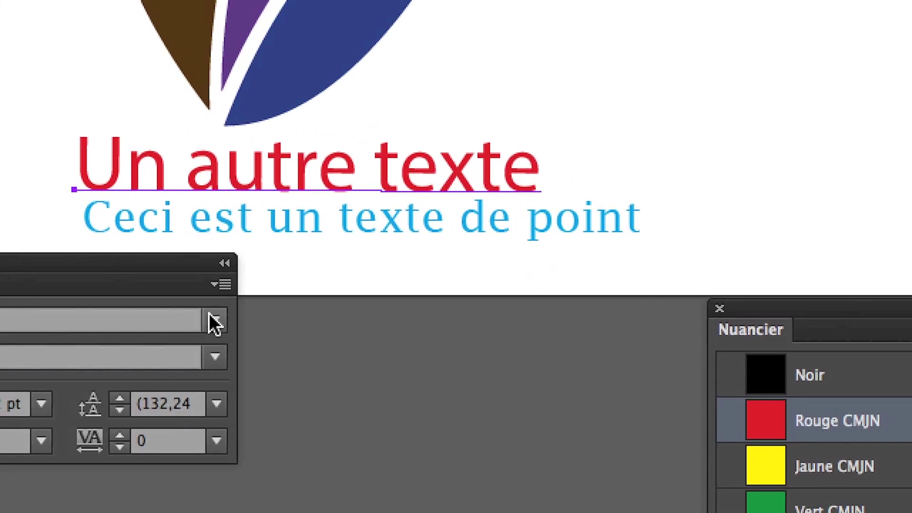
{"action": "left_click", "coordinate": [212, 319]}
{"action": "key", "text": "Escape"}
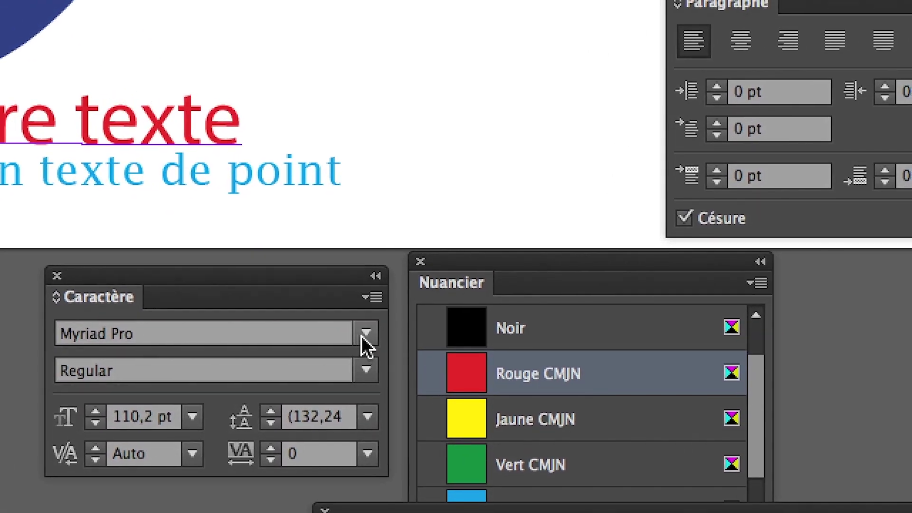
{"action": "left_click", "coordinate": [364, 336]}
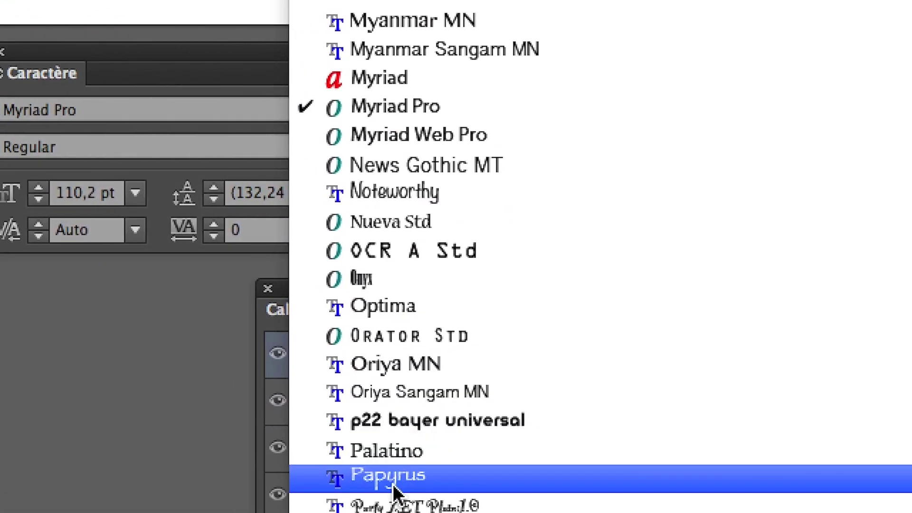
{"action": "scroll", "coordinate": [399, 489], "scroll_direction": "down", "scroll_amount": 5}
{"action": "scroll", "coordinate": [399, 491], "scroll_direction": "down", "scroll_amount": 3}
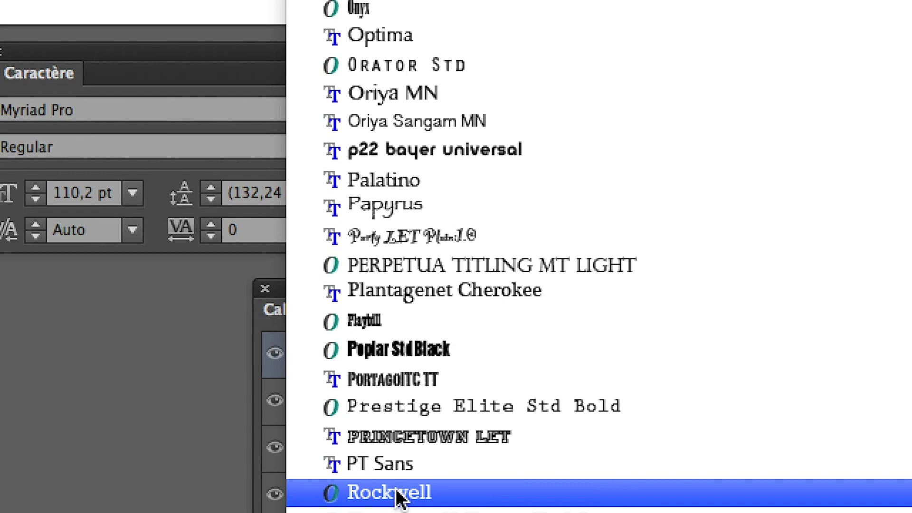
{"action": "left_click", "coordinate": [399, 492]}
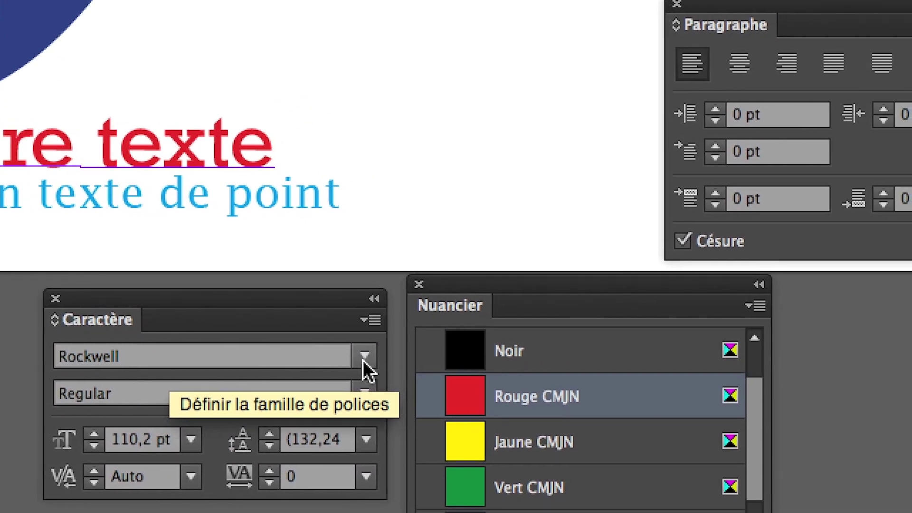
Step: Try Papyrus and Party LET on the headline, then leave it in Modern No. 20
{"action": "left_click", "coordinate": [538, 364]}
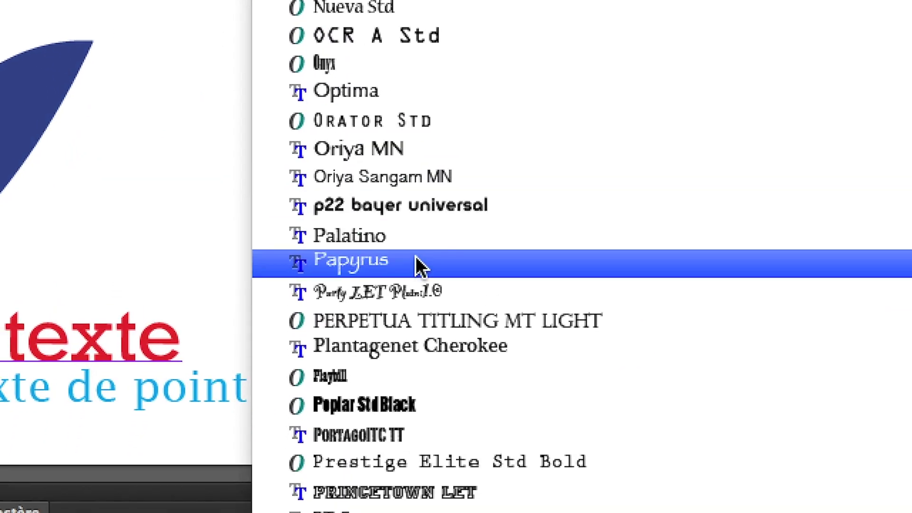
{"action": "left_click", "coordinate": [418, 264]}
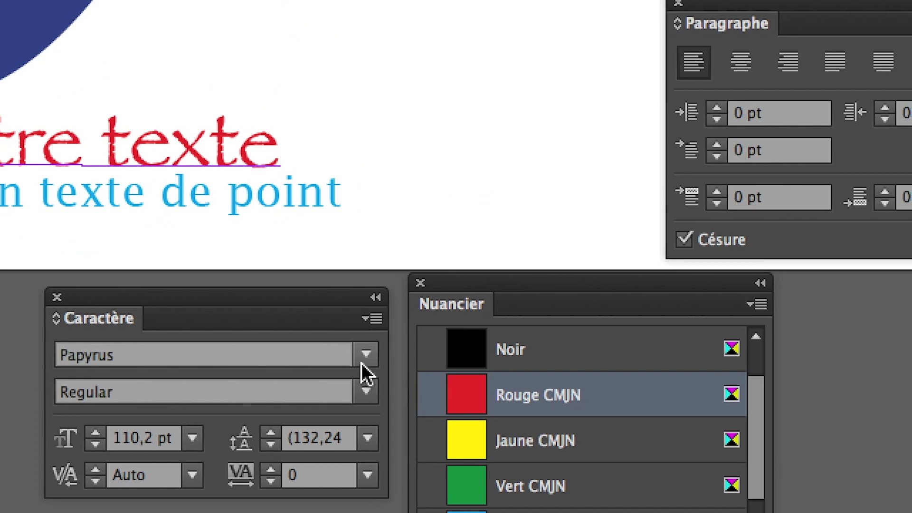
{"action": "left_click", "coordinate": [611, 401]}
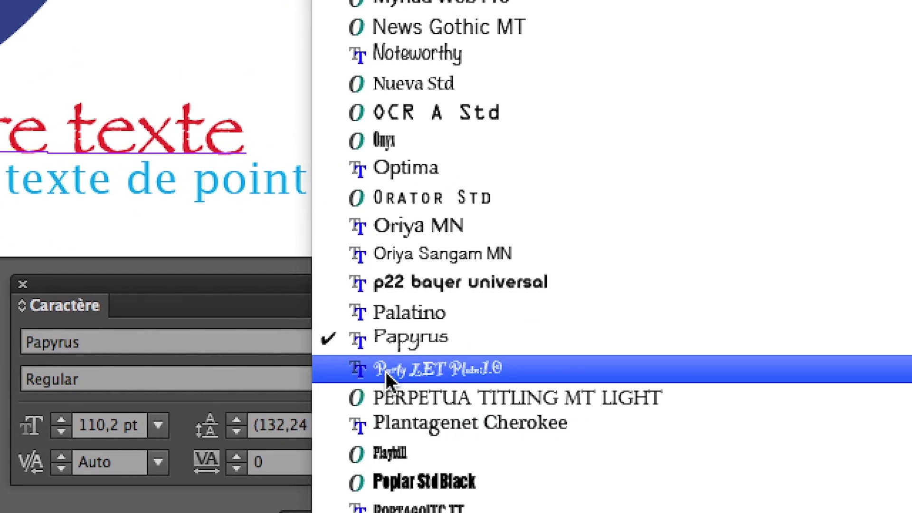
{"action": "left_click", "coordinate": [386, 372]}
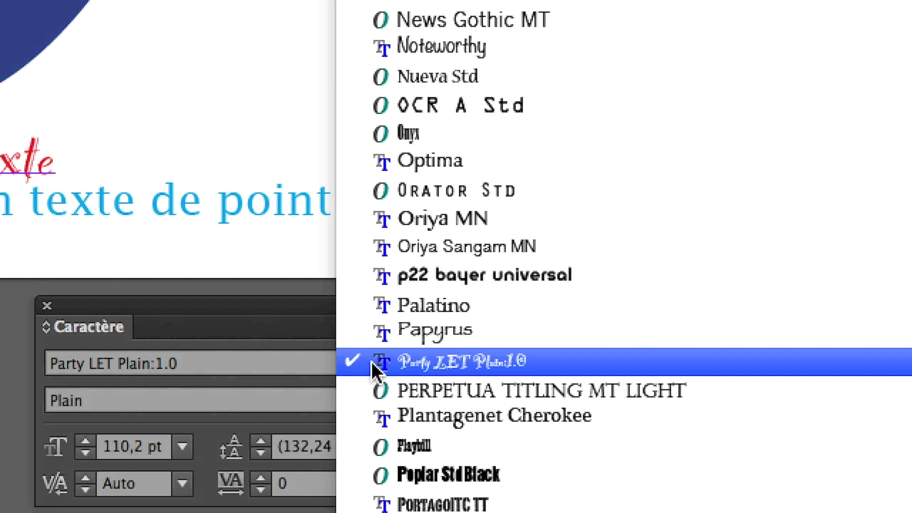
{"action": "scroll", "coordinate": [375, 366], "scroll_direction": "up", "scroll_amount": 2}
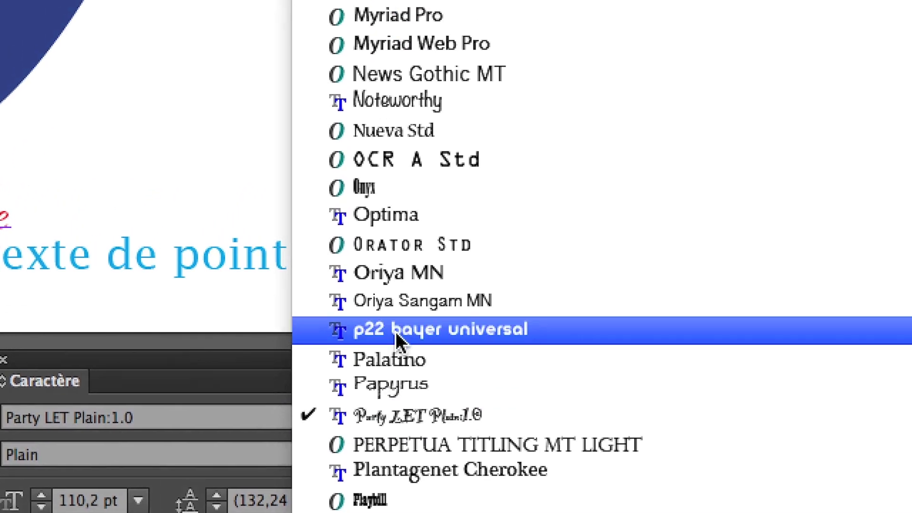
{"action": "scroll", "coordinate": [376, 366], "scroll_direction": "up", "scroll_amount": 5}
{"action": "scroll", "coordinate": [376, 366], "scroll_direction": "up", "scroll_amount": 3}
{"action": "scroll", "coordinate": [375, 366], "scroll_direction": "up", "scroll_amount": 1}
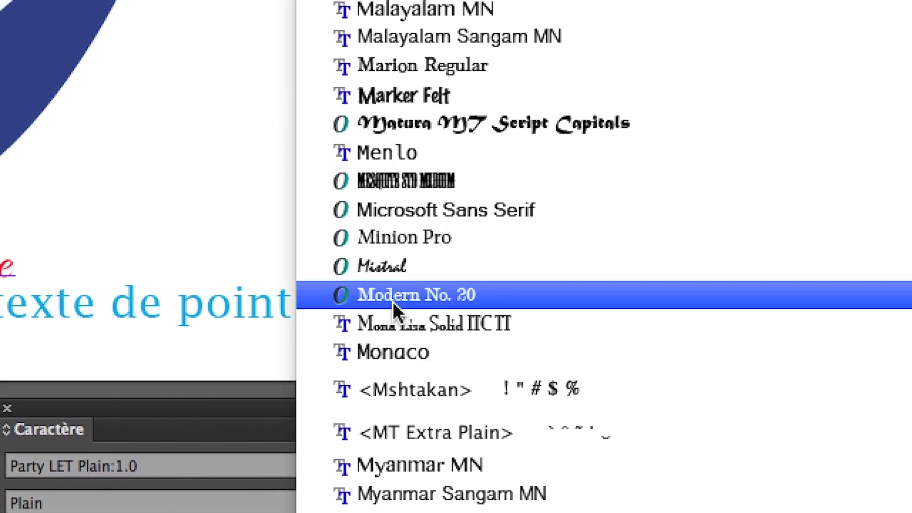
{"action": "left_click", "coordinate": [392, 301]}
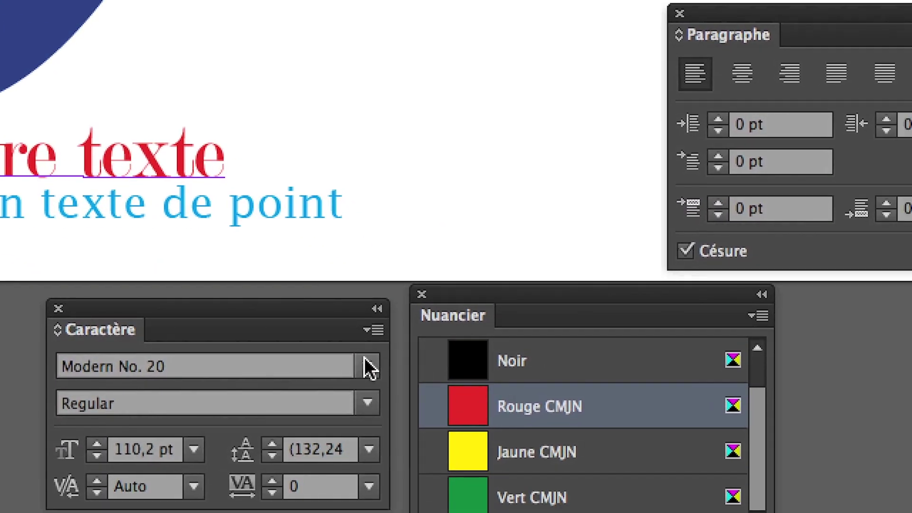
{"action": "left_click", "coordinate": [451, 445]}
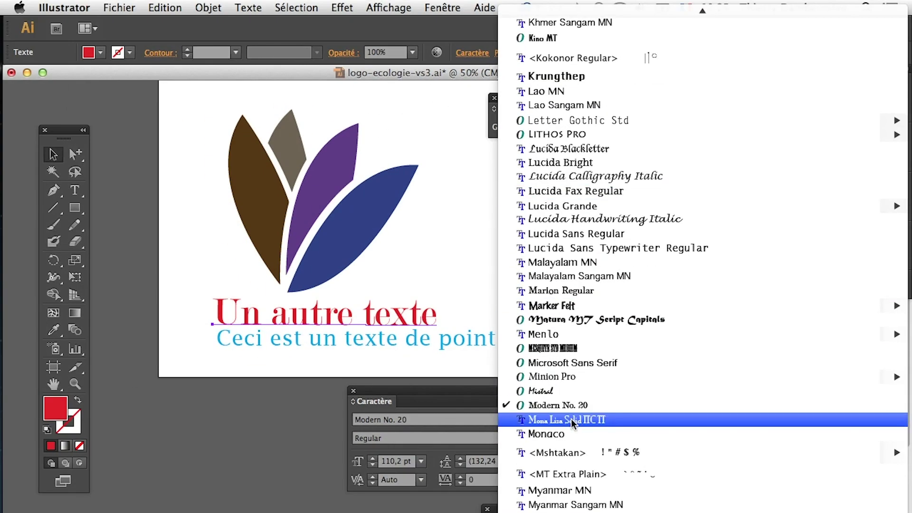
{"action": "scroll", "coordinate": [572, 417], "scroll_direction": "down", "scroll_amount": 3}
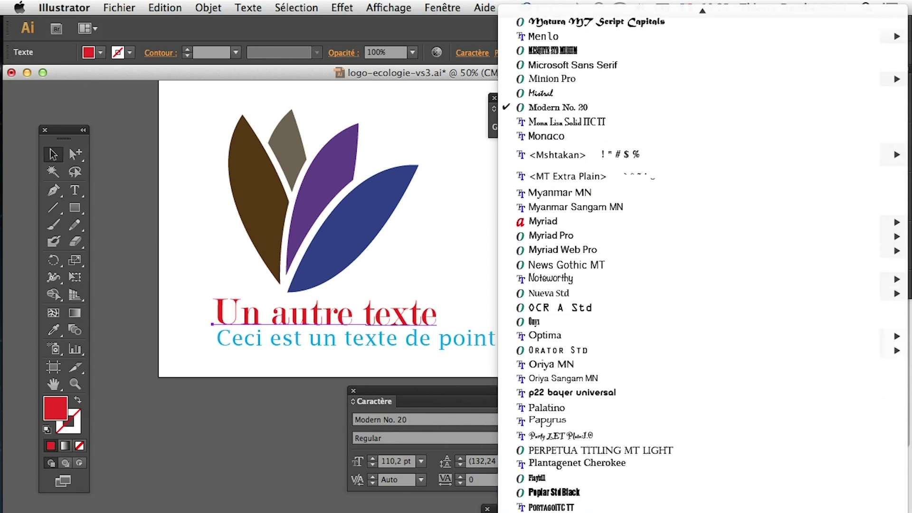
Step: Try Sathu, Rosewood Std and Rockwell Extra Bold, ending with the headline in PT Sans Regular
{"action": "left_click", "coordinate": [807, 483]}
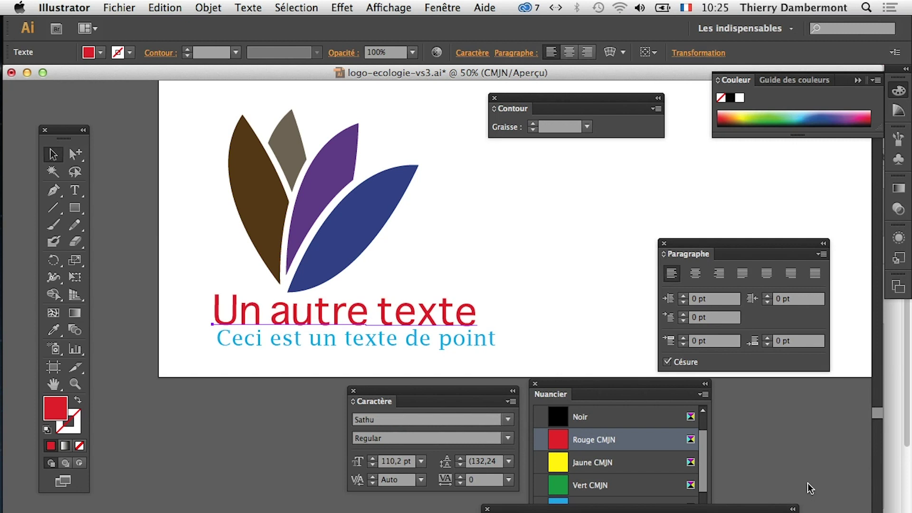
{"action": "left_click", "coordinate": [474, 422]}
{"action": "key", "text": "Up"}
{"action": "key", "text": "Up"}
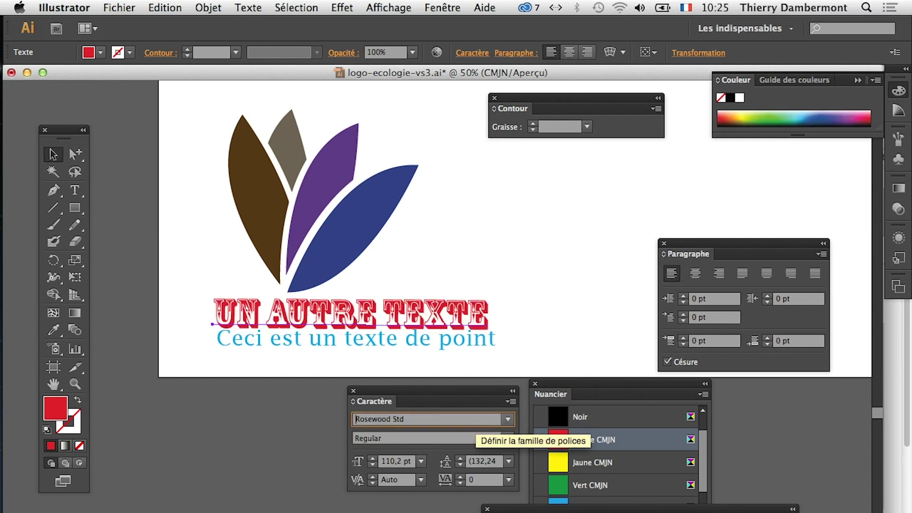
{"action": "key", "text": "Up"}
{"action": "key", "text": "Up"}
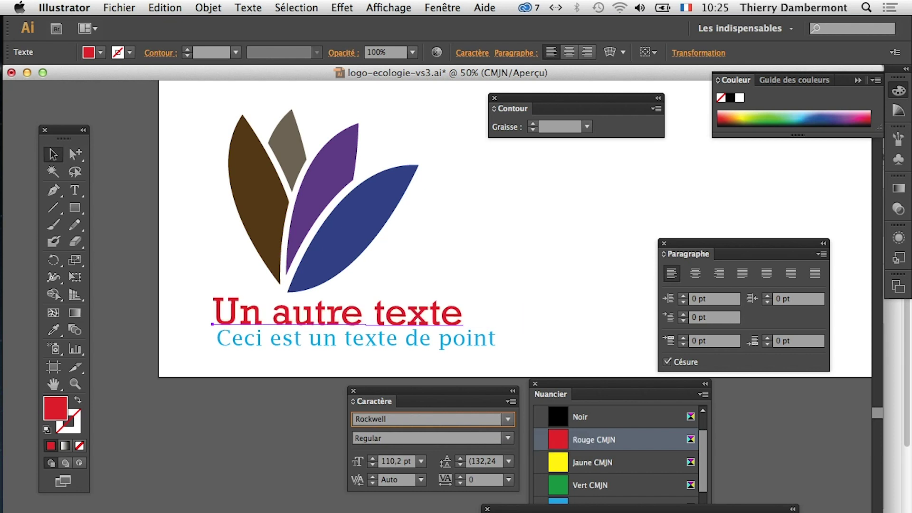
{"action": "key", "text": "Up"}
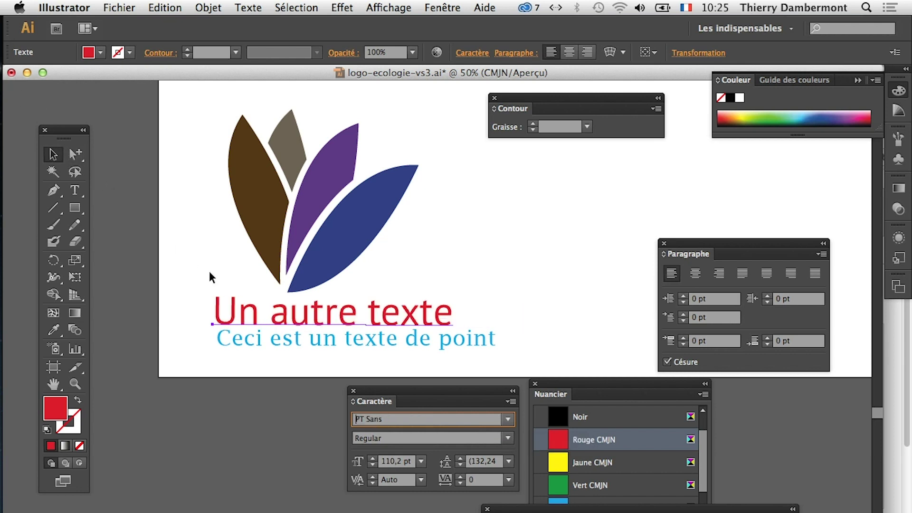
{"action": "left_click", "coordinate": [134, 259]}
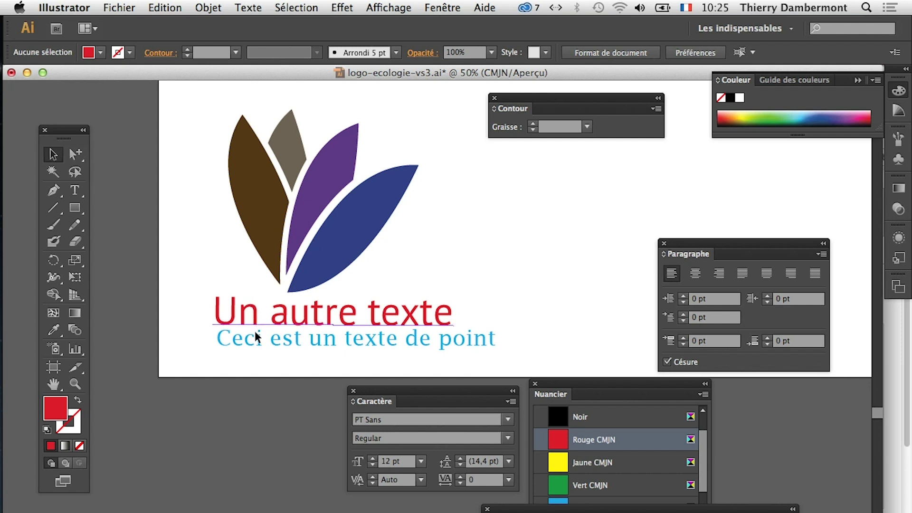
Step: Drop the cyan line about 6,35 mm lower and nudge 'Un autre texte' slightly down
{"action": "left_click_drag", "start_coordinate": [255, 335], "coordinate": [255, 347]}
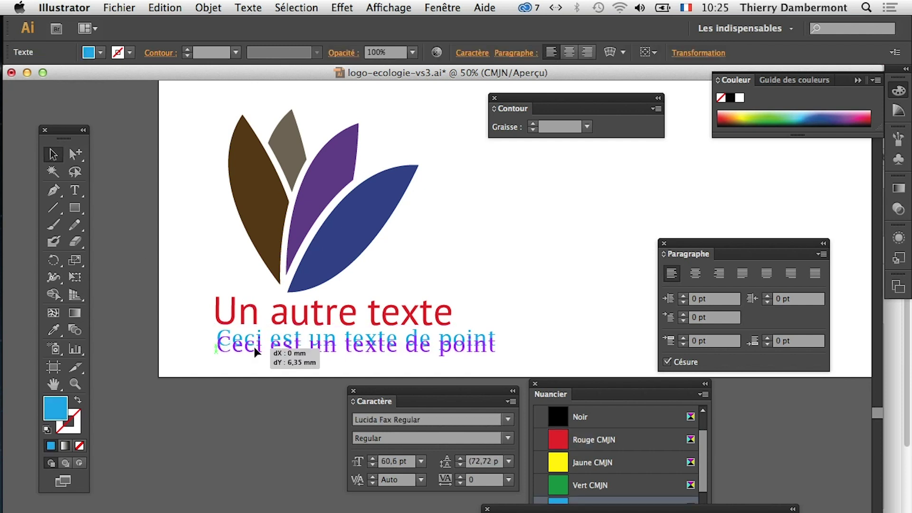
{"action": "left_click", "coordinate": [258, 375]}
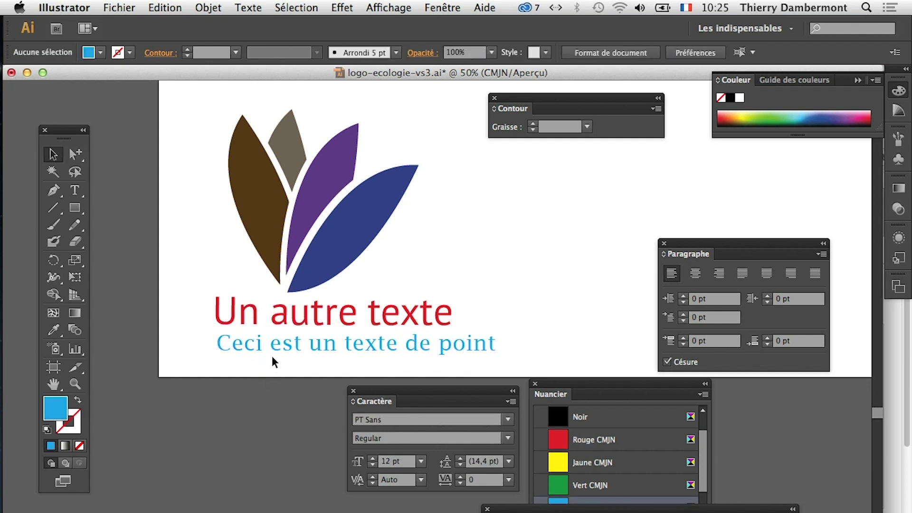
{"action": "left_click_drag", "start_coordinate": [264, 323], "coordinate": [271, 330]}
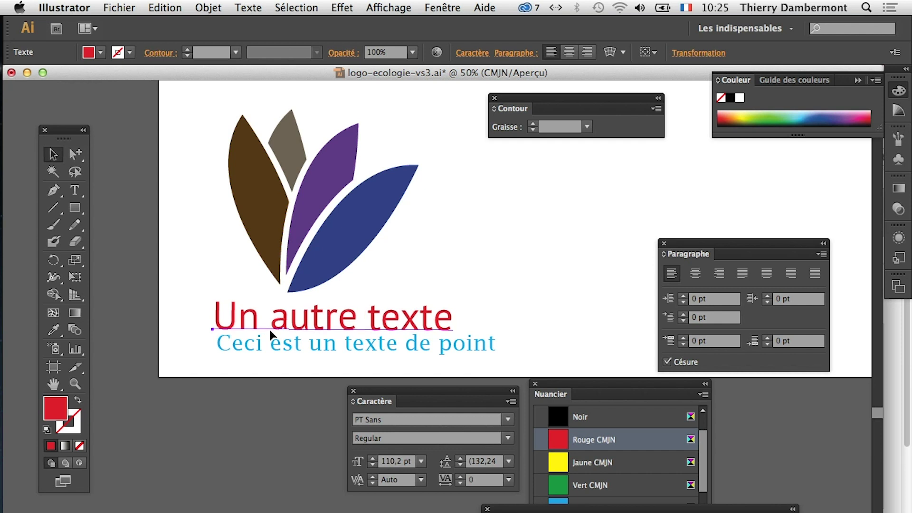
Step: Set 'Un autre texte' in Prestige Elite Std Bold and deselect to preview it
{"action": "left_click", "coordinate": [425, 420]}
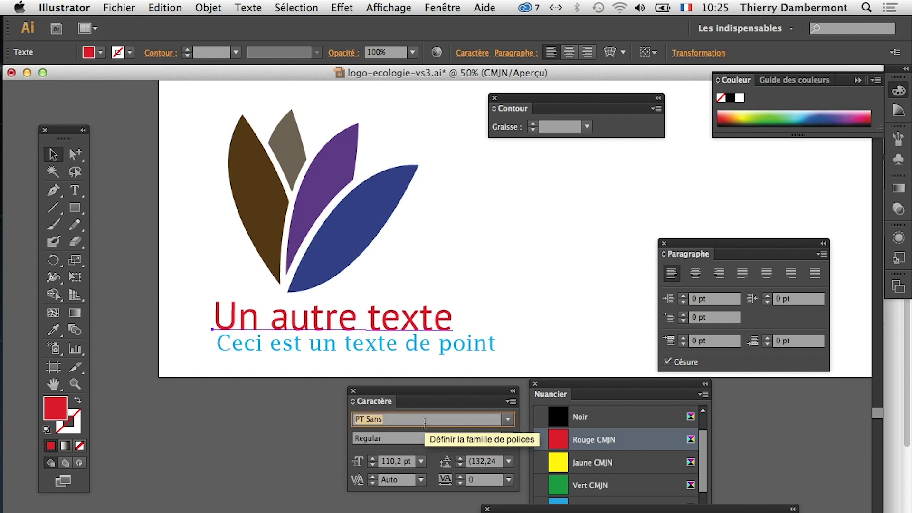
{"action": "key", "text": "Up"}
{"action": "key", "text": "Up"}
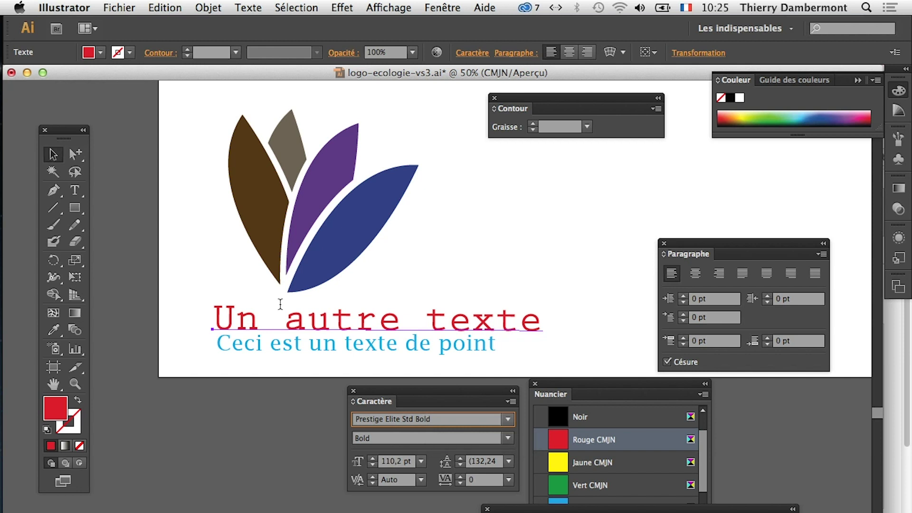
{"action": "left_click", "coordinate": [144, 236]}
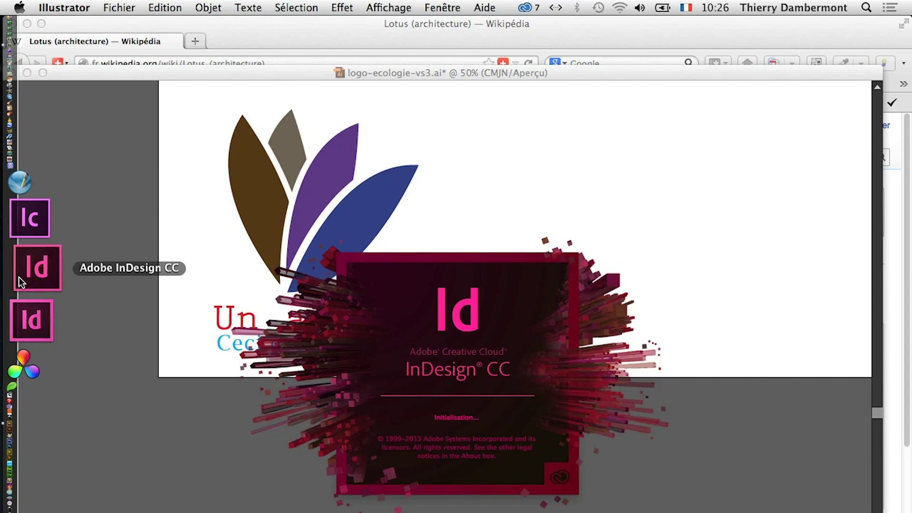
Step: Switch from Illustrator over to the freshly launched InDesign with Cmd+Tab
{"action": "left_click", "coordinate": [502, 302]}
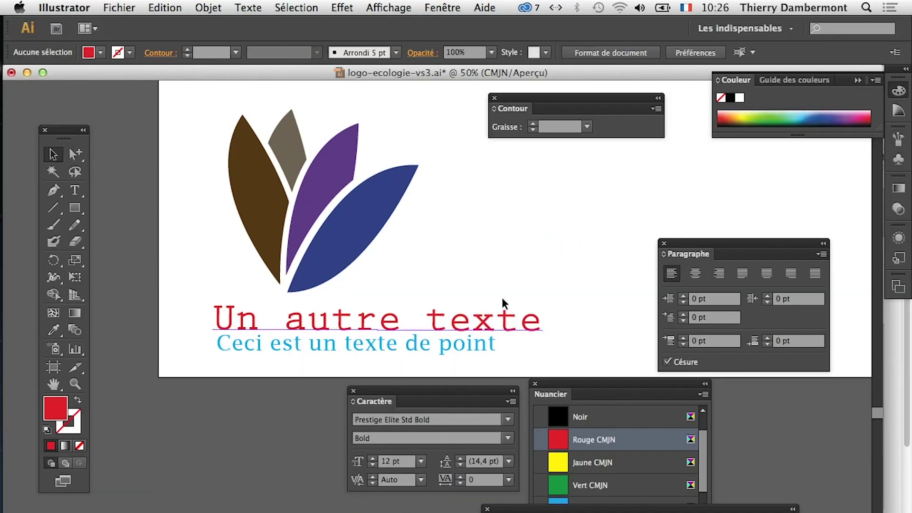
{"action": "key", "text": "super+Tab"}
{"action": "left_click", "coordinate": [457, 384]}
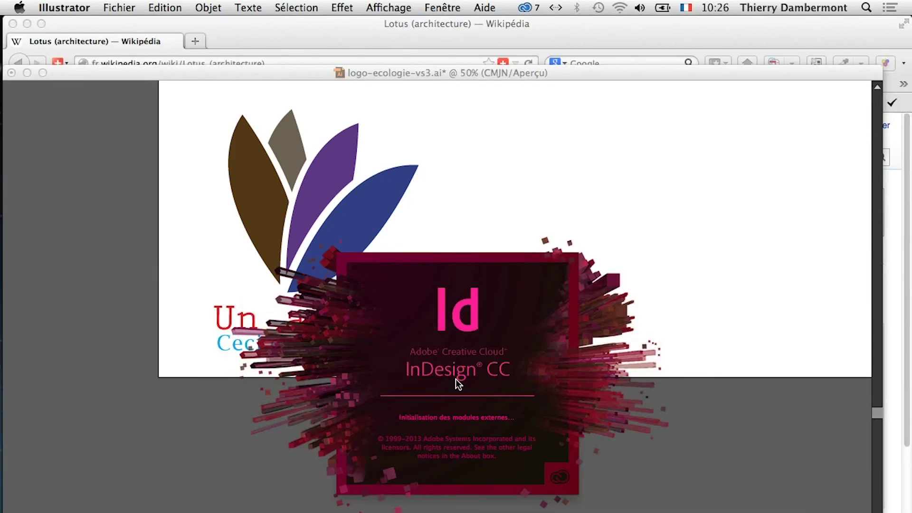
{"action": "key", "text": "super+Tab"}
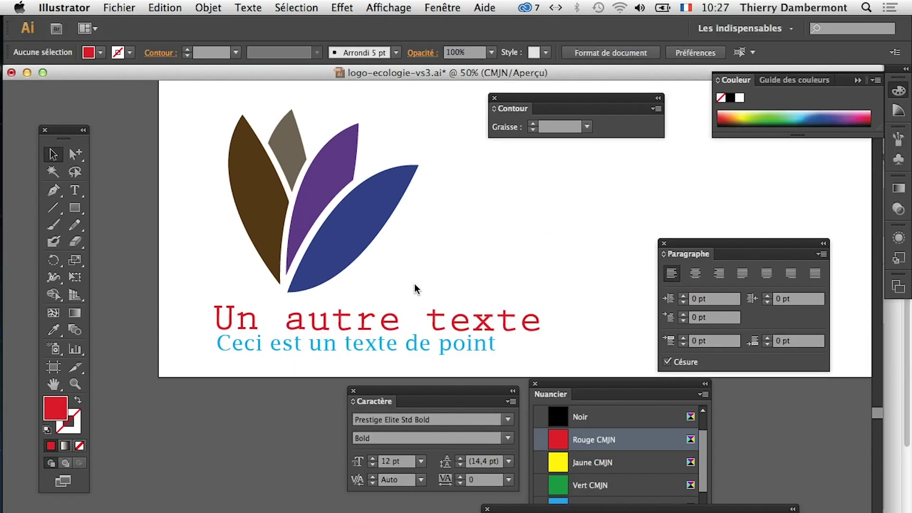
{"action": "key", "text": "super+Tab"}
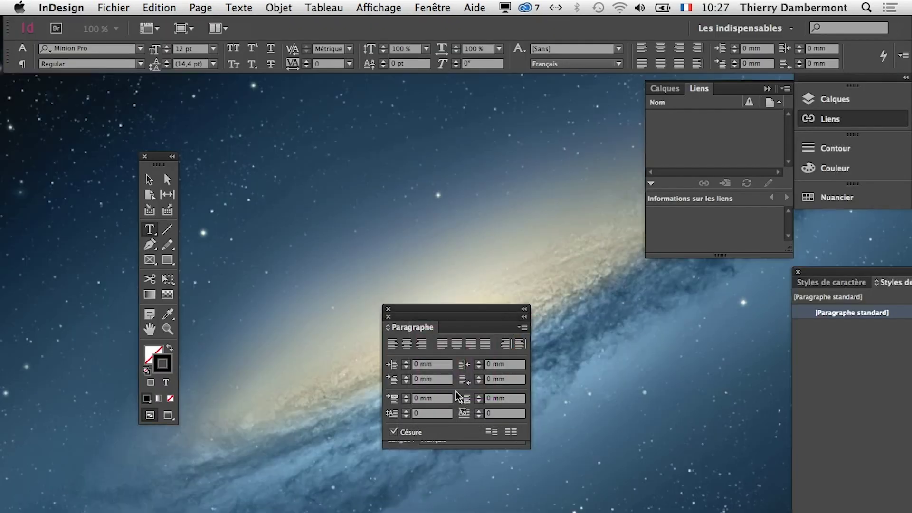
Step: Reset the Les indispensables workspace and float the two-column Tools panel
{"action": "left_click", "coordinate": [741, 28]}
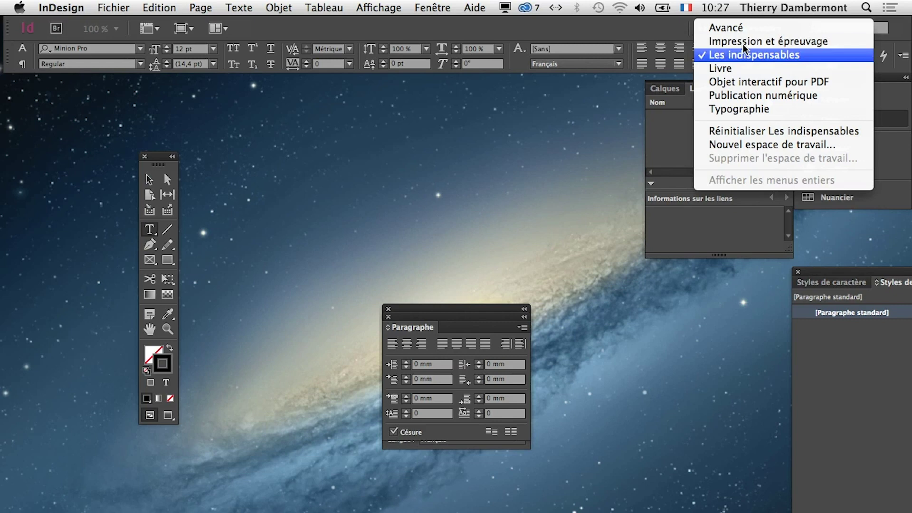
{"action": "left_click", "coordinate": [760, 132]}
{"action": "left_click", "coordinate": [19, 72]}
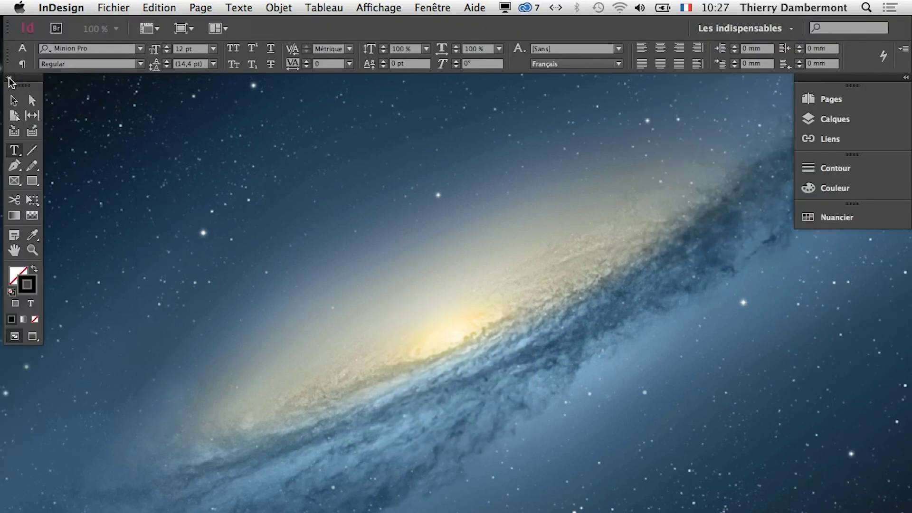
{"action": "left_click_drag", "start_coordinate": [29, 93], "coordinate": [31, 99]}
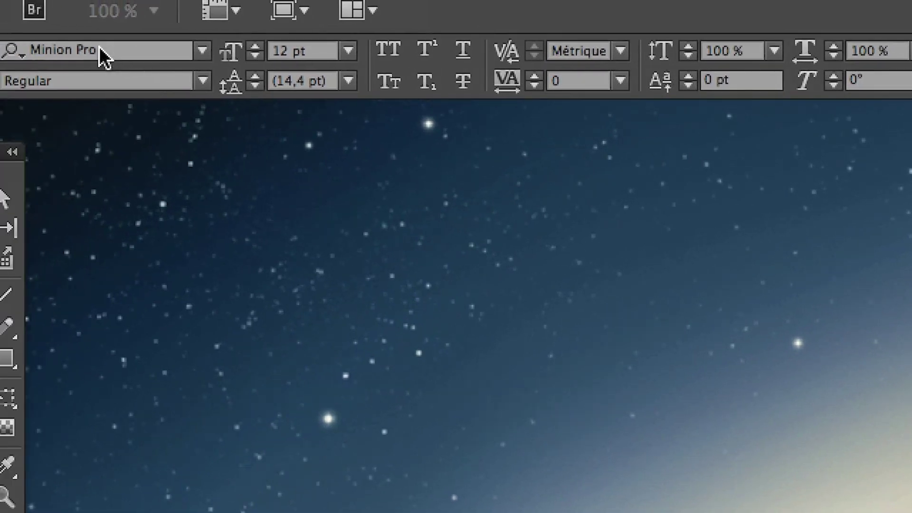
Step: Browse InDesign's installed font families, then choose Ajouter des polices depuis Typekit
{"action": "left_click", "coordinate": [47, 46]}
{"action": "left_click", "coordinate": [142, 47]}
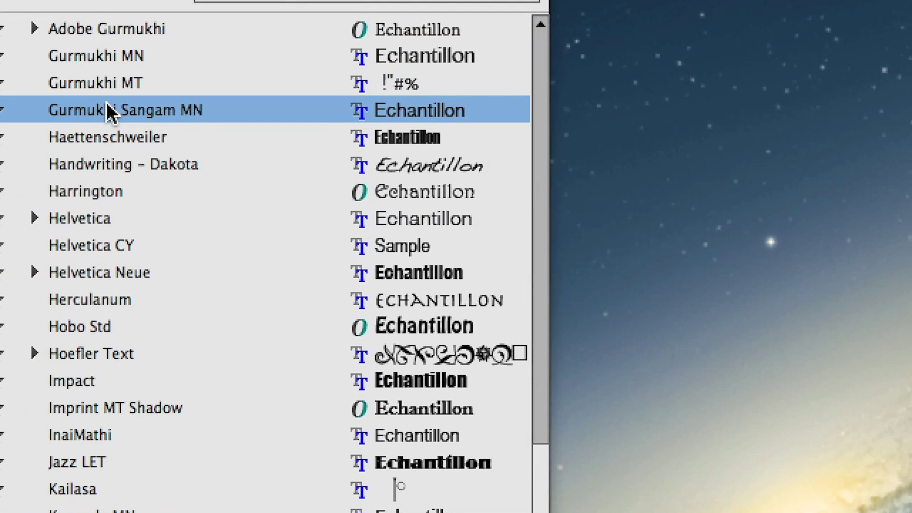
{"action": "scroll", "coordinate": [109, 111], "scroll_direction": "down", "scroll_amount": 2}
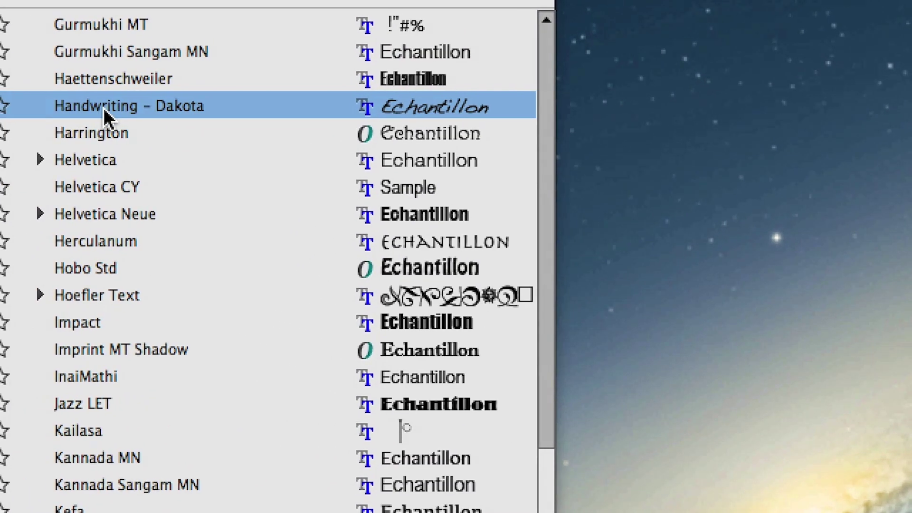
{"action": "scroll", "coordinate": [105, 114], "scroll_direction": "down", "scroll_amount": 3}
{"action": "scroll", "coordinate": [102, 115], "scroll_direction": "down", "scroll_amount": 3}
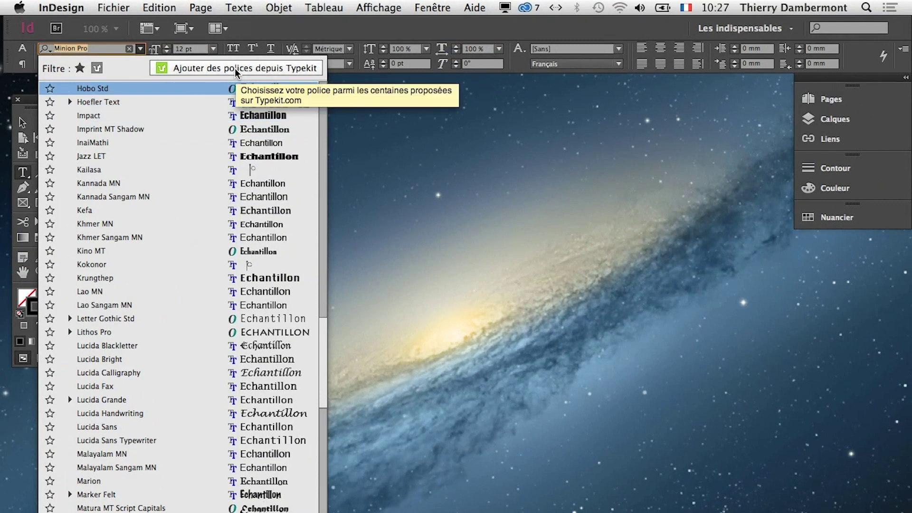
{"action": "left_click", "coordinate": [235, 67]}
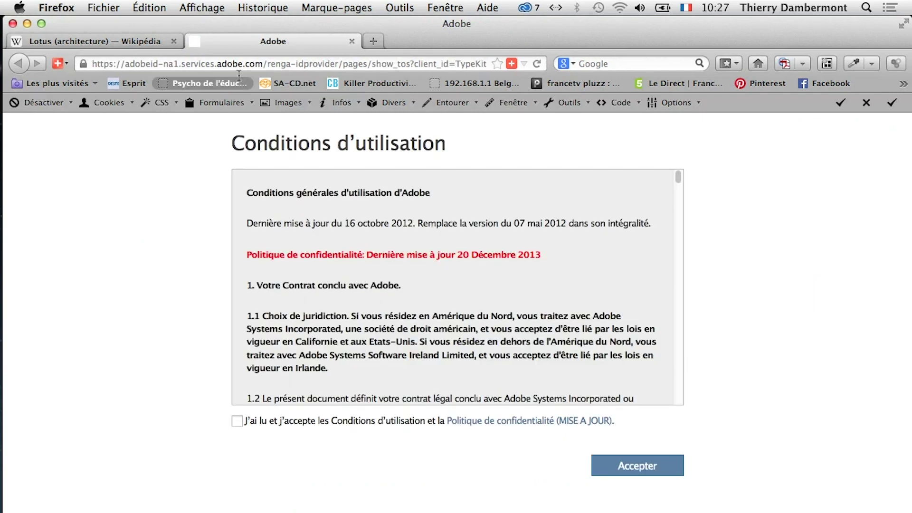
Step: Tick the agreement and accept Adobe's Typekit terms of use
{"action": "left_click", "coordinate": [623, 465]}
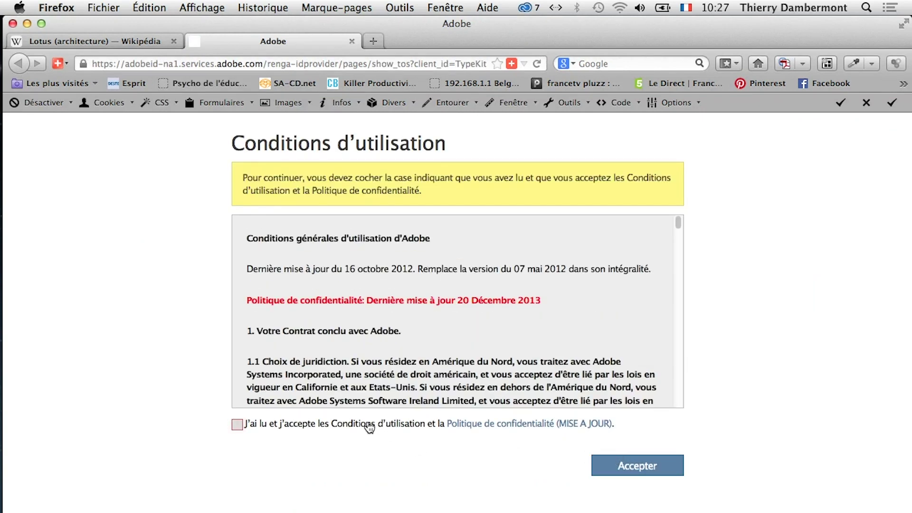
{"action": "left_click", "coordinate": [237, 424]}
{"action": "left_click", "coordinate": [623, 468]}
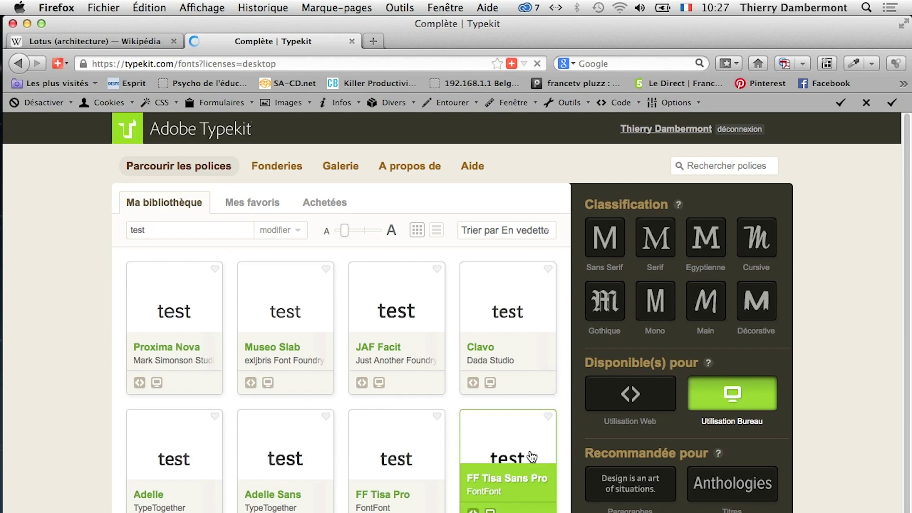
Step: Scroll through the Ma bibliothèque desktop fonts such as Proxima Nova, Museo Slab and Adelle
{"action": "scroll", "coordinate": [829, 450], "scroll_direction": "down", "scroll_amount": 1}
{"action": "scroll", "coordinate": [827, 454], "scroll_direction": "down", "scroll_amount": 4}
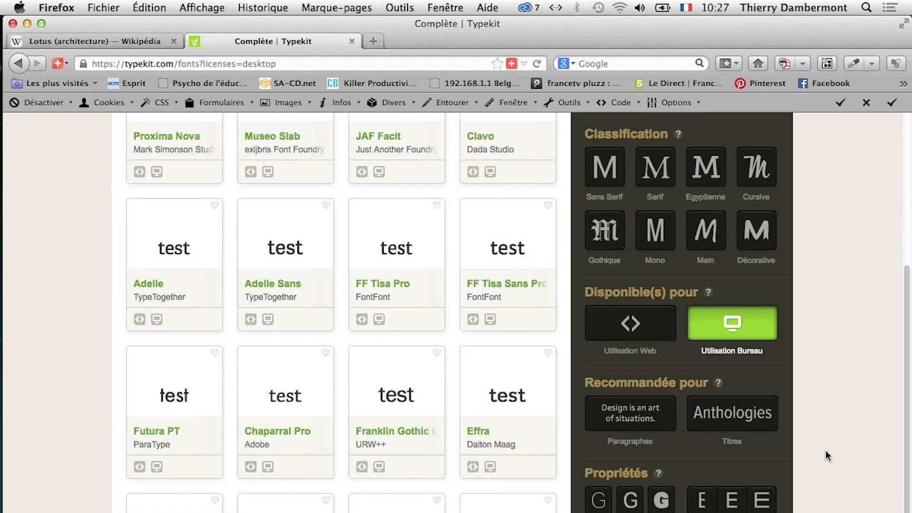
{"action": "scroll", "coordinate": [825, 450], "scroll_direction": "down", "scroll_amount": 2}
{"action": "scroll", "coordinate": [824, 449], "scroll_direction": "down", "scroll_amount": 1}
{"action": "scroll", "coordinate": [825, 446], "scroll_direction": "up", "scroll_amount": 1}
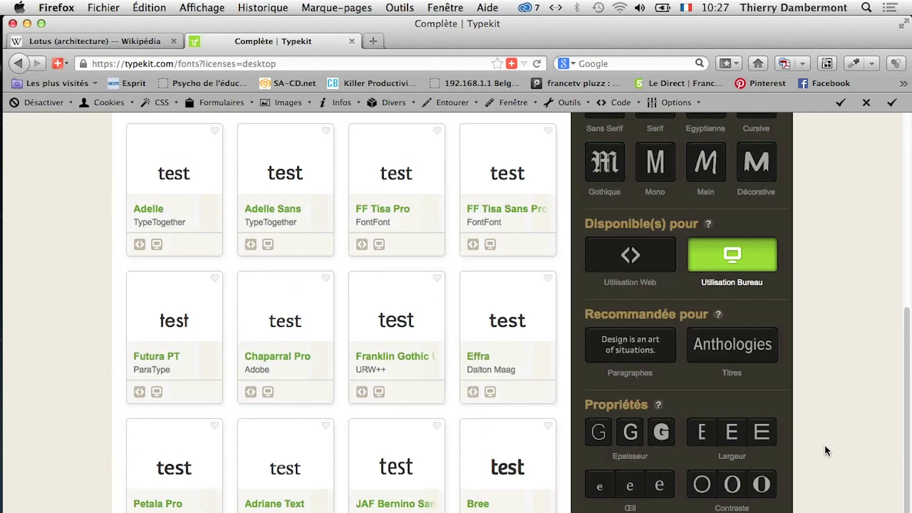
{"action": "scroll", "coordinate": [825, 445], "scroll_direction": "up", "scroll_amount": 7}
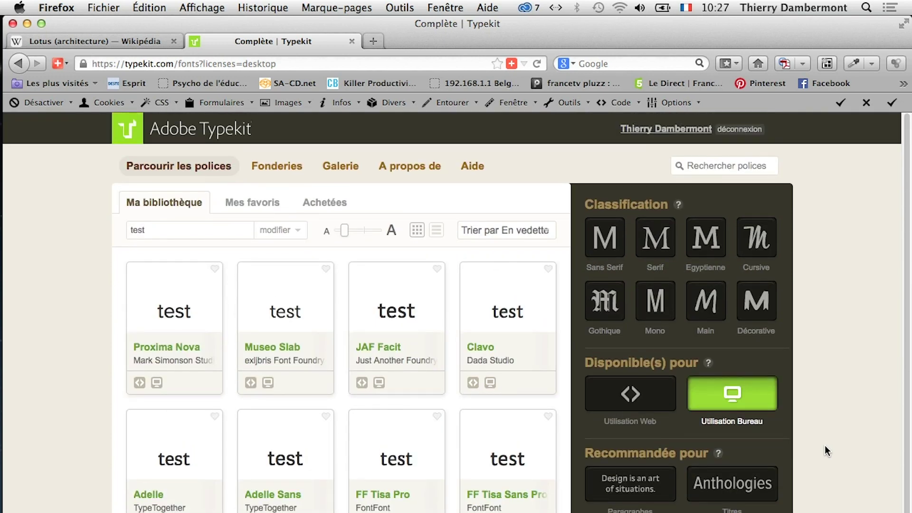
Step: Back in Illustrator, scale down the red 'Un autre texte' headline and reposition it below the petals
{"action": "left_click", "coordinate": [27, 24]}
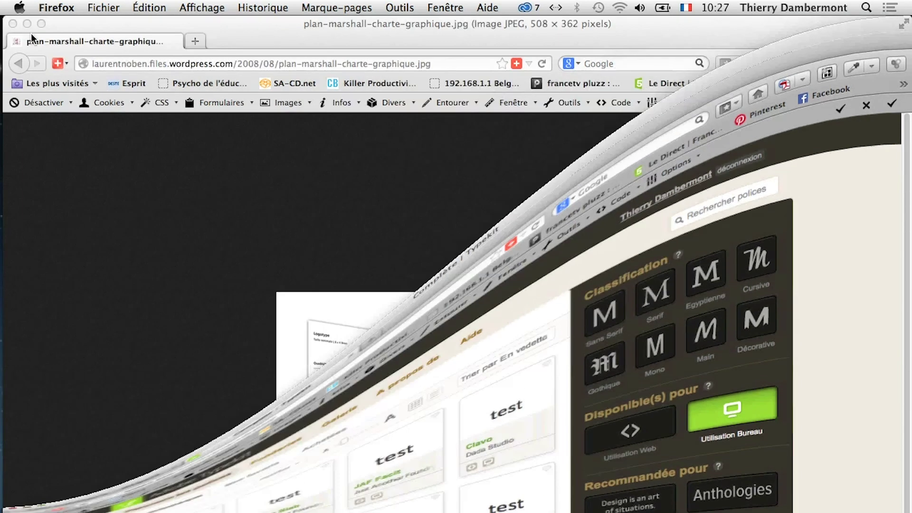
{"action": "key", "text": "super+Tab"}
{"action": "key", "text": "super+Tab"}
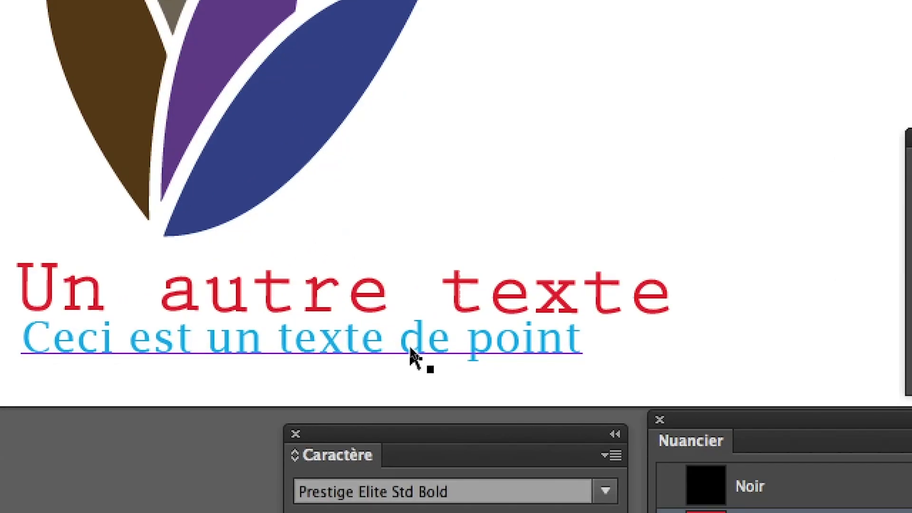
{"action": "left_click", "coordinate": [380, 328]}
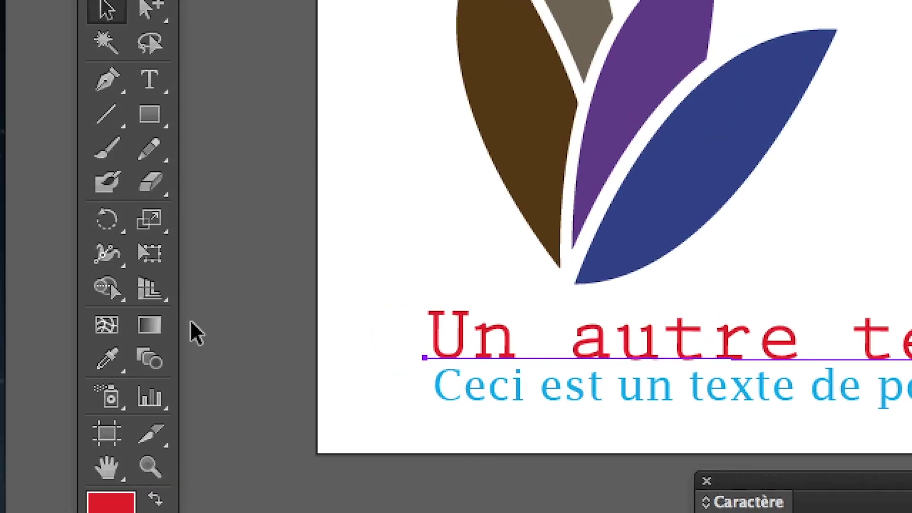
{"action": "left_click", "coordinate": [163, 297]}
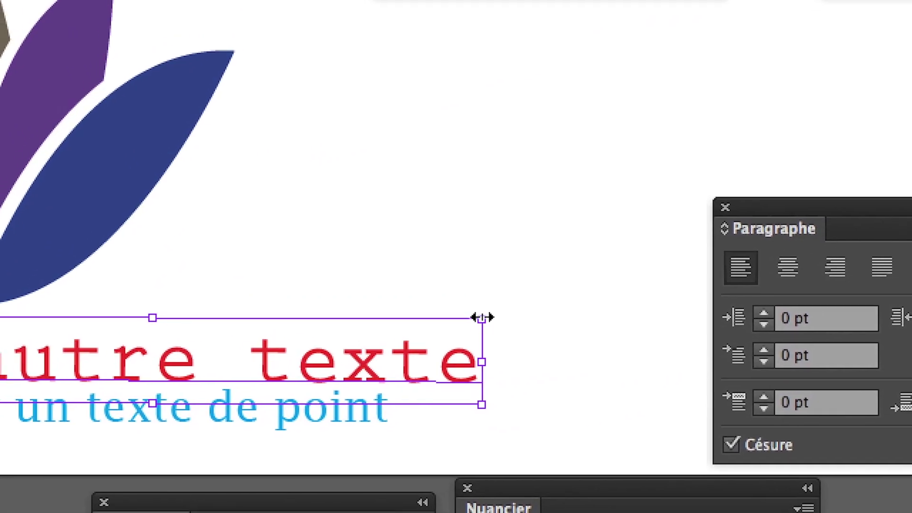
{"action": "left_click_drag", "start_coordinate": [478, 313], "coordinate": [411, 330]}
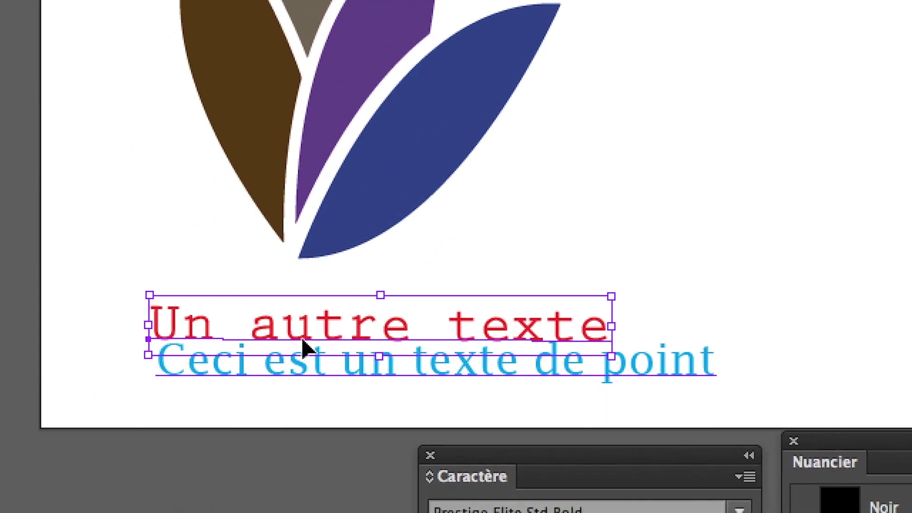
{"action": "left_click_drag", "start_coordinate": [302, 349], "coordinate": [303, 337]}
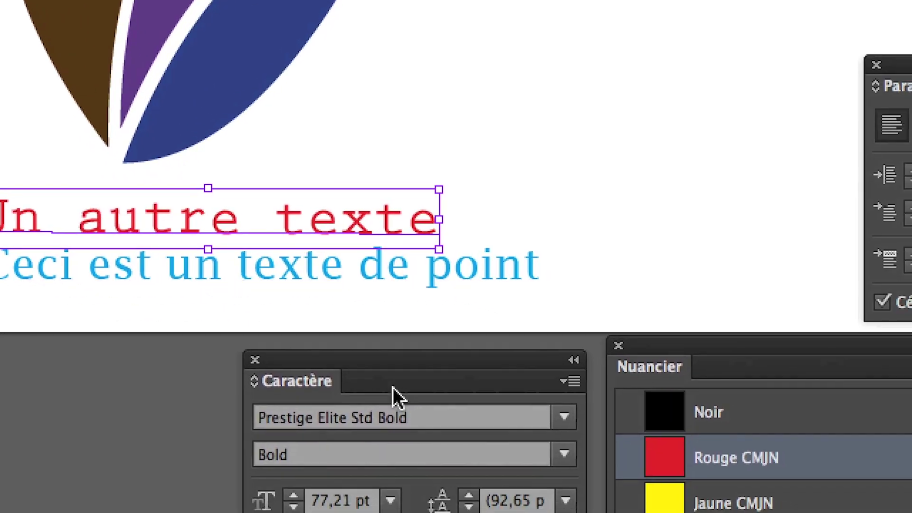
Step: Set the headline in Poplar Std Black
{"action": "left_click", "coordinate": [398, 399]}
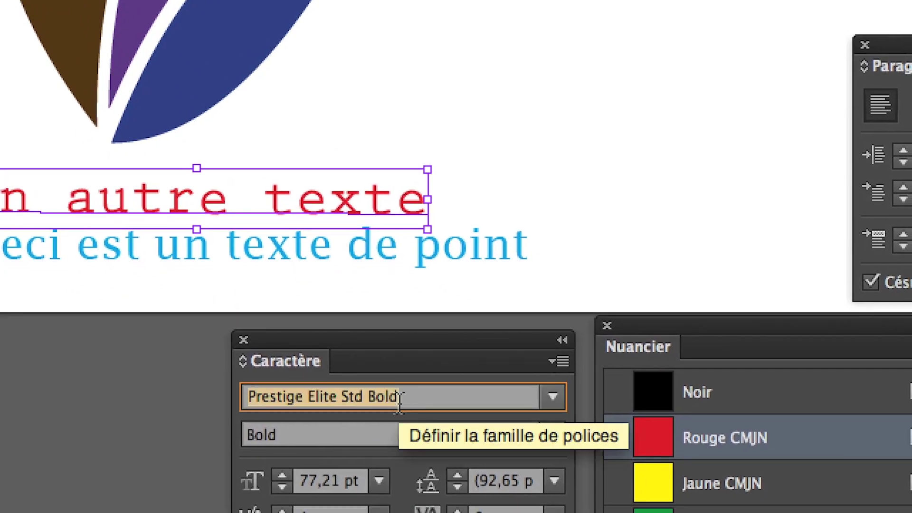
{"action": "type", "text": "PortagoITC TT"}
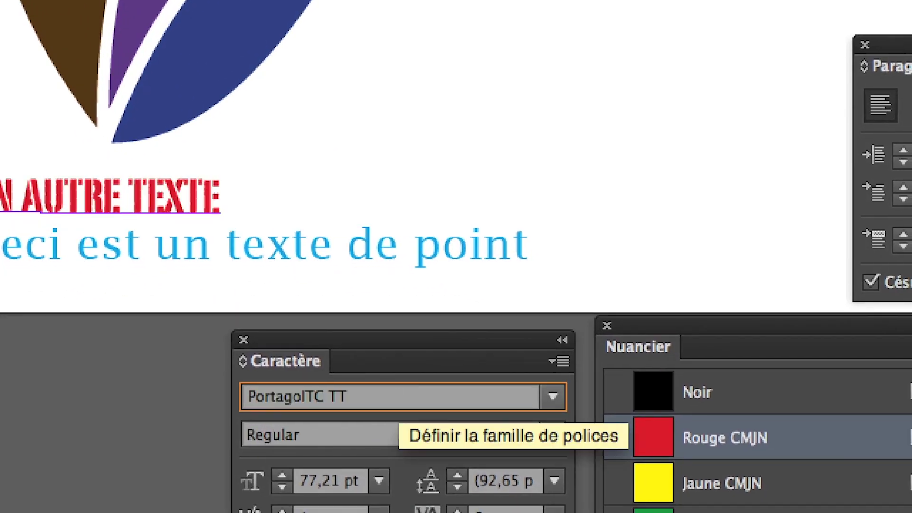
{"action": "key", "text": "Up"}
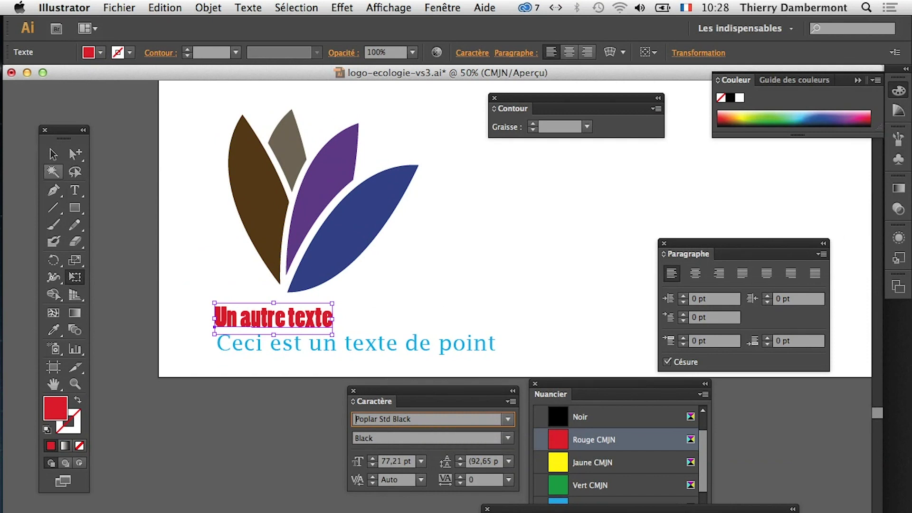
Step: Enlarge the headline to about 120 pt and move it down under the petals
{"action": "left_click", "coordinate": [331, 306]}
{"action": "left_click_drag", "start_coordinate": [332, 307], "coordinate": [398, 286]}
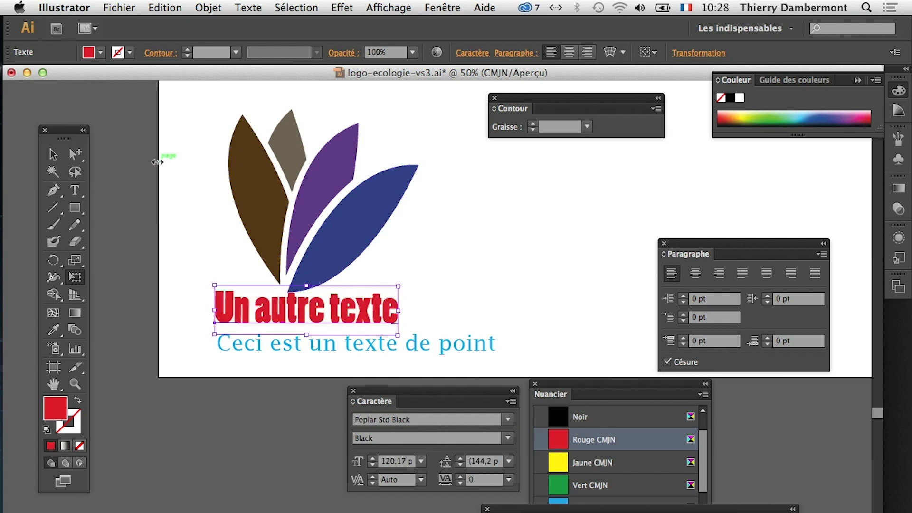
{"action": "left_click_drag", "start_coordinate": [290, 316], "coordinate": [291, 328]}
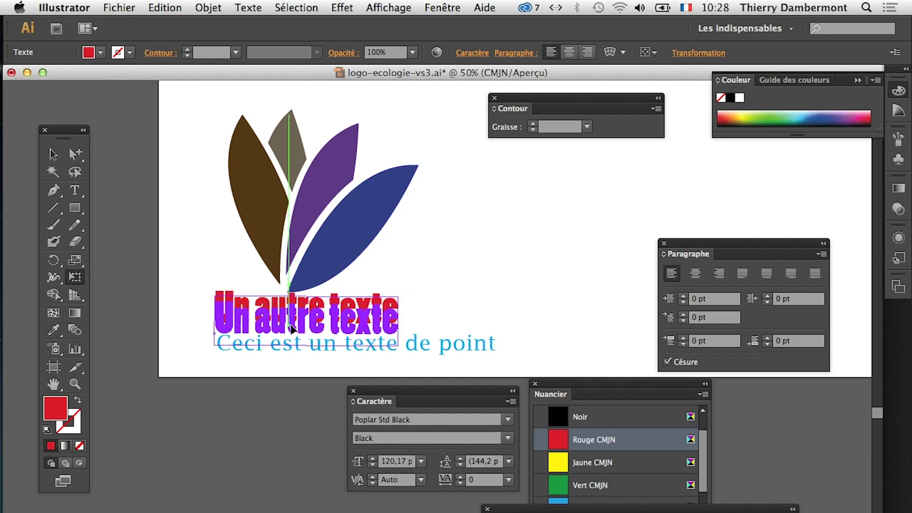
{"action": "left_click_drag", "start_coordinate": [291, 327], "coordinate": [295, 322]}
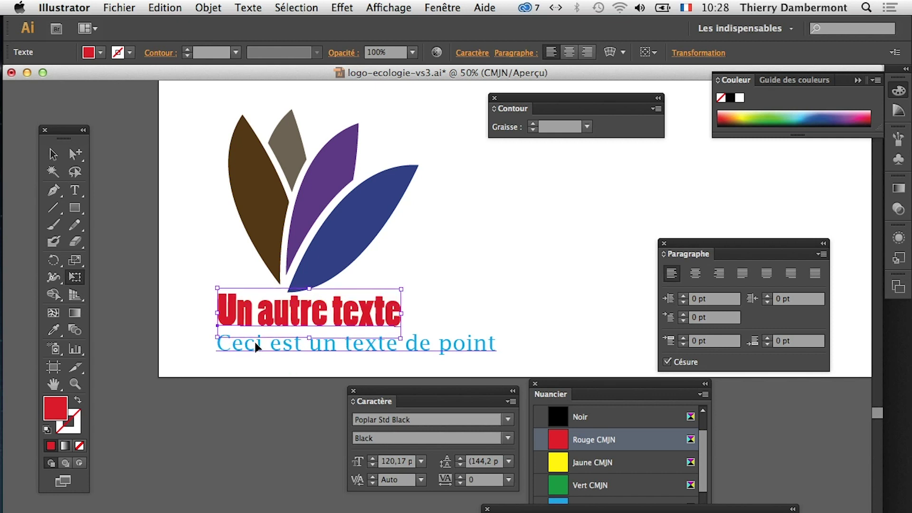
Step: Change the heading font to Plantagenet Cherokee, then select both text lines
{"action": "left_click", "coordinate": [424, 418]}
{"action": "key", "text": "Up"}
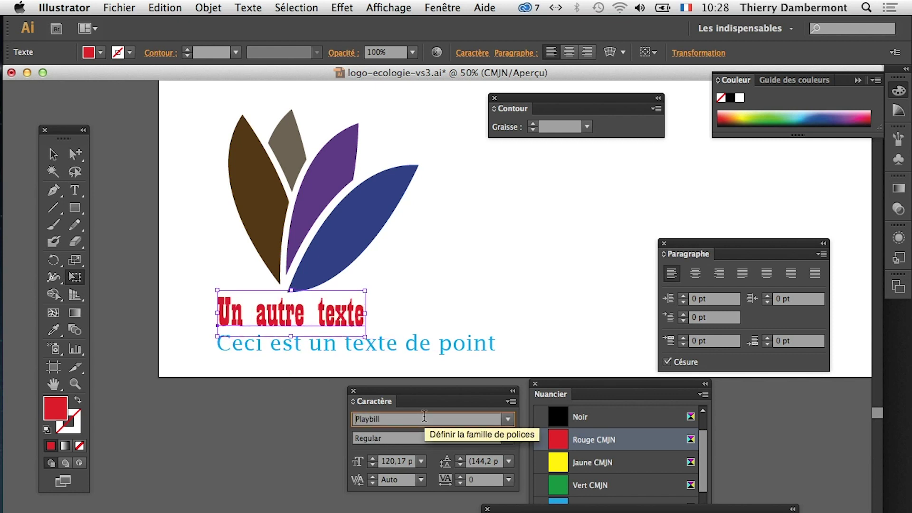
{"action": "key", "text": "Up"}
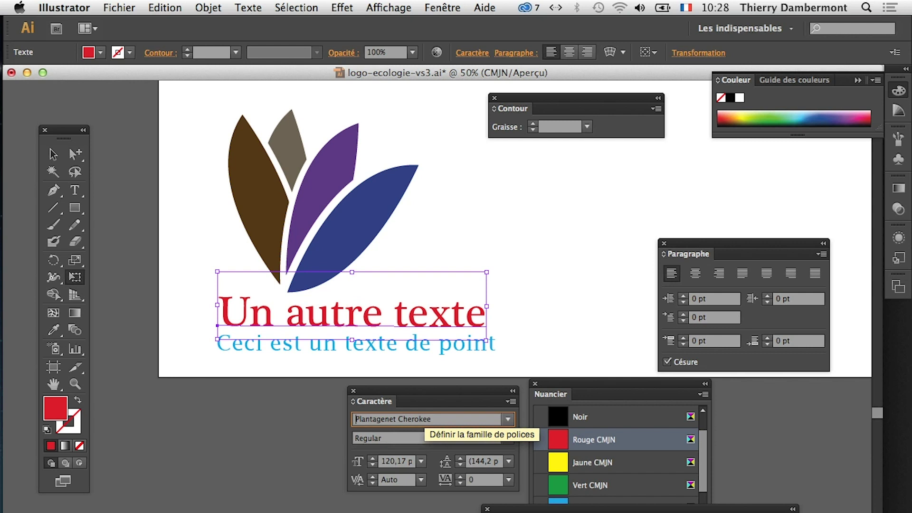
{"action": "left_click", "coordinate": [53, 153]}
{"action": "left_click", "coordinate": [228, 395]}
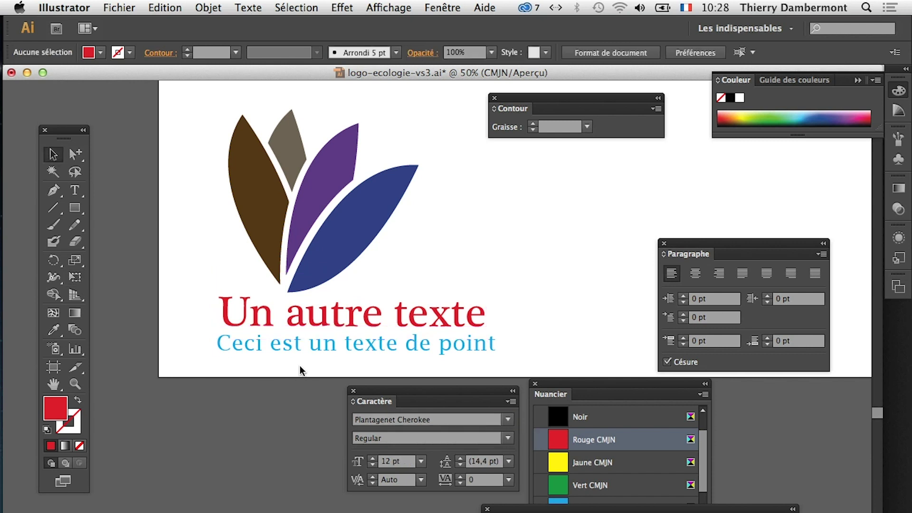
{"action": "left_click_drag", "start_coordinate": [300, 365], "coordinate": [252, 314]}
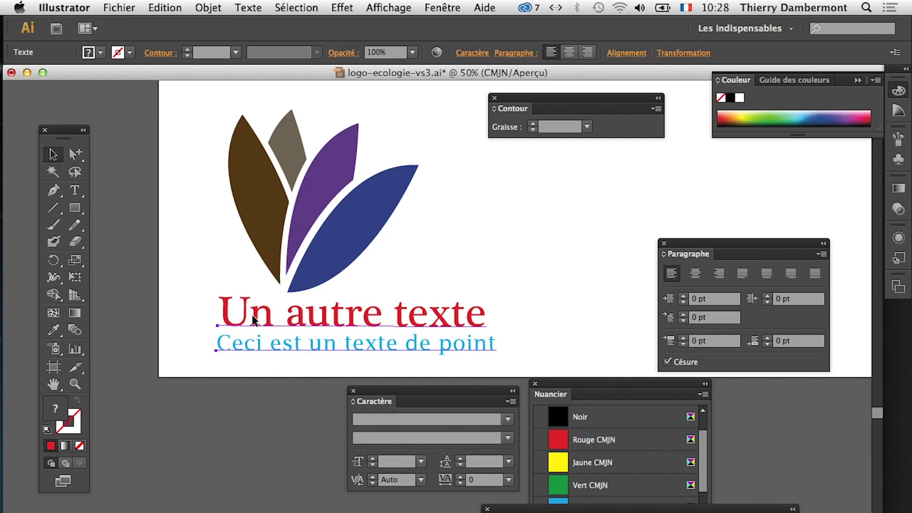
Step: Scale both text lines down with Free Transform and place them just under the petals
{"action": "left_click", "coordinate": [75, 277]}
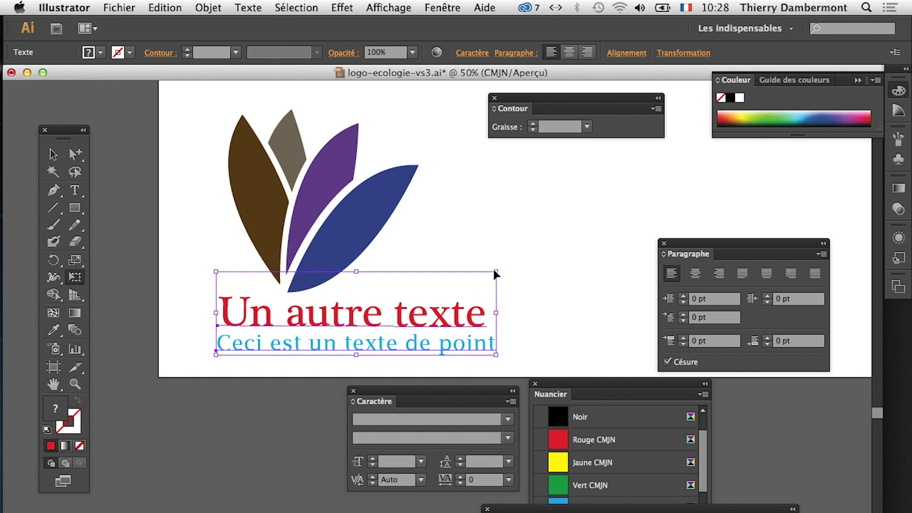
{"action": "left_click_drag", "start_coordinate": [495, 272], "coordinate": [389, 292]}
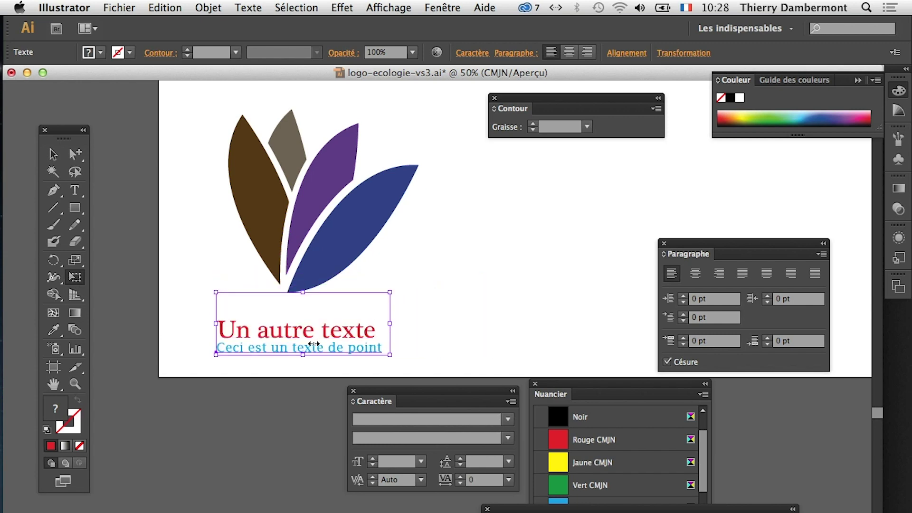
{"action": "left_click_drag", "start_coordinate": [314, 343], "coordinate": [318, 332]}
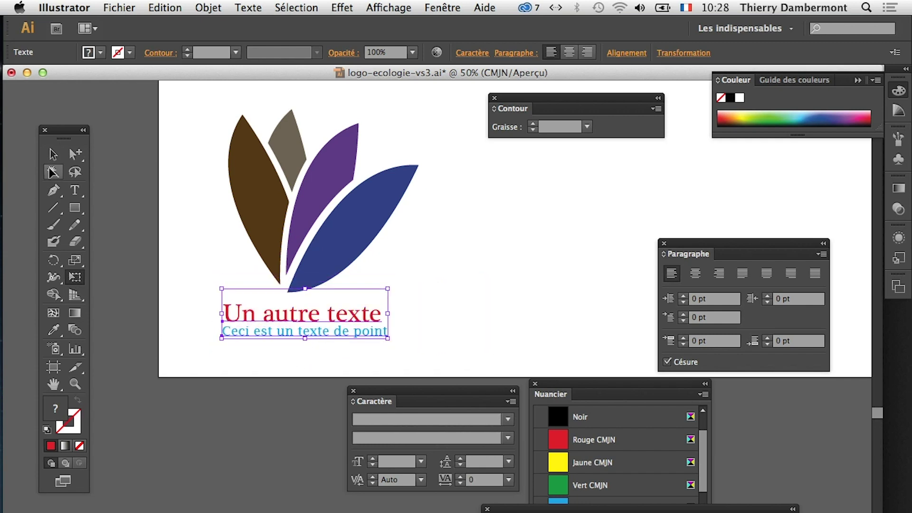
{"action": "key", "text": "v"}
{"action": "left_click", "coordinate": [208, 366]}
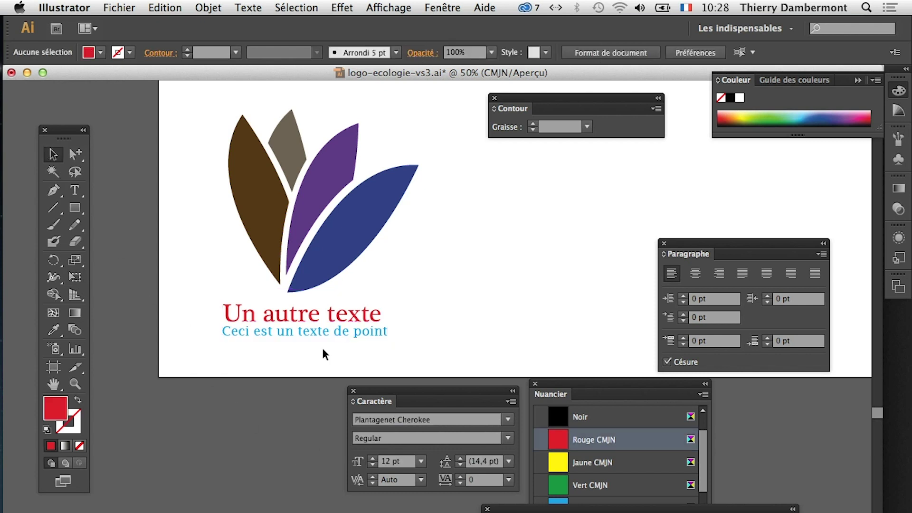
{"action": "scroll", "coordinate": [331, 335], "scroll_direction": "up", "scroll_amount": 1}
{"action": "scroll", "coordinate": [329, 339], "scroll_direction": "down", "scroll_amount": 1}
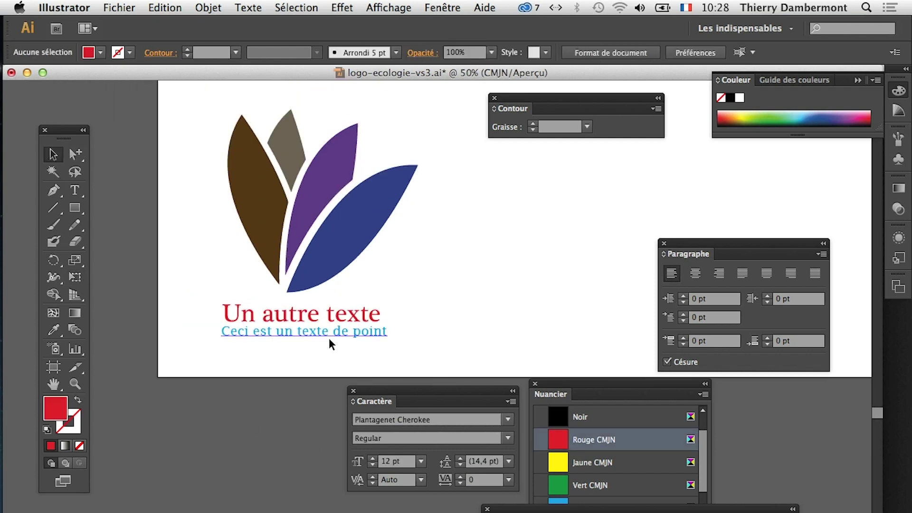
{"action": "scroll", "coordinate": [411, 299], "scroll_direction": "up", "scroll_amount": 3}
{"action": "scroll", "coordinate": [412, 300], "scroll_direction": "up", "scroll_amount": 1}
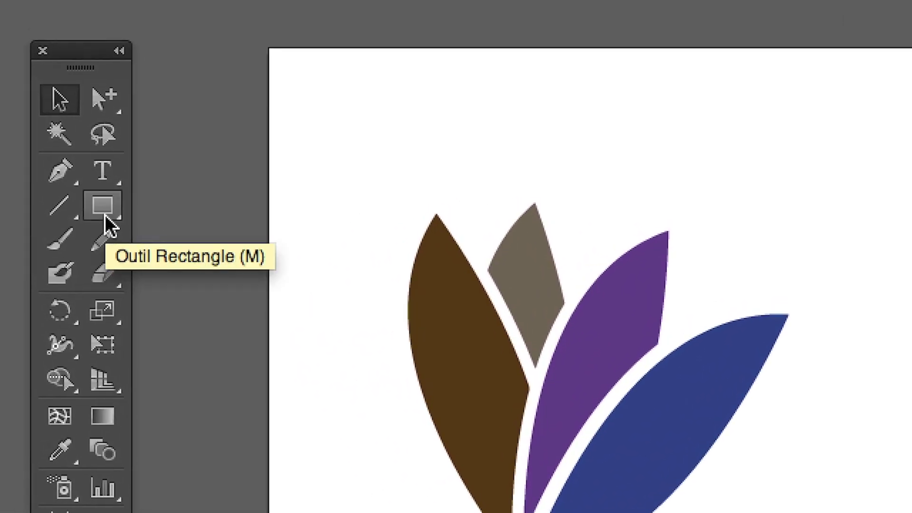
Step: Draw a large ellipse enclosing the four petals and set its fill to None
{"action": "left_click", "coordinate": [106, 216]}
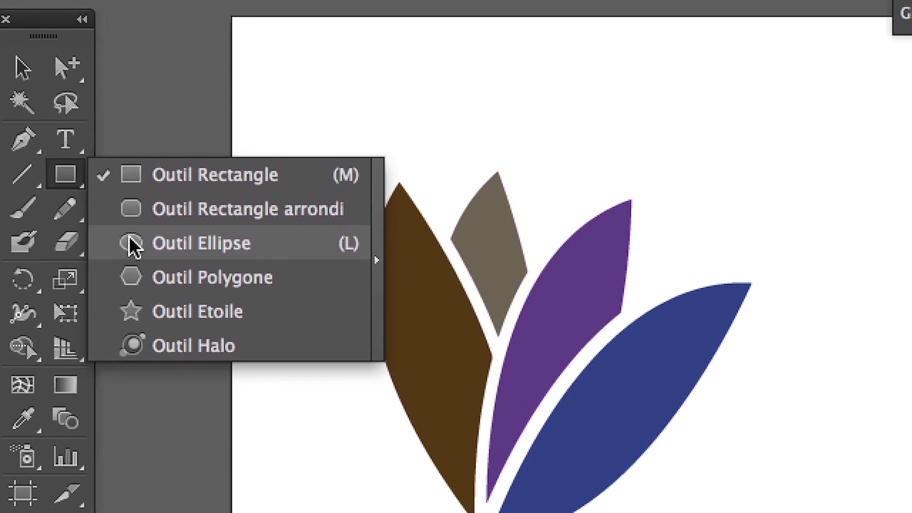
{"action": "left_click", "coordinate": [131, 244]}
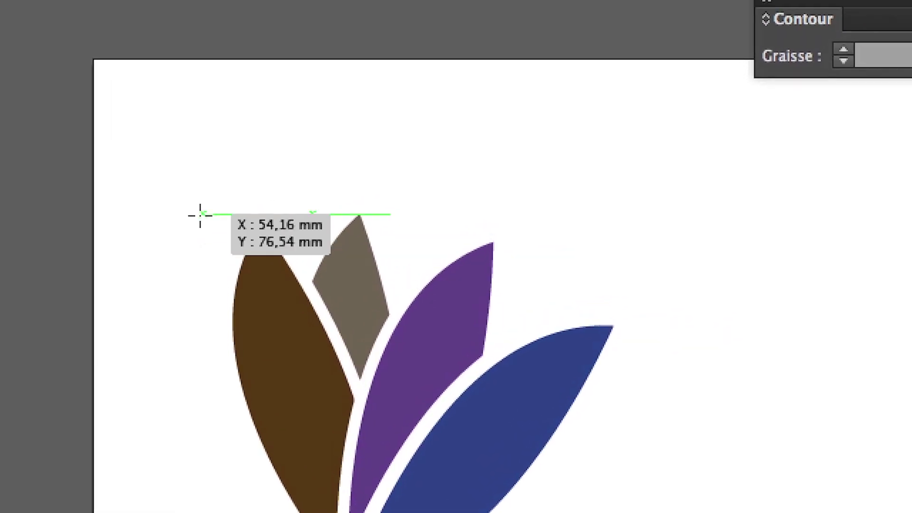
{"action": "left_click_drag", "start_coordinate": [376, 212], "coordinate": [782, 512]}
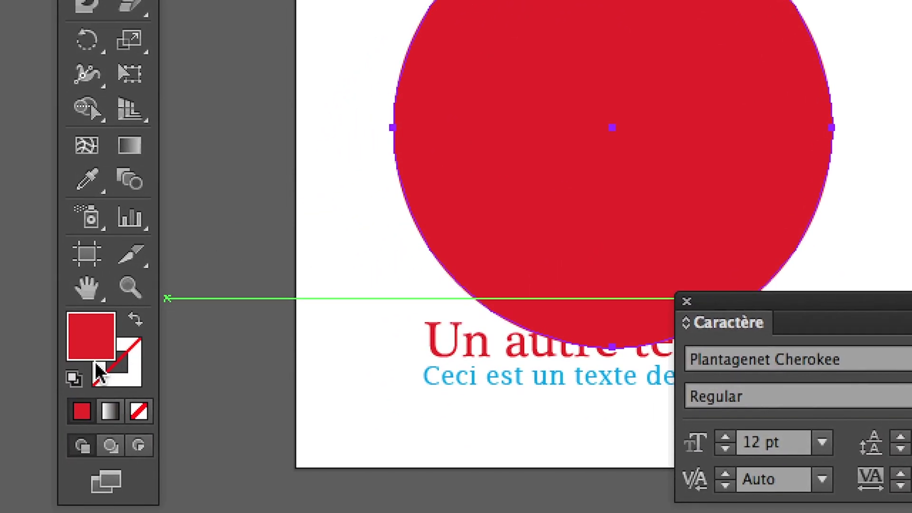
{"action": "left_click", "coordinate": [110, 379]}
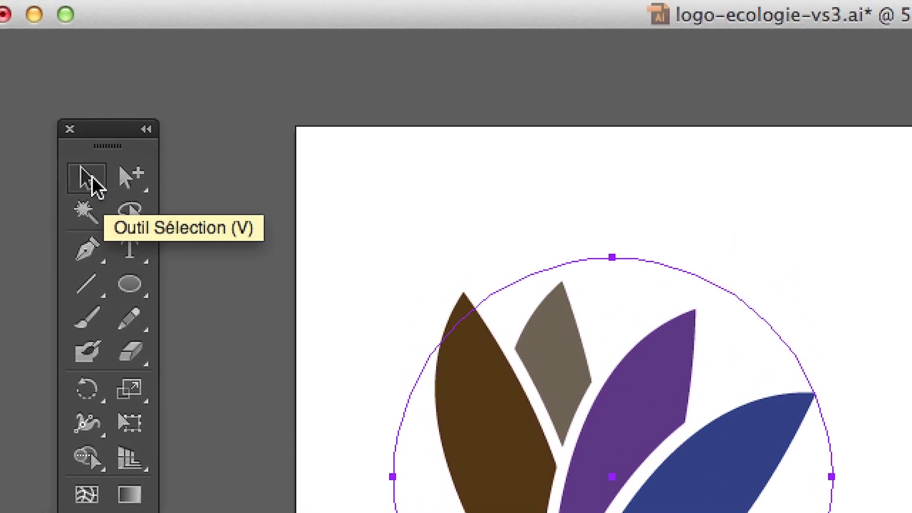
{"action": "left_click", "coordinate": [83, 45]}
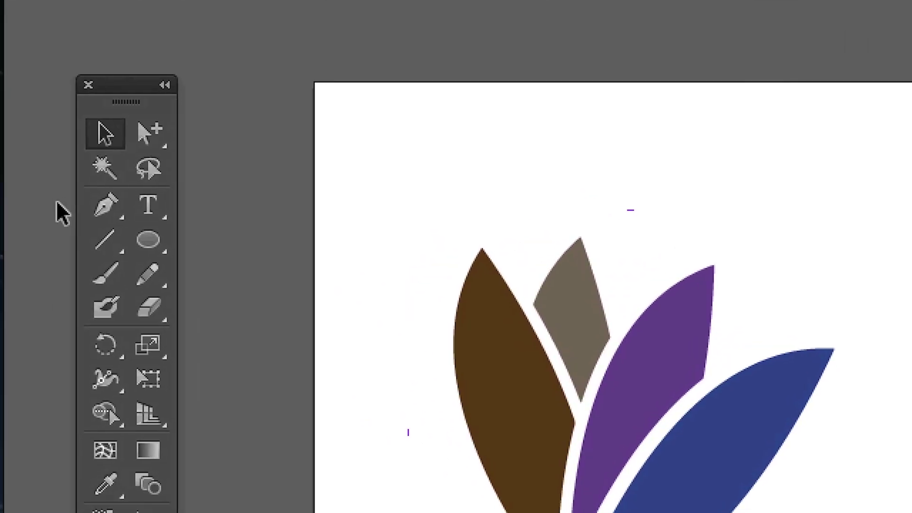
Step: Draw a Pen path arching over the petals and refine its curve with Direct Selection
{"action": "left_click", "coordinate": [75, 203]}
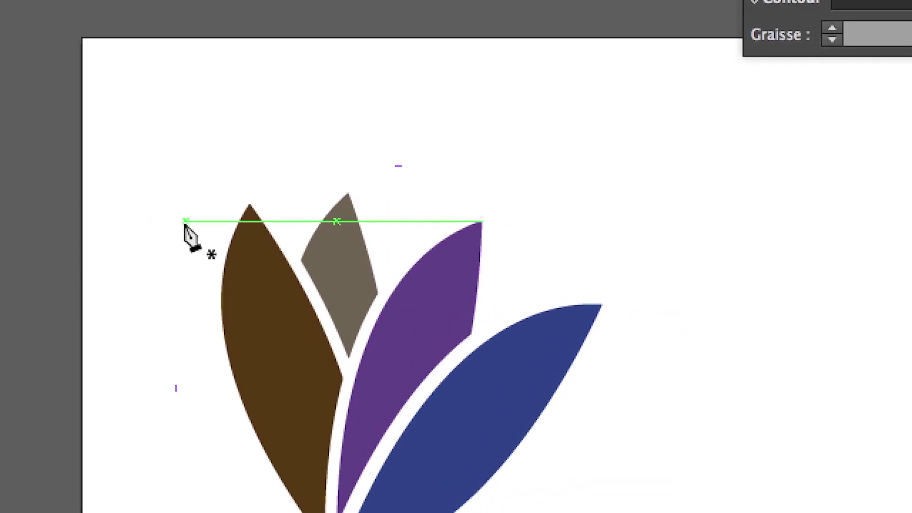
{"action": "mouse_move", "coordinate": [179, 222]}
{"action": "left_mouse_down"}
{"action": "mouse_move", "coordinate": [349, 257]}
{"action": "mouse_move", "coordinate": [480, 434]}
{"action": "left_mouse_up"}
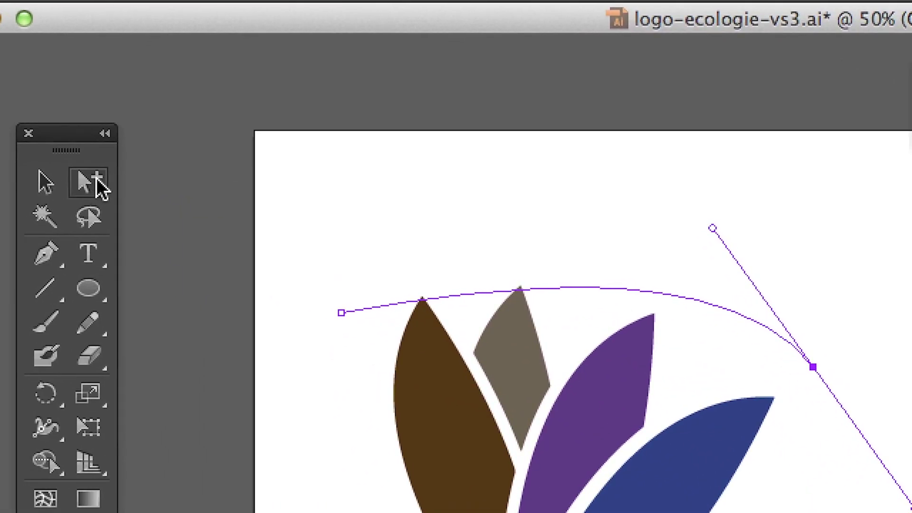
{"action": "left_click", "coordinate": [95, 184]}
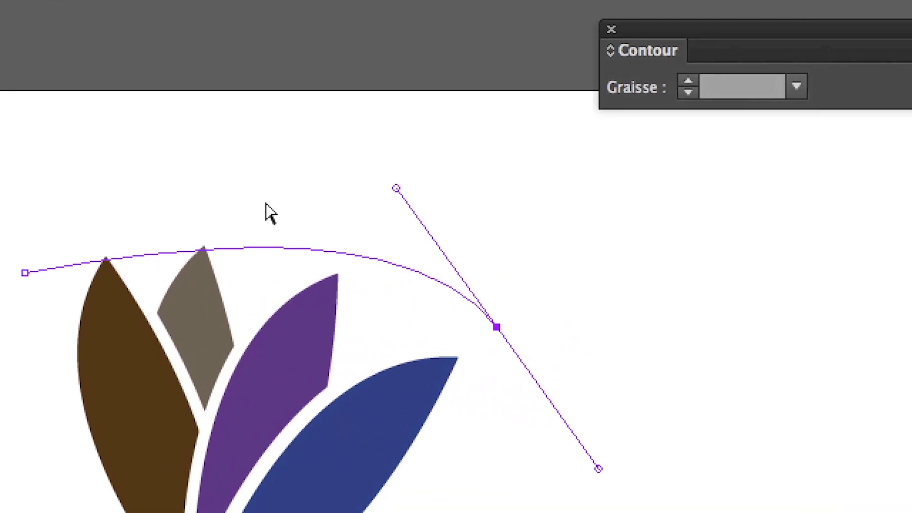
{"action": "left_click_drag", "start_coordinate": [316, 191], "coordinate": [266, 163]}
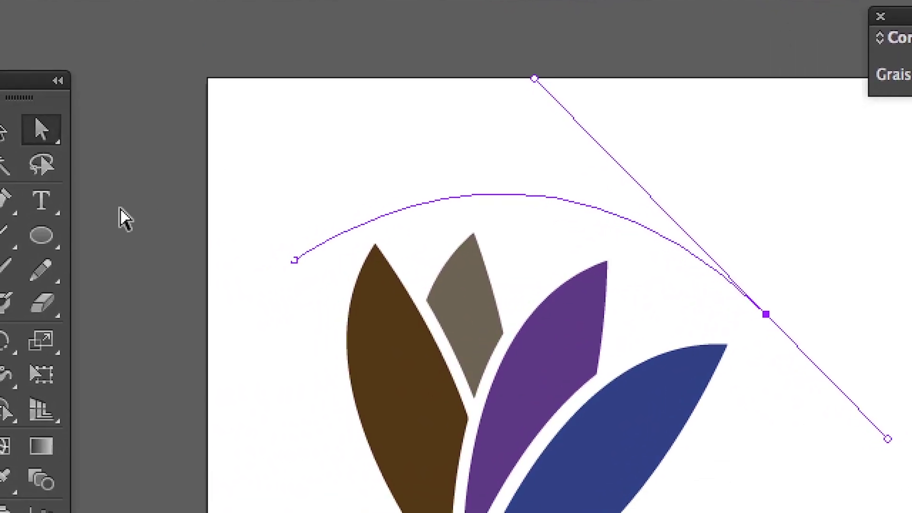
{"action": "left_click", "coordinate": [95, 205]}
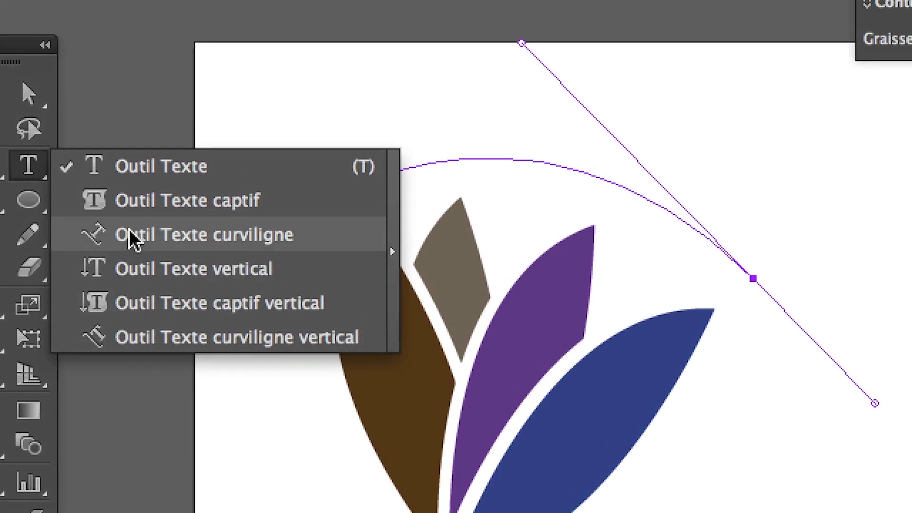
Step: Place the word Lotus as type on a path at the arc's left end
{"action": "left_click", "coordinate": [146, 230]}
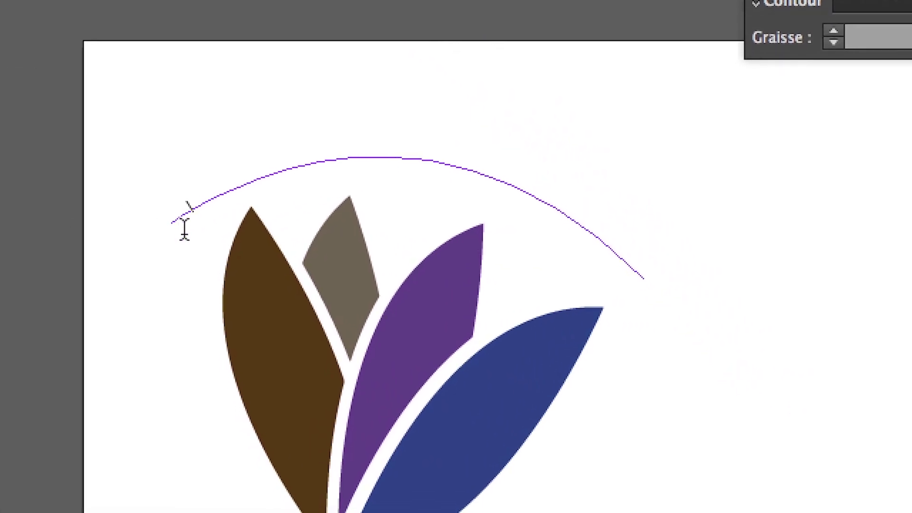
{"action": "scroll", "coordinate": [184, 228], "scroll_direction": "up", "scroll_amount": 2}
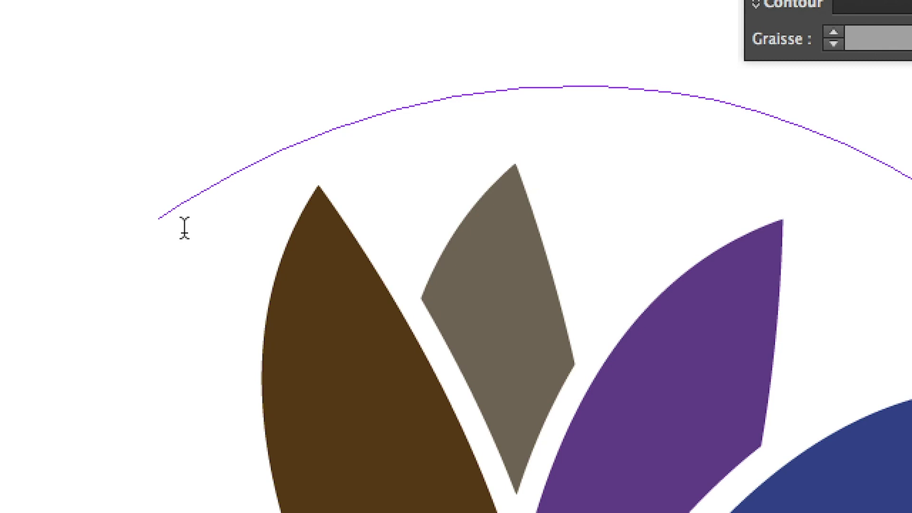
{"action": "scroll", "coordinate": [184, 228], "scroll_direction": "down", "scroll_amount": 2}
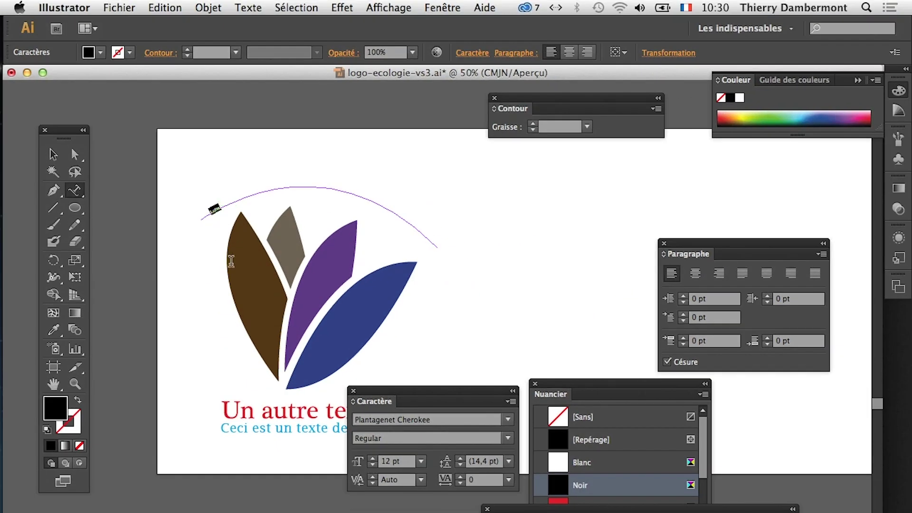
Step: Enlarge the Lotus path text step by step, overshooting to 380 pt and settling at 290 pt
{"action": "left_click_drag", "start_coordinate": [411, 387], "coordinate": [271, 248]}
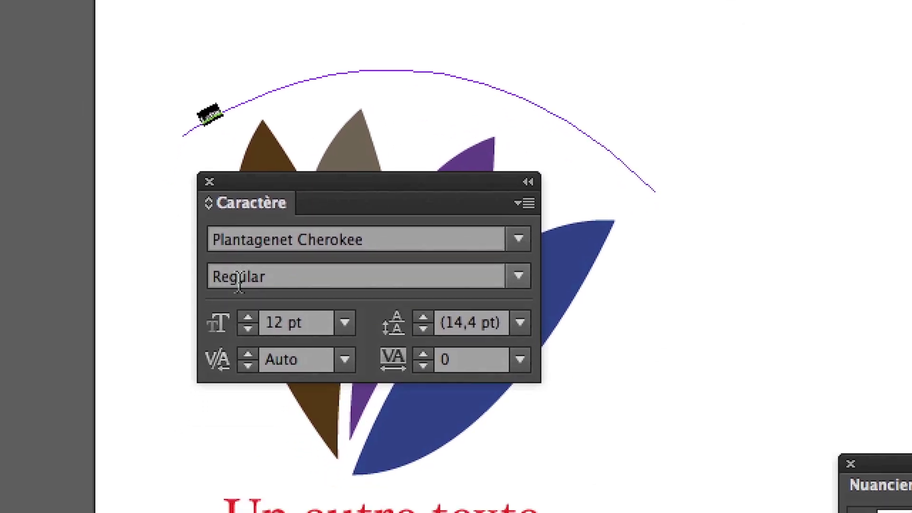
{"action": "left_click", "coordinate": [241, 289]}
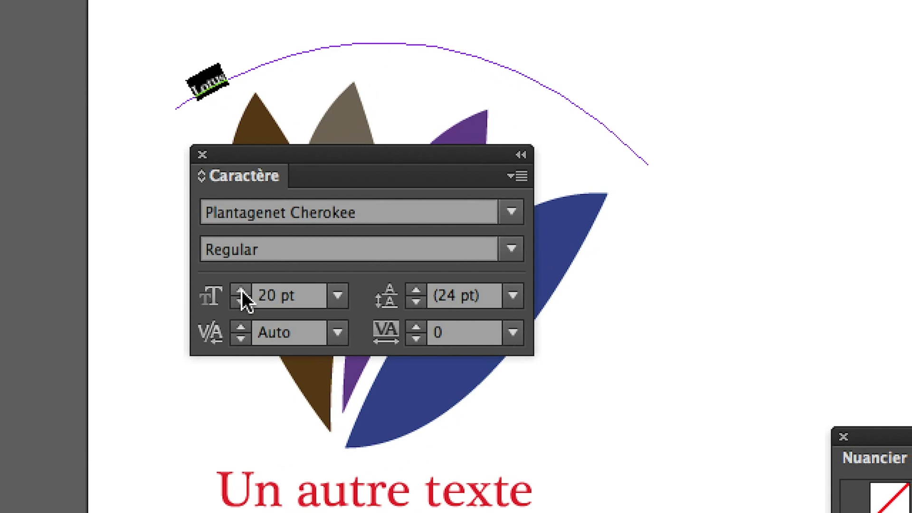
{"action": "left_click", "coordinate": [242, 289]}
{"action": "left_click", "coordinate": [241, 290]}
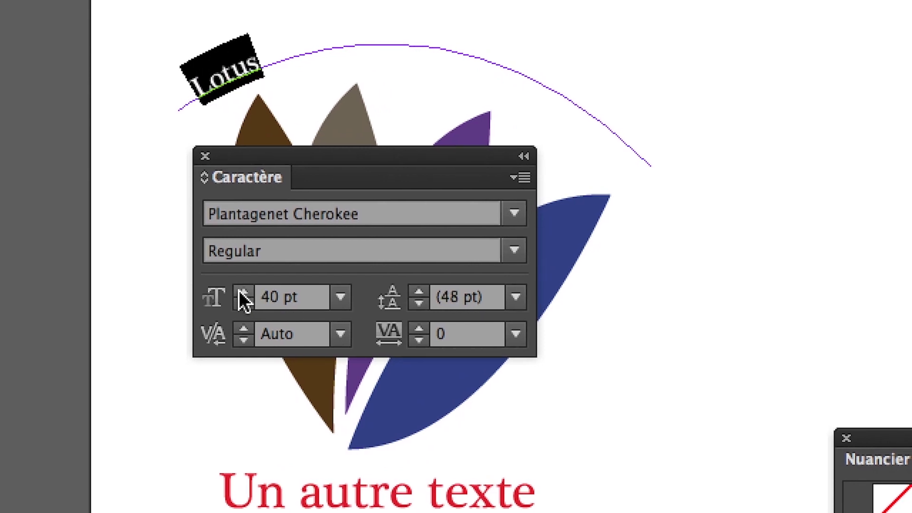
{"action": "left_click", "coordinate": [241, 290]}
{"action": "left_click", "coordinate": [241, 290]}
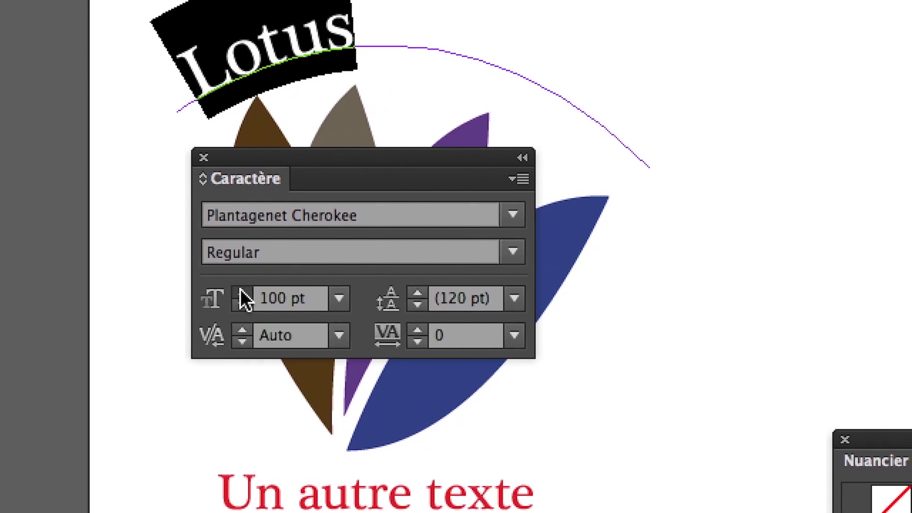
{"action": "left_click", "coordinate": [241, 292]}
{"action": "left_click", "coordinate": [241, 292]}
{"action": "left_click", "coordinate": [241, 291]}
{"action": "left_click", "coordinate": [242, 292]}
{"action": "left_click", "coordinate": [241, 292]}
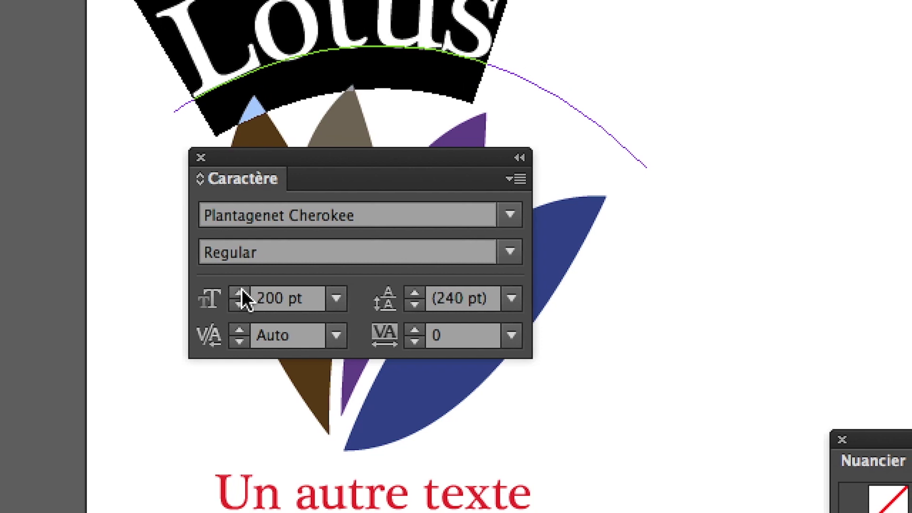
{"action": "left_click", "coordinate": [241, 292]}
{"action": "left_click", "coordinate": [241, 292]}
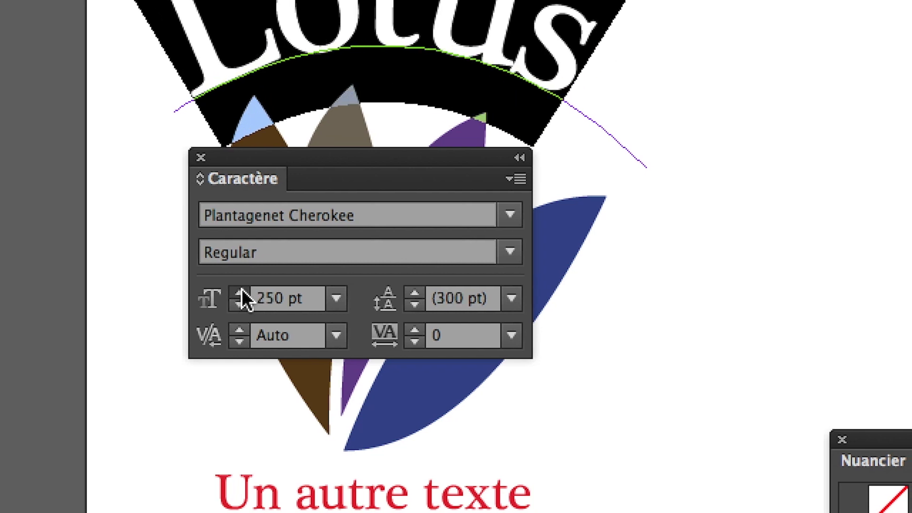
{"action": "double_click", "coordinate": [242, 291]}
{"action": "triple_click", "coordinate": [241, 292]}
{"action": "double_click", "coordinate": [242, 291]}
{"action": "left_click", "coordinate": [241, 291]}
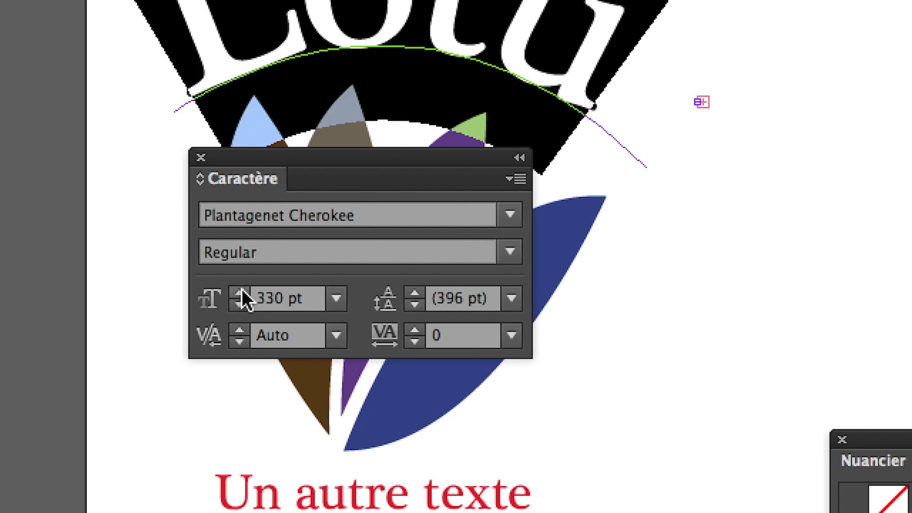
{"action": "double_click", "coordinate": [241, 292]}
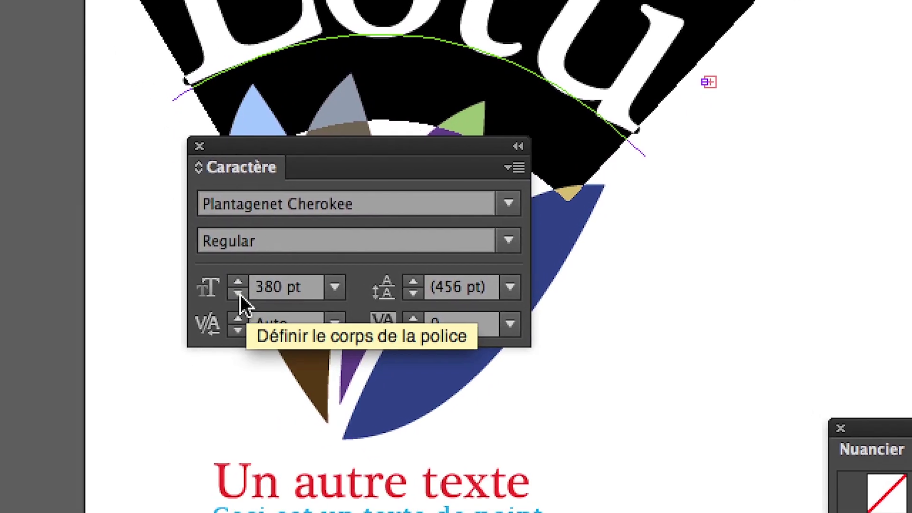
{"action": "double_click", "coordinate": [244, 314]}
{"action": "triple_click", "coordinate": [244, 313]}
{"action": "double_click", "coordinate": [240, 294]}
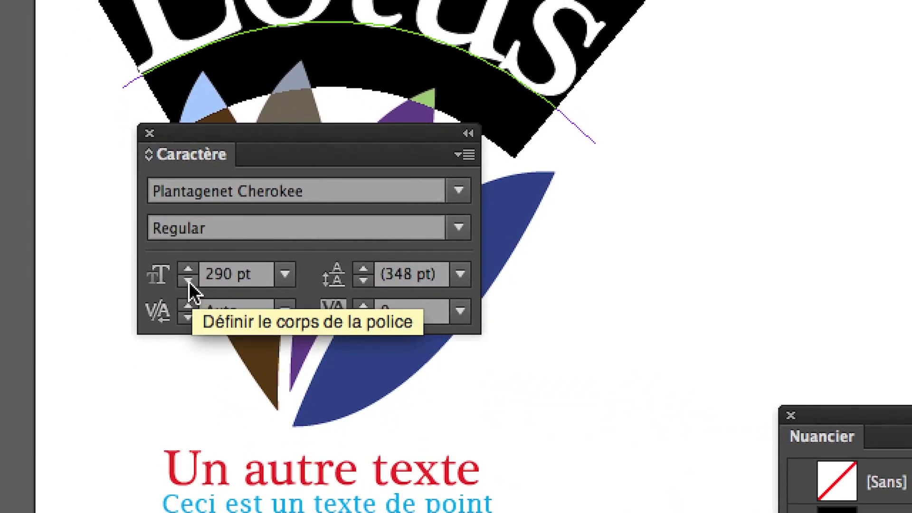
Step: Reduce the Lotus font size through 230 and 220 pt down to 210 pt
{"action": "left_click", "coordinate": [189, 281]}
{"action": "left_click", "coordinate": [189, 281]}
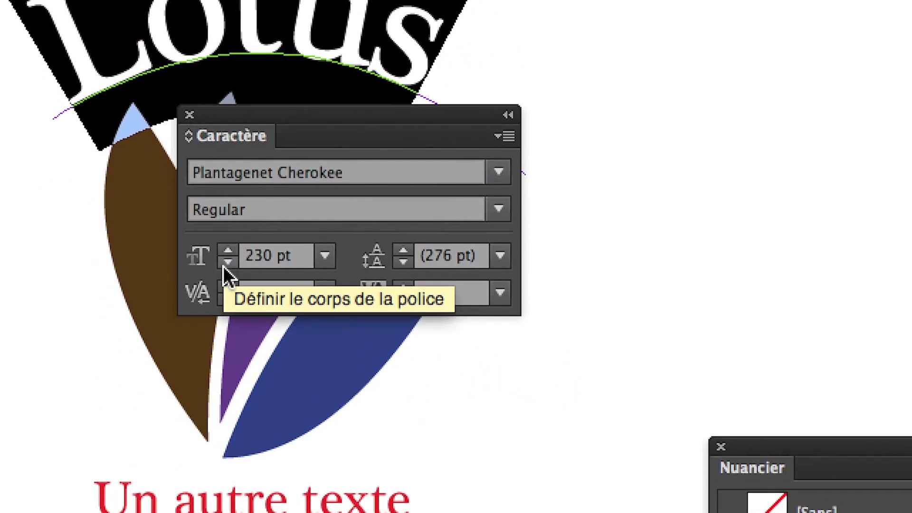
{"action": "left_click", "coordinate": [226, 266]}
{"action": "left_click", "coordinate": [226, 266]}
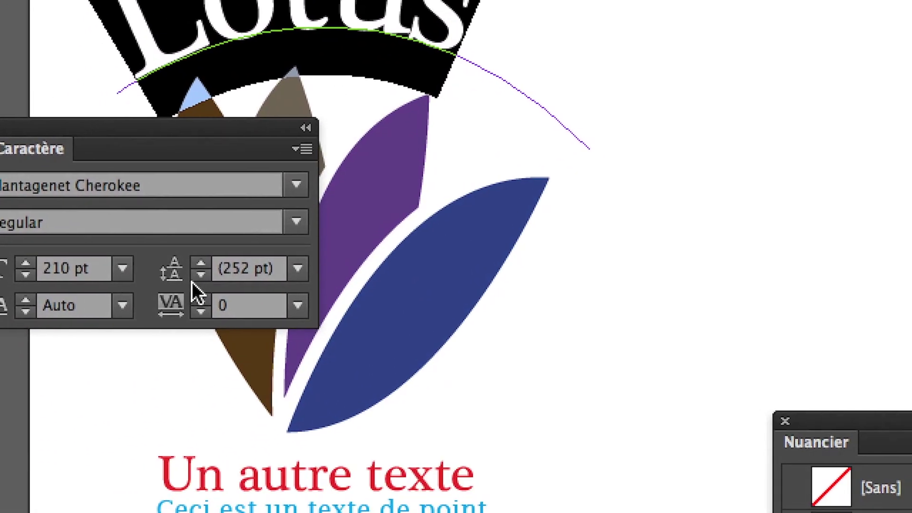
Step: Widen the Lotus letter tracking in steps from 10 up to 100
{"action": "left_click", "coordinate": [195, 289]}
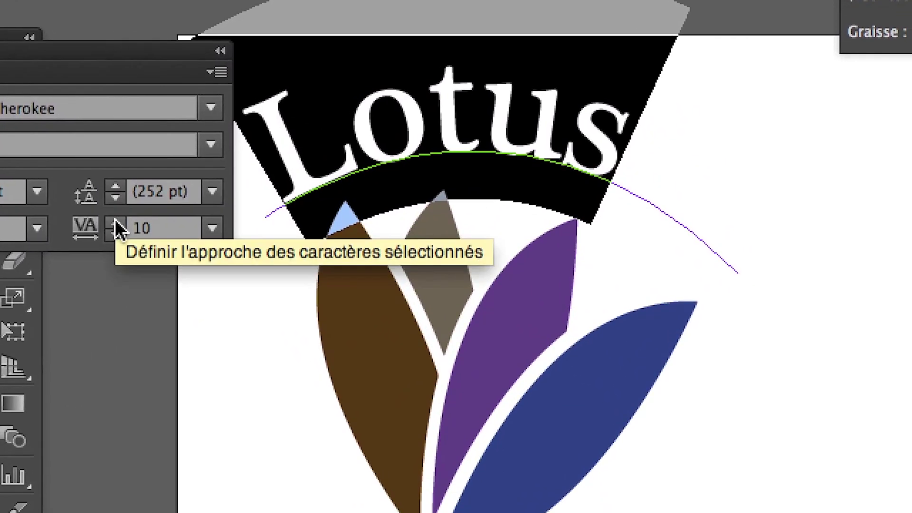
{"action": "left_click", "coordinate": [115, 226]}
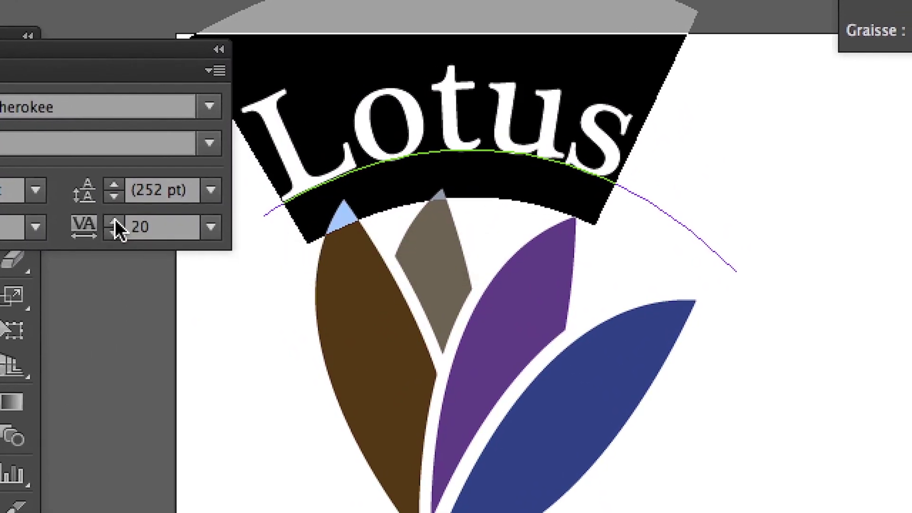
{"action": "left_click", "coordinate": [116, 226]}
{"action": "left_click", "coordinate": [116, 226]}
{"action": "left_click", "coordinate": [118, 221]}
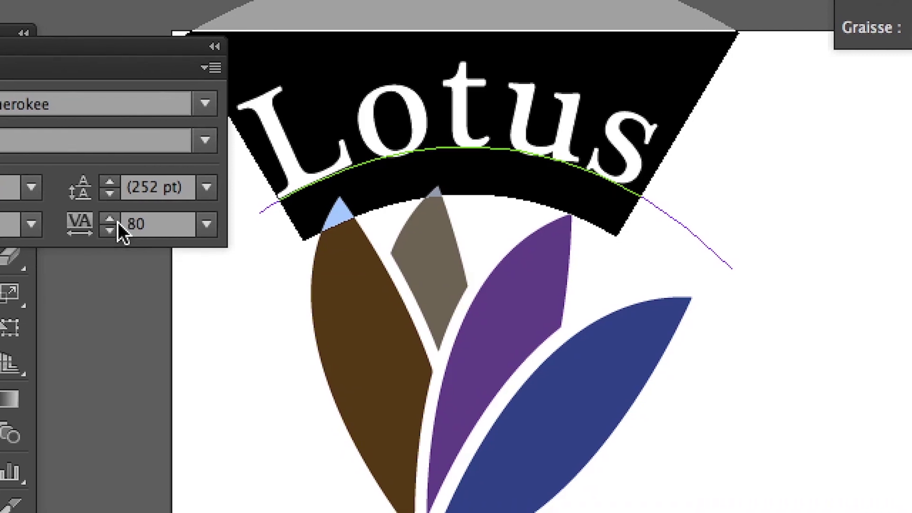
{"action": "left_click", "coordinate": [115, 218]}
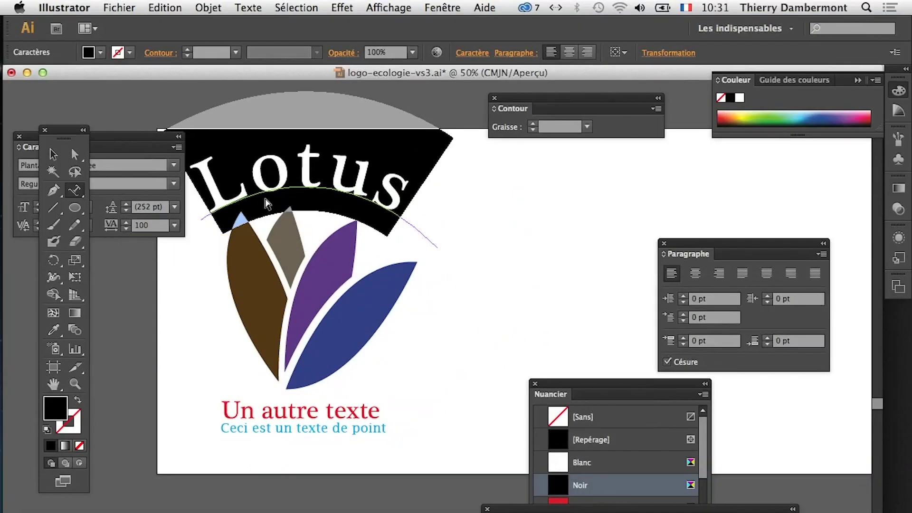
{"action": "left_click_drag", "start_coordinate": [62, 123], "coordinate": [56, 247]}
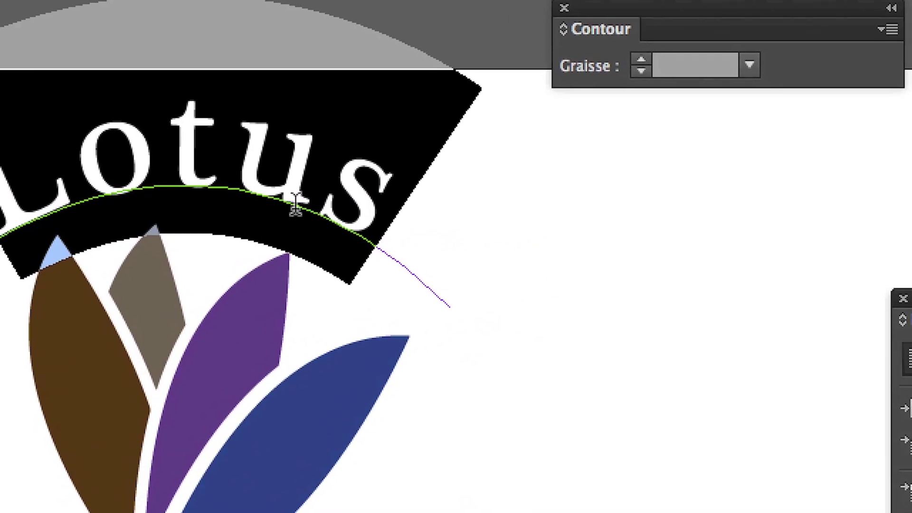
Step: Set the kerning of the first letter pair in Lotus to 50
{"action": "left_click", "coordinate": [299, 198]}
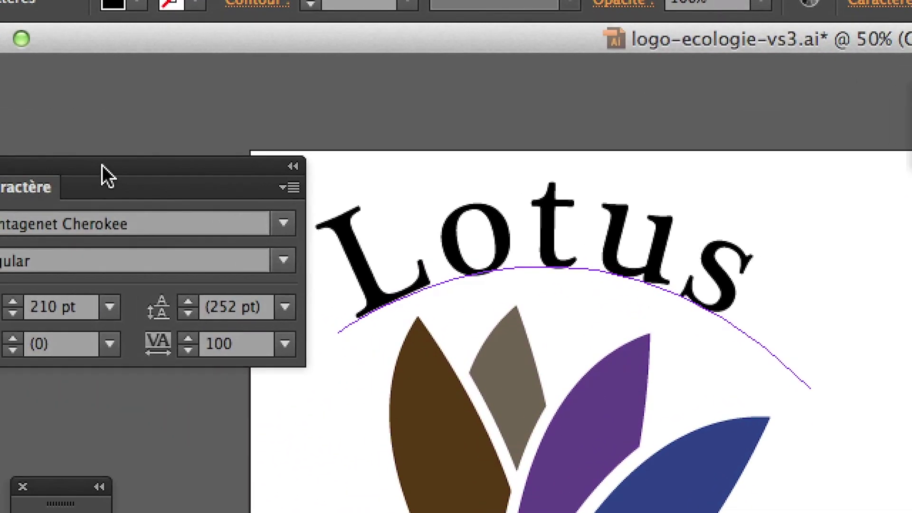
{"action": "left_click_drag", "start_coordinate": [102, 171], "coordinate": [389, 187]}
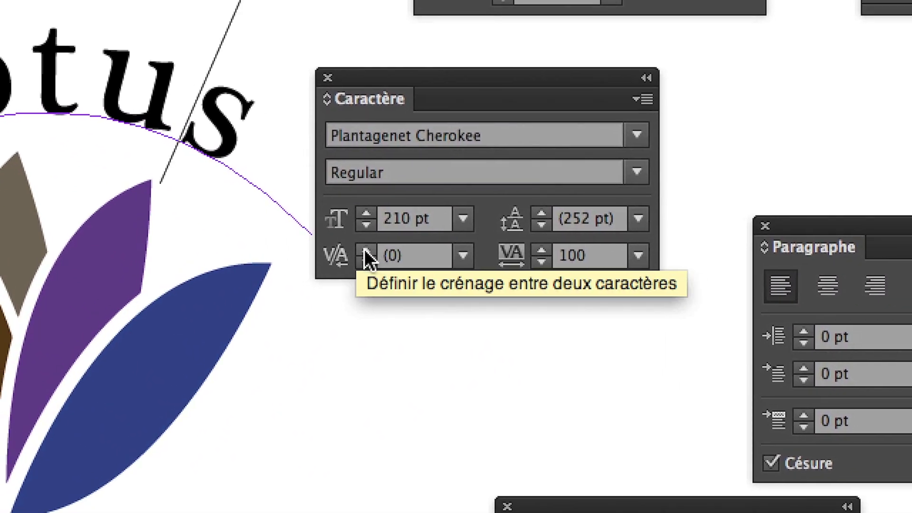
{"action": "left_click", "coordinate": [366, 250]}
{"action": "type", "text": "50"}
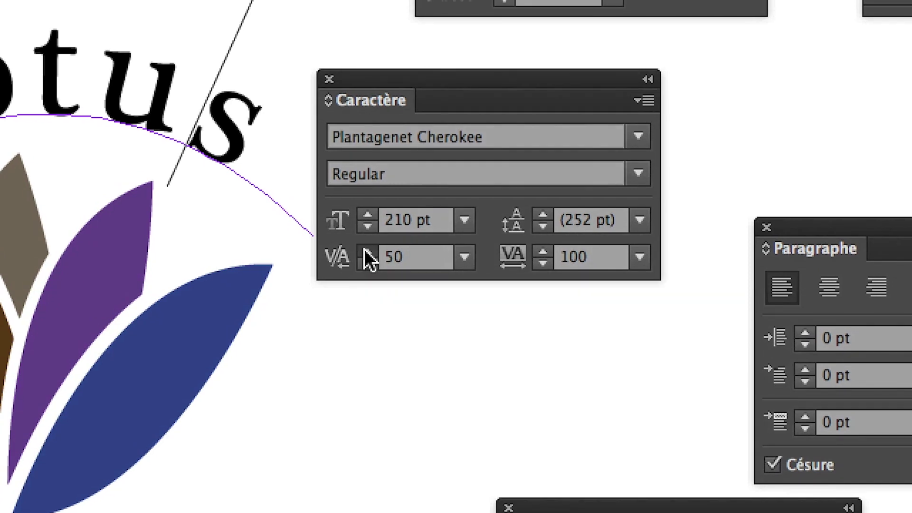
{"action": "left_click", "coordinate": [367, 251]}
{"action": "left_click", "coordinate": [367, 260]}
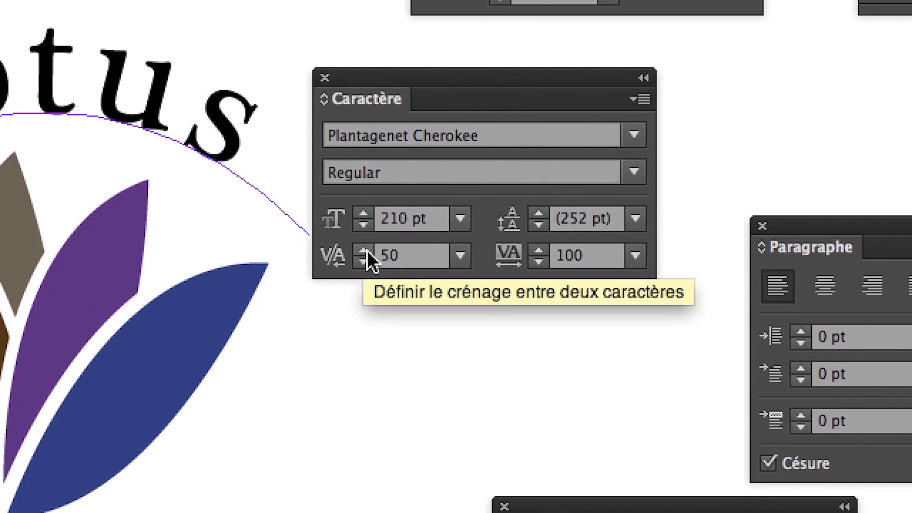
{"action": "left_click", "coordinate": [366, 250]}
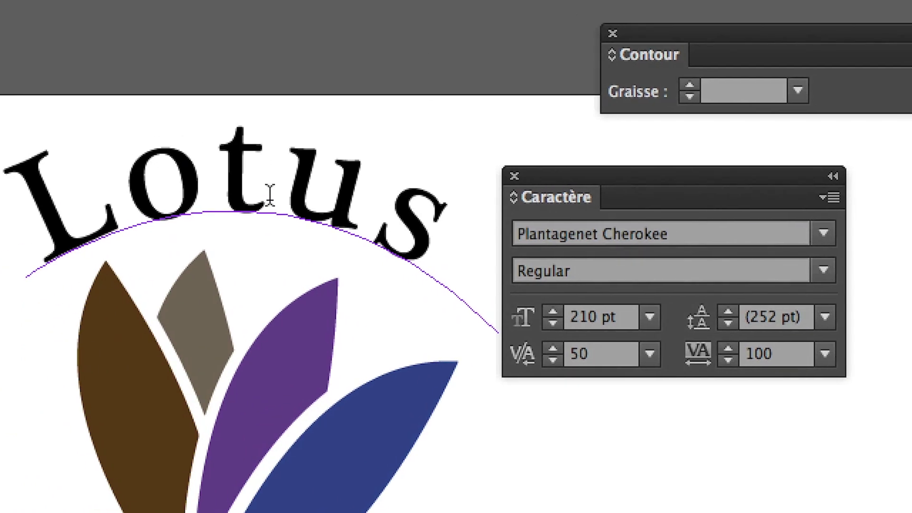
Step: Add 10 kerning at a second letter pair in Lotus
{"action": "left_click", "coordinate": [333, 231]}
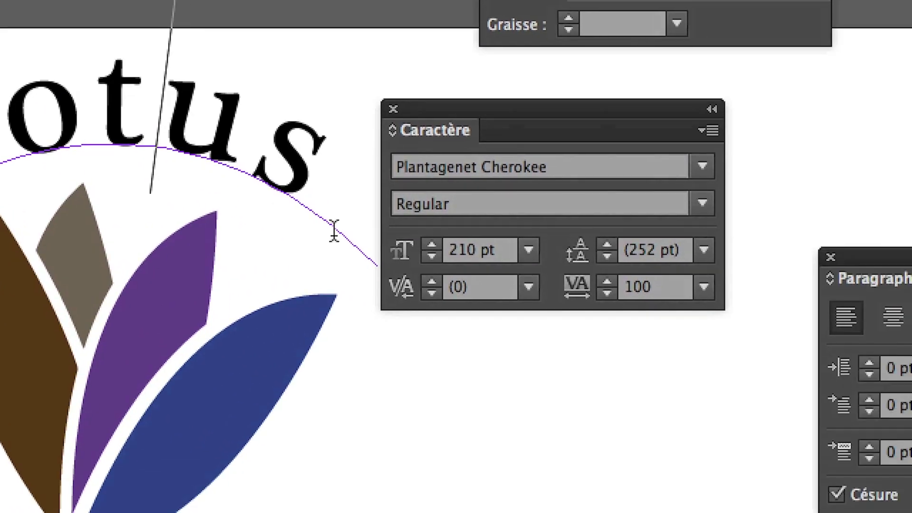
{"action": "left_click", "coordinate": [366, 249]}
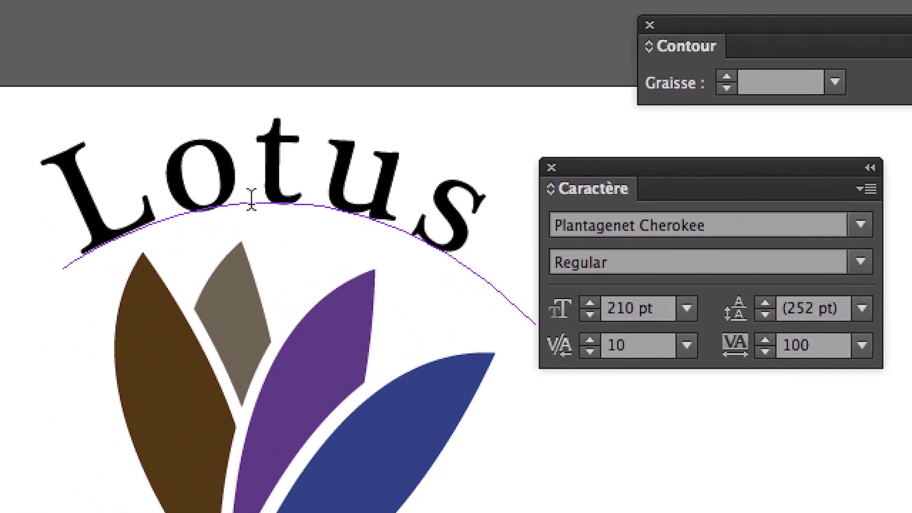
{"action": "left_click", "coordinate": [251, 195]}
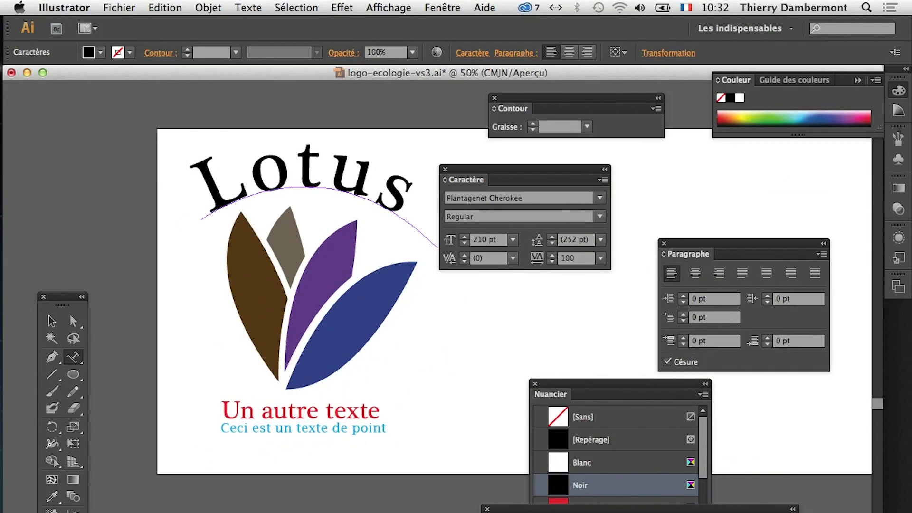
Step: Select the Lotus path text and drag its start and end brackets along the arc
{"action": "left_click_drag", "start_coordinate": [483, 166], "coordinate": [628, 177]}
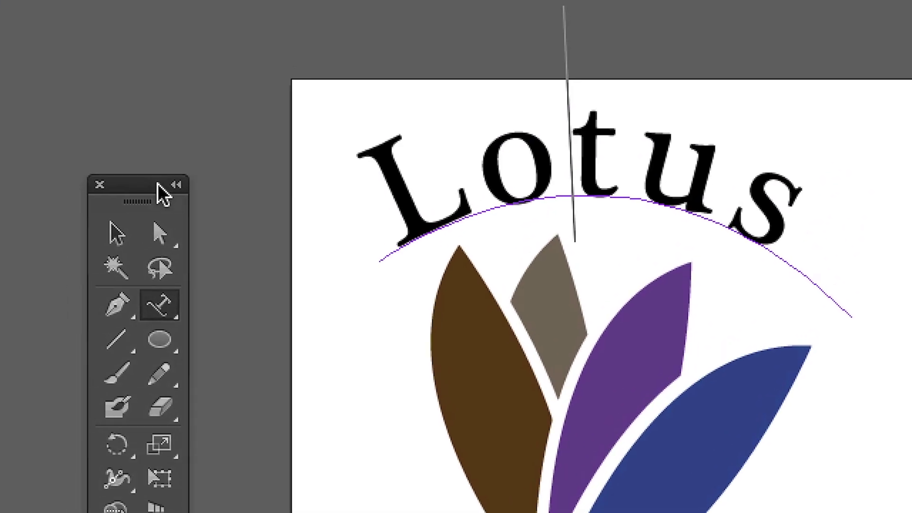
{"action": "left_click", "coordinate": [159, 232]}
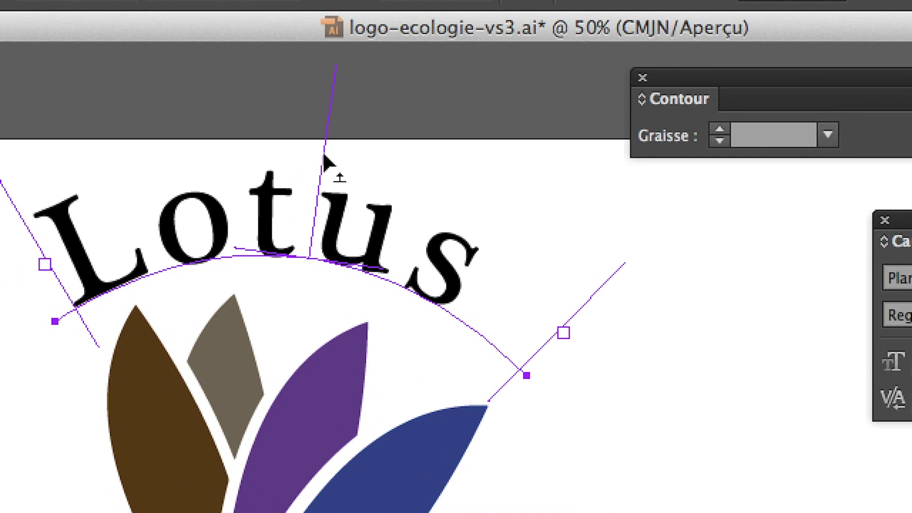
{"action": "left_click_drag", "start_coordinate": [324, 156], "coordinate": [326, 172]}
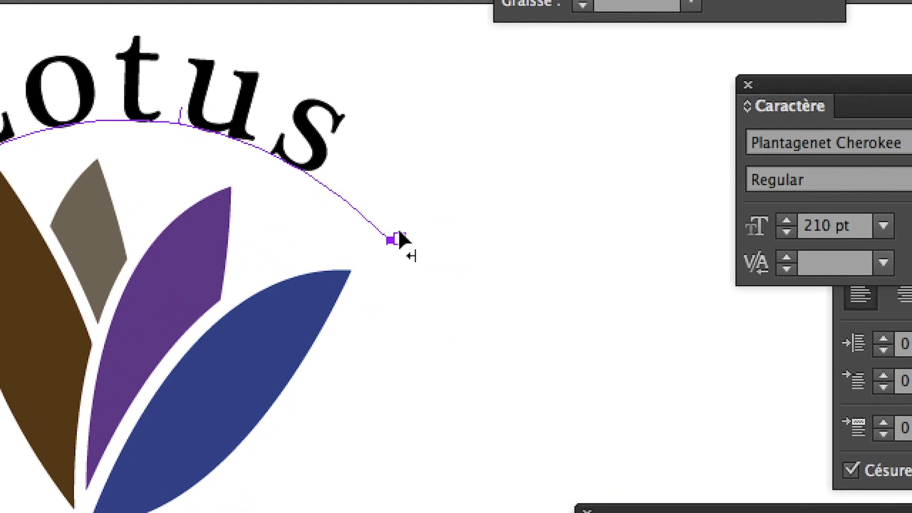
{"action": "left_click_drag", "start_coordinate": [400, 239], "coordinate": [373, 217]}
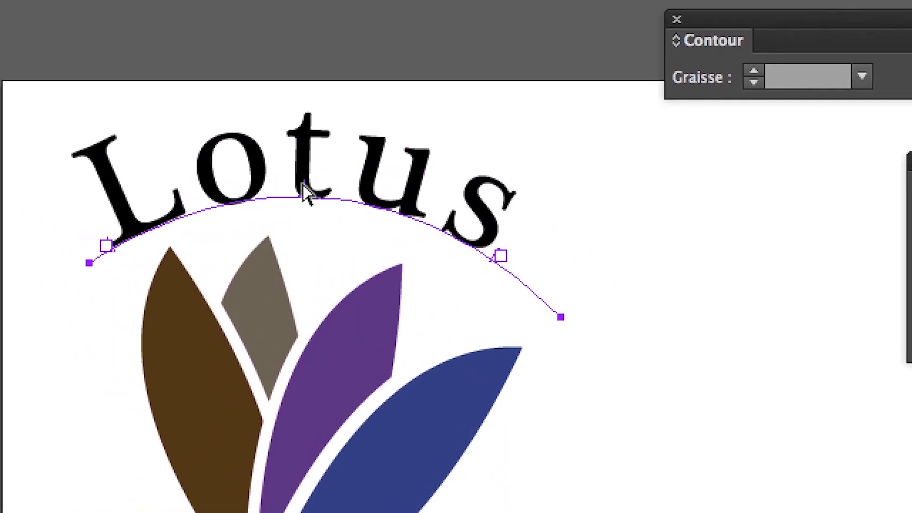
Step: Shift Lotus right along the curve and restore it upright after it flips
{"action": "left_click_drag", "start_coordinate": [304, 188], "coordinate": [432, 231]}
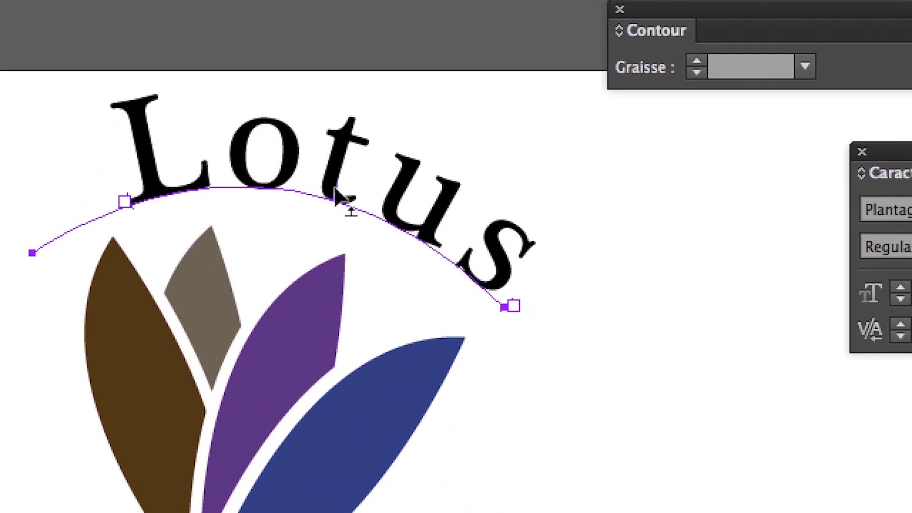
{"action": "left_click_drag", "start_coordinate": [352, 207], "coordinate": [334, 196]}
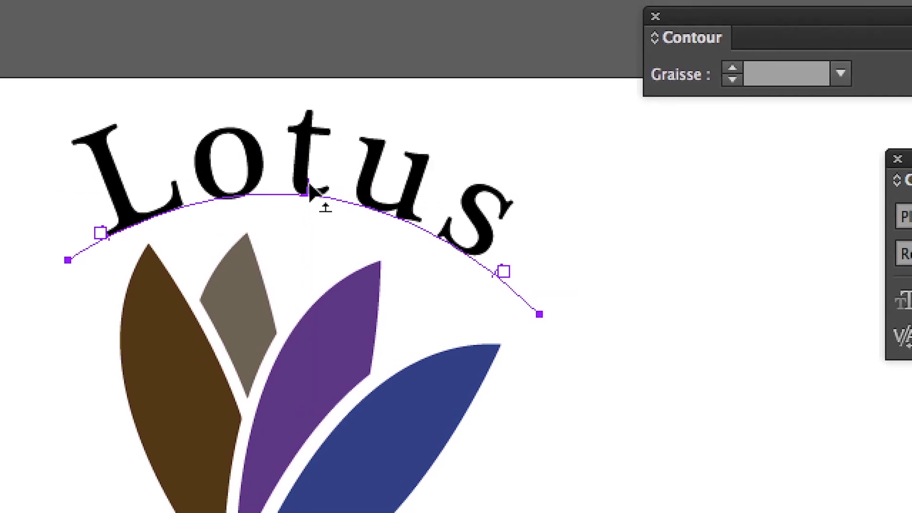
{"action": "left_click_drag", "start_coordinate": [311, 192], "coordinate": [310, 208]}
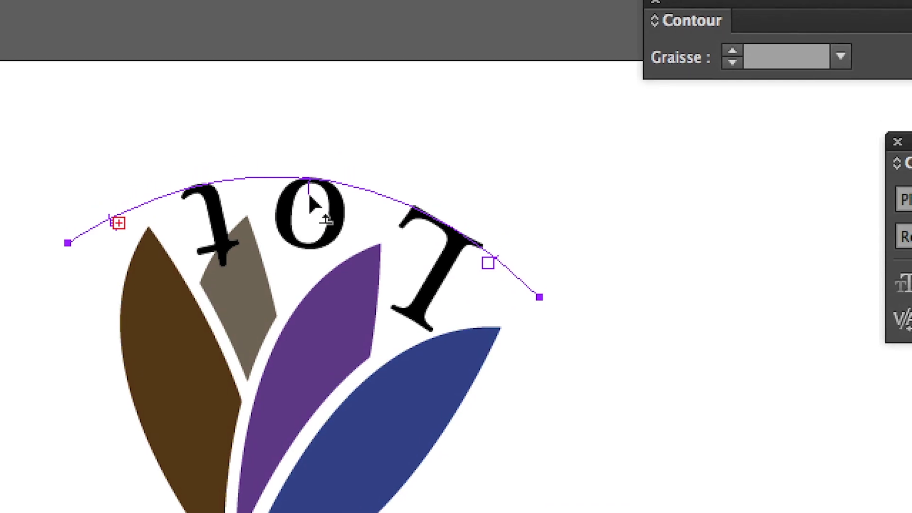
{"action": "left_click_drag", "start_coordinate": [311, 208], "coordinate": [316, 190]}
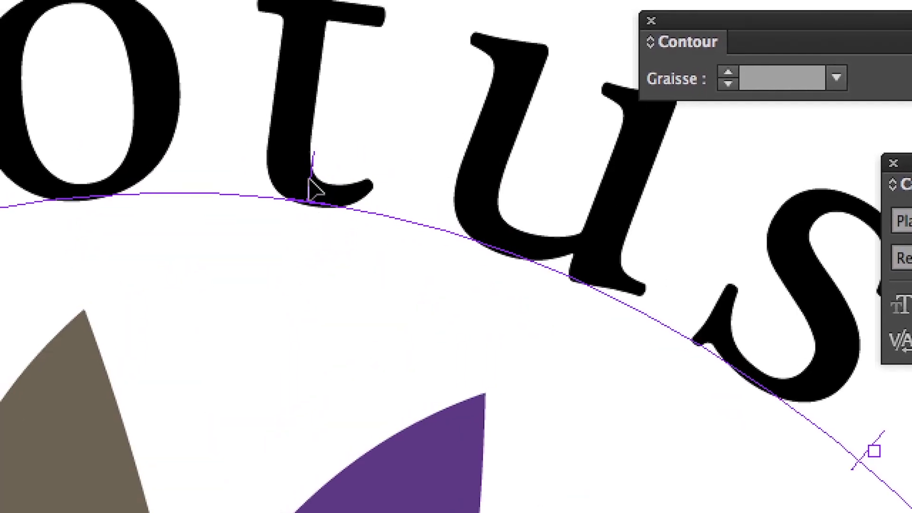
{"action": "mouse_move", "coordinate": [316, 192]}
{"action": "left_mouse_down"}
{"action": "mouse_move", "coordinate": [310, 205]}
{"action": "mouse_move", "coordinate": [312, 188]}
{"action": "mouse_move", "coordinate": [316, 199]}
{"action": "left_mouse_up"}
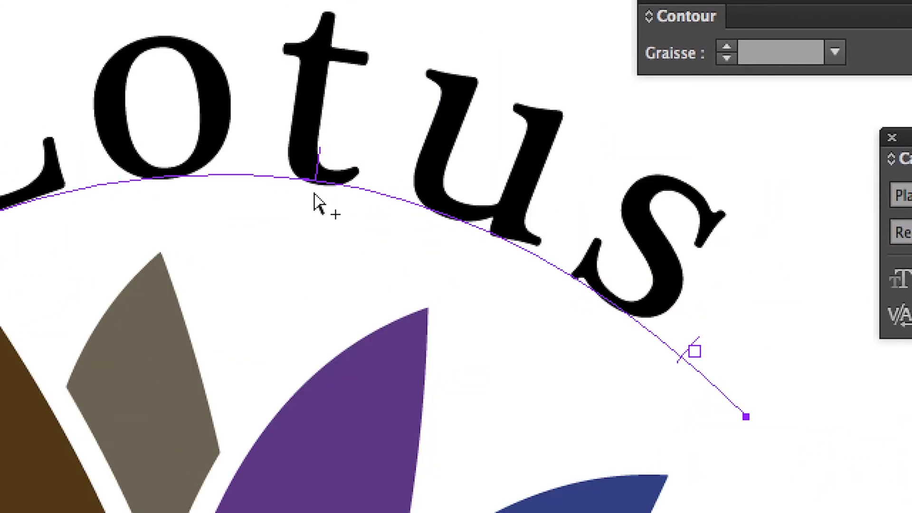
{"action": "scroll", "coordinate": [317, 204], "scroll_direction": "down", "scroll_amount": 3}
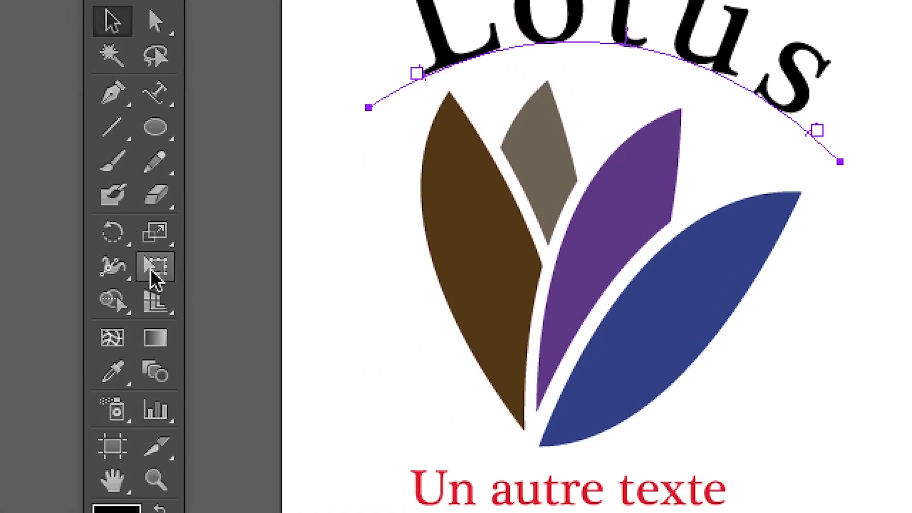
Step: Rotate the Lotus path text and its arc about 11° clockwise
{"action": "left_click", "coordinate": [150, 269]}
{"action": "left_click_drag", "start_coordinate": [316, 190], "coordinate": [349, 233]}
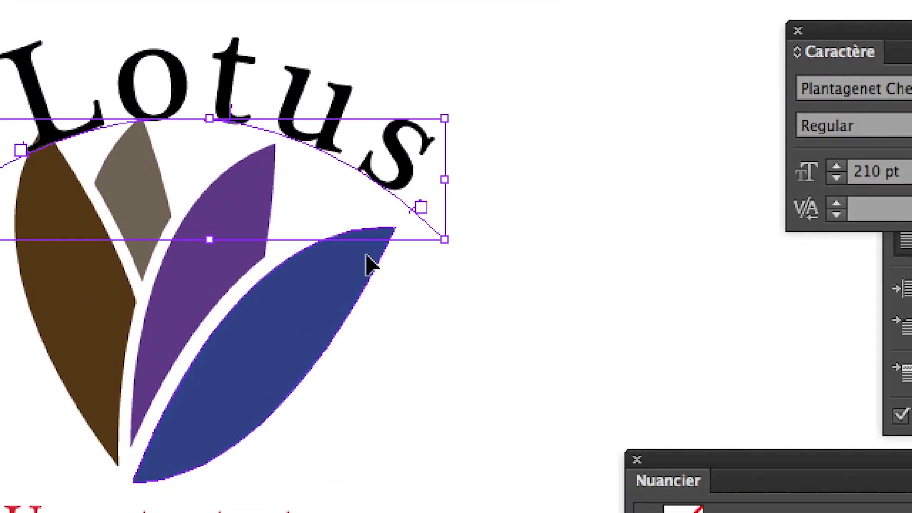
{"action": "left_click_drag", "start_coordinate": [479, 292], "coordinate": [349, 250]}
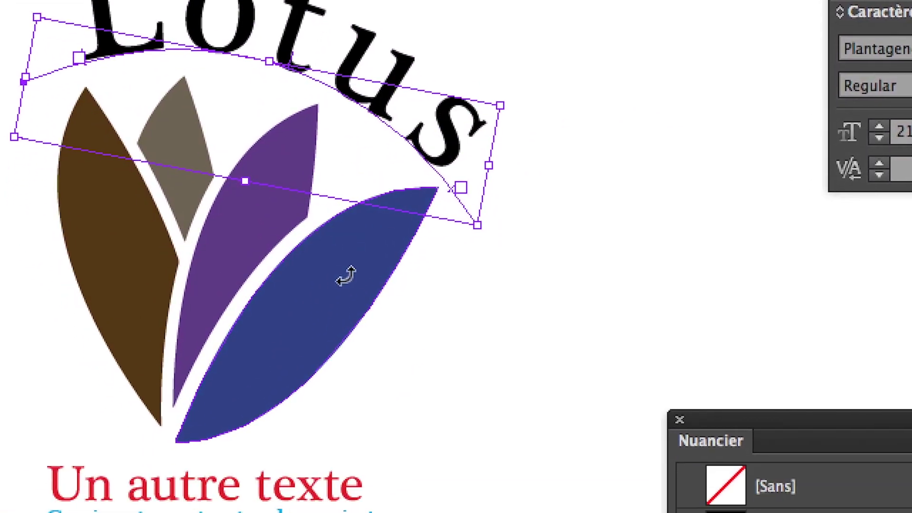
{"action": "left_click_drag", "start_coordinate": [346, 273], "coordinate": [346, 271]}
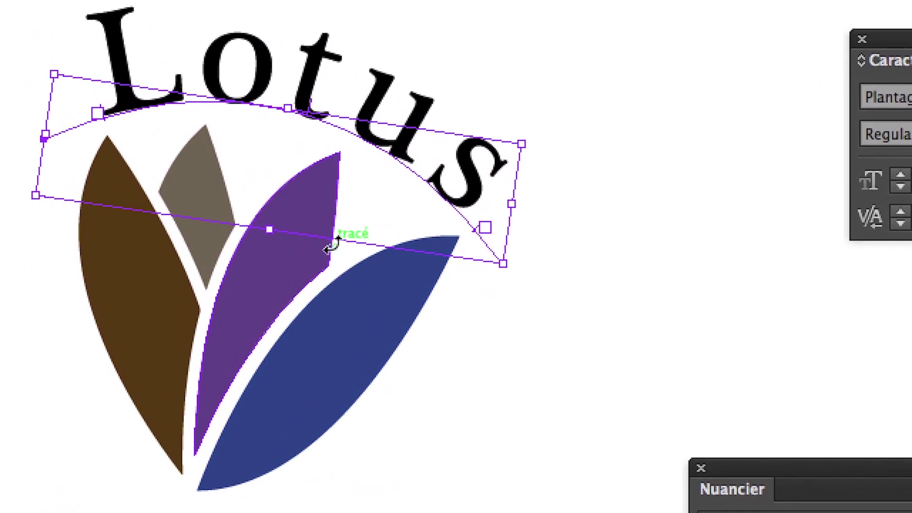
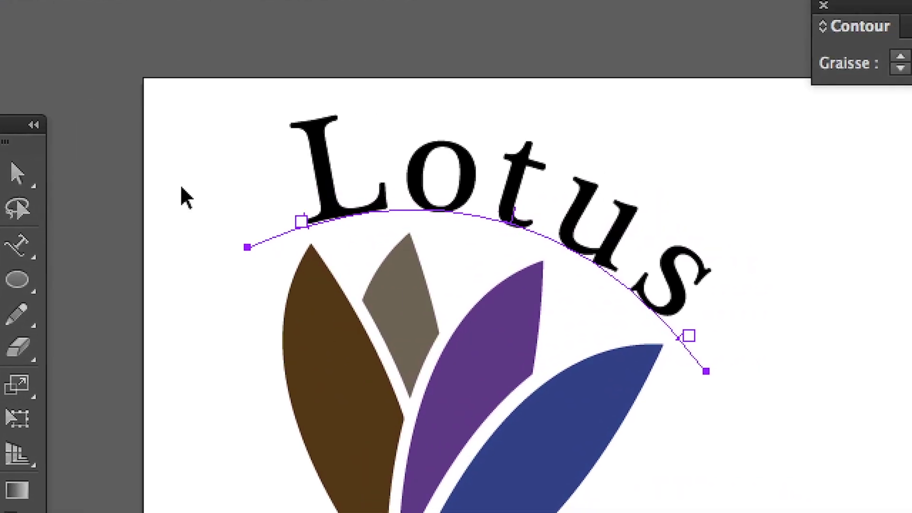
Step: Select the curved text path under 'Lotus' with the Direct Selection tool
{"action": "left_click", "coordinate": [183, 197]}
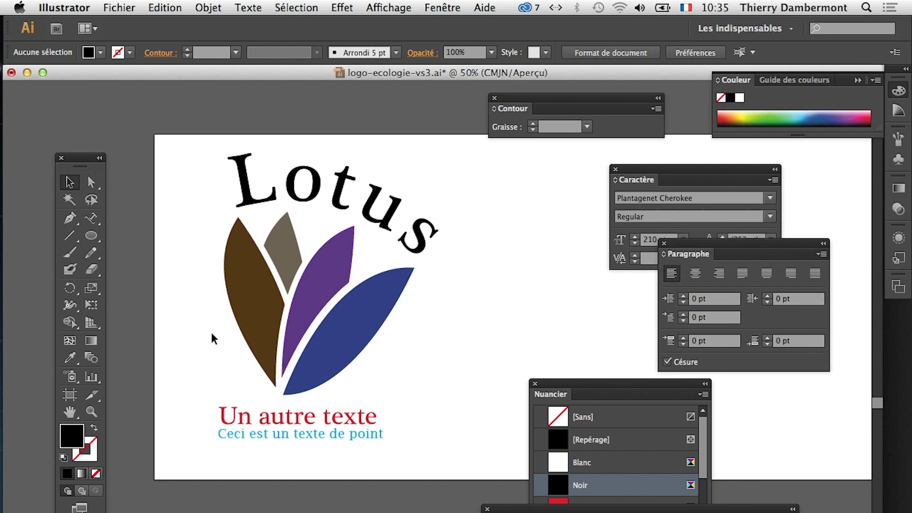
{"action": "left_click", "coordinate": [95, 185]}
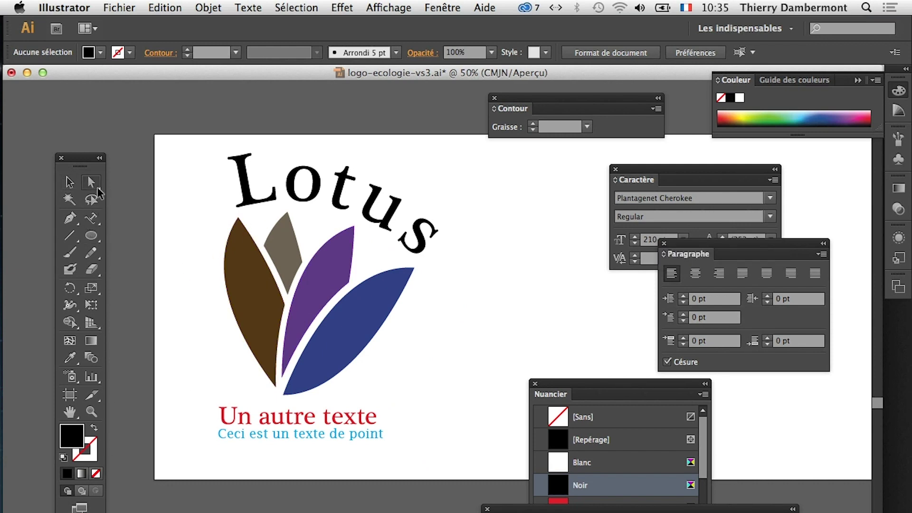
{"action": "left_click", "coordinate": [300, 205]}
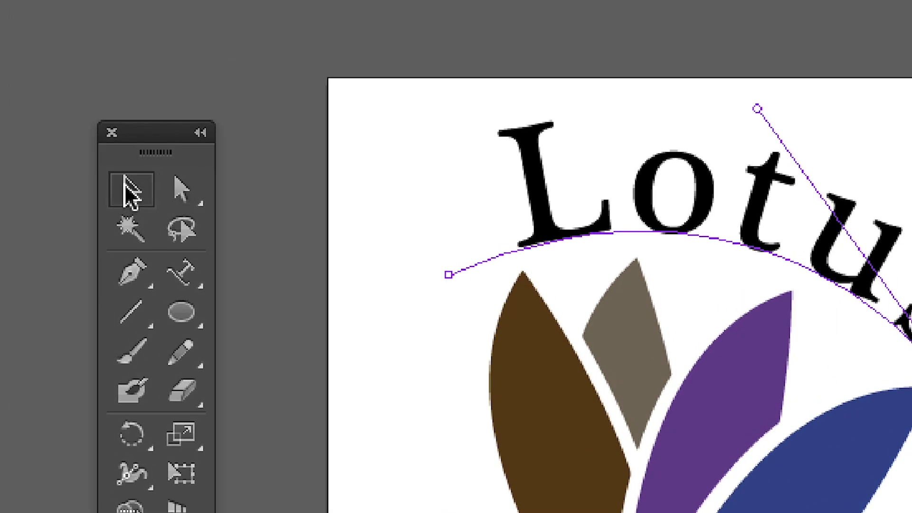
{"action": "left_click", "coordinate": [128, 190]}
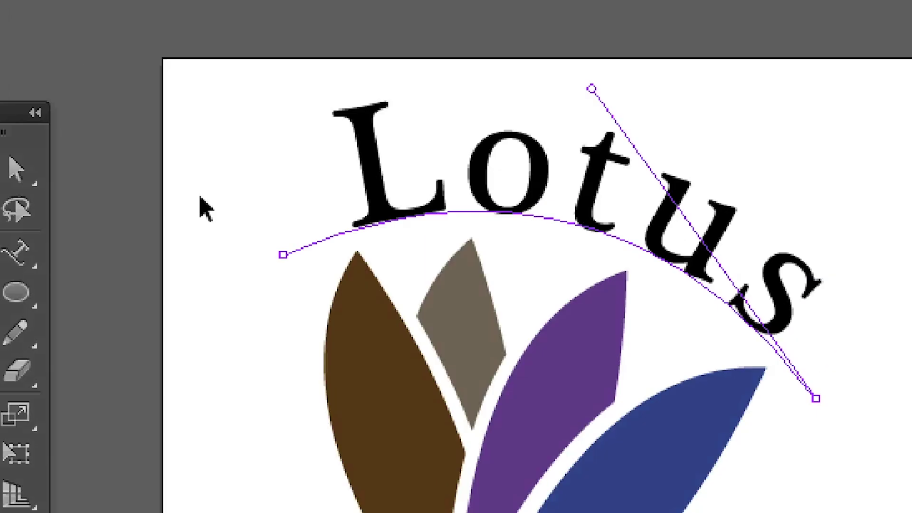
{"action": "left_click", "coordinate": [271, 205]}
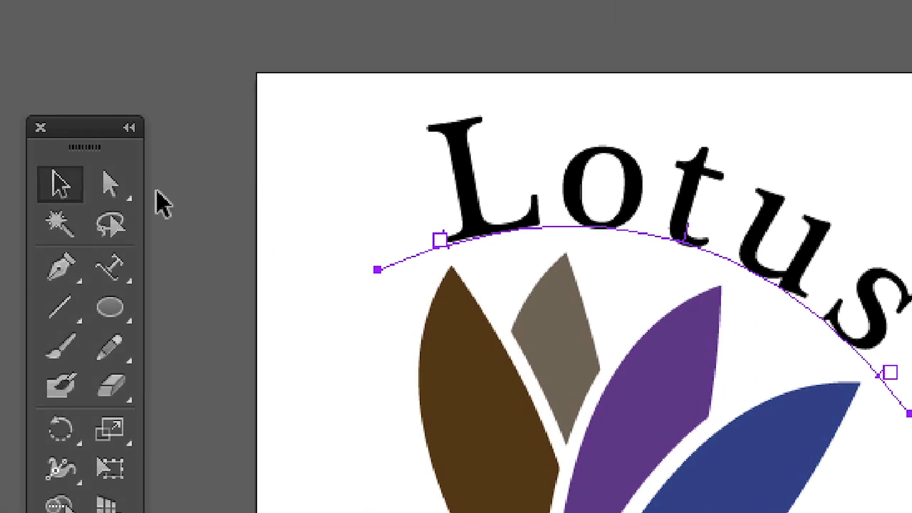
{"action": "left_click", "coordinate": [141, 187]}
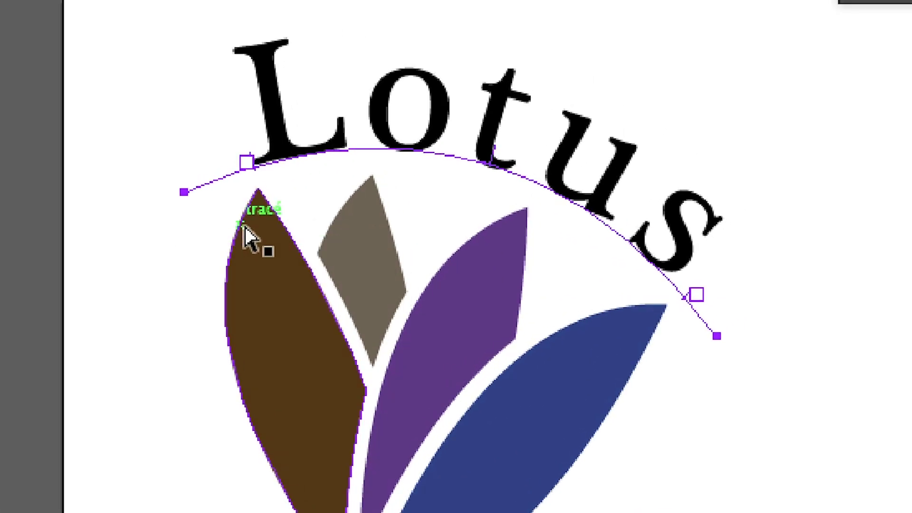
Step: Bend the arc into a downward-sagging curve and pull its end anchor further right
{"action": "mouse_move", "coordinate": [240, 214]}
{"action": "left_mouse_down"}
{"action": "mouse_move", "coordinate": [253, 209]}
{"action": "mouse_move", "coordinate": [240, 216]}
{"action": "left_mouse_up"}
{"action": "left_click", "coordinate": [237, 223]}
{"action": "left_click", "coordinate": [237, 209]}
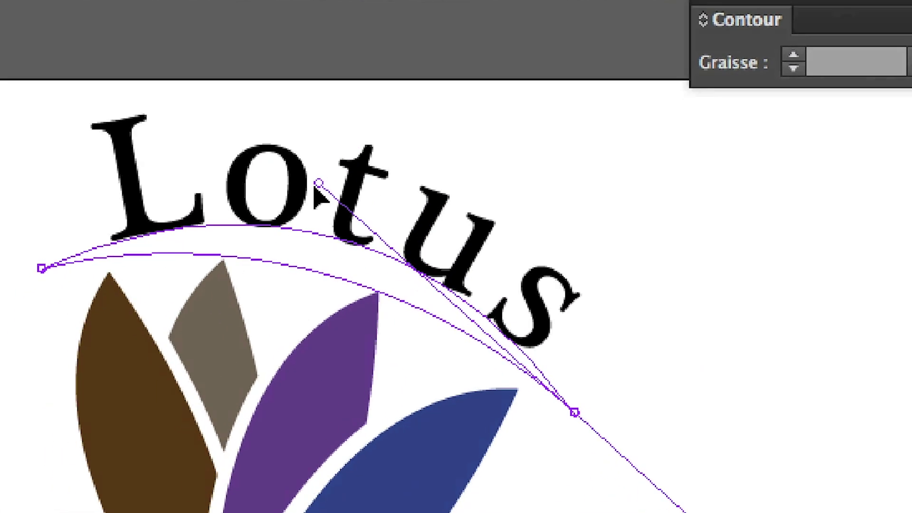
{"action": "left_click_drag", "start_coordinate": [328, 161], "coordinate": [285, 299]}
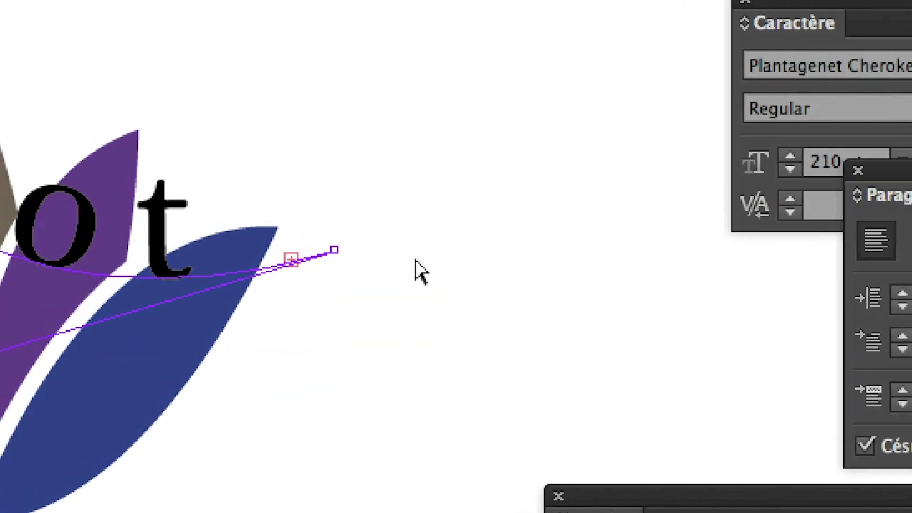
{"action": "left_click_drag", "start_coordinate": [390, 264], "coordinate": [541, 238]}
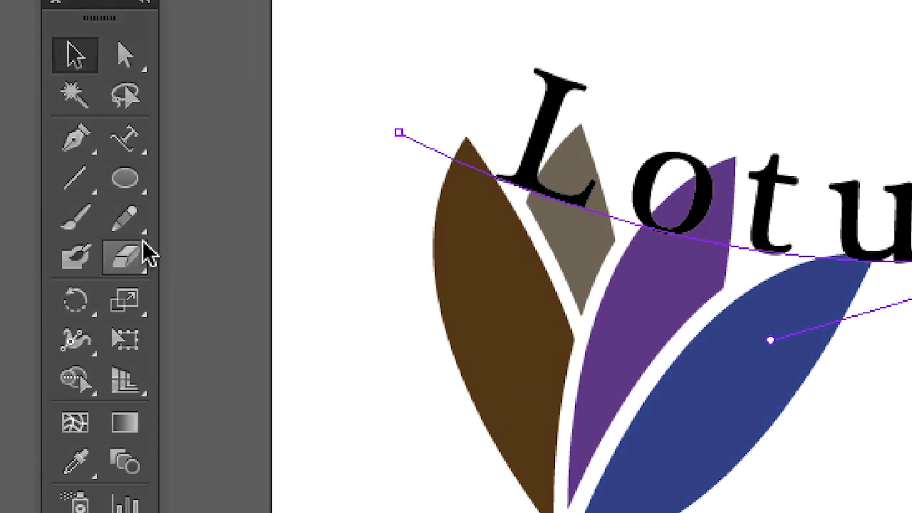
Step: Move the Lotus title up and left above the petals, undoing a first Free Transform attempt
{"action": "left_click", "coordinate": [140, 284]}
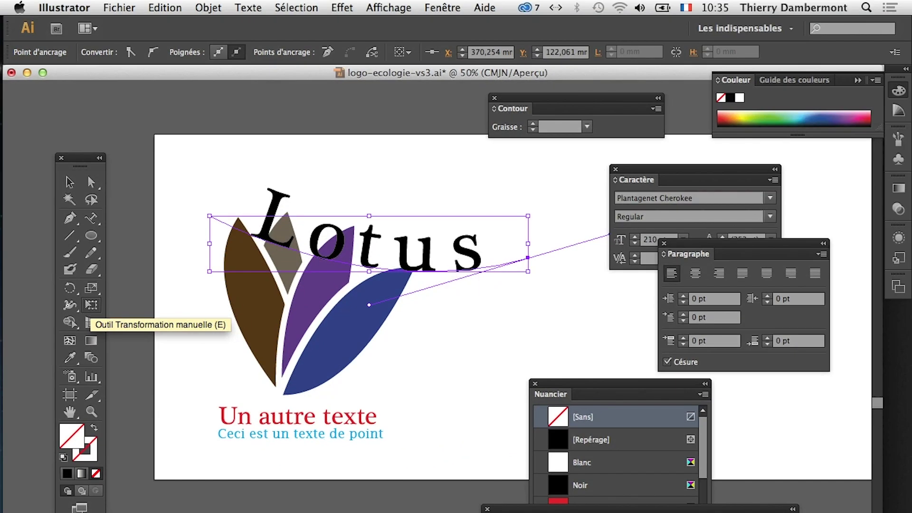
{"action": "left_click_drag", "start_coordinate": [344, 266], "coordinate": [315, 212]}
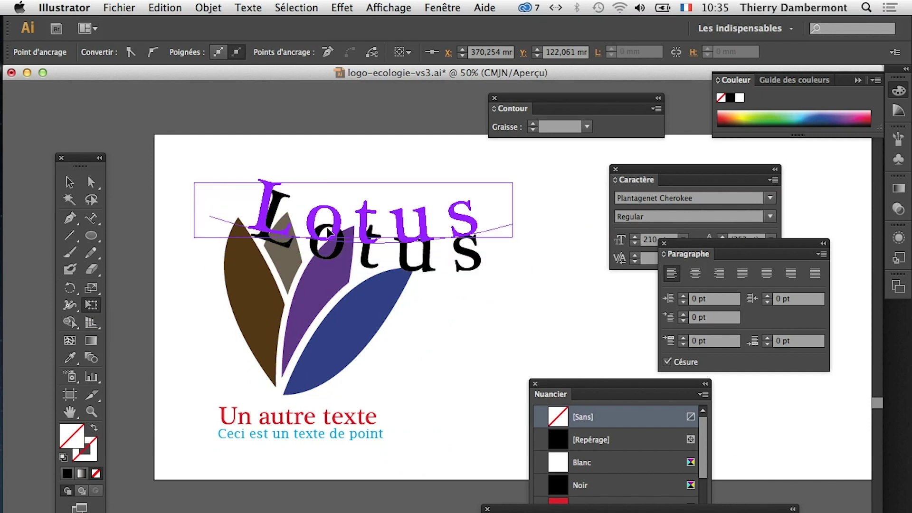
{"action": "key", "text": "ctrl+z"}
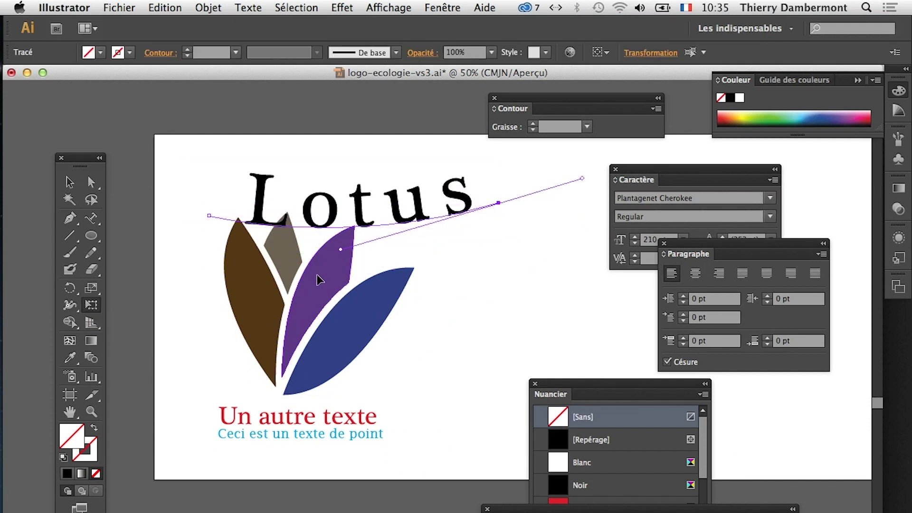
{"action": "left_click_drag", "start_coordinate": [323, 244], "coordinate": [311, 206]}
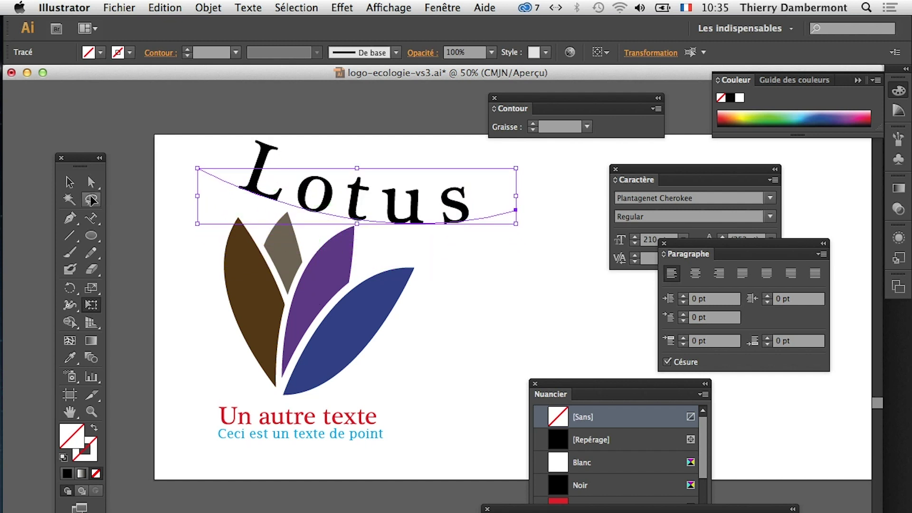
{"action": "left_click", "coordinate": [91, 184]}
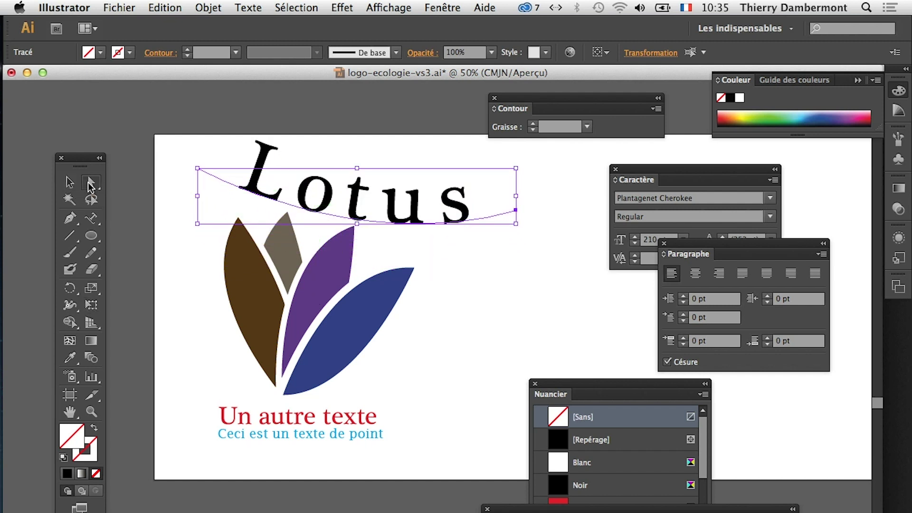
{"action": "left_click", "coordinate": [158, 284]}
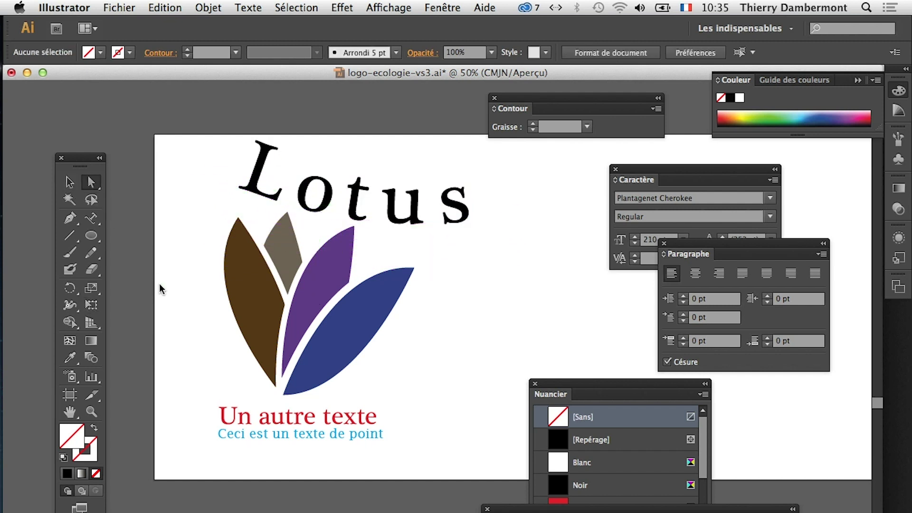
Step: Shift the Lotus title slightly left and scale it down with Free Transform
{"action": "left_click", "coordinate": [69, 182]}
{"action": "left_click_drag", "start_coordinate": [365, 208], "coordinate": [356, 211]}
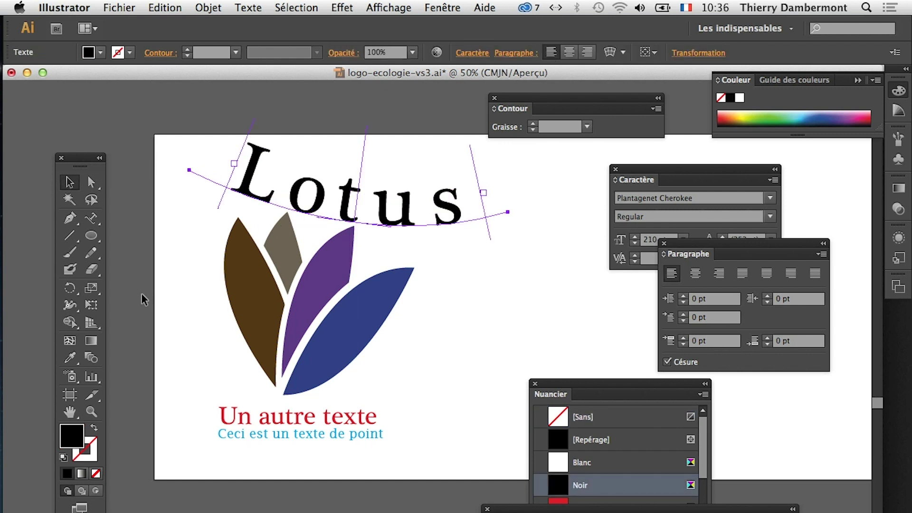
{"action": "left_click", "coordinate": [98, 304]}
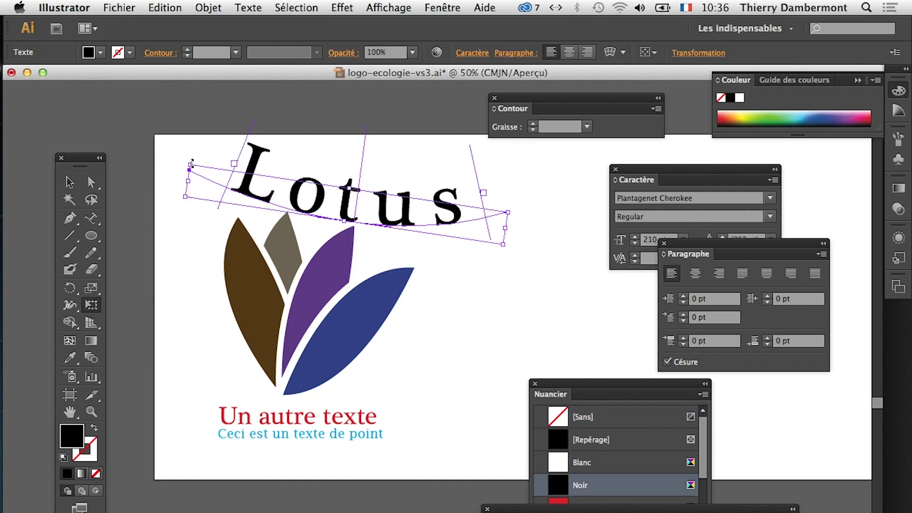
{"action": "left_click_drag", "start_coordinate": [192, 162], "coordinate": [287, 190]}
{"action": "left_click", "coordinate": [70, 182]}
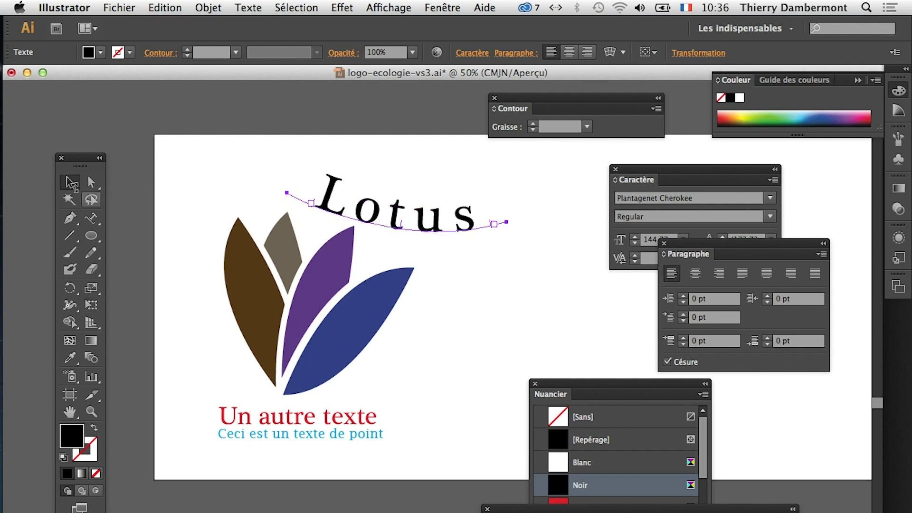
Step: Settle the Lotus title just above the petals and shift 'Un autre texte' slightly left
{"action": "left_click", "coordinate": [192, 350]}
{"action": "scroll", "coordinate": [377, 466], "scroll_direction": "down", "scroll_amount": 1}
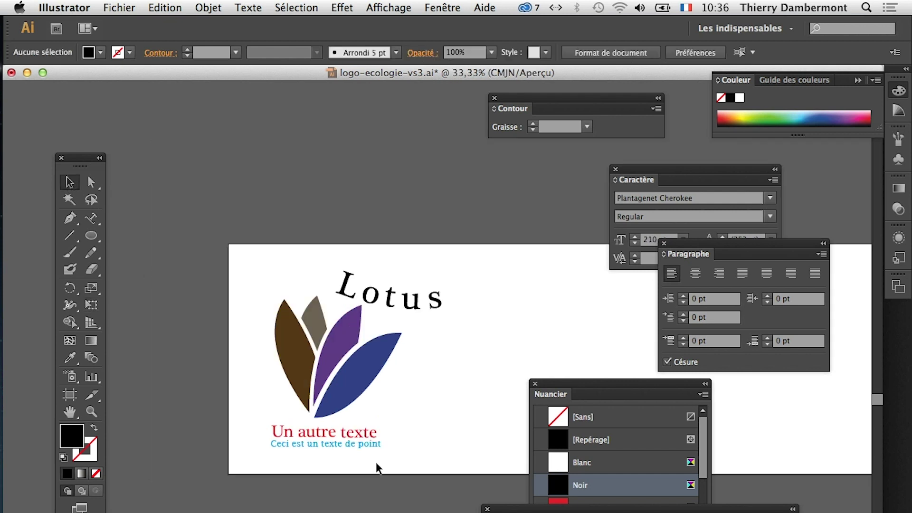
{"action": "left_click_drag", "start_coordinate": [397, 304], "coordinate": [357, 296]}
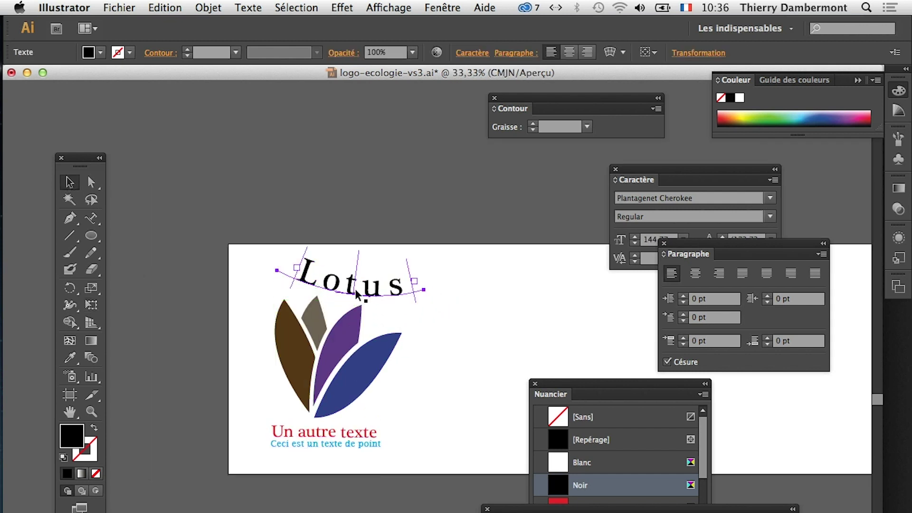
{"action": "left_click", "coordinate": [257, 392]}
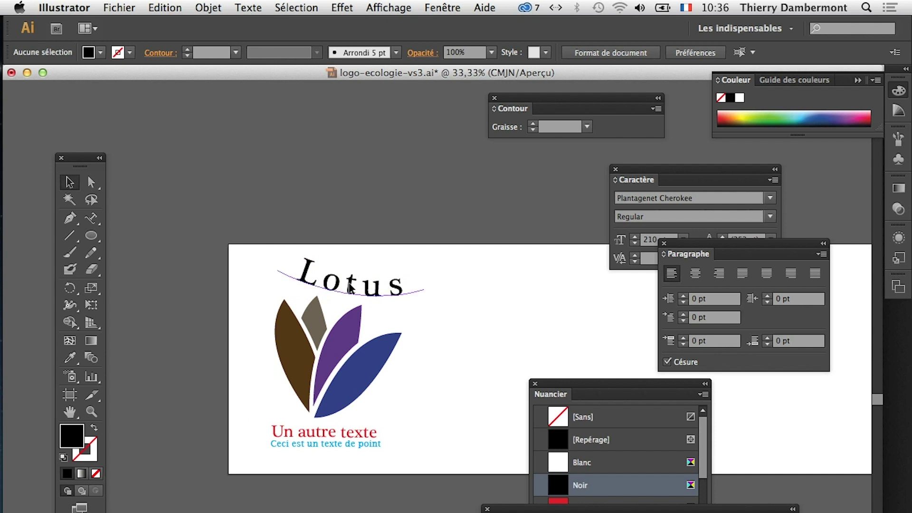
{"action": "mouse_move", "coordinate": [350, 287]}
{"action": "left_mouse_down"}
{"action": "mouse_move", "coordinate": [345, 294]}
{"action": "mouse_move", "coordinate": [353, 284]}
{"action": "left_mouse_up"}
{"action": "left_click", "coordinate": [229, 432]}
{"action": "left_click", "coordinate": [206, 304]}
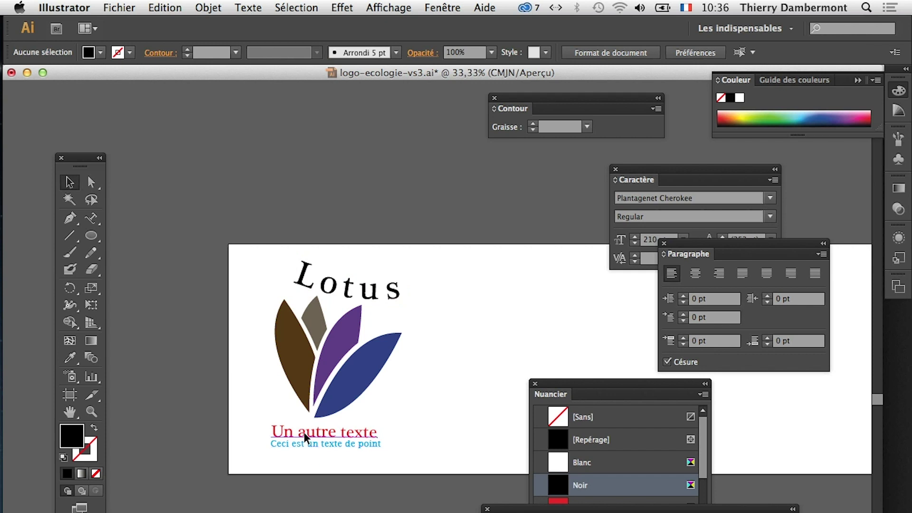
{"action": "left_click_drag", "start_coordinate": [303, 432], "coordinate": [287, 445]}
Step: Nudge the red 'Un autre texte' with arrow keys until it aligns with the blue line
{"action": "left_click", "coordinate": [287, 469]}
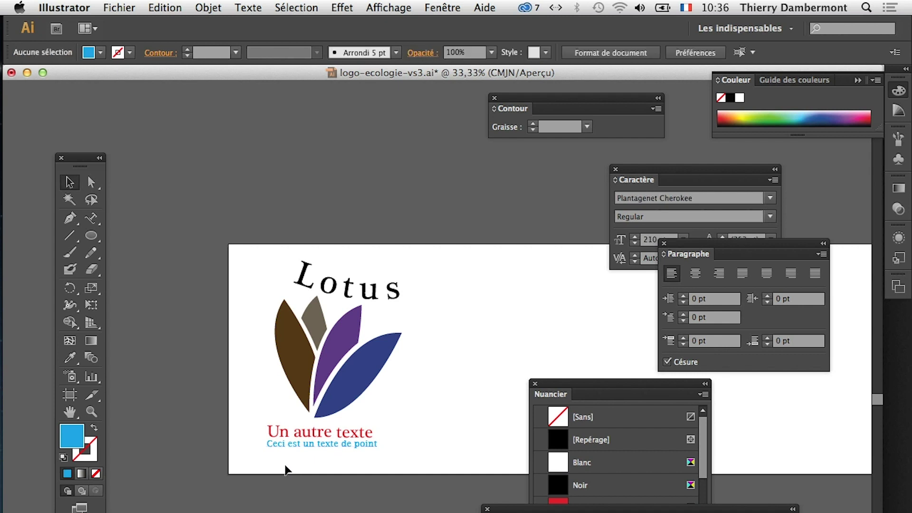
{"action": "left_click", "coordinate": [277, 434]}
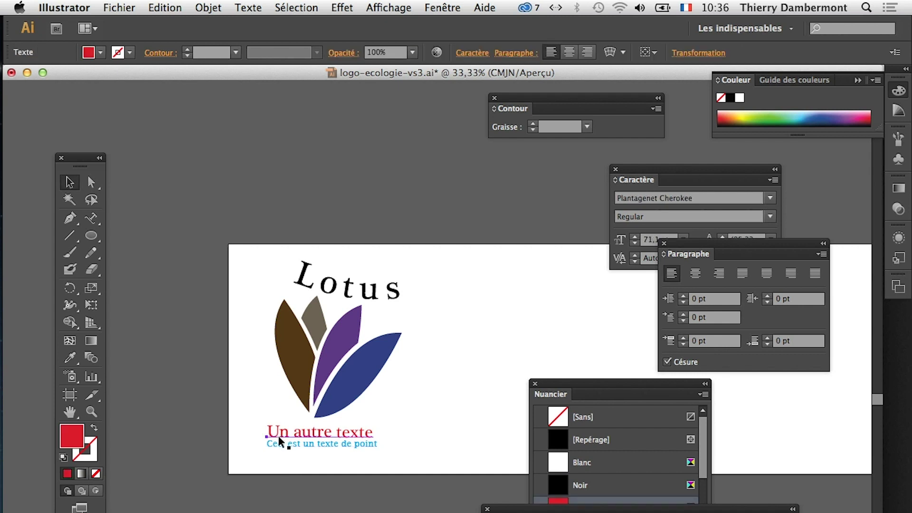
{"action": "scroll", "coordinate": [292, 452], "scroll_direction": "up", "scroll_amount": 2}
{"action": "scroll", "coordinate": [292, 453], "scroll_direction": "up", "scroll_amount": 1}
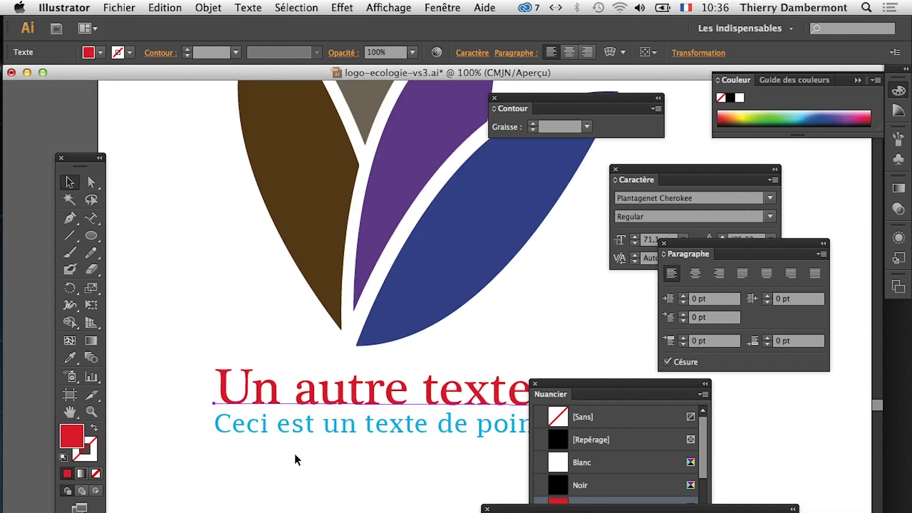
{"action": "key", "text": "Left"}
{"action": "key", "text": "Left"}
{"action": "key", "text": "Left"}
{"action": "key", "text": "Left"}
{"action": "key", "text": "Left"}
{"action": "key", "text": "Left"}
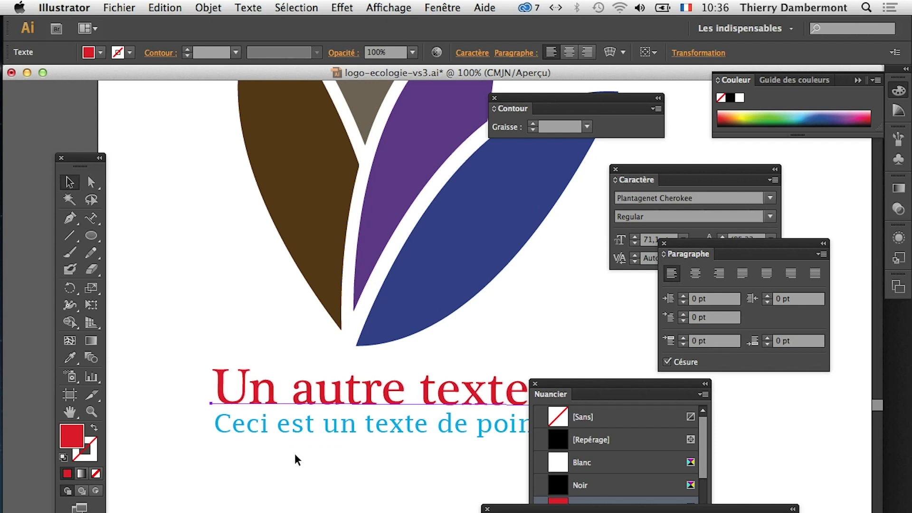
{"action": "key", "text": "Left"}
{"action": "key", "text": "Left"}
{"action": "key", "text": "Left"}
{"action": "key", "text": "Left"}
{"action": "key", "text": "Left"}
{"action": "key", "text": "Left"}
{"action": "key", "text": "Left"}
{"action": "key", "text": "Left"}
{"action": "key", "text": "Left"}
{"action": "key", "text": "Left"}
{"action": "key", "text": "Left"}
{"action": "key", "text": "Left"}
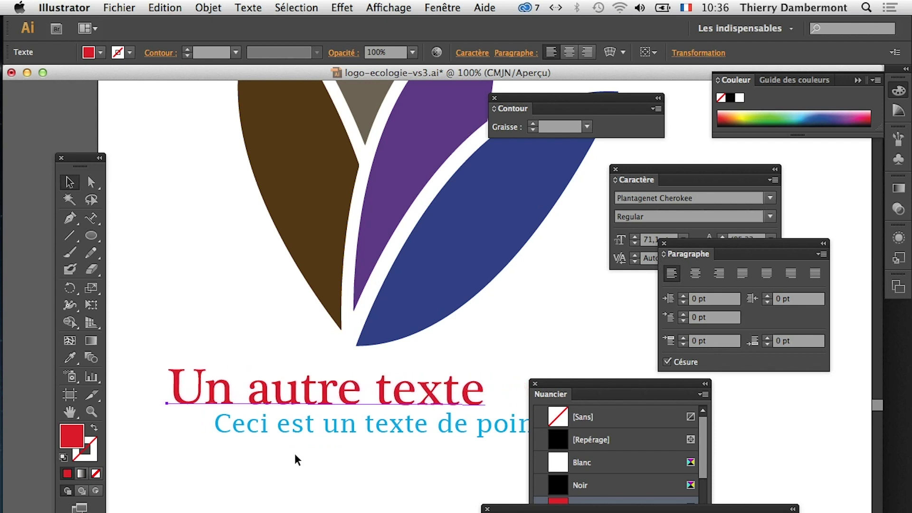
{"action": "key", "text": "Left"}
{"action": "key", "text": "Left"}
{"action": "key", "text": "Left"}
{"action": "key", "text": "Right"}
{"action": "key", "text": "Right"}
{"action": "key", "text": "Right"}
{"action": "key", "text": "Right"}
{"action": "key", "text": "Right"}
{"action": "key", "text": "Right"}
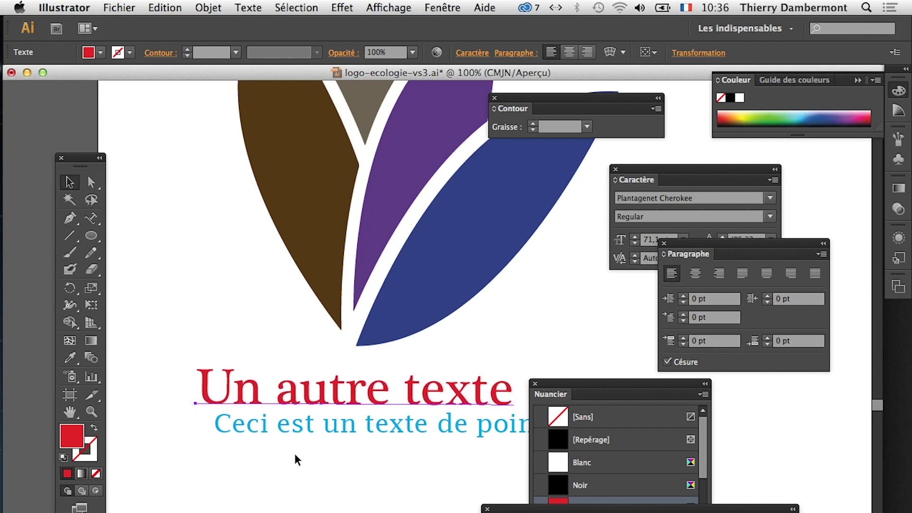
{"action": "key", "text": "Right"}
{"action": "key", "text": "Right"}
{"action": "key", "text": "Right"}
{"action": "key", "text": "Left"}
{"action": "key", "text": "Left"}
{"action": "key", "text": "Left"}
{"action": "key", "text": "Left"}
{"action": "key", "text": "Left"}
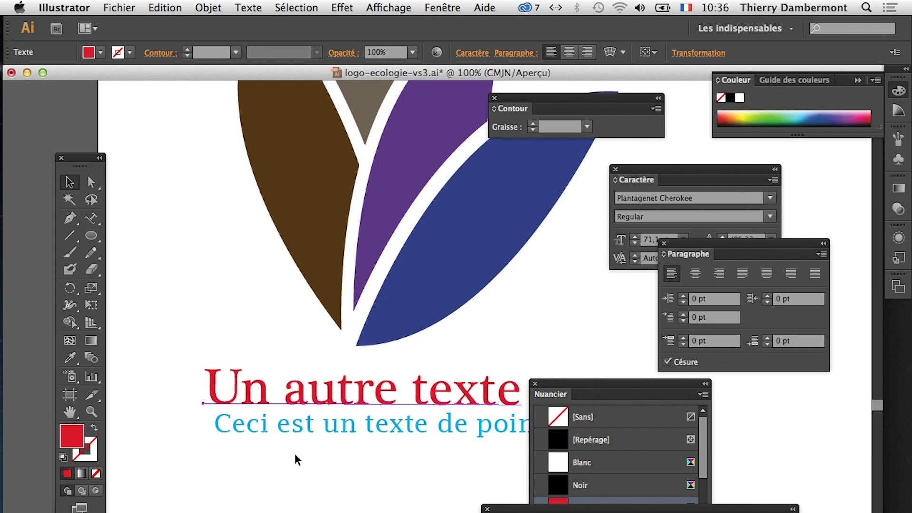
{"action": "key", "text": "Left"}
{"action": "key", "text": "Left"}
{"action": "key", "text": "Left"}
{"action": "key", "text": "Right"}
{"action": "key", "text": "Right"}
{"action": "key", "text": "Right"}
{"action": "key", "text": "Right"}
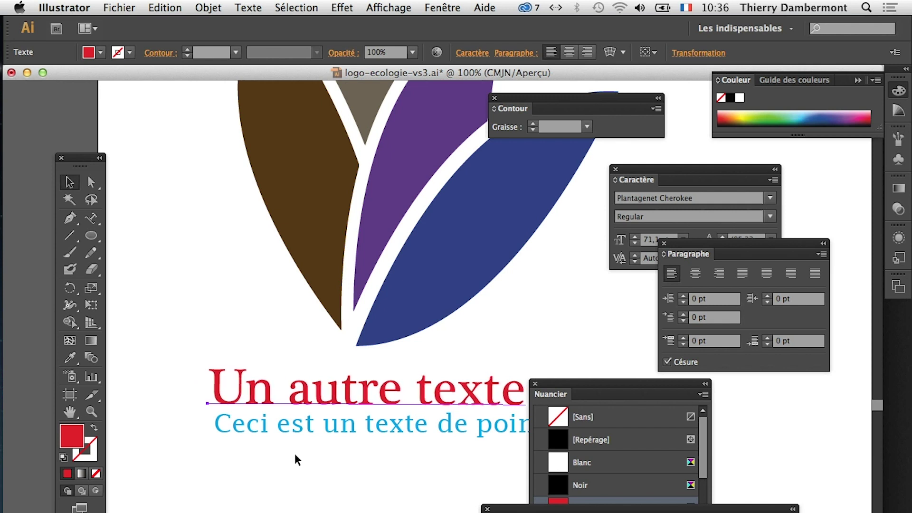
{"action": "key", "text": "Left"}
{"action": "key", "text": "Left"}
{"action": "key", "text": "Left"}
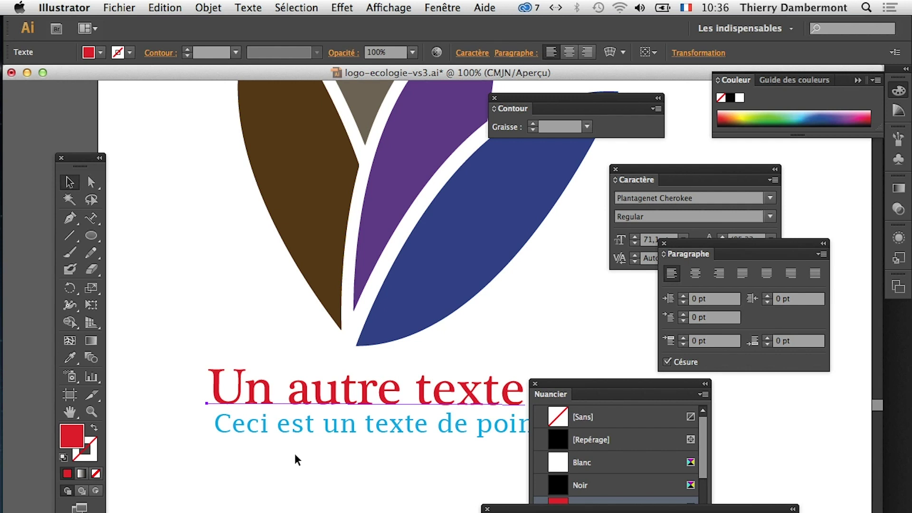
Step: Move the swatches panel aside and marquee-select both text lines
{"action": "left_click", "coordinate": [295, 453]}
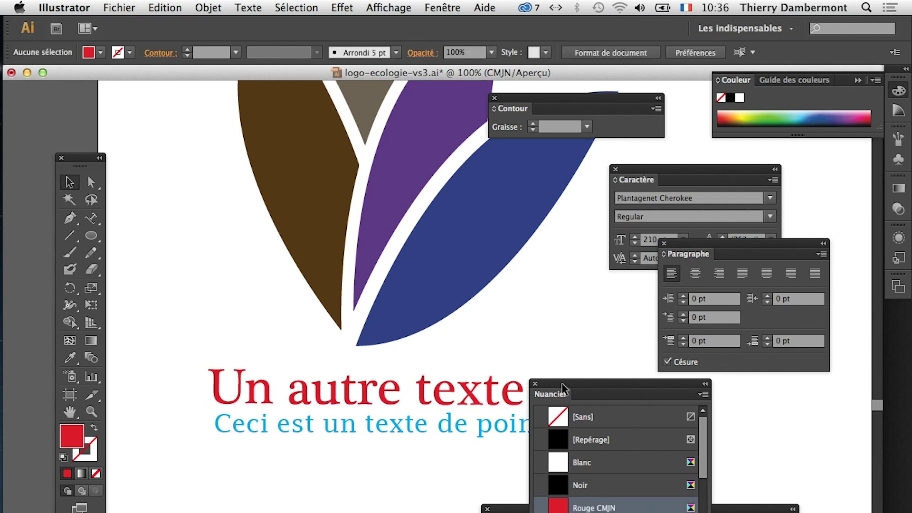
{"action": "left_click_drag", "start_coordinate": [562, 384], "coordinate": [696, 434]}
{"action": "scroll", "coordinate": [474, 457], "scroll_direction": "down", "scroll_amount": 1, "text": "alt"}
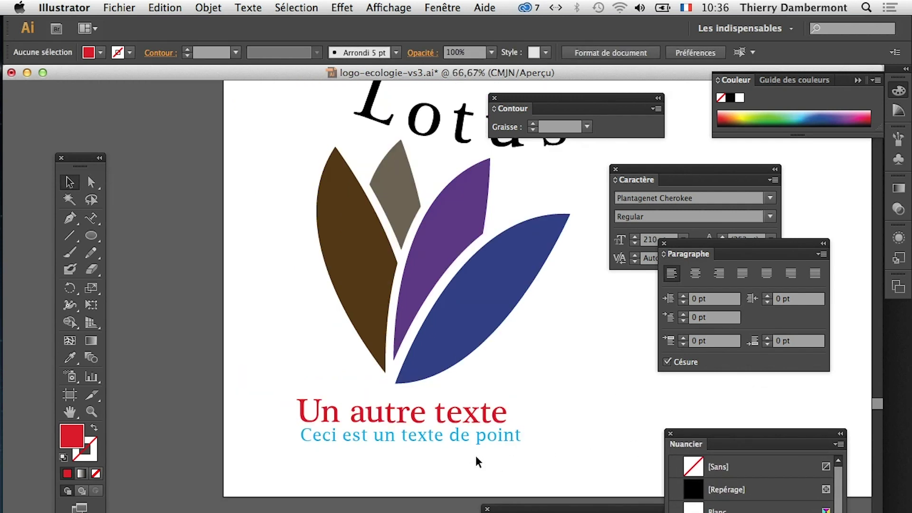
{"action": "scroll", "coordinate": [489, 458], "scroll_direction": "up", "scroll_amount": 1, "text": "alt"}
{"action": "scroll", "coordinate": [354, 475], "scroll_direction": "down", "scroll_amount": 3}
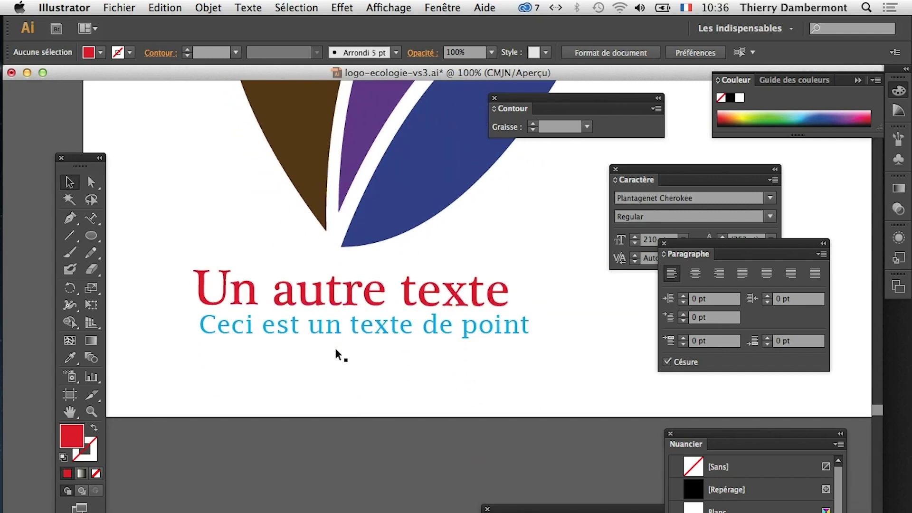
{"action": "scroll", "coordinate": [336, 350], "scroll_direction": "down", "scroll_amount": 1, "text": "alt"}
{"action": "scroll", "coordinate": [335, 351], "scroll_direction": "down", "scroll_amount": 1, "text": "alt"}
{"action": "scroll", "coordinate": [334, 352], "scroll_direction": "down", "scroll_amount": 1, "text": "alt"}
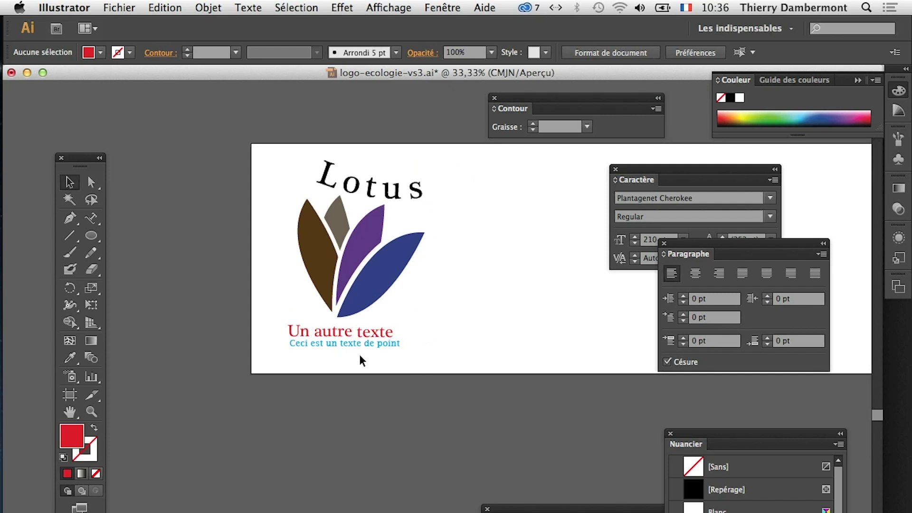
{"action": "scroll", "coordinate": [360, 360], "scroll_direction": "up", "scroll_amount": 2, "text": "alt"}
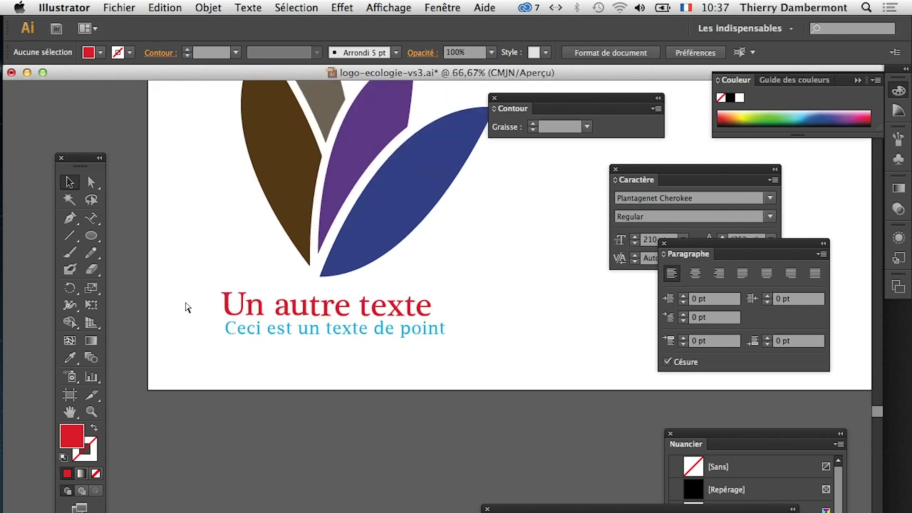
{"action": "left_click_drag", "start_coordinate": [188, 306], "coordinate": [291, 375]}
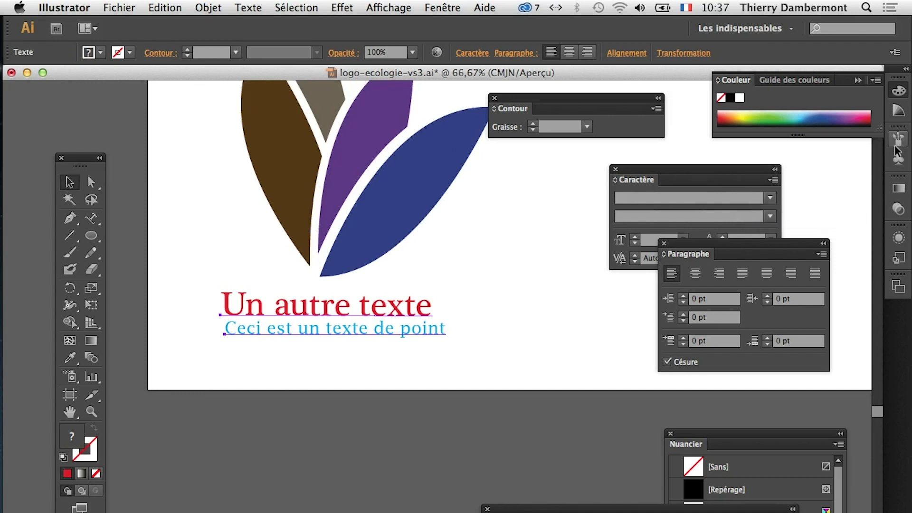
Step: Fill both text lines with the black Noir swatch
{"action": "left_click_drag", "start_coordinate": [742, 435], "coordinate": [546, 280]}
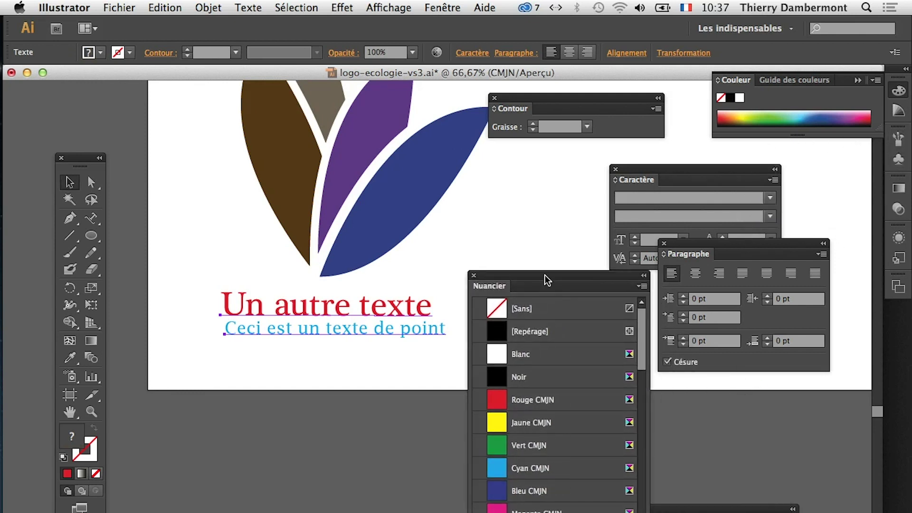
{"action": "left_click", "coordinate": [536, 375]}
{"action": "left_click", "coordinate": [387, 398]}
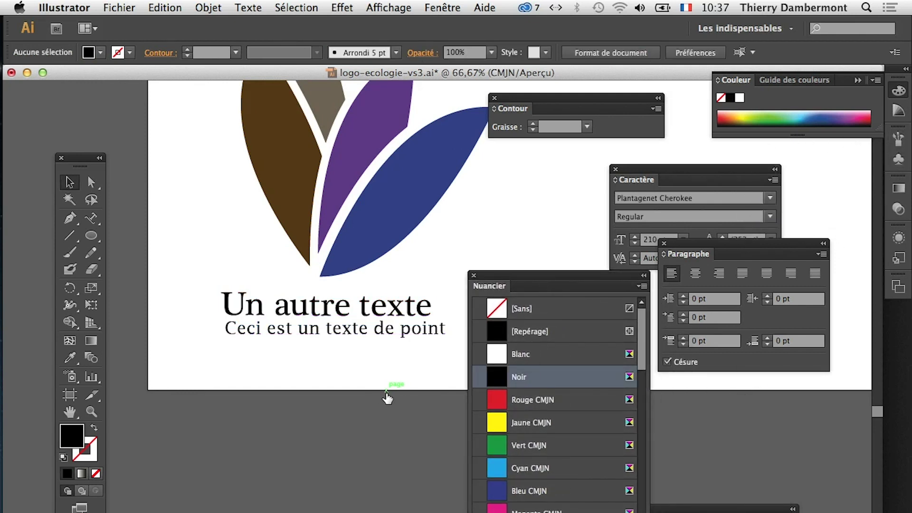
Step: Shrink 'Ceci est un texte de point' and align it under the heading's left edge
{"action": "left_click", "coordinate": [362, 336]}
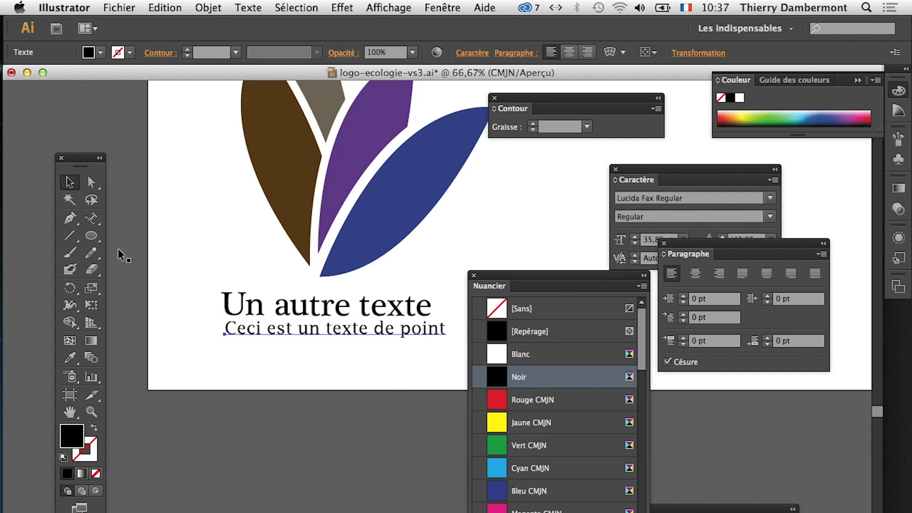
{"action": "left_click", "coordinate": [97, 311]}
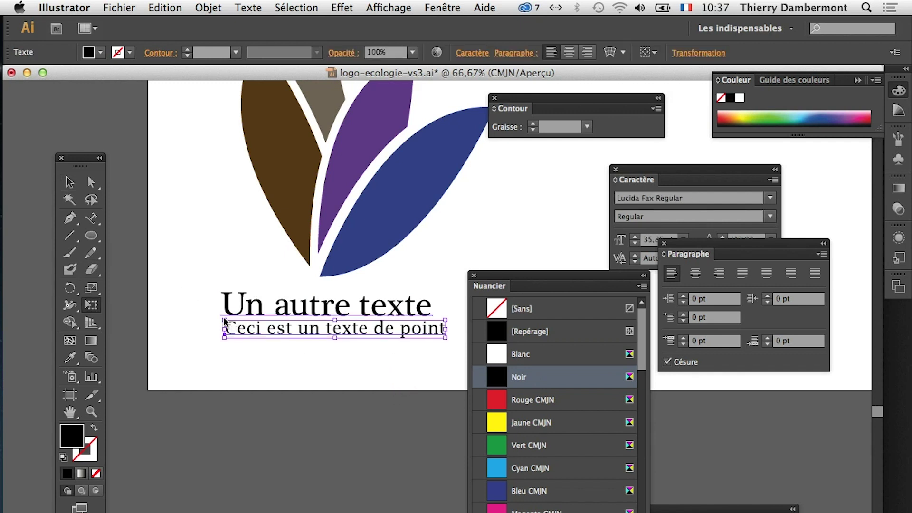
{"action": "left_click_drag", "start_coordinate": [224, 320], "coordinate": [253, 326]}
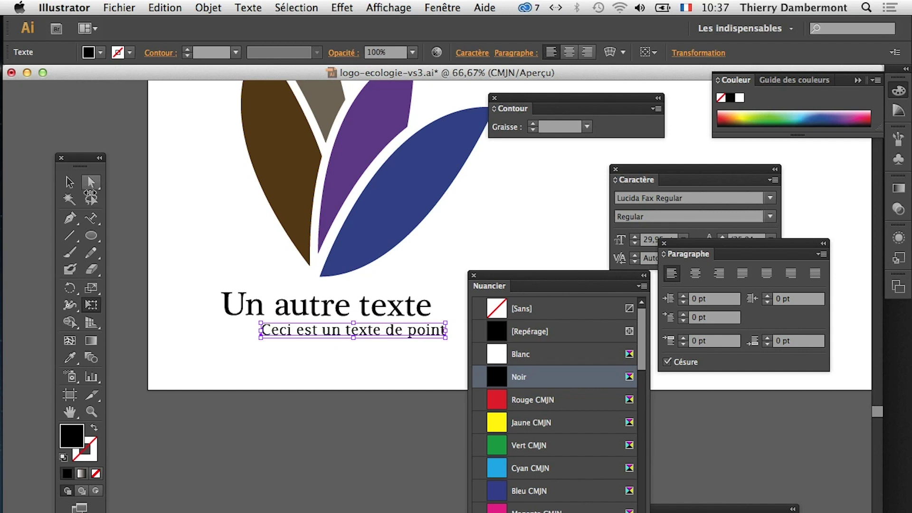
{"action": "left_click", "coordinate": [69, 182]}
{"action": "left_click", "coordinate": [245, 391]}
{"action": "left_click_drag", "start_coordinate": [332, 336], "coordinate": [296, 337]}
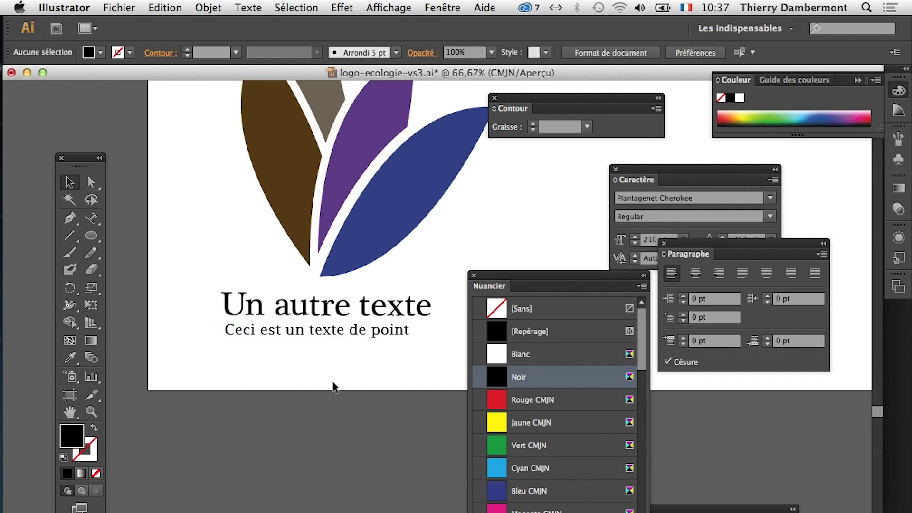
Step: Move both text lines right so they sit centred beneath the flower
{"action": "scroll", "coordinate": [334, 387], "scroll_direction": "down", "scroll_amount": 2}
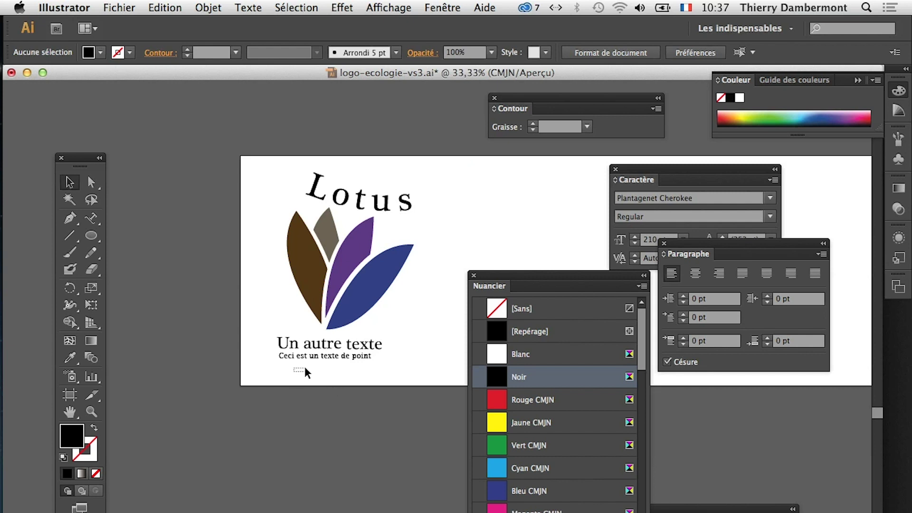
{"action": "left_click_drag", "start_coordinate": [339, 351], "coordinate": [392, 350]}
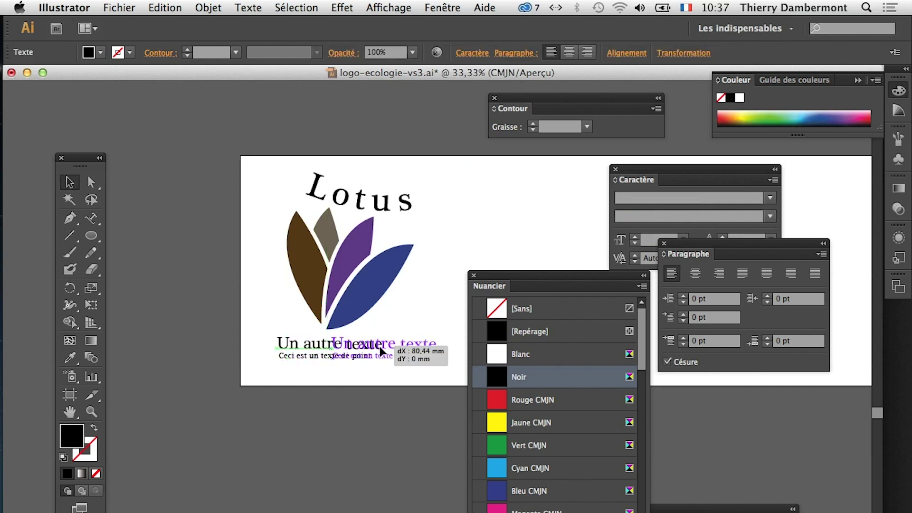
{"action": "left_click", "coordinate": [383, 408]}
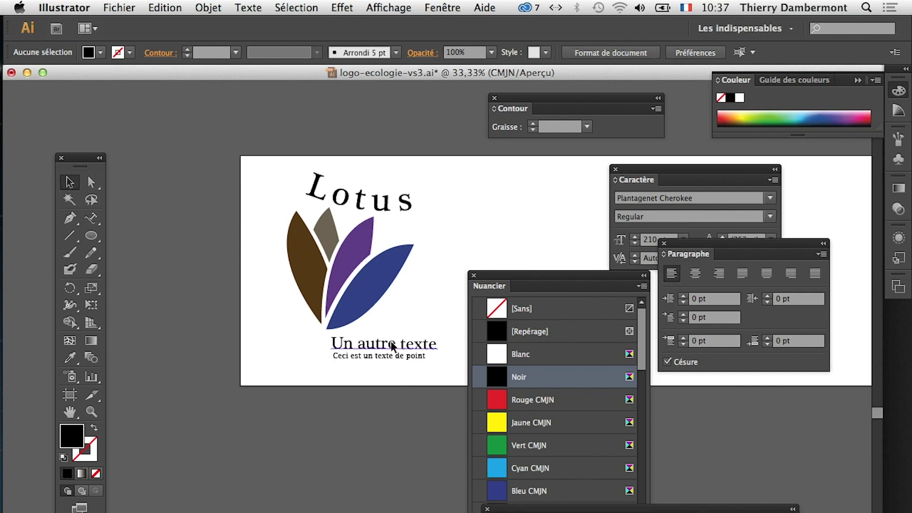
{"action": "left_click_drag", "start_coordinate": [392, 346], "coordinate": [341, 407]}
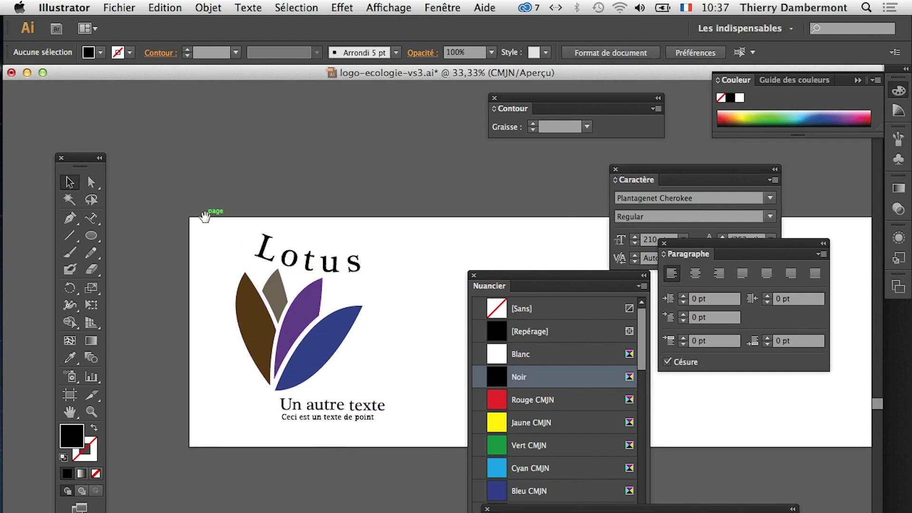
Step: Shift the whole logo slightly down-left and raise the curved Lotus title above the petals
{"action": "left_click_drag", "start_coordinate": [204, 217], "coordinate": [426, 497]}
{"action": "left_click_drag", "start_coordinate": [312, 363], "coordinate": [309, 379]}
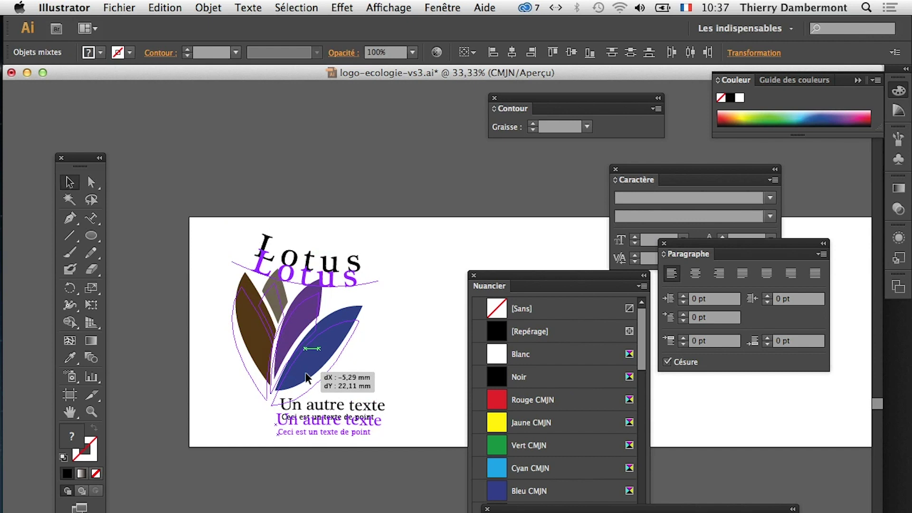
{"action": "left_click", "coordinate": [333, 475]}
{"action": "left_click_drag", "start_coordinate": [289, 284], "coordinate": [286, 258]}
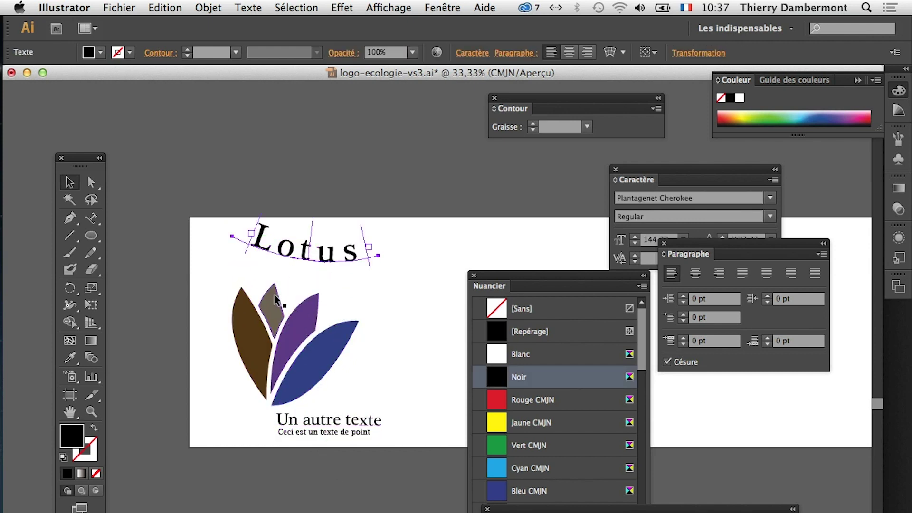
{"action": "left_click", "coordinate": [220, 302]}
Step: Raise the artboard's top edge with the Artboard tool
{"action": "left_click", "coordinate": [66, 398]}
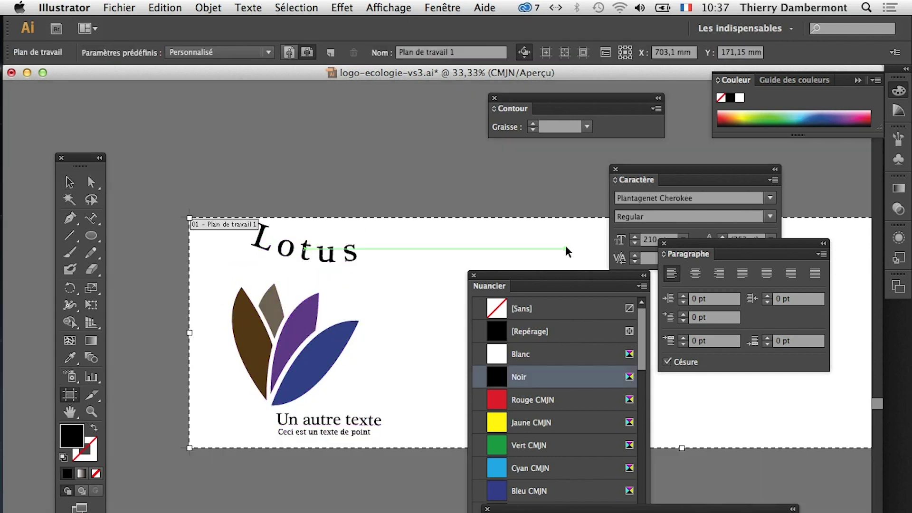
{"action": "key", "text": "ctrl+minus"}
{"action": "left_click_drag", "start_coordinate": [526, 237], "coordinate": [389, 231]}
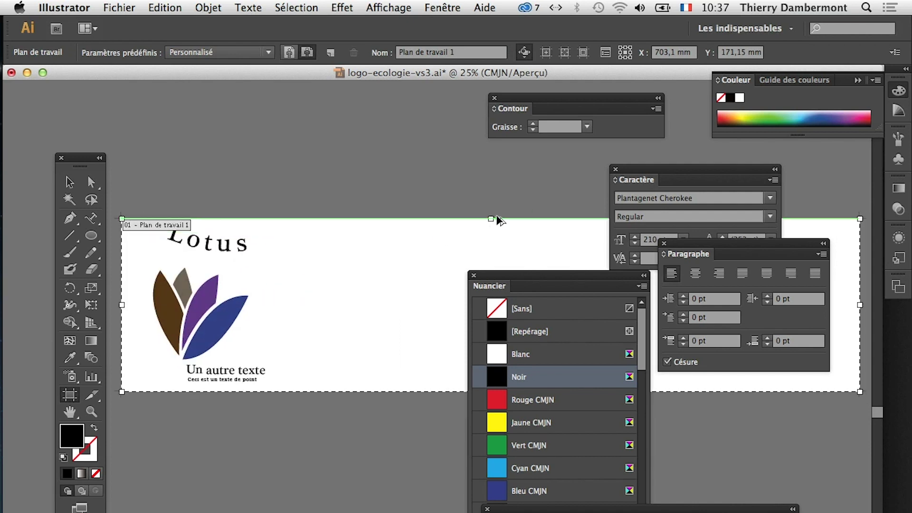
{"action": "left_click_drag", "start_coordinate": [492, 218], "coordinate": [492, 207]}
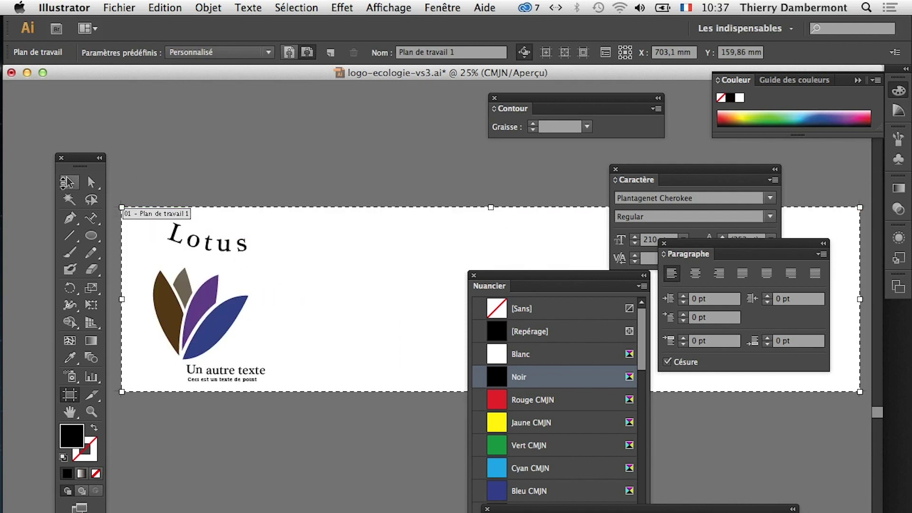
{"action": "key", "text": "v"}
Step: Move both text lines above the flower and place the Lotus title below the petals
{"action": "mouse_move", "coordinate": [220, 378]}
{"action": "left_mouse_down"}
{"action": "mouse_move", "coordinate": [233, 272]}
{"action": "mouse_move", "coordinate": [184, 375]}
{"action": "left_mouse_up"}
{"action": "left_click", "coordinate": [273, 375]}
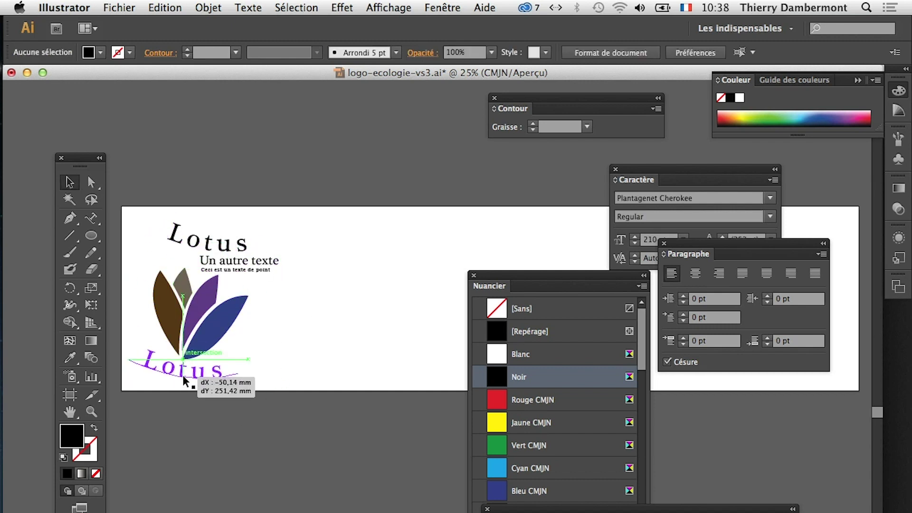
{"action": "left_click", "coordinate": [304, 323]}
{"action": "left_click_drag", "start_coordinate": [239, 251], "coordinate": [210, 267]}
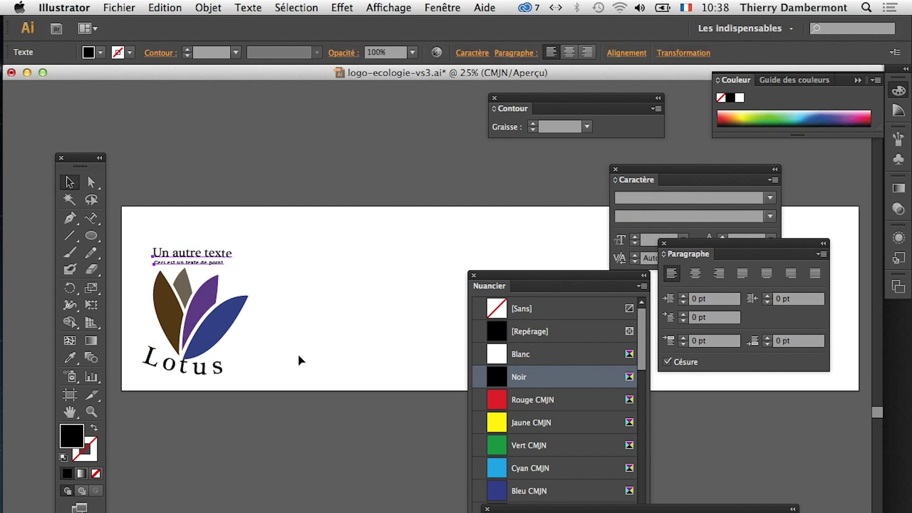
{"action": "left_click", "coordinate": [299, 357]}
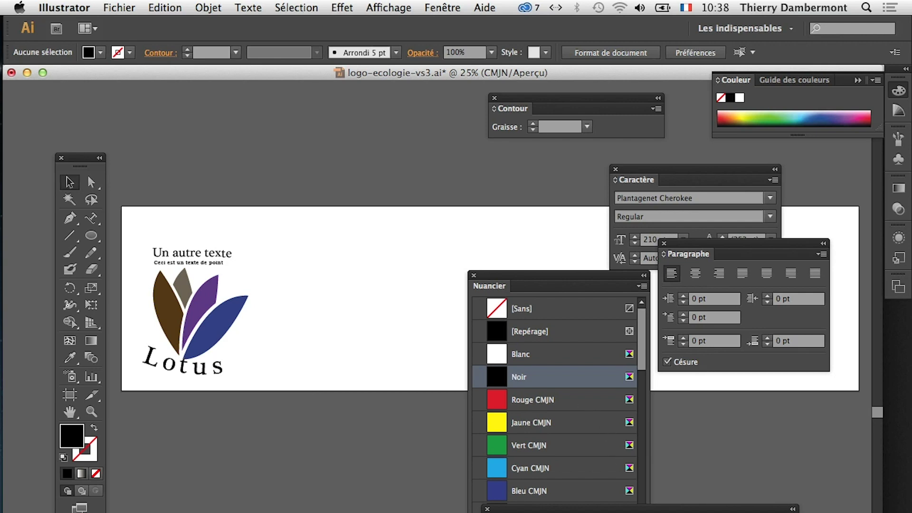
Step: Marquee-select all the logo's leaves and texts and group them with Objet > Associer
{"action": "key", "text": "F7"}
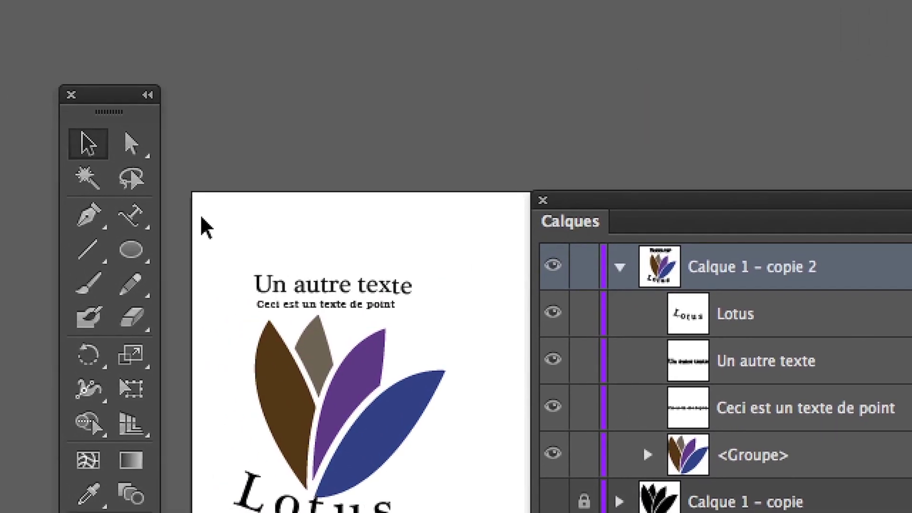
{"action": "left_click_drag", "start_coordinate": [124, 220], "coordinate": [170, 284]}
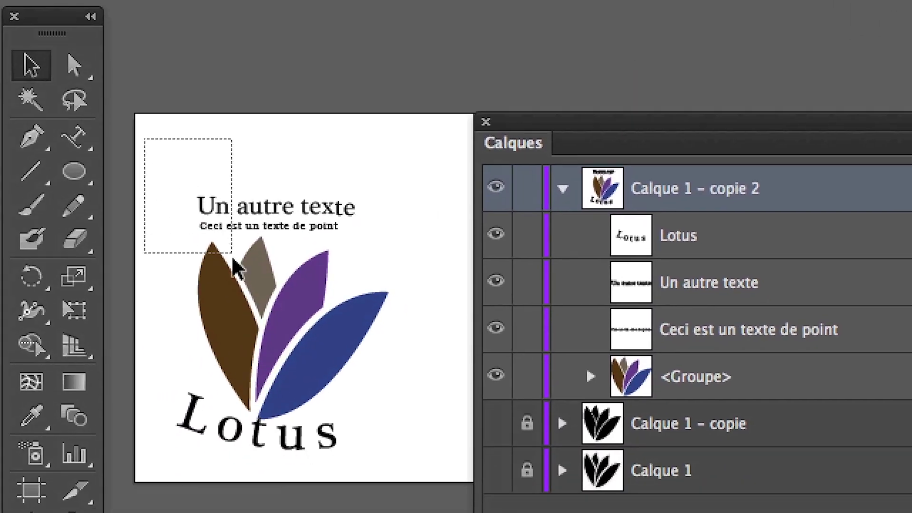
{"action": "left_click_drag", "start_coordinate": [236, 269], "coordinate": [335, 477]}
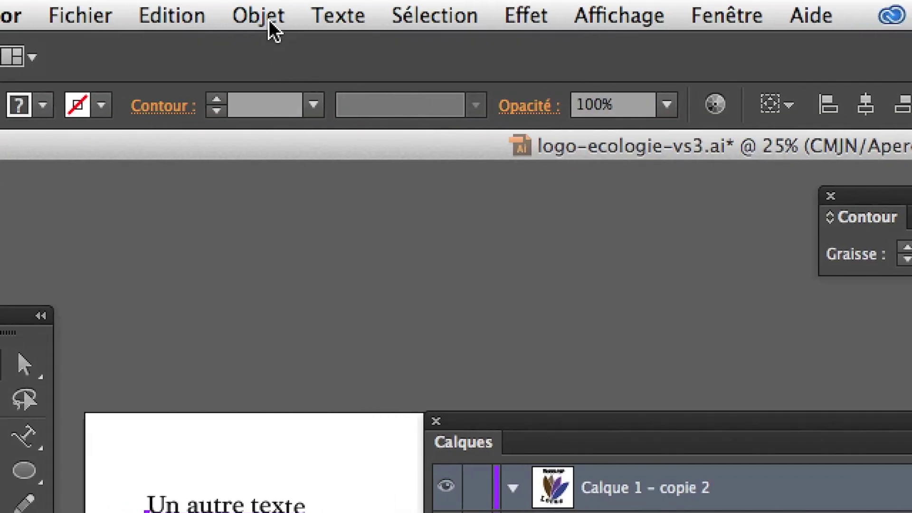
{"action": "left_click", "coordinate": [268, 20]}
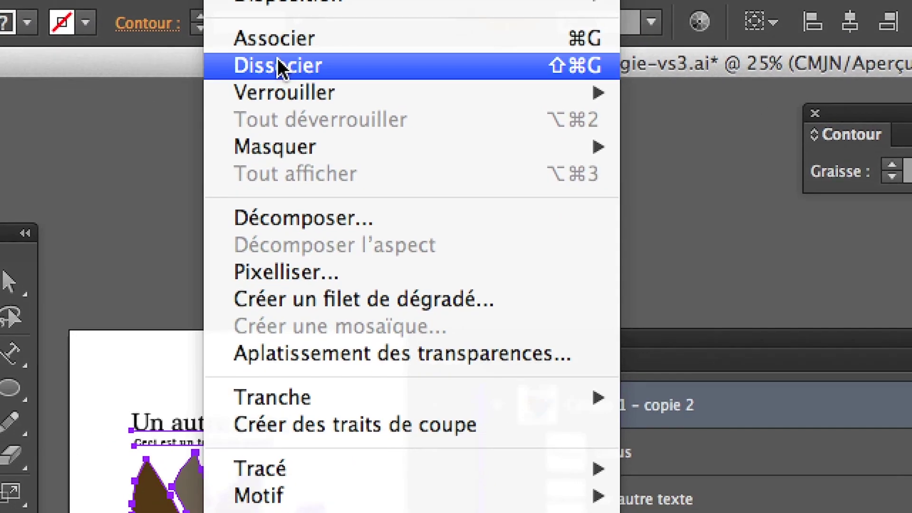
{"action": "left_click", "coordinate": [289, 121]}
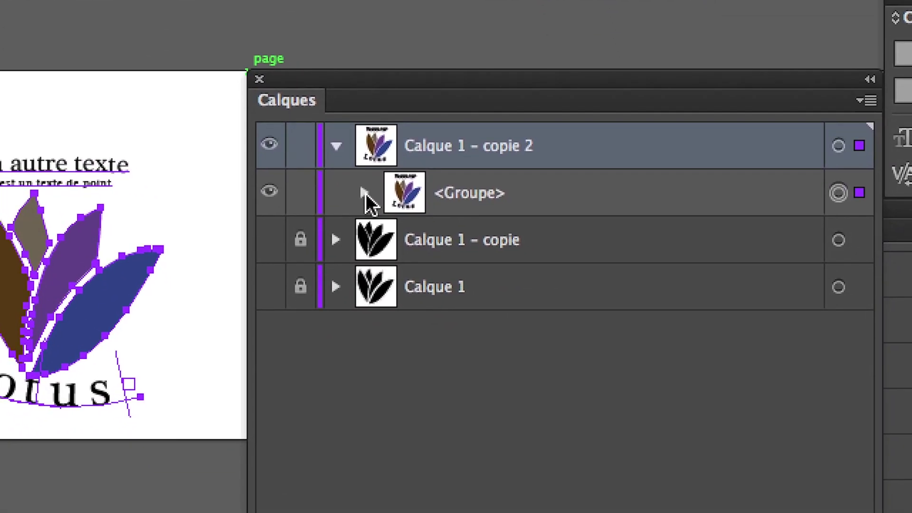
Step: Expand the new group and its nested leaf group in Calques to check them, then collapse
{"action": "left_click", "coordinate": [365, 192]}
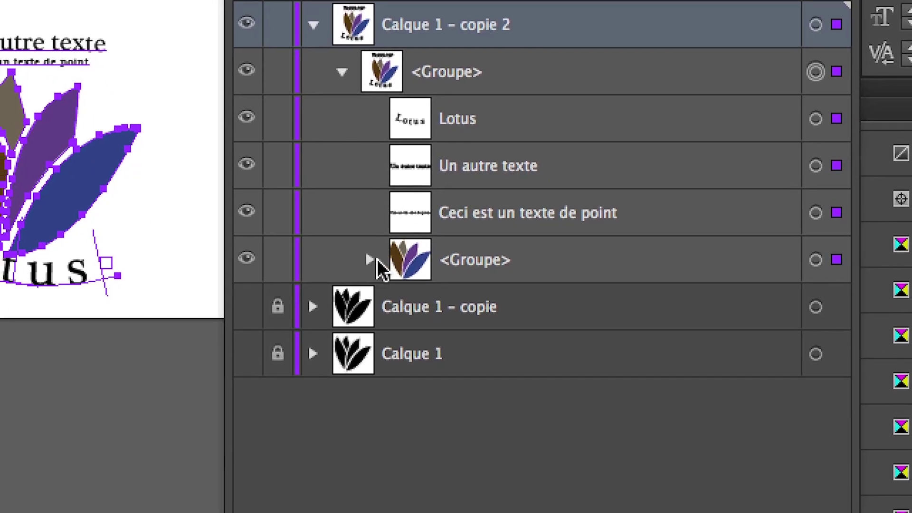
{"action": "left_click", "coordinate": [373, 259]}
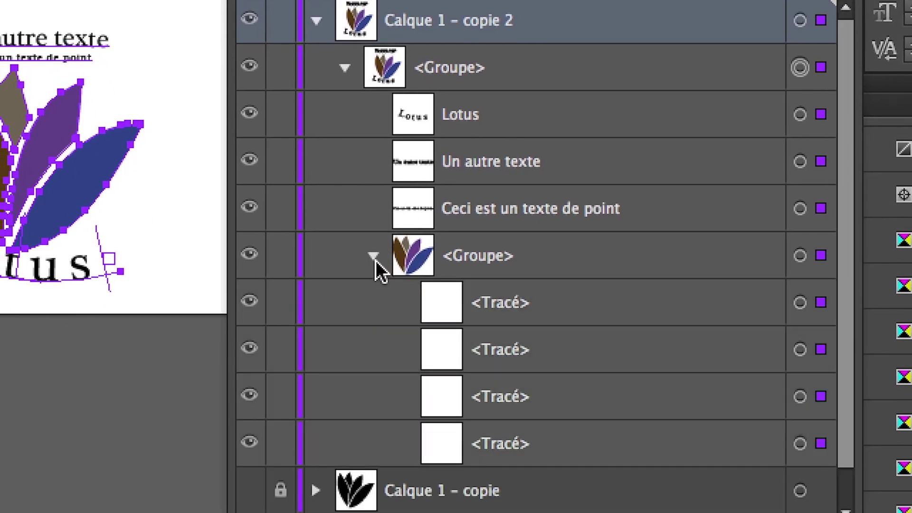
{"action": "left_click", "coordinate": [375, 258]}
{"action": "left_click", "coordinate": [362, 191]}
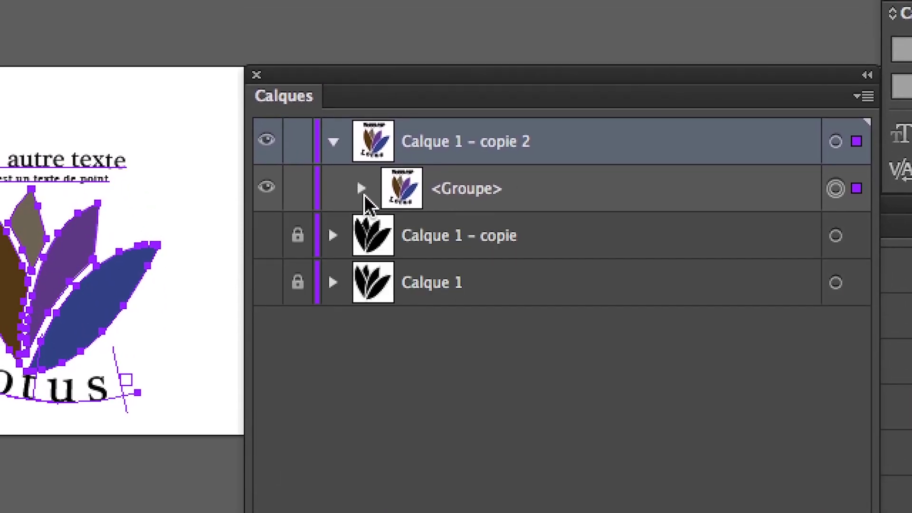
Step: Test selecting the brown, grey and purple leaves individually with the Group Selection tool
{"action": "left_click", "coordinate": [342, 220]}
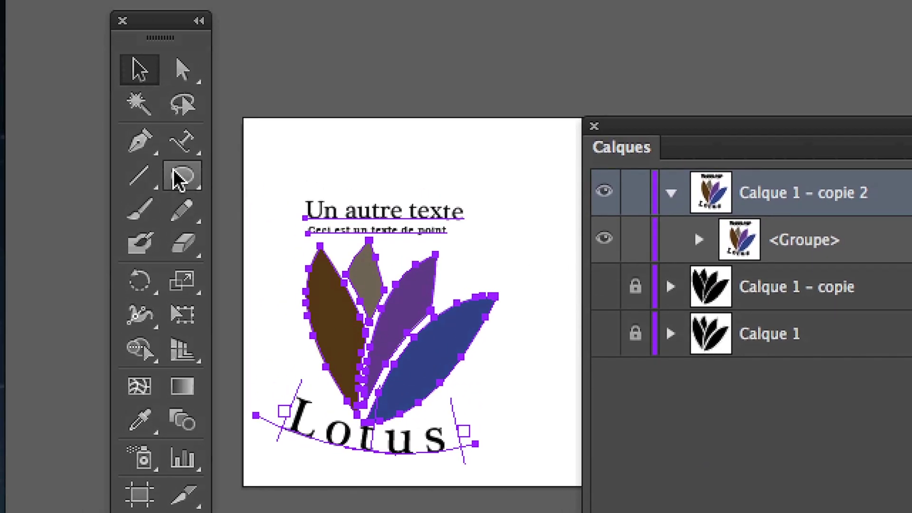
{"action": "left_click", "coordinate": [175, 131]}
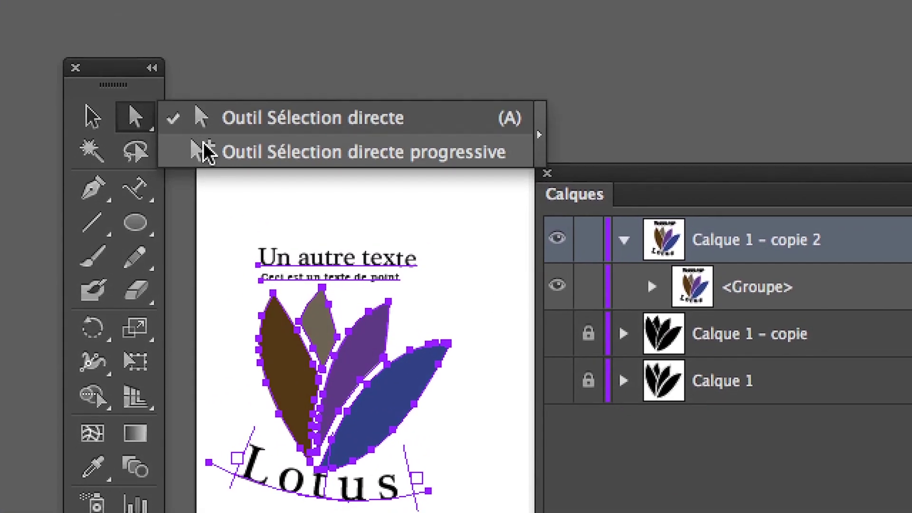
{"action": "left_click", "coordinate": [203, 148]}
{"action": "left_click", "coordinate": [223, 171]}
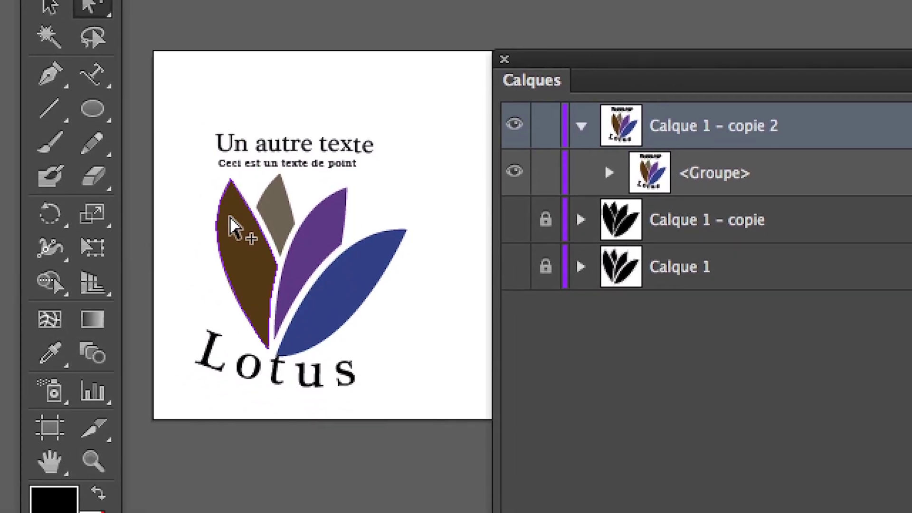
{"action": "left_click", "coordinate": [233, 227]}
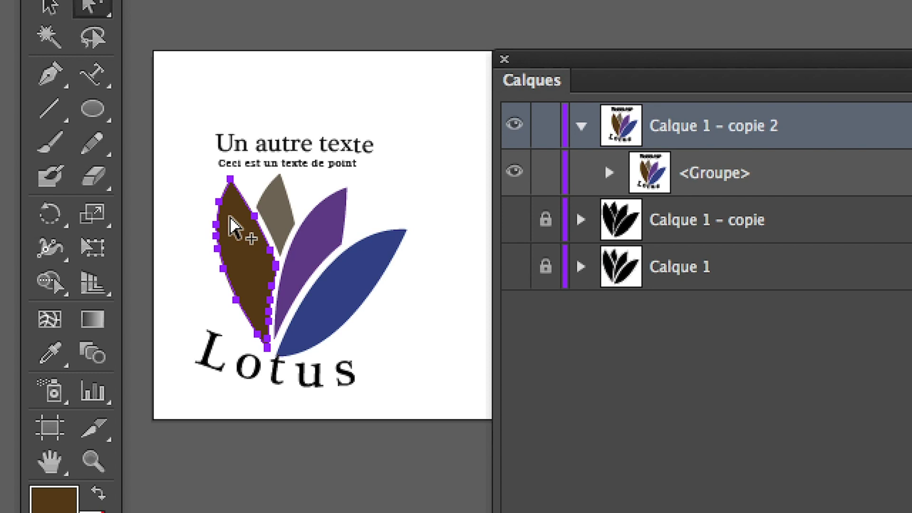
{"action": "left_click", "coordinate": [276, 216]}
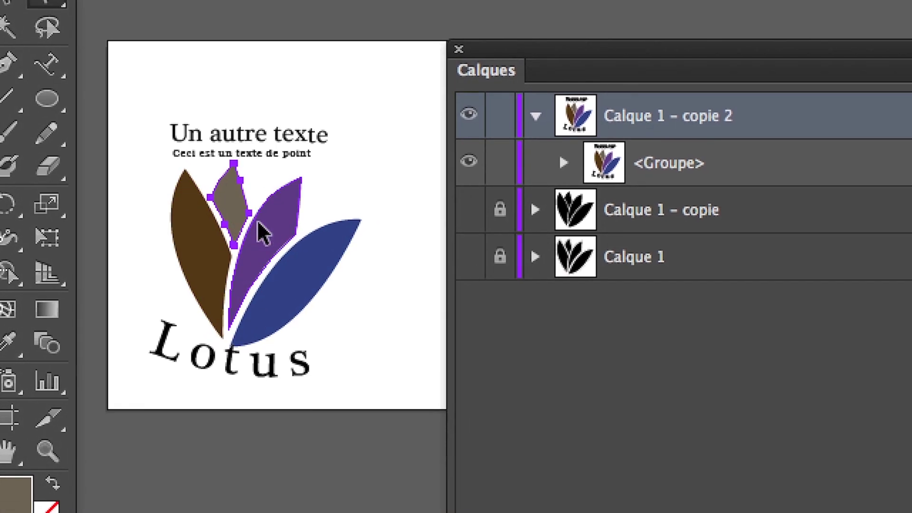
{"action": "left_click", "coordinate": [262, 232]}
{"action": "key", "text": "ctrl+a"}
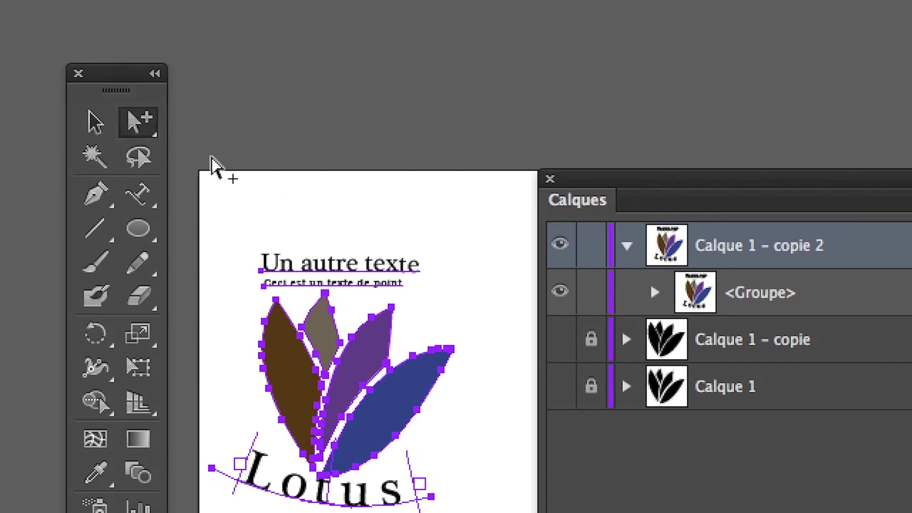
{"action": "left_click", "coordinate": [126, 45]}
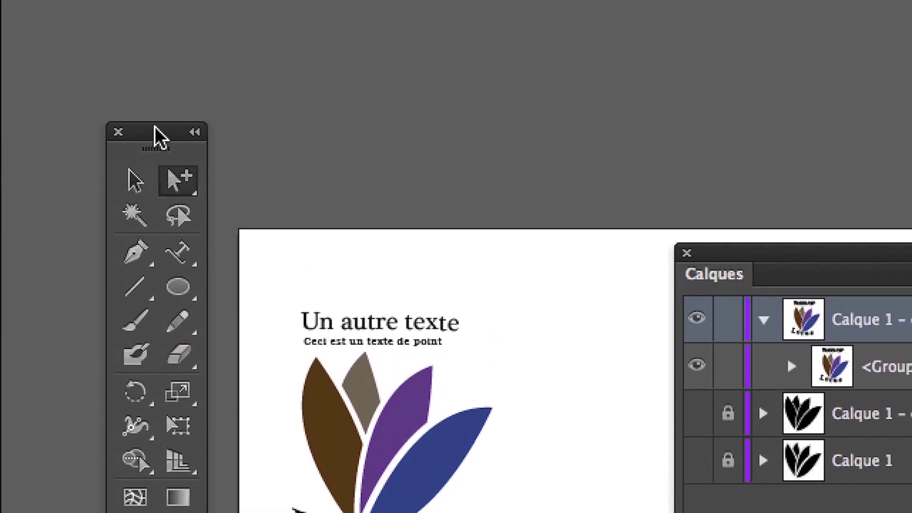
Step: Move the toolbox and Calques panel to reveal the swatches, then select the whole logo group
{"action": "left_click_drag", "start_coordinate": [155, 126], "coordinate": [135, 103]}
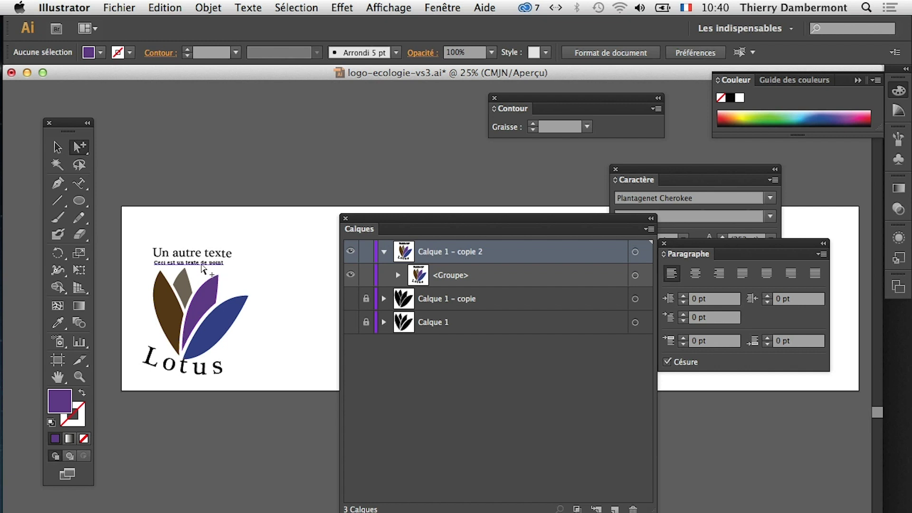
{"action": "scroll", "coordinate": [201, 266], "scroll_direction": "up", "scroll_amount": 1}
{"action": "left_click_drag", "start_coordinate": [370, 227], "coordinate": [398, 331]}
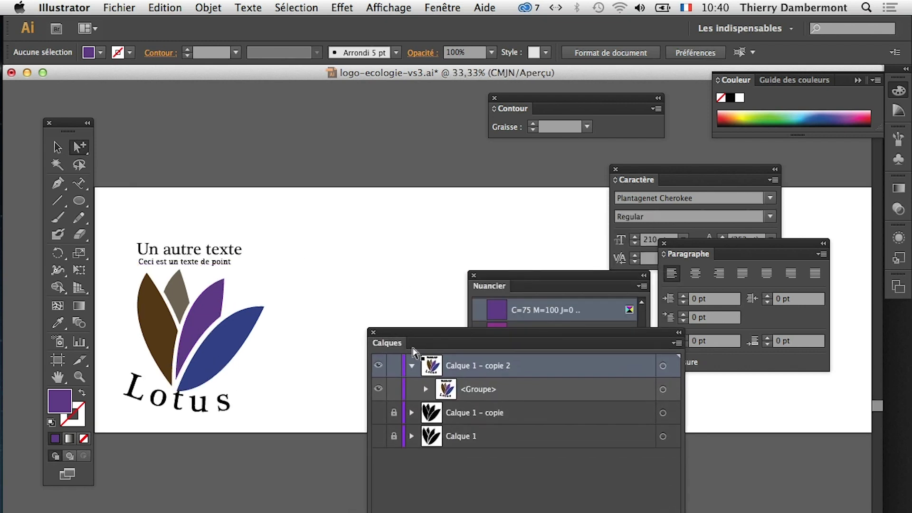
{"action": "left_click", "coordinate": [218, 322]}
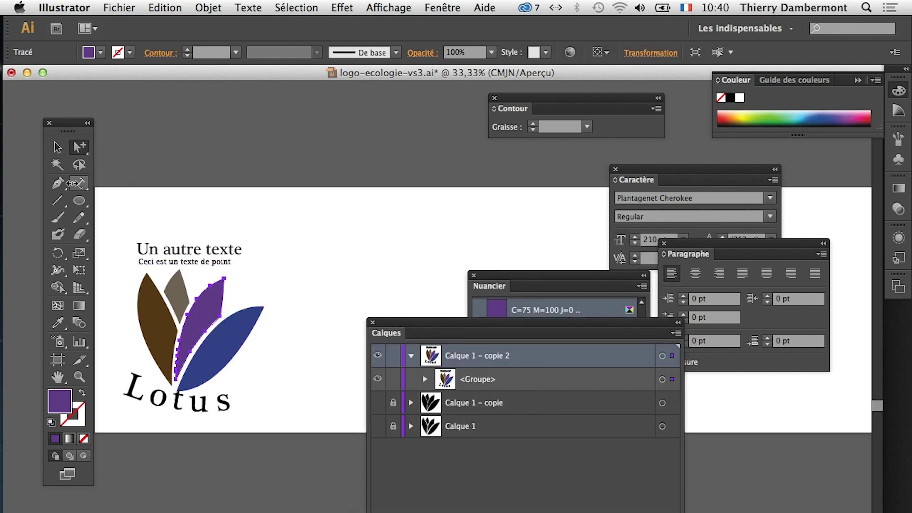
{"action": "key", "text": "v"}
{"action": "left_click", "coordinate": [178, 338]}
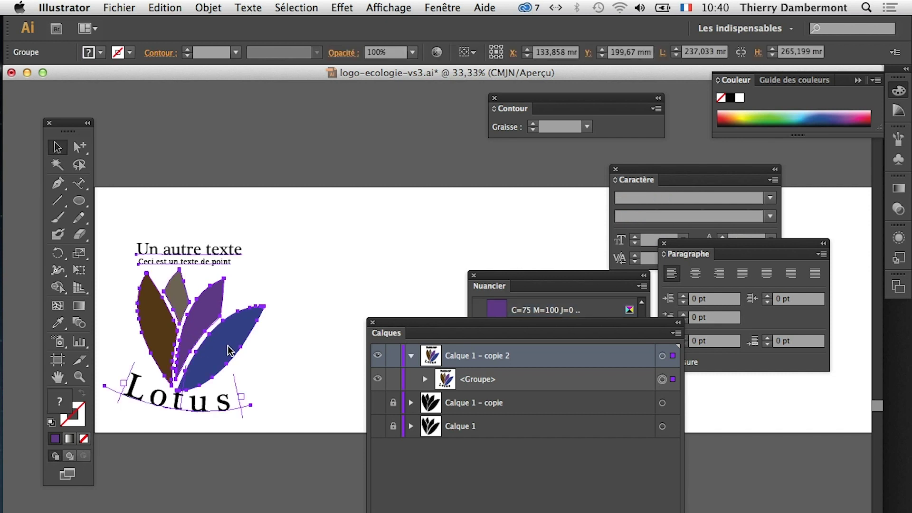
Step: Bring the artboard into view and move the swatches and layers panels lower down
{"action": "scroll", "coordinate": [228, 350], "scroll_direction": "down", "scroll_amount": 1}
{"action": "left_click_drag", "start_coordinate": [209, 331], "coordinate": [221, 238]}
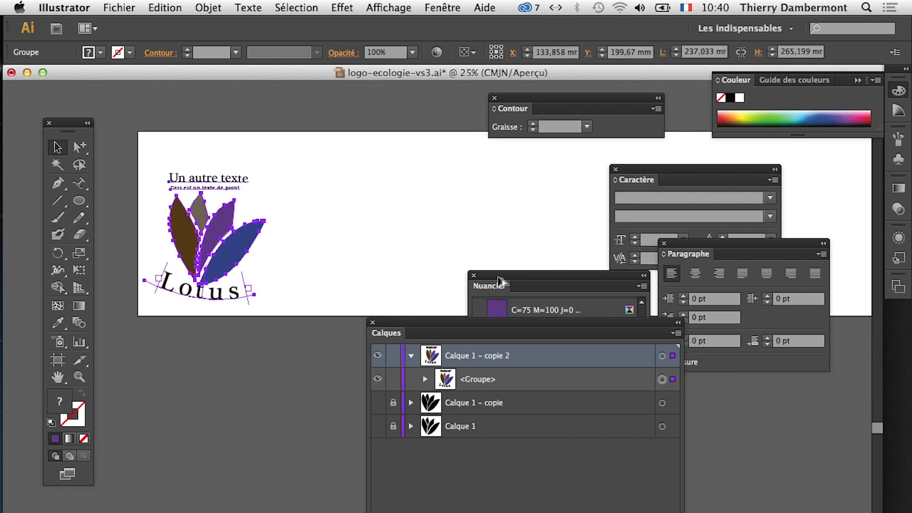
{"action": "left_click_drag", "start_coordinate": [501, 282], "coordinate": [742, 433]}
{"action": "left_click_drag", "start_coordinate": [518, 324], "coordinate": [448, 424]}
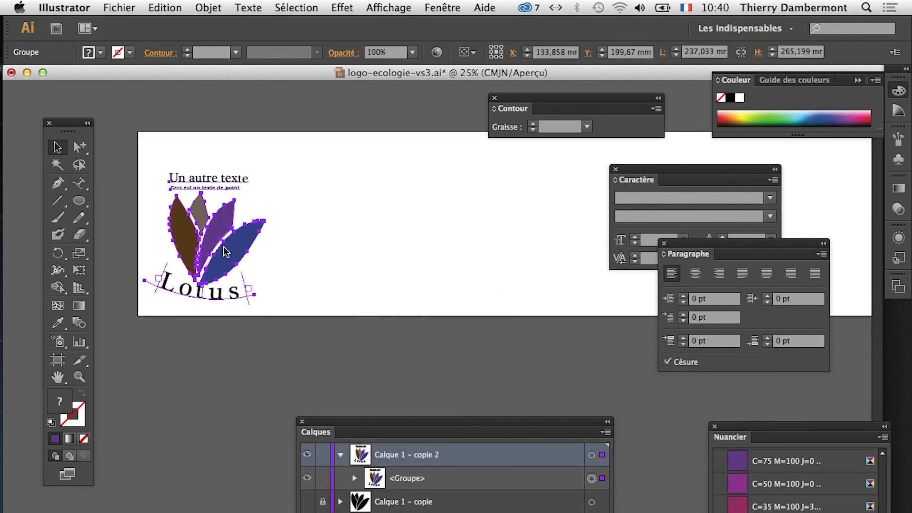
Step: Alt-drag a duplicate of the logo right and repeat the transformation until five copies stand in a row
{"action": "left_click_drag", "start_coordinate": [193, 245], "coordinate": [337, 250]}
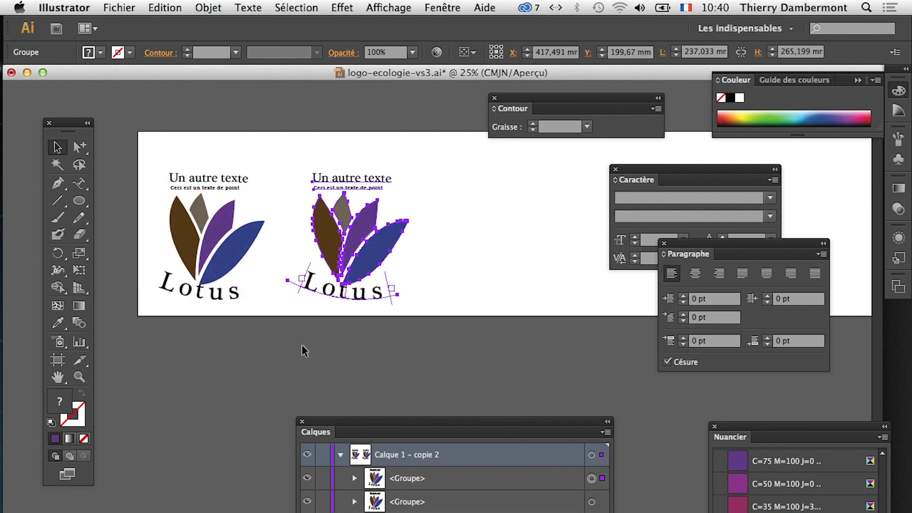
{"action": "key", "text": "ctrl+d"}
{"action": "key", "text": "ctrl+d"}
{"action": "key", "text": "ctrl+d"}
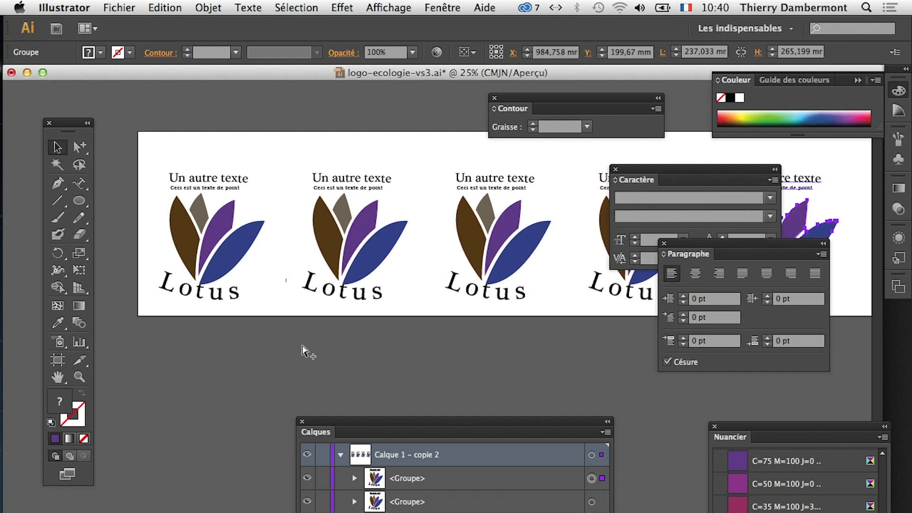
{"action": "key", "text": "ctrl+d"}
{"action": "left_click_drag", "start_coordinate": [635, 166], "coordinate": [211, 350]}
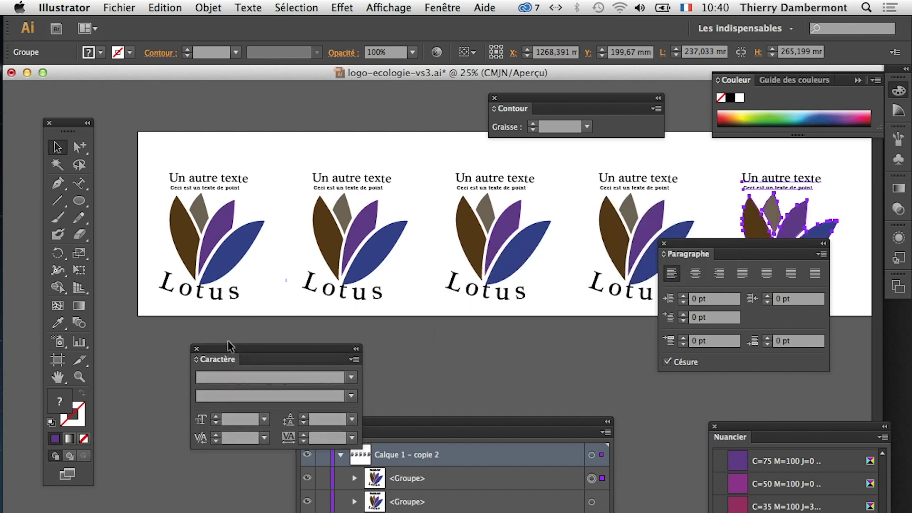
{"action": "mouse_move", "coordinate": [702, 243]}
{"action": "left_mouse_down"}
{"action": "mouse_move", "coordinate": [689, 257]}
{"action": "mouse_move", "coordinate": [672, 357]}
{"action": "left_mouse_up"}
{"action": "left_click", "coordinate": [208, 8]}
{"action": "mouse_move", "coordinate": [114, 23]}
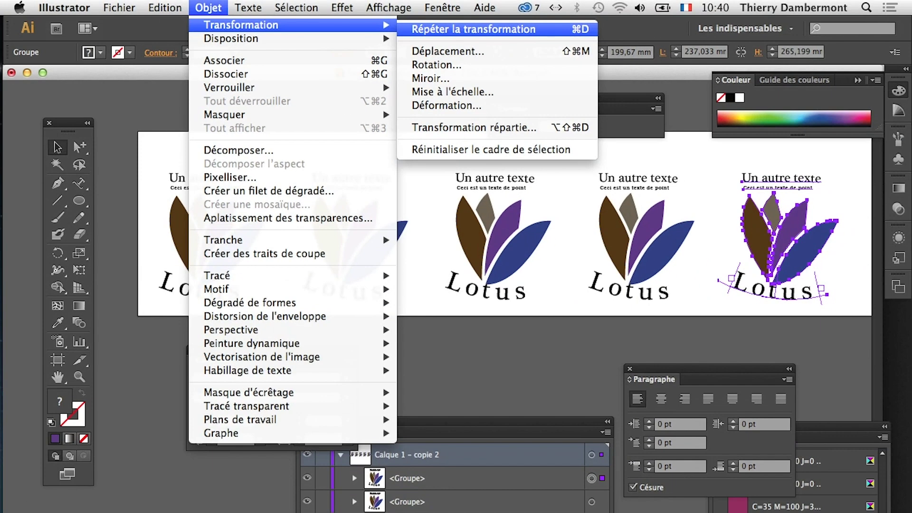
{"action": "left_click", "coordinate": [540, 29]}
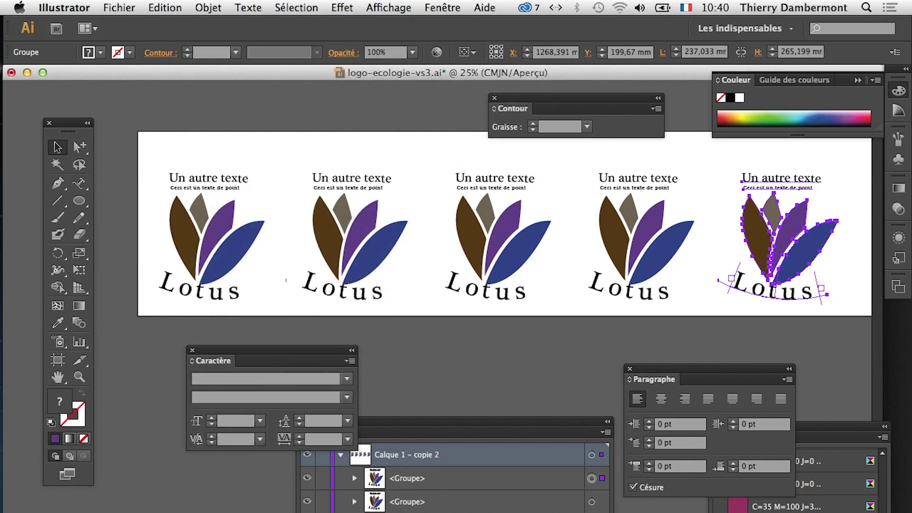
{"action": "key", "text": "ctrl+minus"}
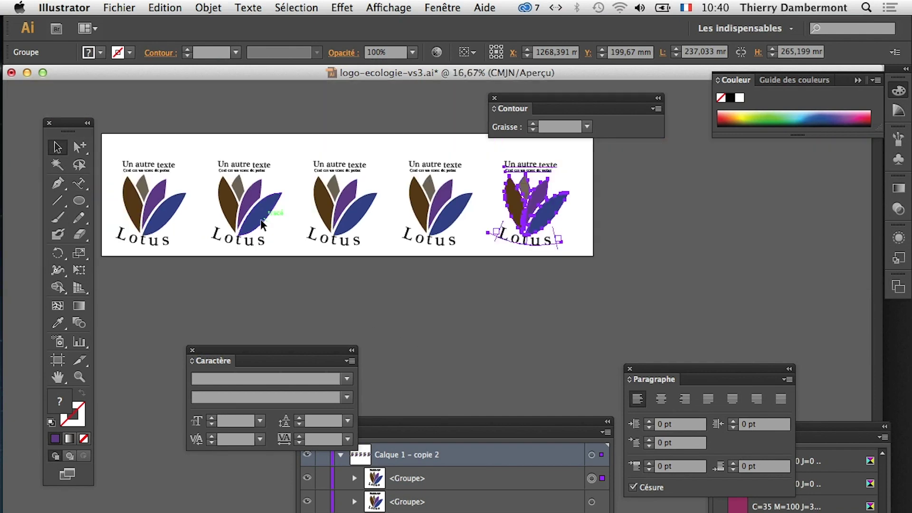
{"action": "scroll", "coordinate": [242, 199], "scroll_direction": "up", "scroll_amount": 2}
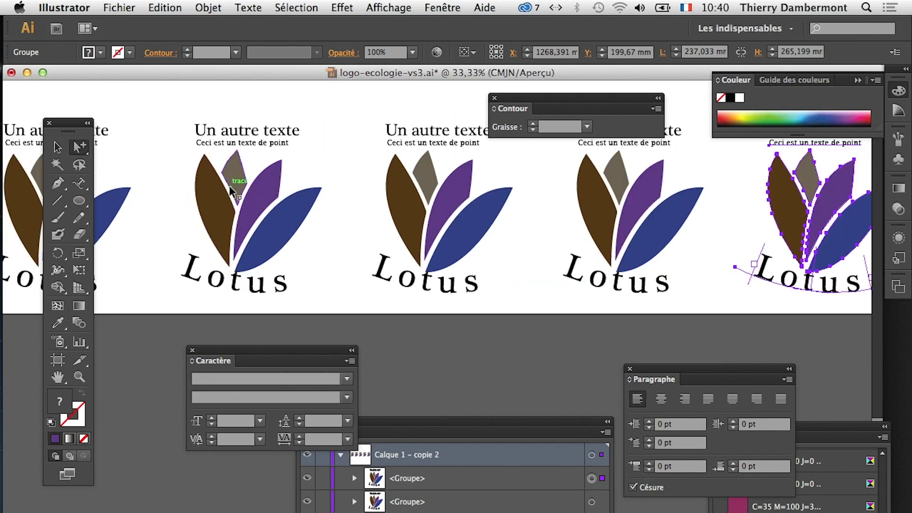
Step: Recolour the second logo: left petal pink, right petal grey-brown
{"action": "left_click", "coordinate": [216, 198]}
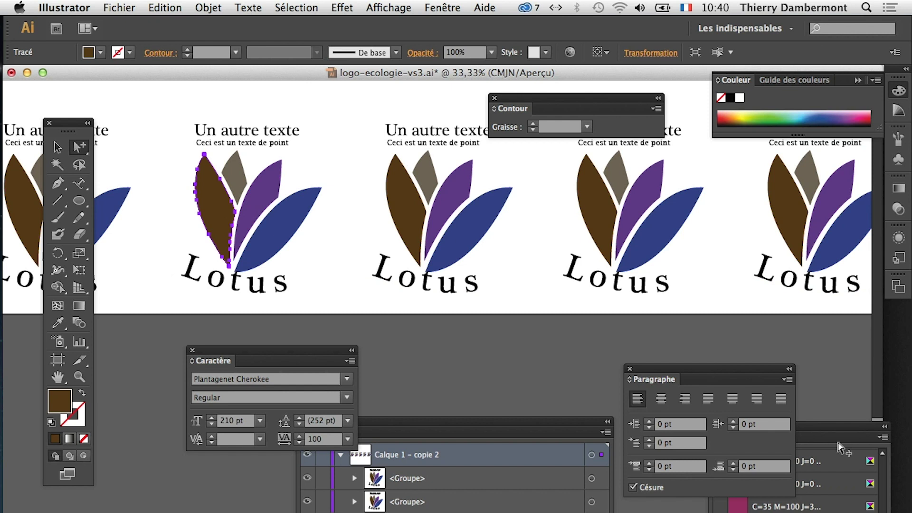
{"action": "left_click_drag", "start_coordinate": [841, 447], "coordinate": [453, 223]}
{"action": "left_click", "coordinate": [469, 326]}
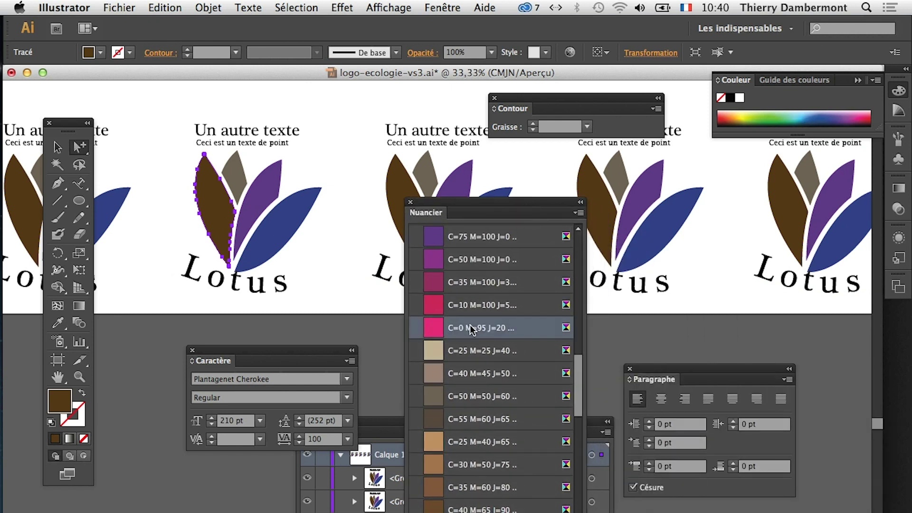
{"action": "left_click", "coordinate": [299, 237]}
{"action": "left_click", "coordinate": [451, 285]}
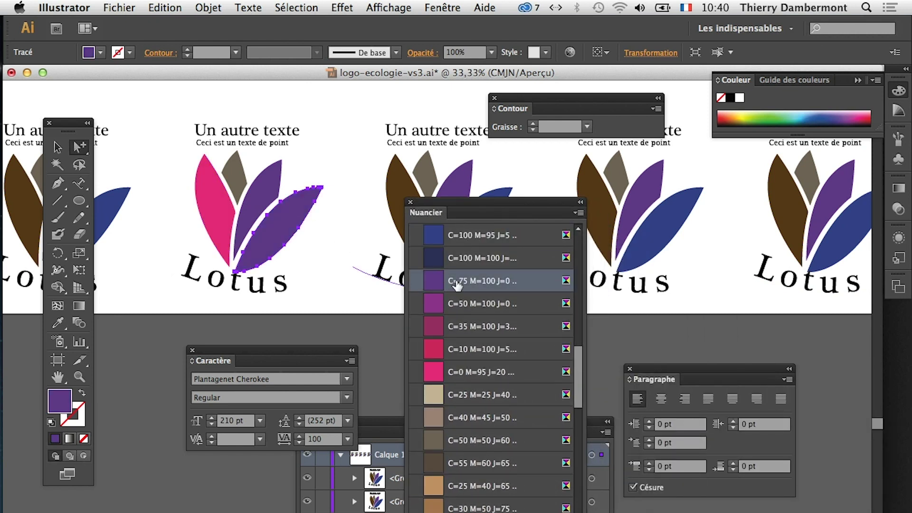
{"action": "left_click", "coordinate": [463, 262]}
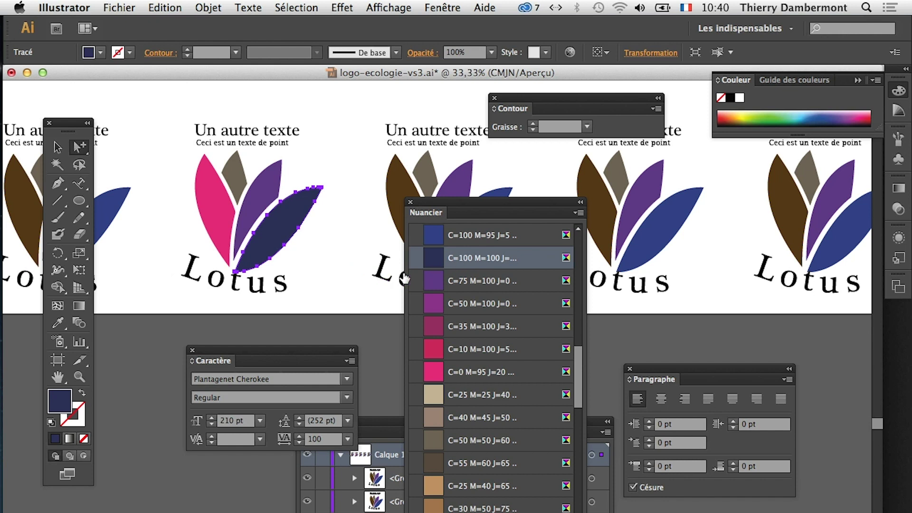
{"action": "left_click", "coordinate": [494, 440]}
{"action": "left_click", "coordinate": [335, 311]}
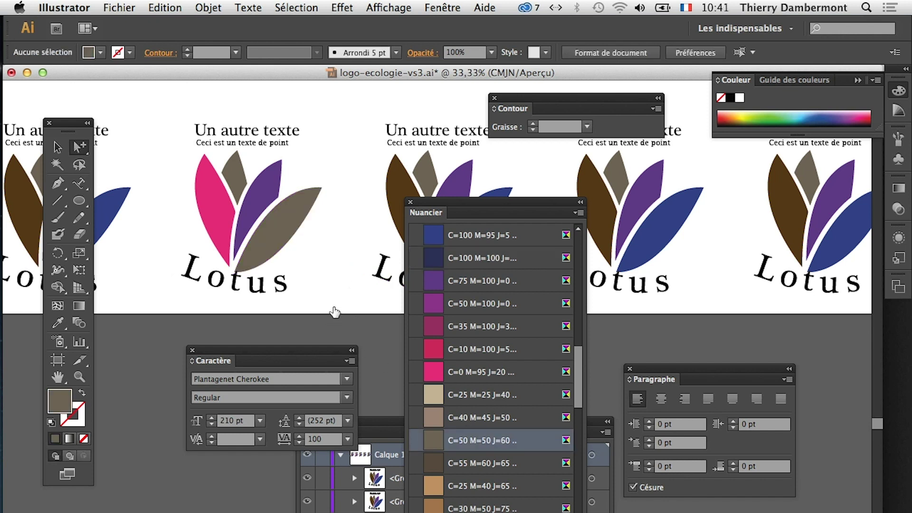
Step: Recolour the third logo: middle petal tan, right petal dark green, left petal purple
{"action": "left_click_drag", "start_coordinate": [451, 215], "coordinate": [638, 199]}
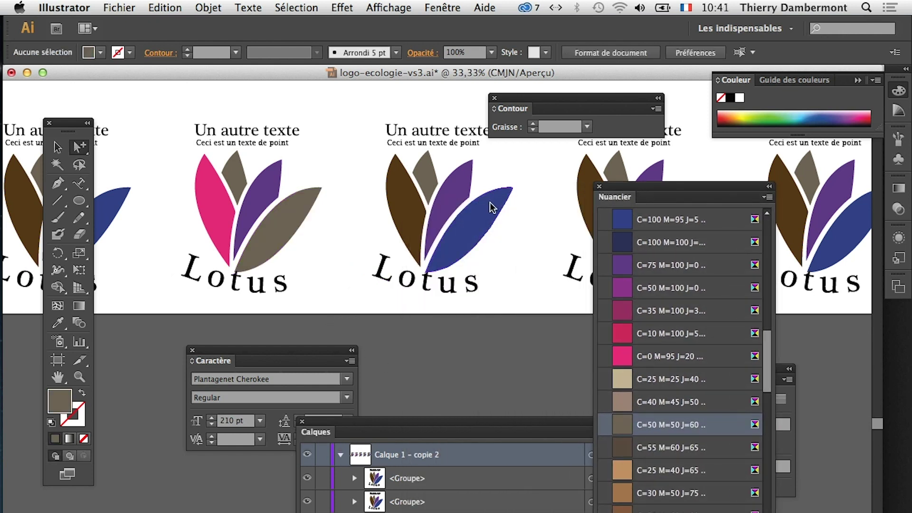
{"action": "left_click", "coordinate": [454, 212]}
{"action": "scroll", "coordinate": [638, 380], "scroll_direction": "down", "scroll_amount": 4}
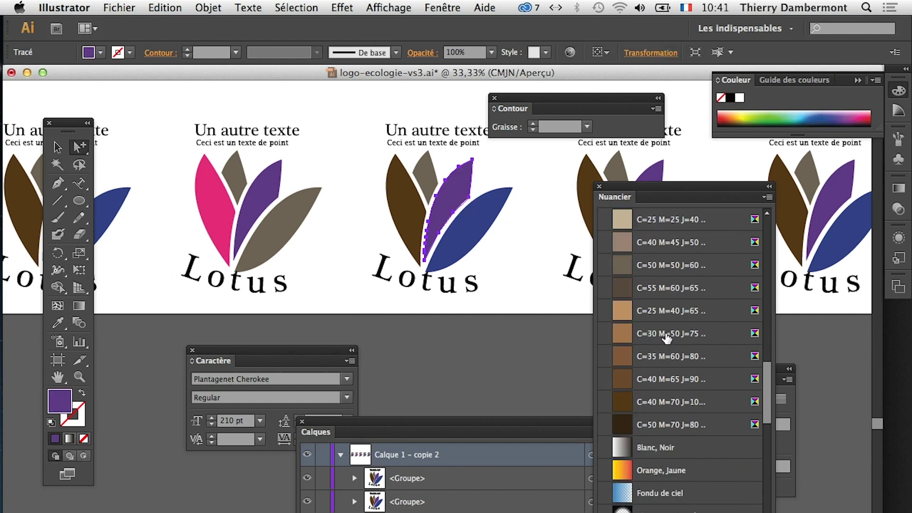
{"action": "left_click", "coordinate": [665, 311]}
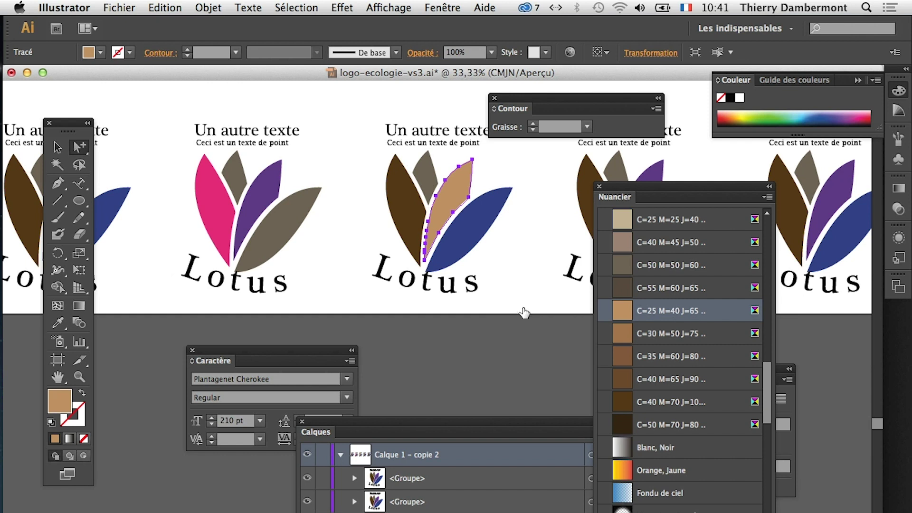
{"action": "scroll", "coordinate": [661, 330], "scroll_direction": "up", "scroll_amount": 4}
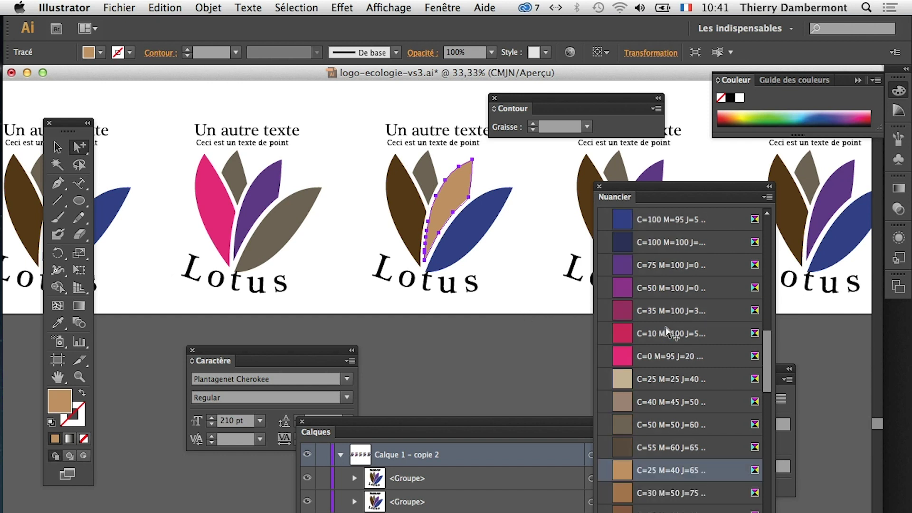
{"action": "left_click", "coordinate": [468, 232]}
{"action": "scroll", "coordinate": [652, 281], "scroll_direction": "up", "scroll_amount": 4}
{"action": "left_click", "coordinate": [648, 264]}
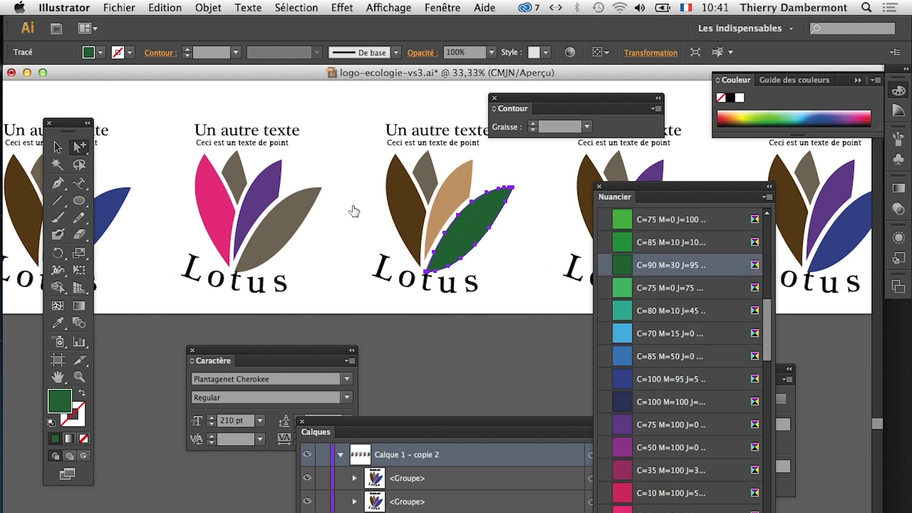
{"action": "left_click", "coordinate": [417, 207]}
{"action": "left_click", "coordinate": [641, 243]}
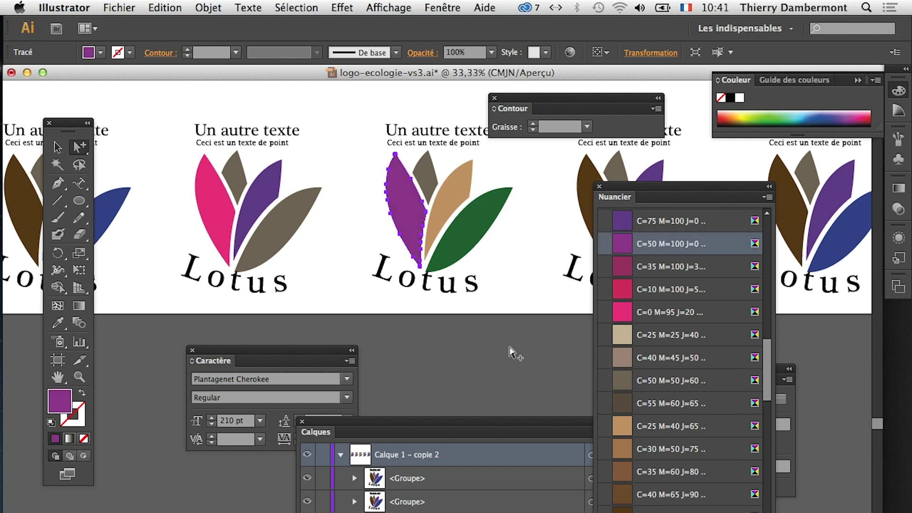
Step: Fill the fourth logo's left and right petals beige
{"action": "left_click_drag", "start_coordinate": [509, 352], "coordinate": [319, 348]}
{"action": "left_click", "coordinate": [413, 219]}
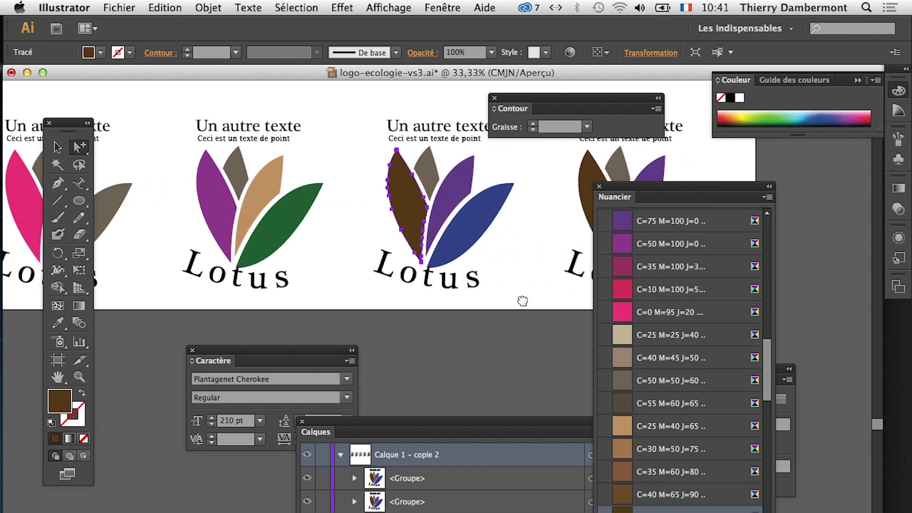
{"action": "left_click", "coordinate": [652, 334]}
{"action": "left_click", "coordinate": [473, 233]}
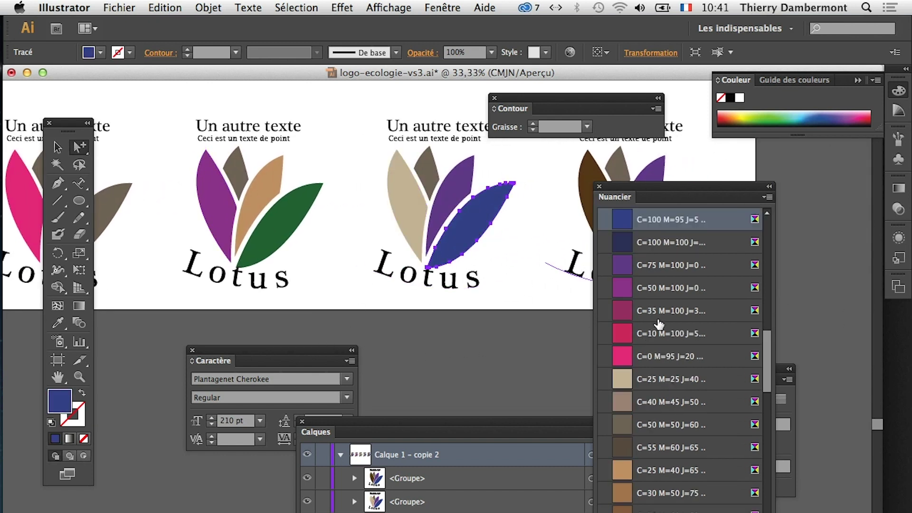
{"action": "left_click", "coordinate": [650, 379]}
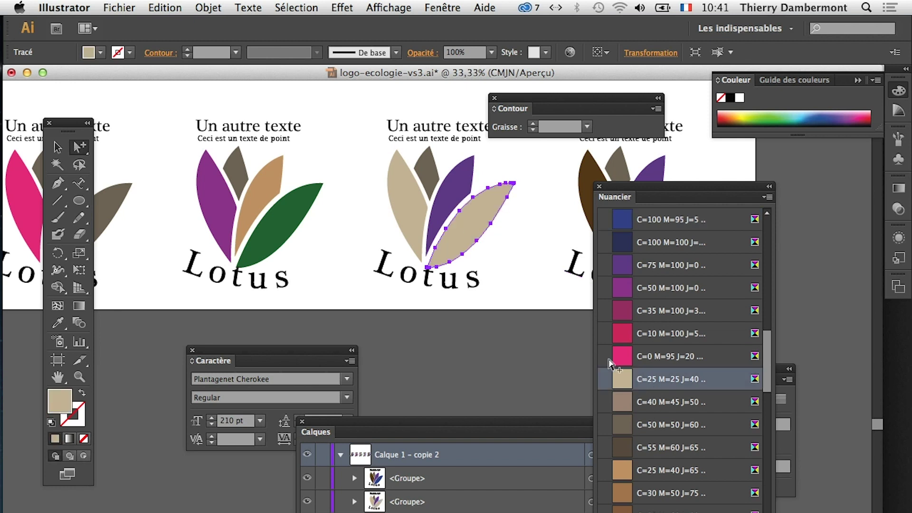
Step: Recolour the fifth logo: left petal green, middle petal yellow, right petal dark red
{"action": "scroll", "coordinate": [397, 300], "scroll_direction": "right", "scroll_amount": 5}
{"action": "left_click", "coordinate": [434, 200]}
{"action": "scroll", "coordinate": [641, 302], "scroll_direction": "up", "scroll_amount": 5}
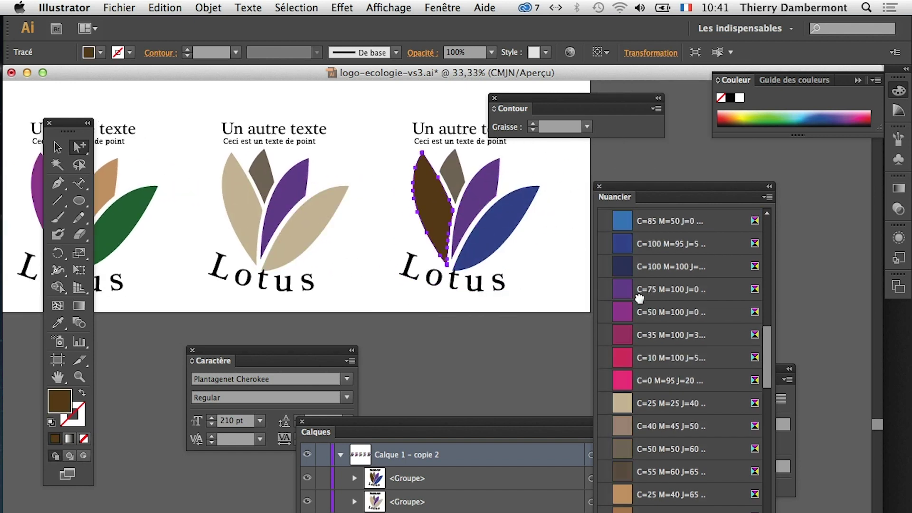
{"action": "scroll", "coordinate": [641, 303], "scroll_direction": "up", "scroll_amount": 2}
{"action": "left_click", "coordinate": [656, 252]}
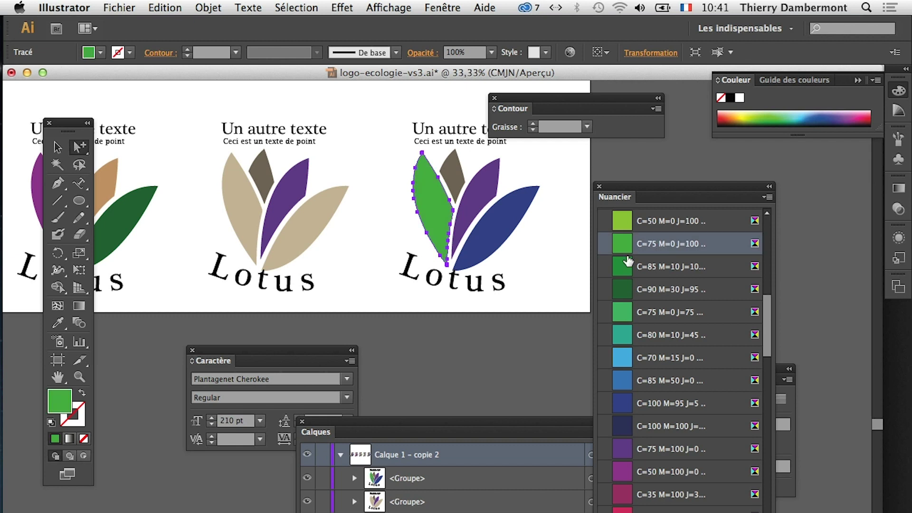
{"action": "left_click", "coordinate": [477, 215]}
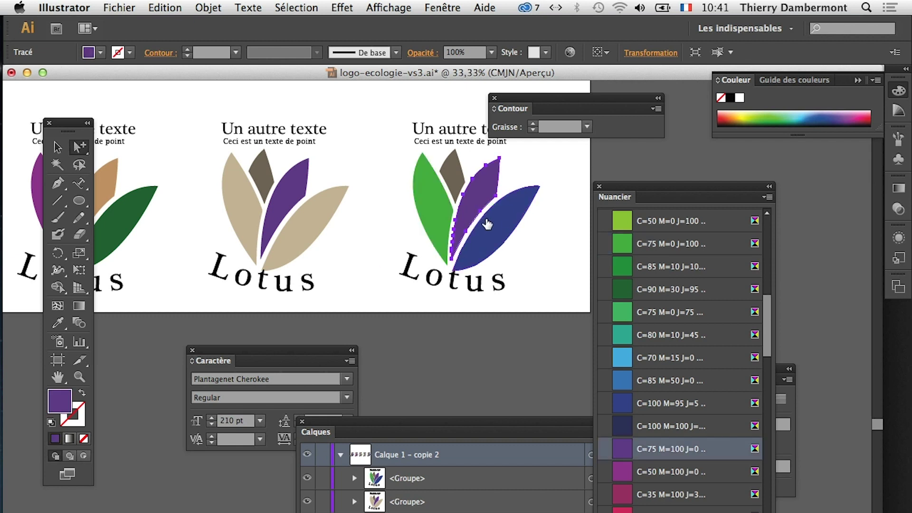
{"action": "scroll", "coordinate": [665, 230], "scroll_direction": "up", "scroll_amount": 3}
{"action": "left_click", "coordinate": [668, 243]}
{"action": "left_click", "coordinate": [495, 231]}
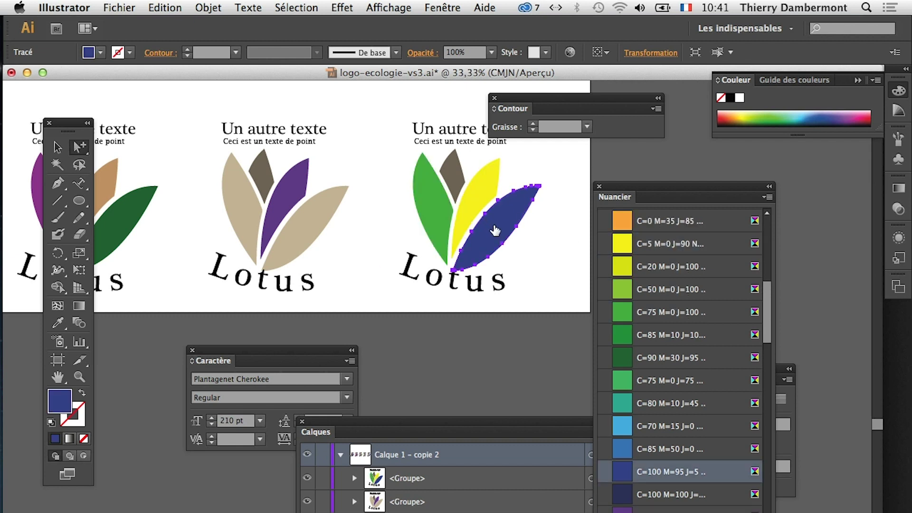
{"action": "scroll", "coordinate": [645, 334], "scroll_direction": "up", "scroll_amount": 3}
{"action": "scroll", "coordinate": [650, 339], "scroll_direction": "up", "scroll_amount": 3}
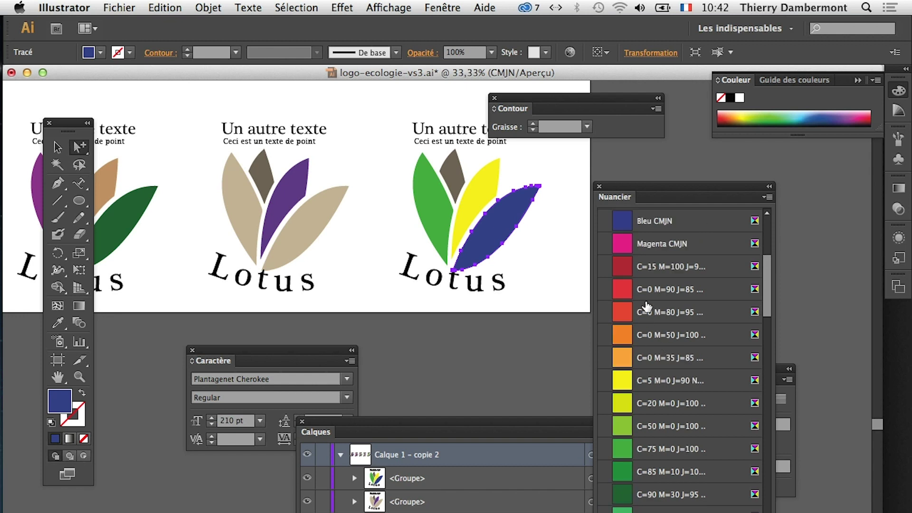
{"action": "left_click", "coordinate": [649, 272]}
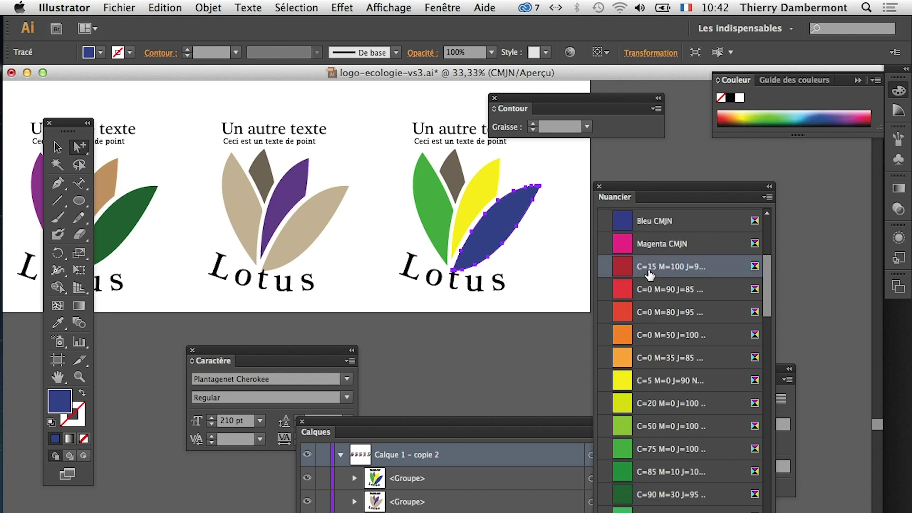
{"action": "left_click", "coordinate": [466, 332]}
{"action": "scroll", "coordinate": [439, 309], "scroll_direction": "down", "scroll_amount": 1}
{"action": "scroll", "coordinate": [440, 309], "scroll_direction": "down", "scroll_amount": 1}
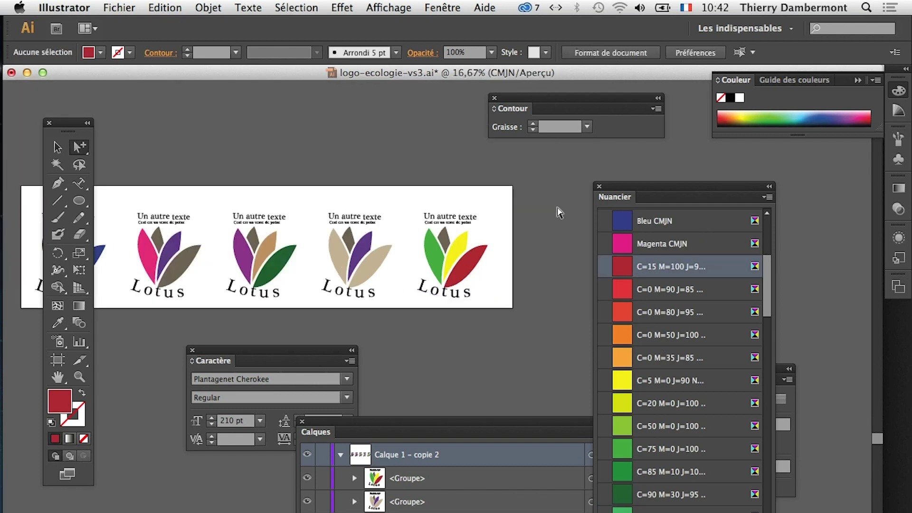
Step: Bring all five recoloured logos into view and save logo-ecologie-vs3.ai
{"action": "left_click_drag", "start_coordinate": [605, 196], "coordinate": [541, 379]}
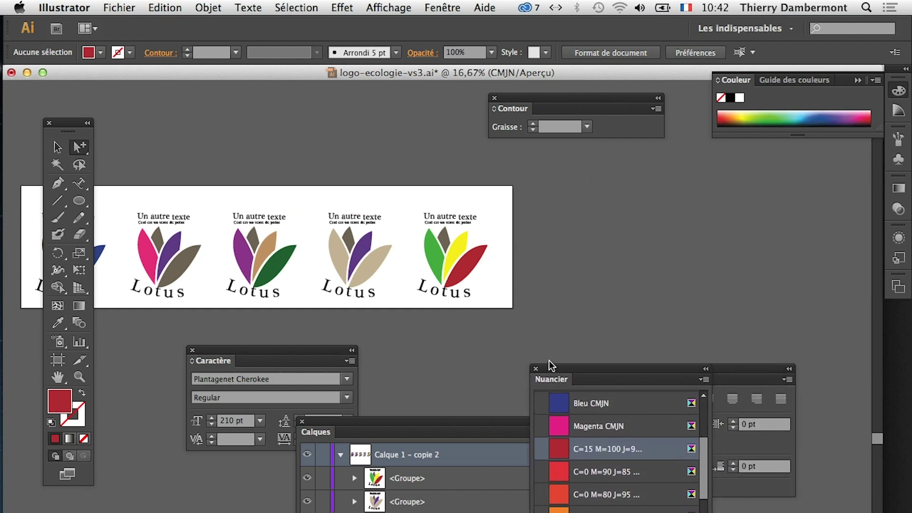
{"action": "scroll", "coordinate": [411, 281], "scroll_direction": "left", "scroll_amount": 2}
{"action": "scroll", "coordinate": [411, 281], "scroll_direction": "left", "scroll_amount": 5}
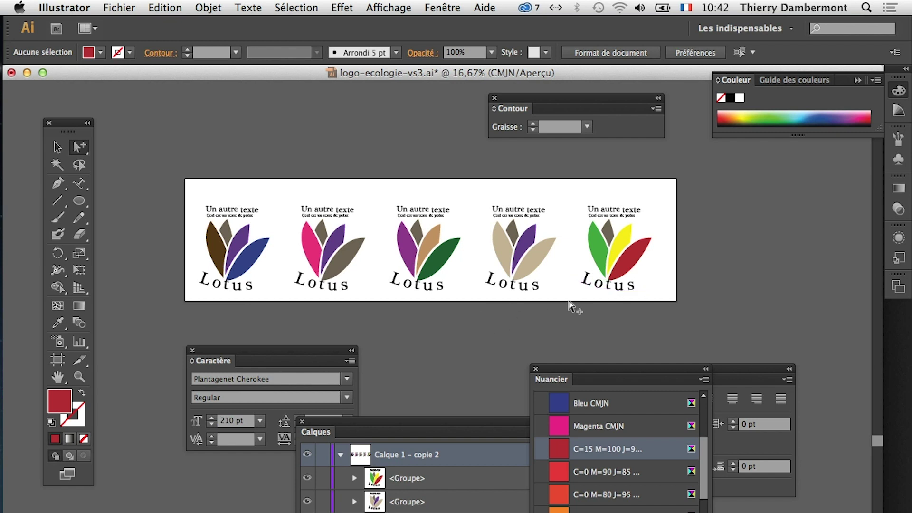
{"action": "scroll", "coordinate": [570, 307], "scroll_direction": "up", "scroll_amount": 1}
{"action": "scroll", "coordinate": [468, 302], "scroll_direction": "left", "scroll_amount": 2}
{"action": "scroll", "coordinate": [305, 271], "scroll_direction": "right", "scroll_amount": 1}
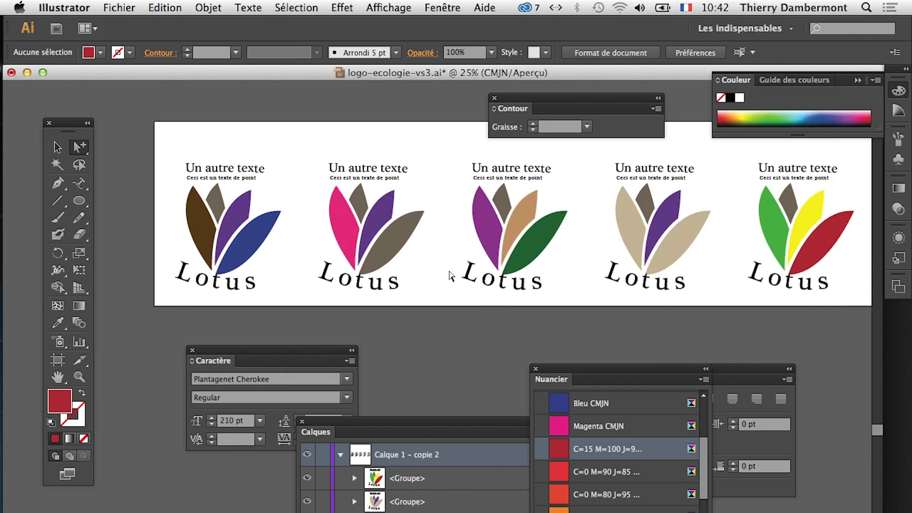
{"action": "scroll", "coordinate": [437, 278], "scroll_direction": "right", "scroll_amount": 2}
{"action": "scroll", "coordinate": [509, 294], "scroll_direction": "up", "scroll_amount": 1}
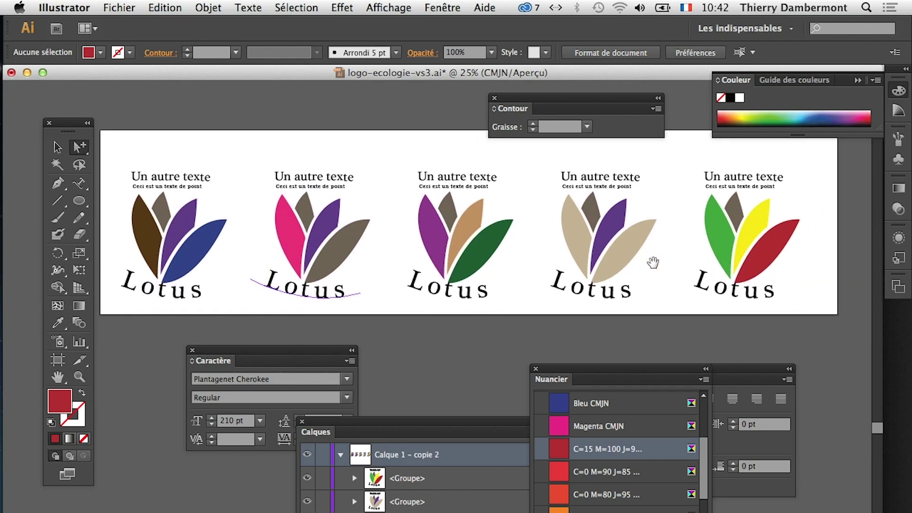
{"action": "left_click", "coordinate": [119, 7]}
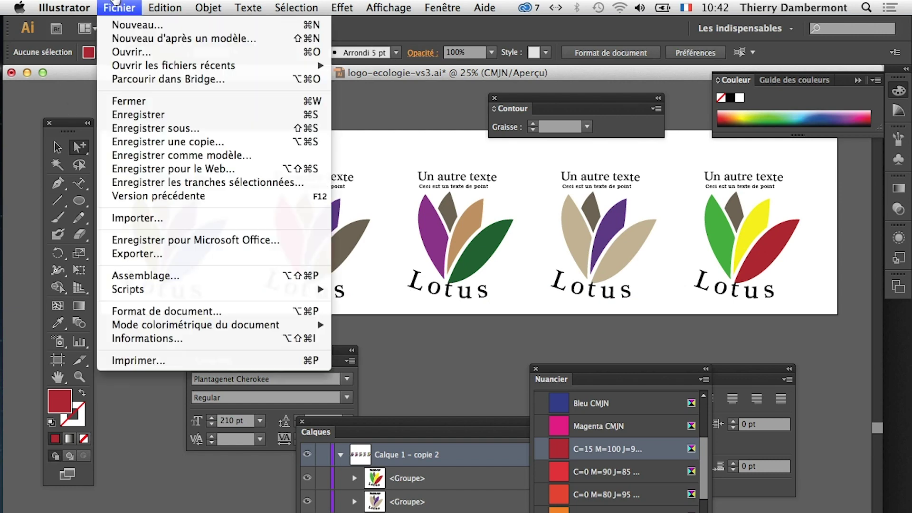
{"action": "left_click", "coordinate": [152, 115]}
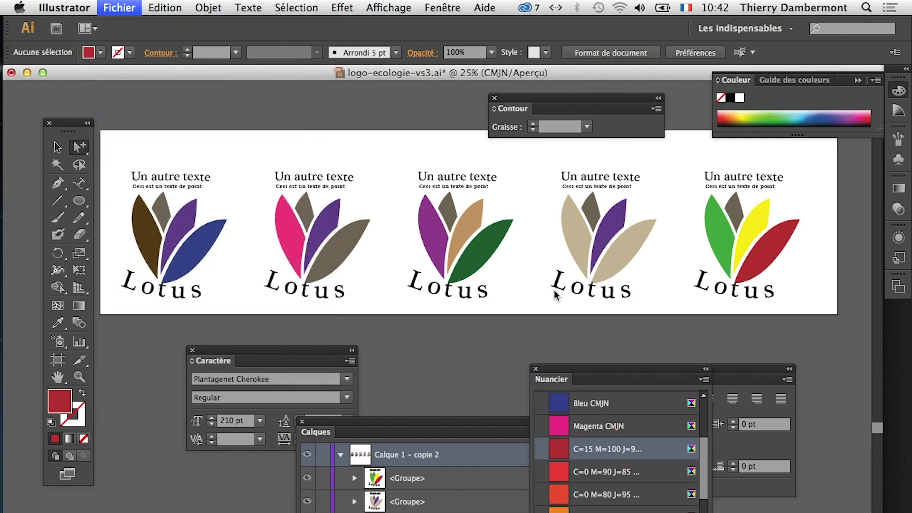